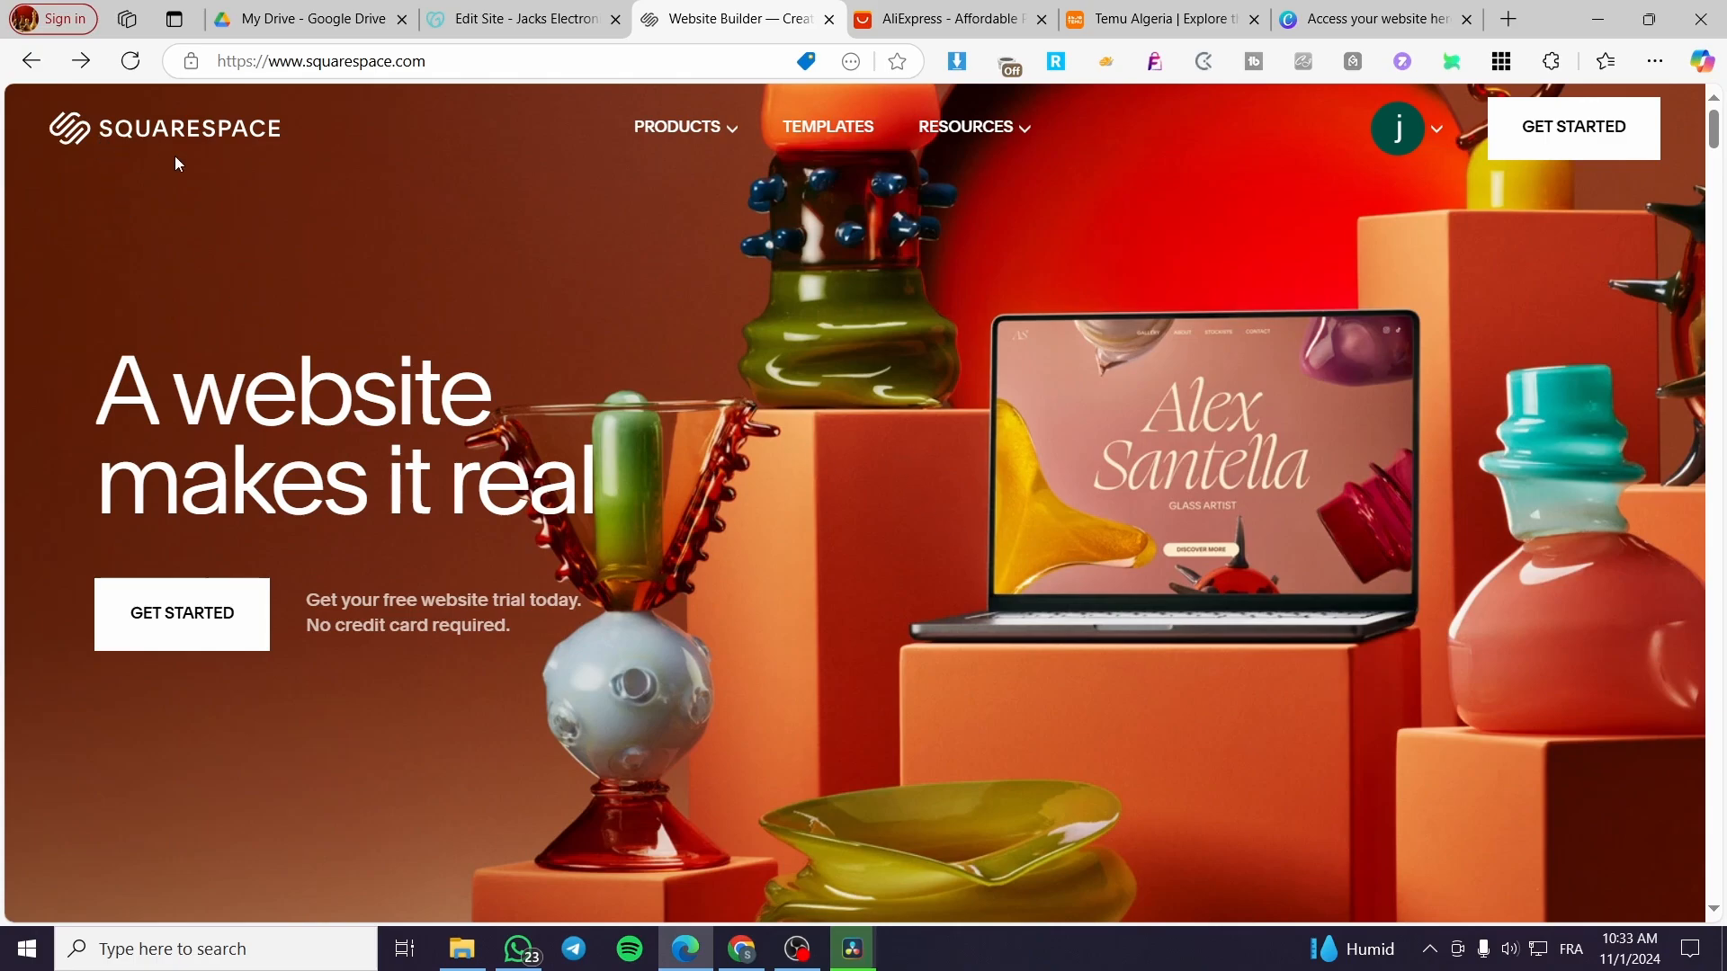
Open the account dashboard and look through the existing websites, including the Jackstesting site's trial options.
left_click(1432, 133)
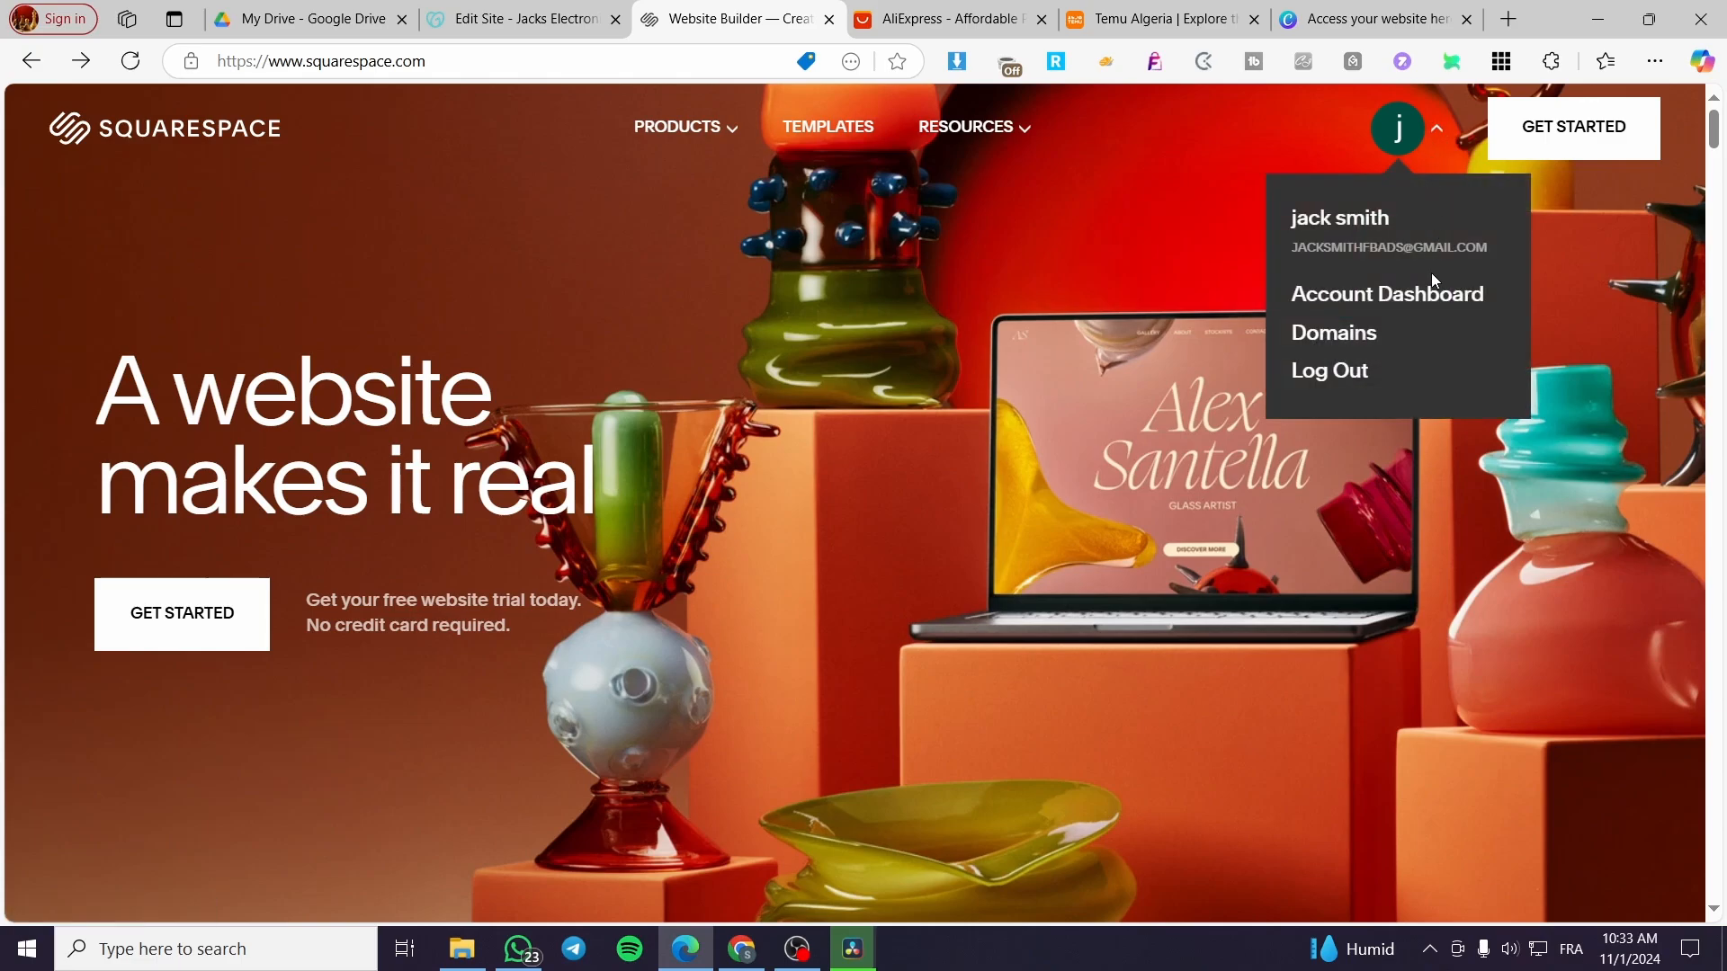
left_click(1417, 301)
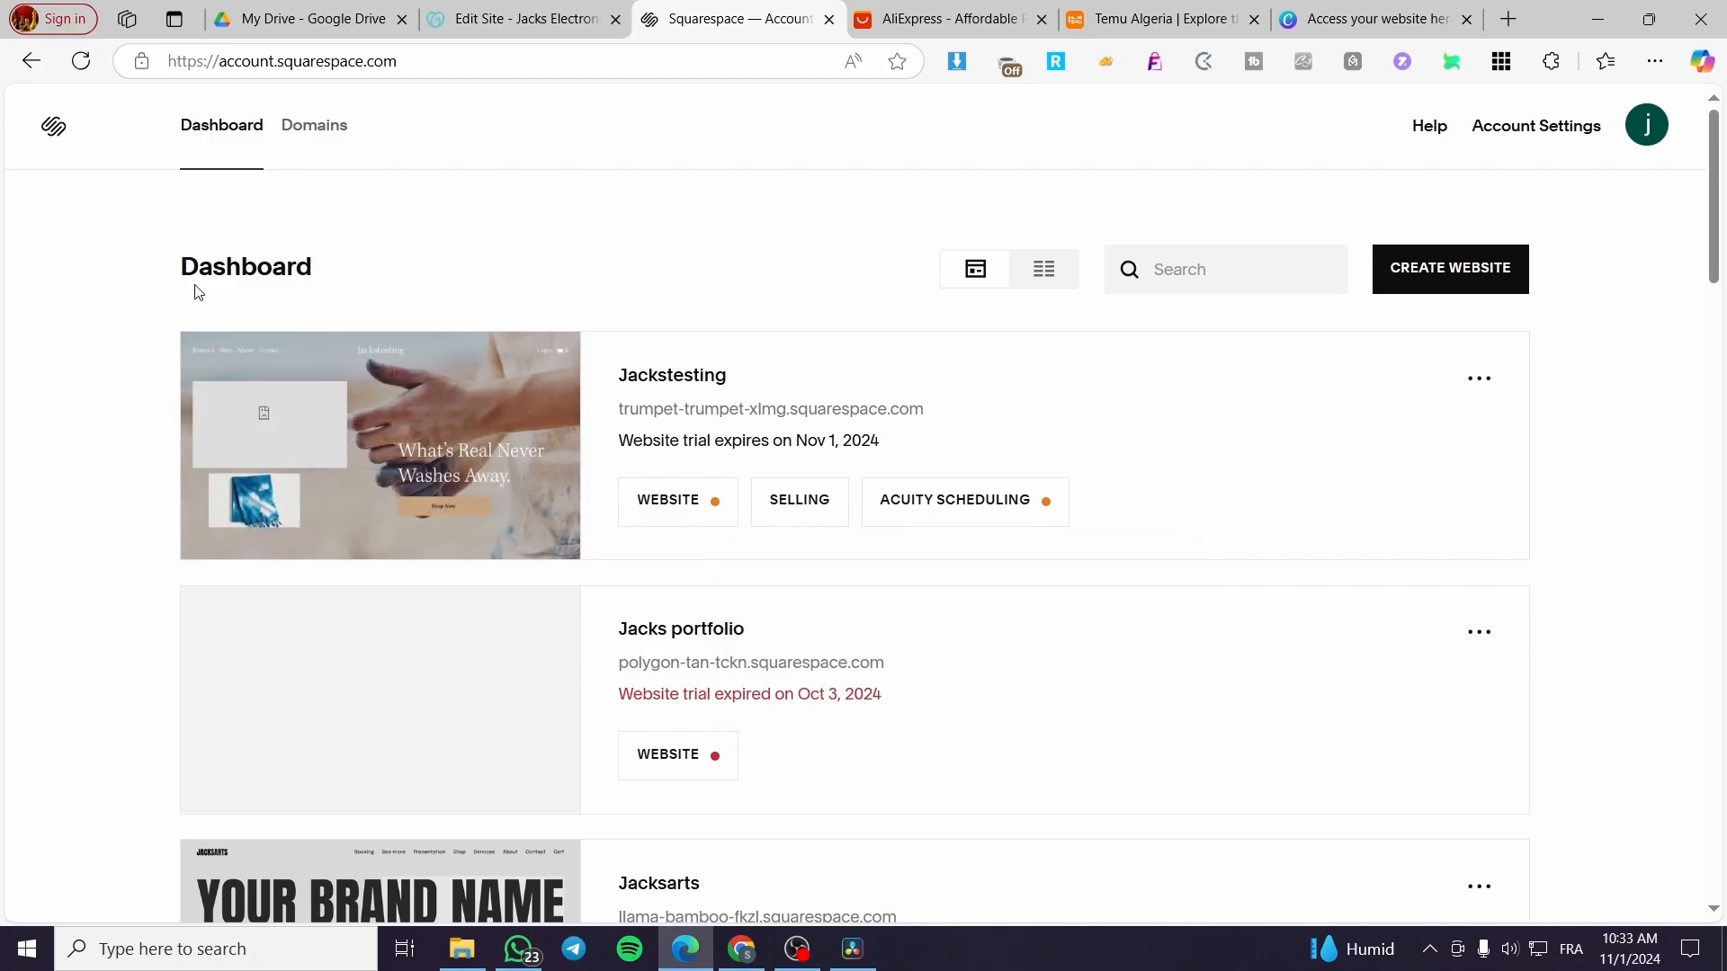
scroll(1350, 435, "down", 7)
scroll(855, 513, "up", 7)
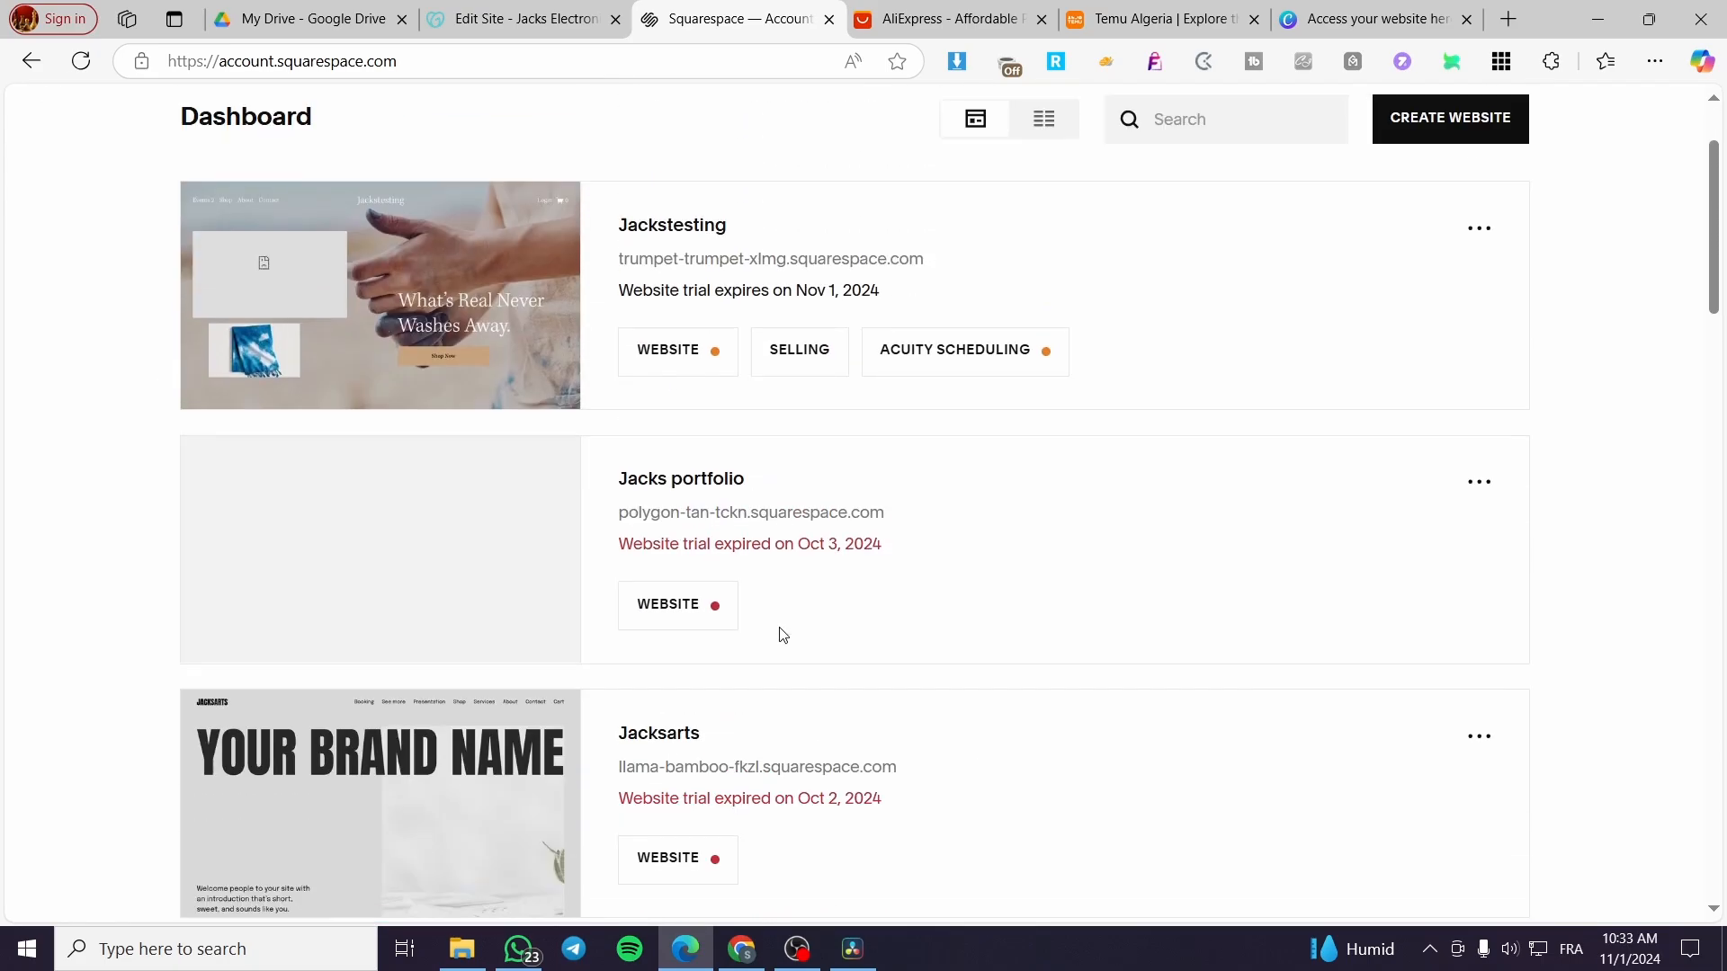
scroll(1141, 605, "down", 12)
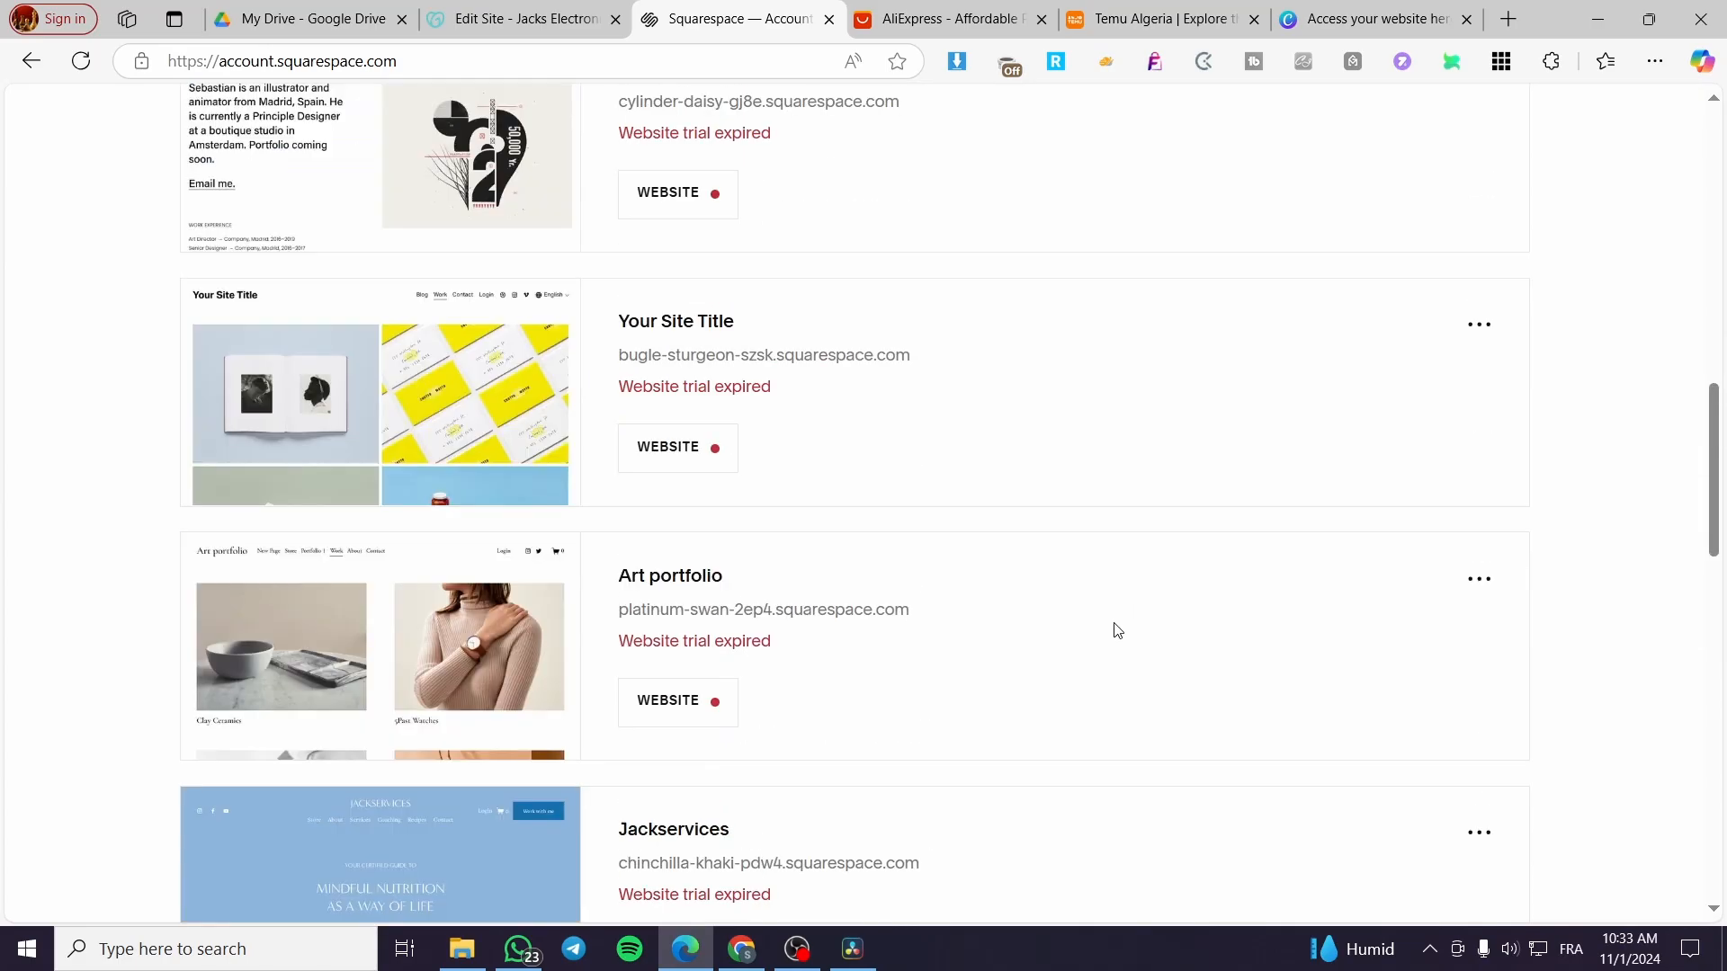
scroll(1114, 628, "up", 5)
scroll(813, 376, "up", 6)
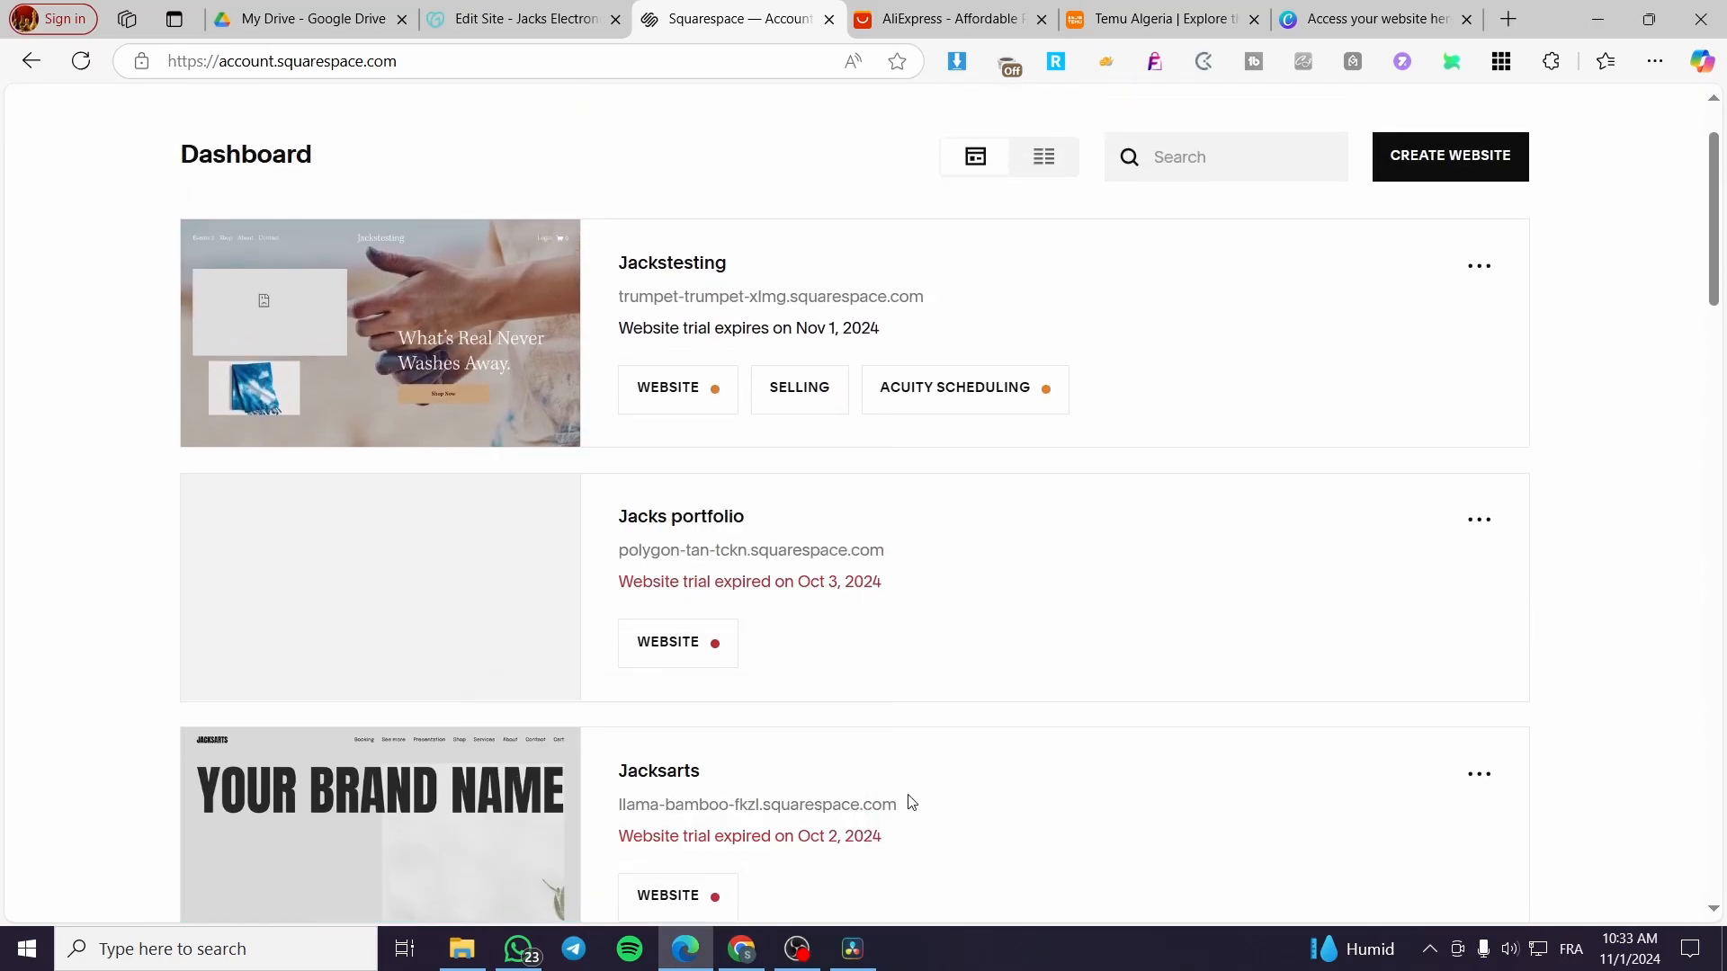
scroll(681, 573, "up", 1)
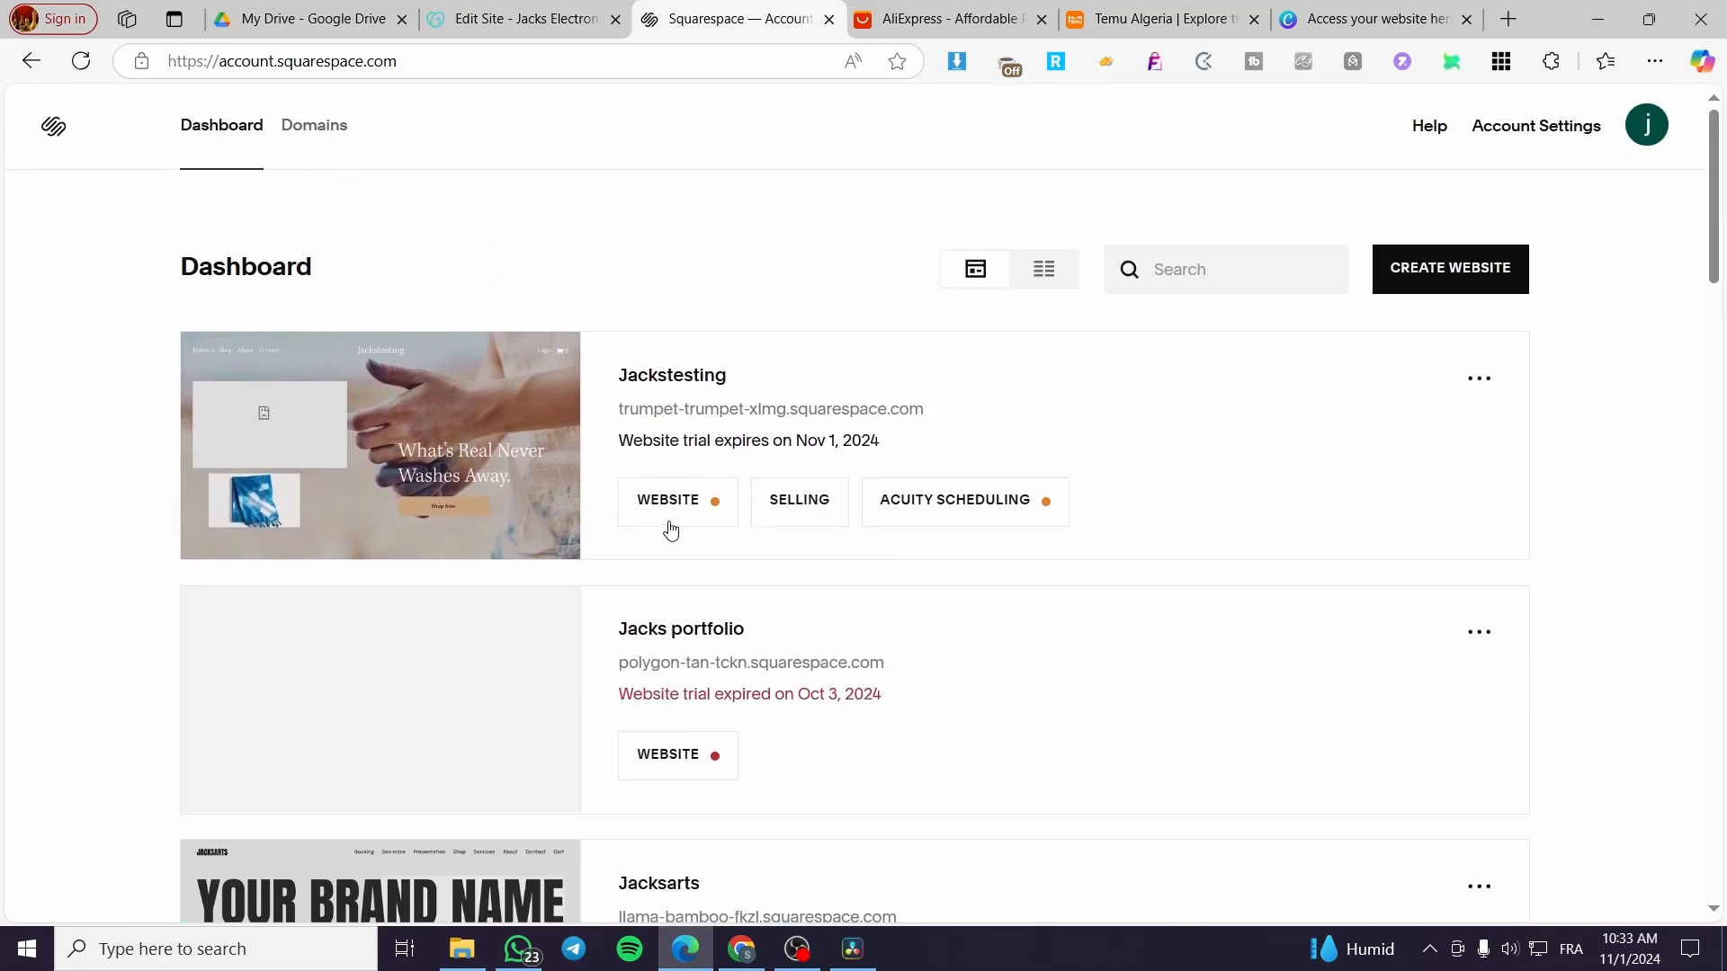
left_click(679, 517)
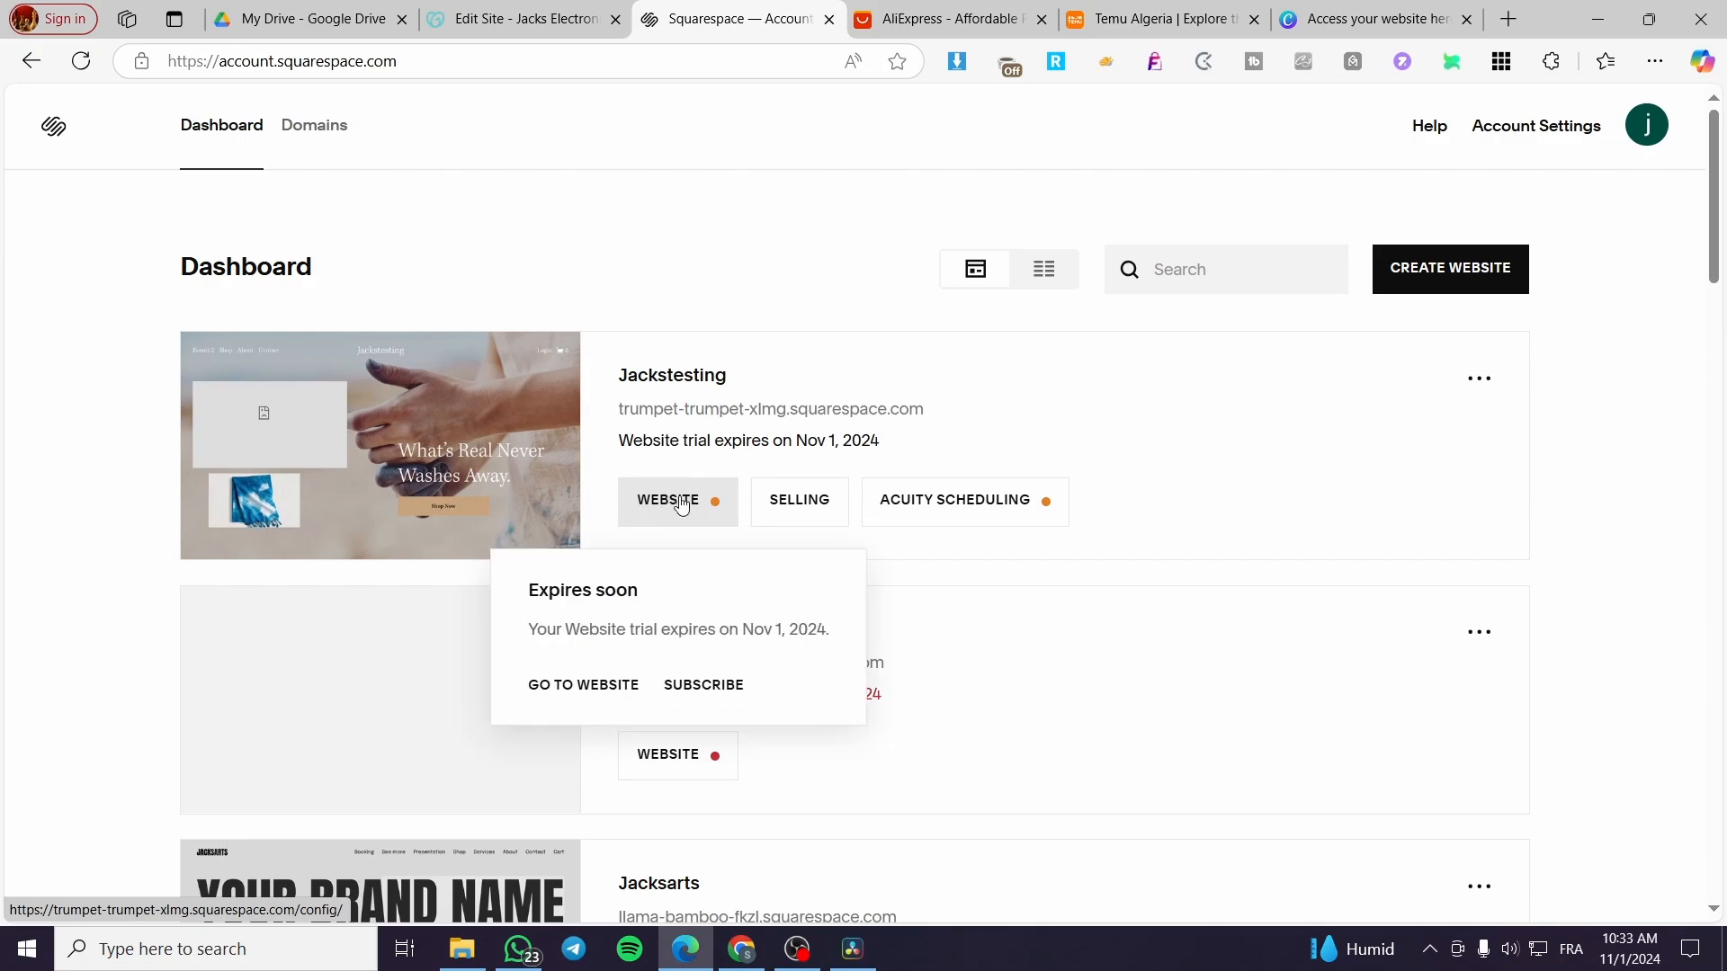
Start creating a new website, search the site topics for store and choose Shopping as its topic.
left_click(1469, 284)
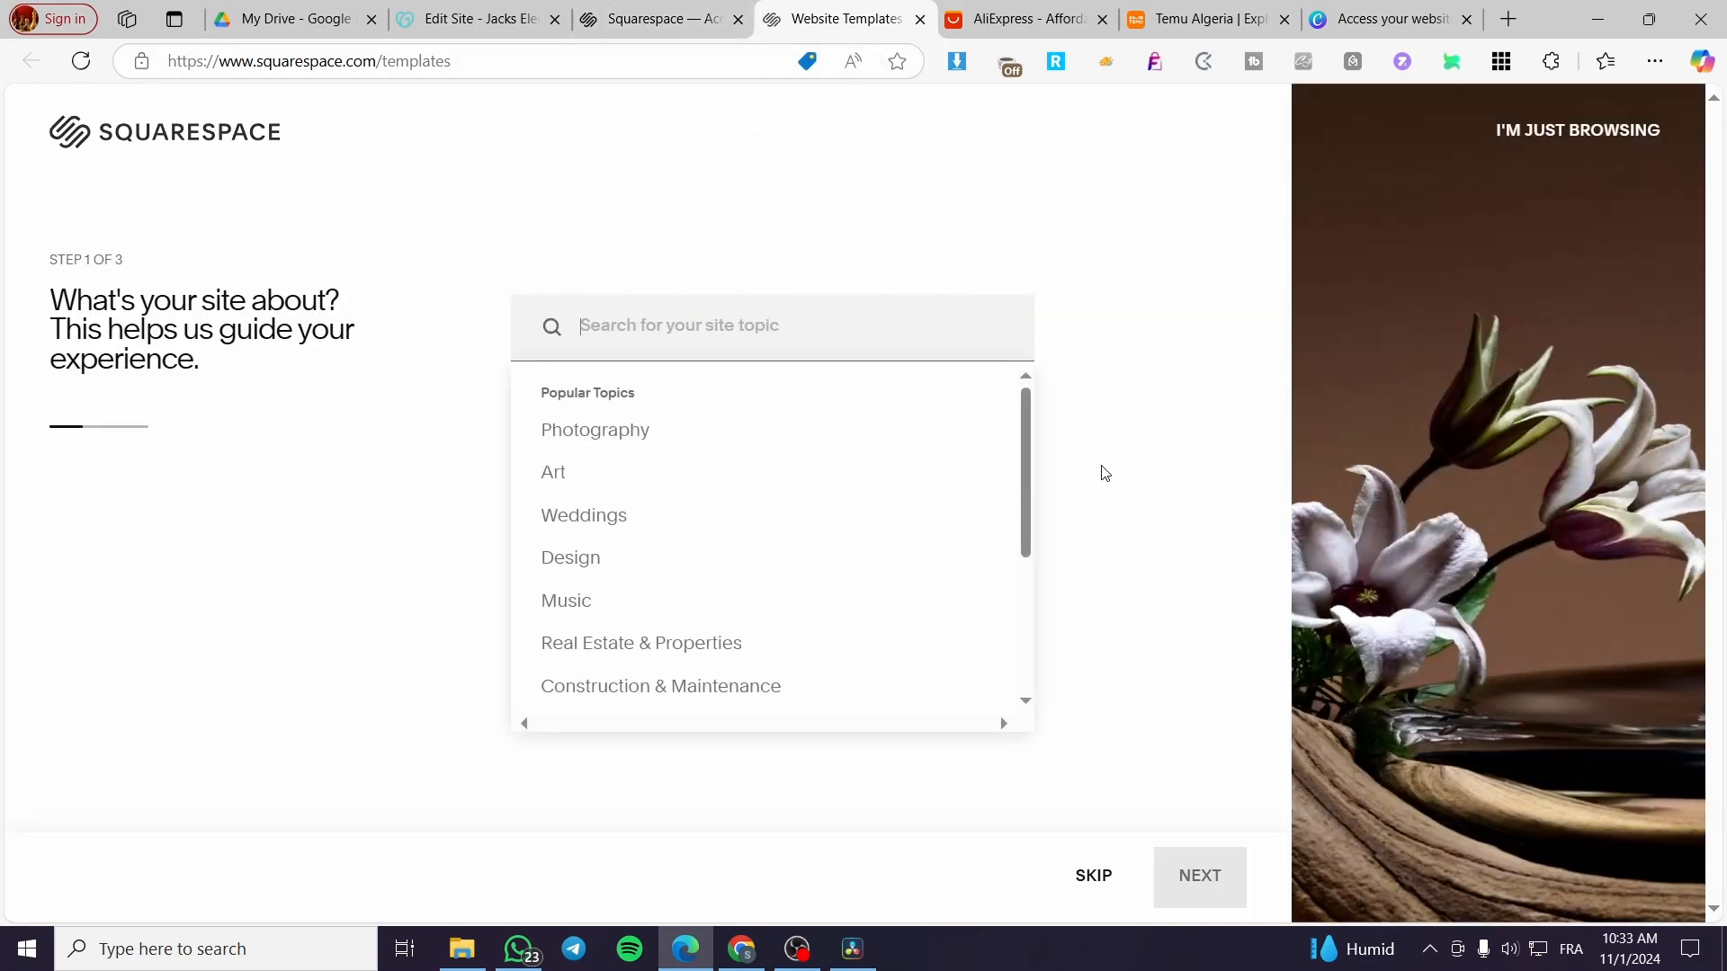
type("store")
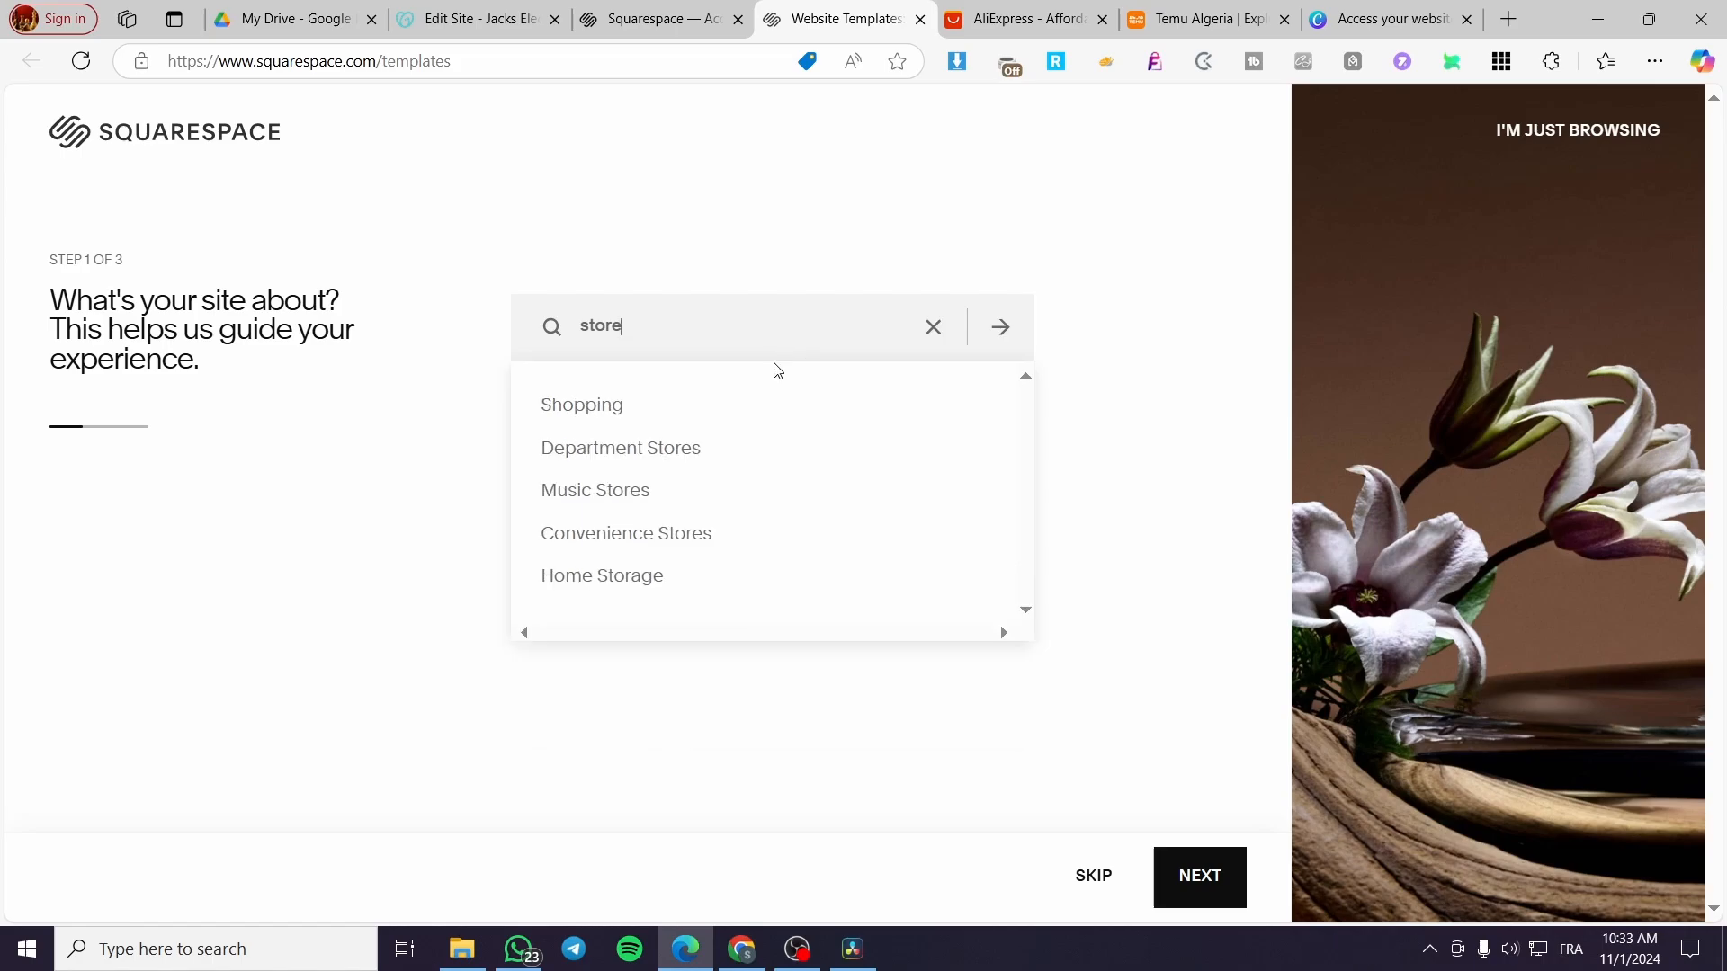
left_click(729, 412)
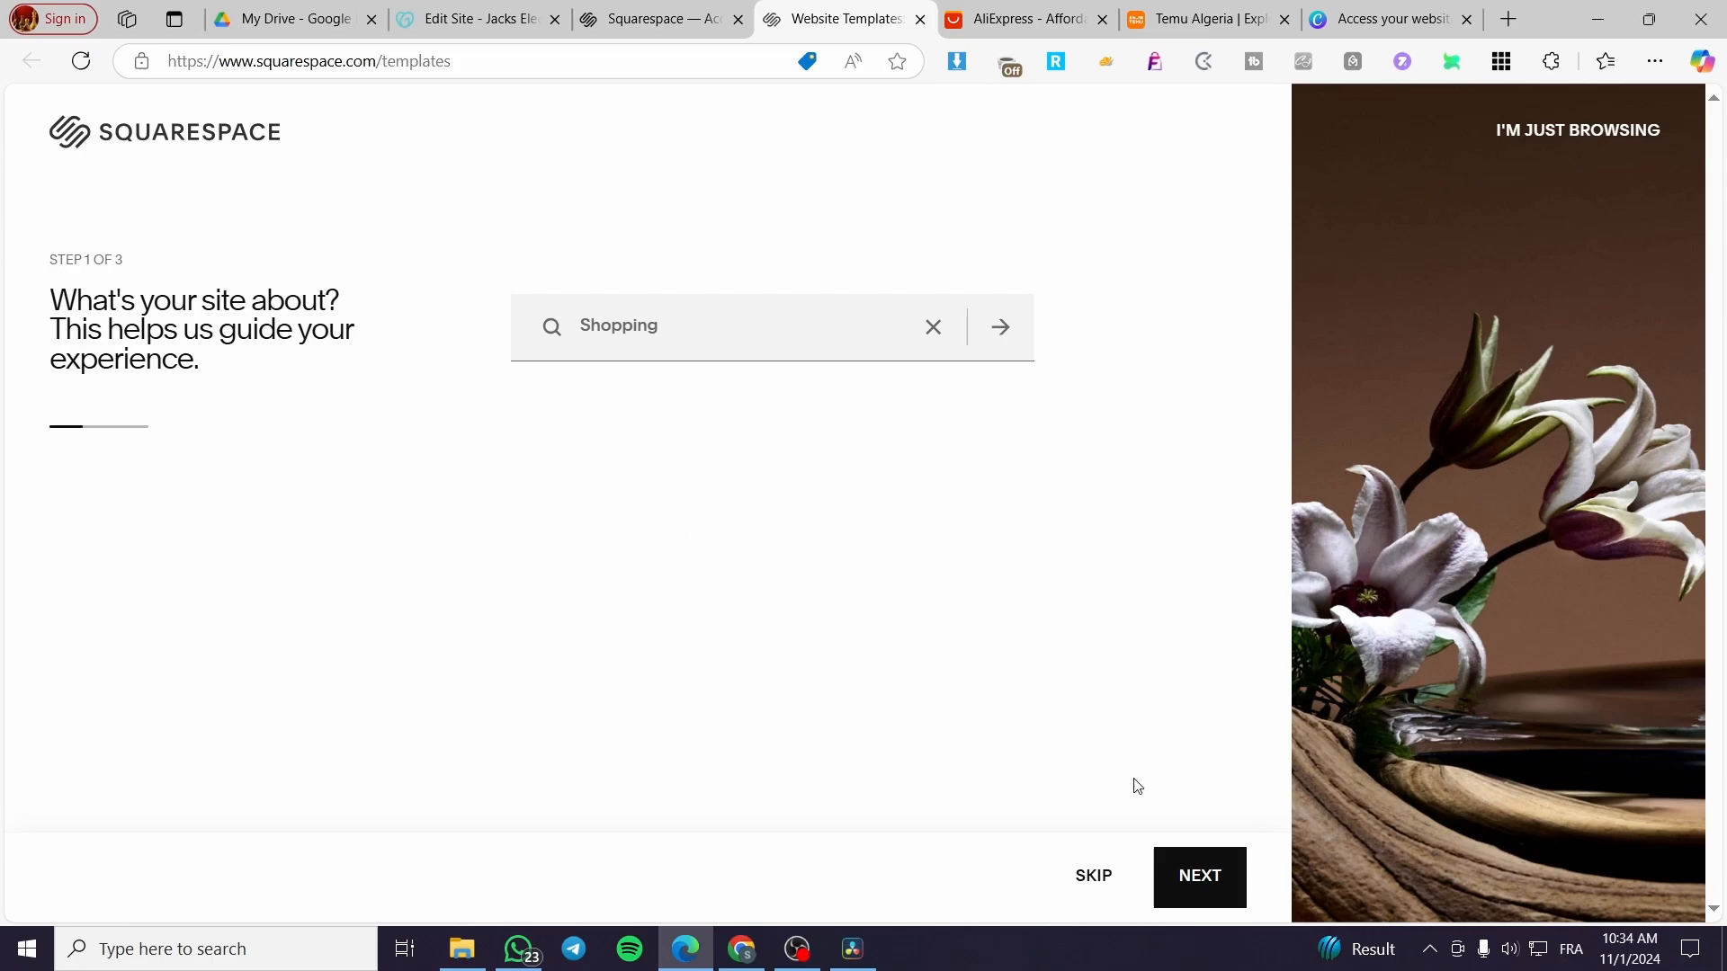
left_click(1207, 905)
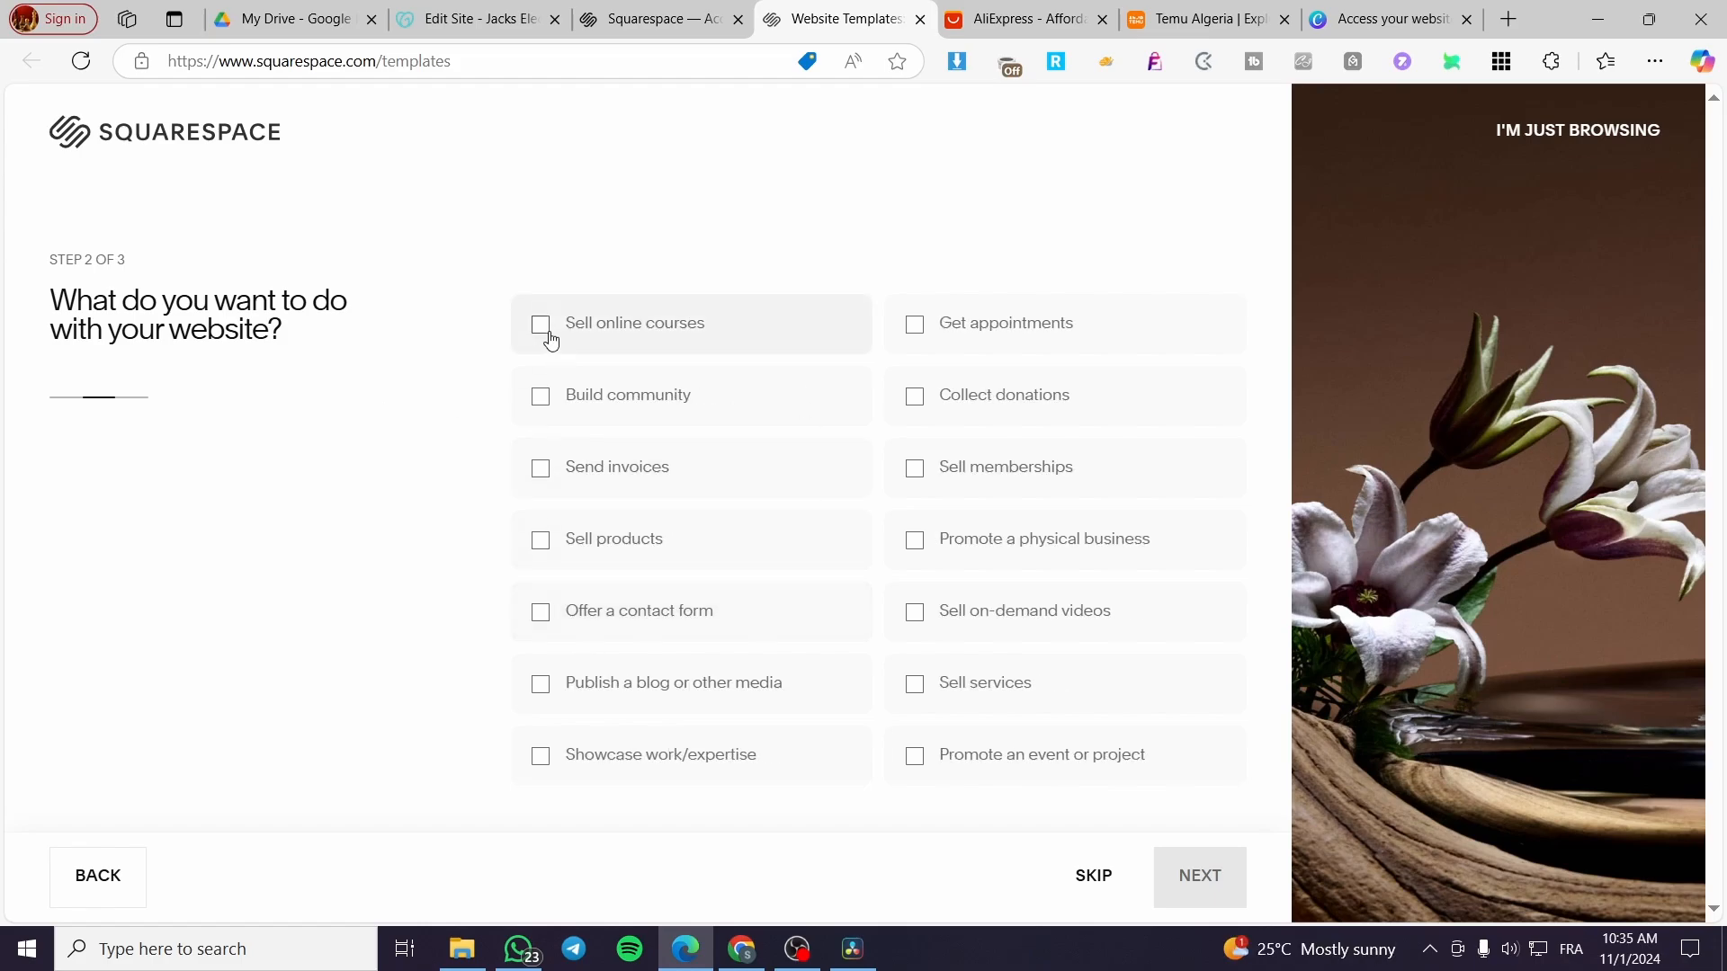
Set the website's goals to selling online courses, products, services and memberships, sending invoices, showcasing work/expertise and publishing a blog or other media.
left_click(542, 325)
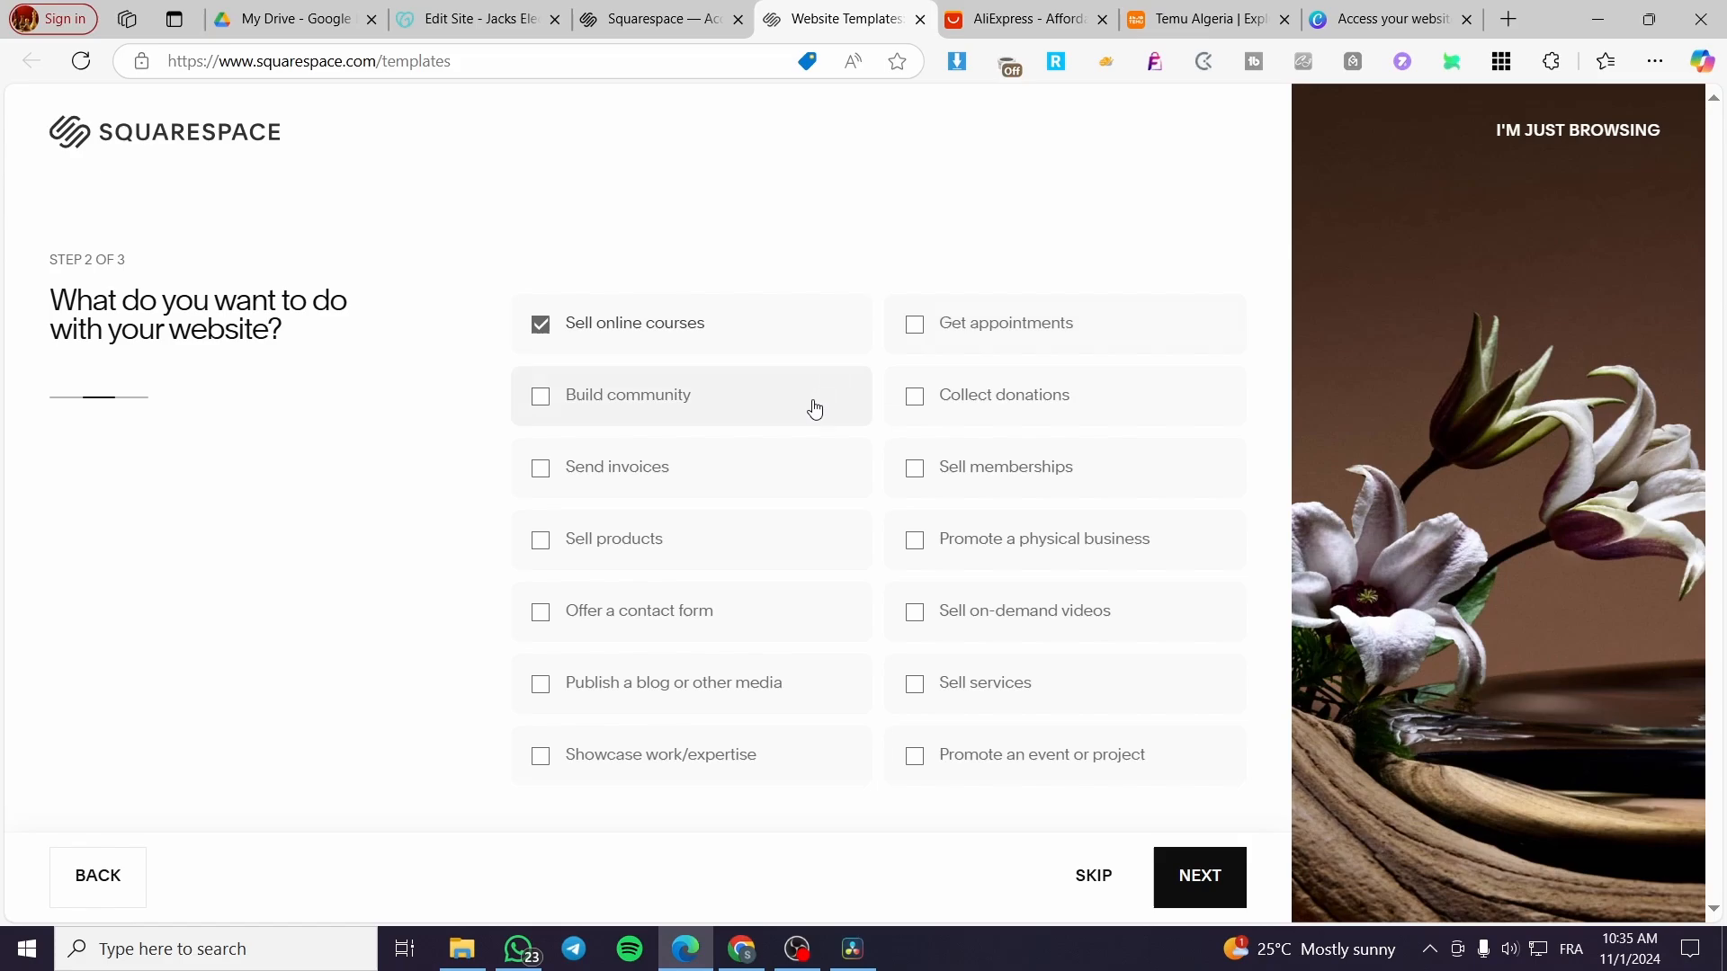
left_click(701, 486)
left_click(661, 555)
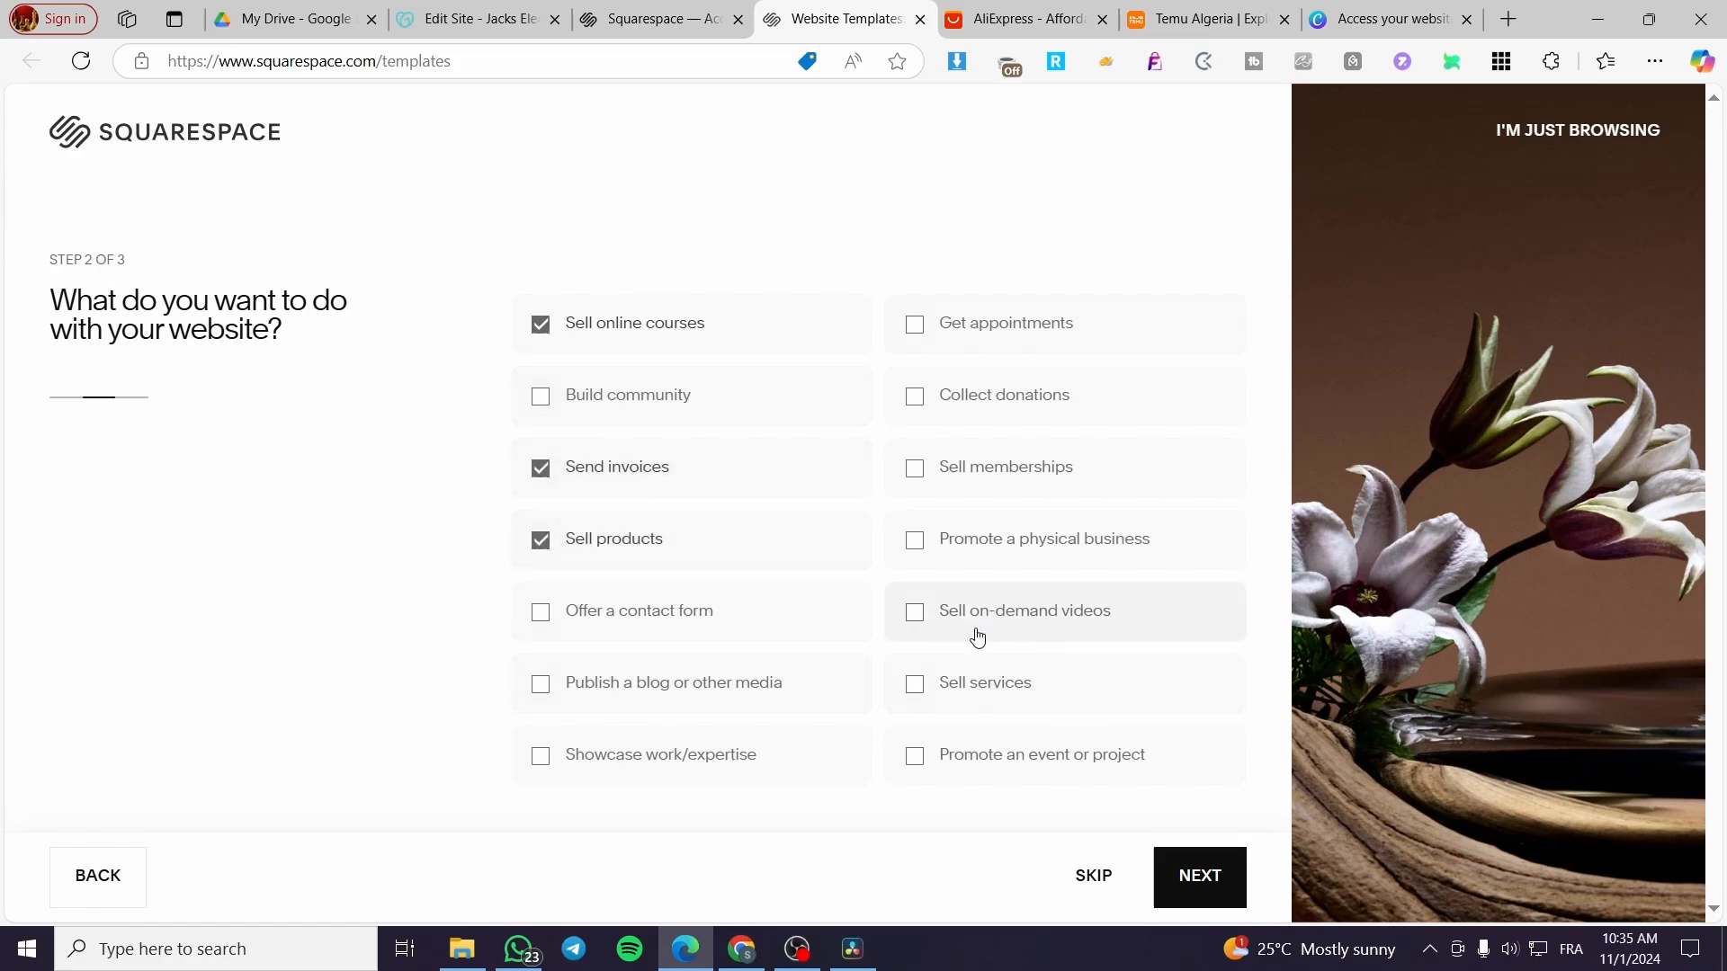
left_click(1039, 701)
left_click(609, 766)
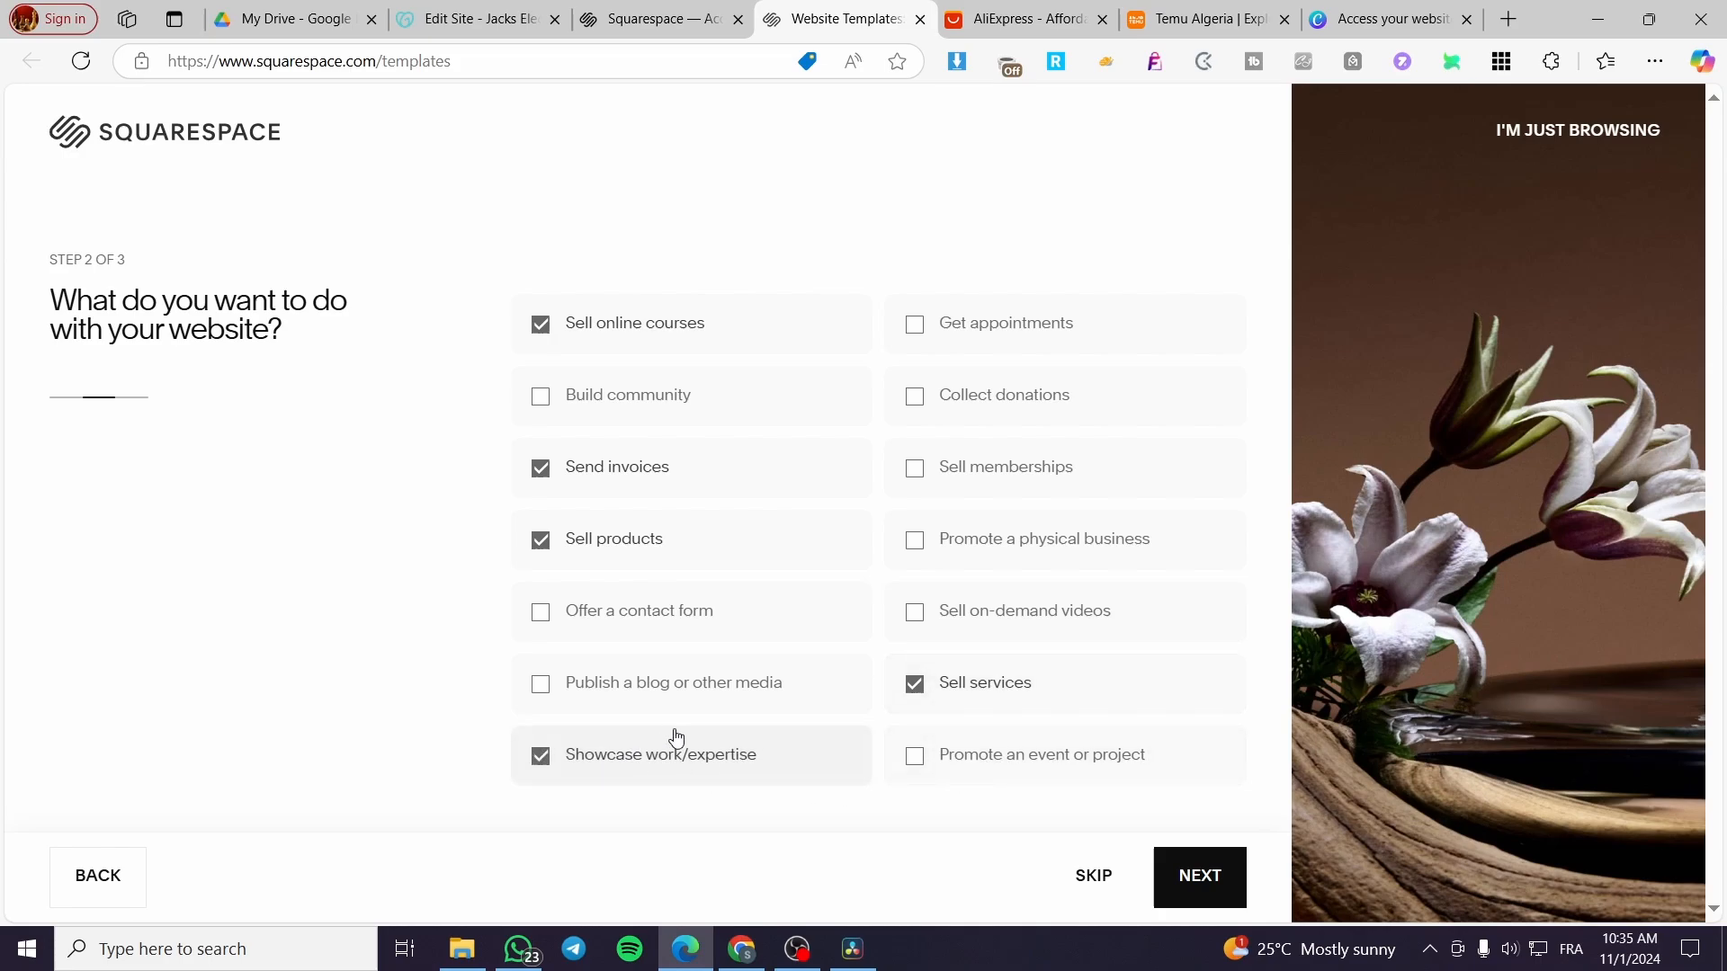
left_click(747, 693)
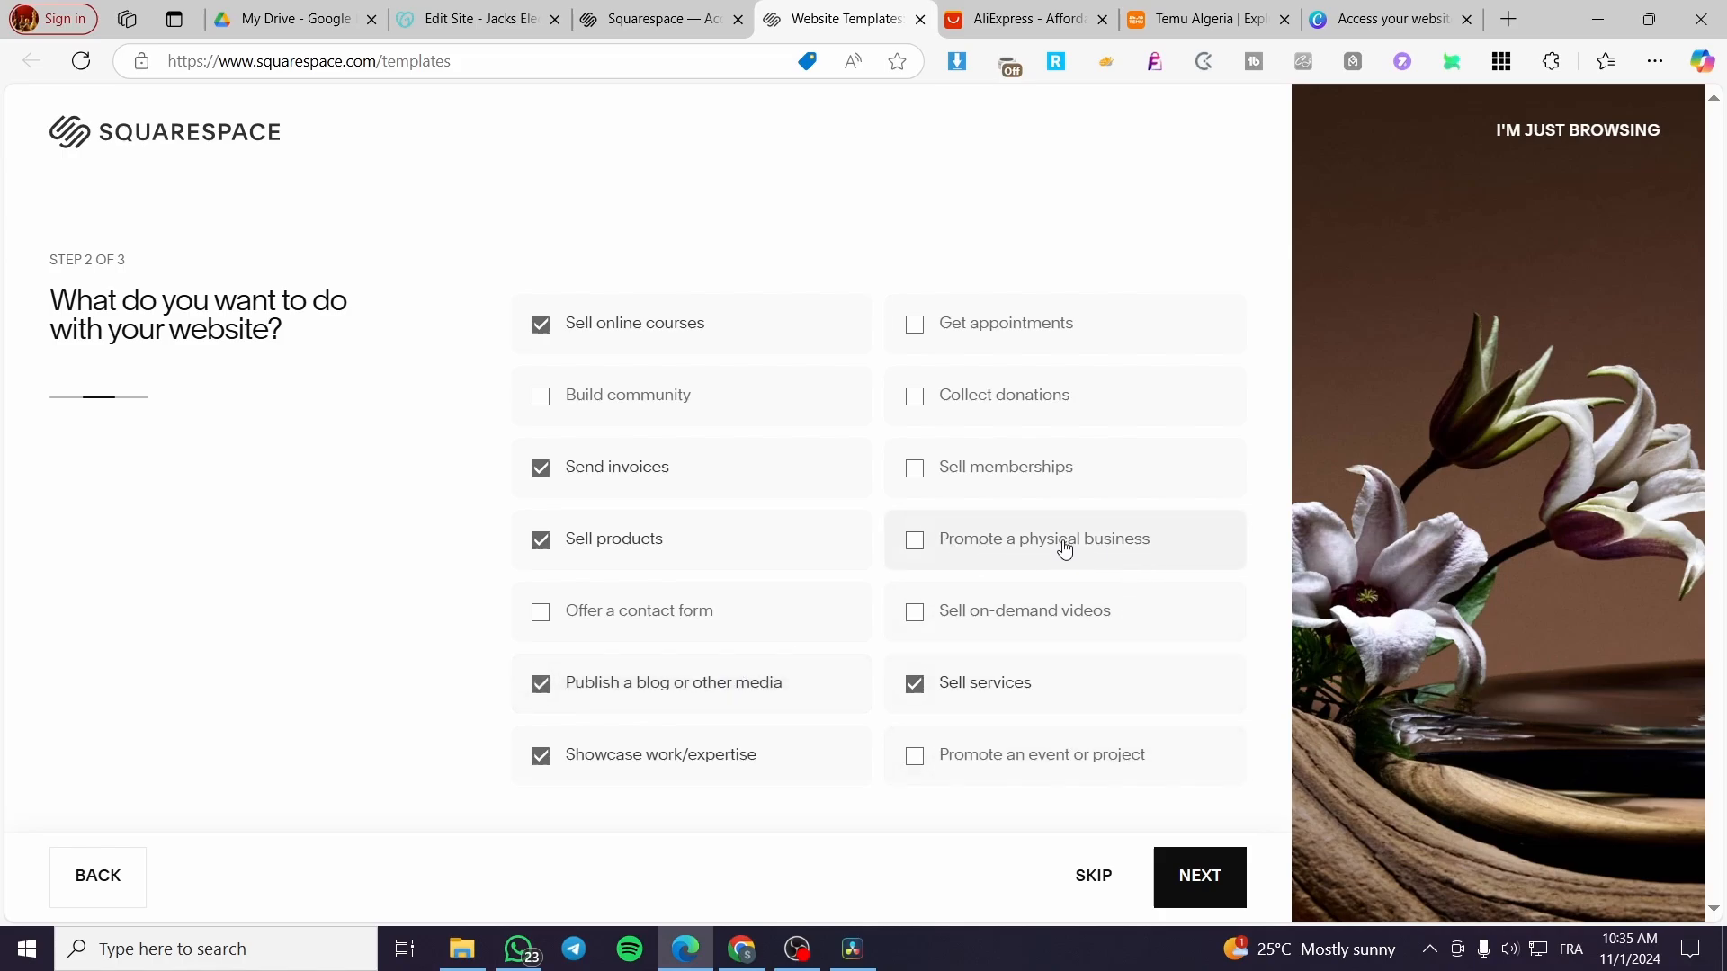
left_click(1098, 467)
left_click(1202, 873)
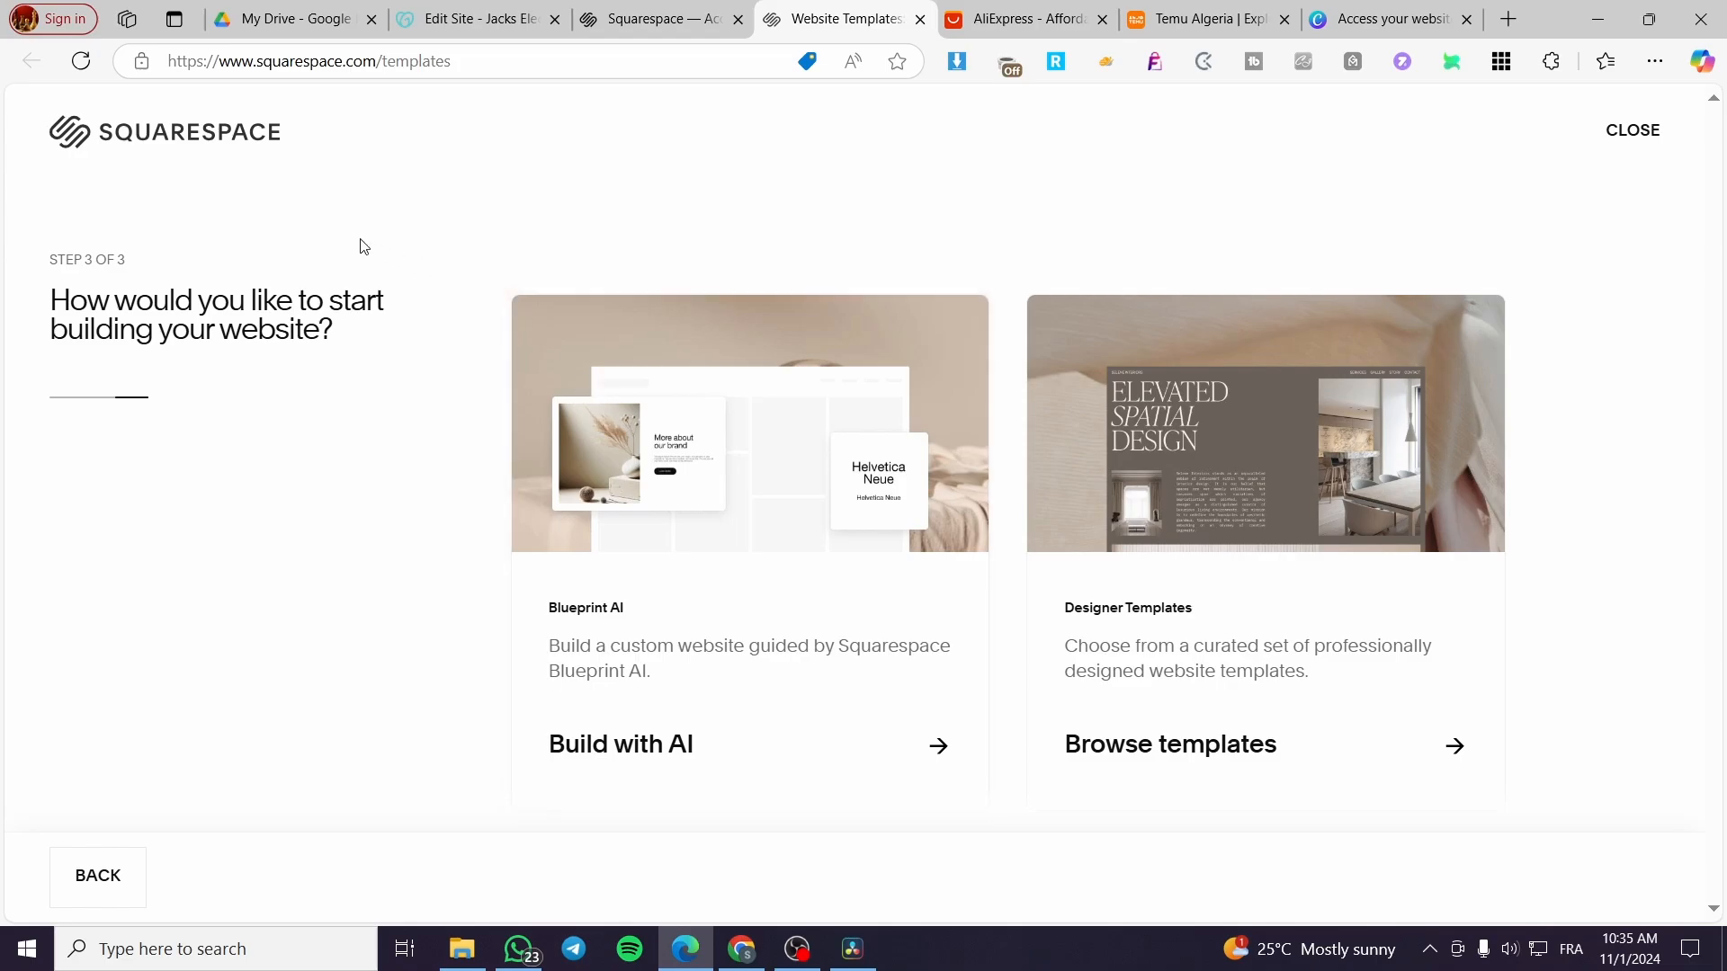
Choose to build from the designer templates, browse the fashion designs and open the Alameda template's preview.
left_click(1332, 677)
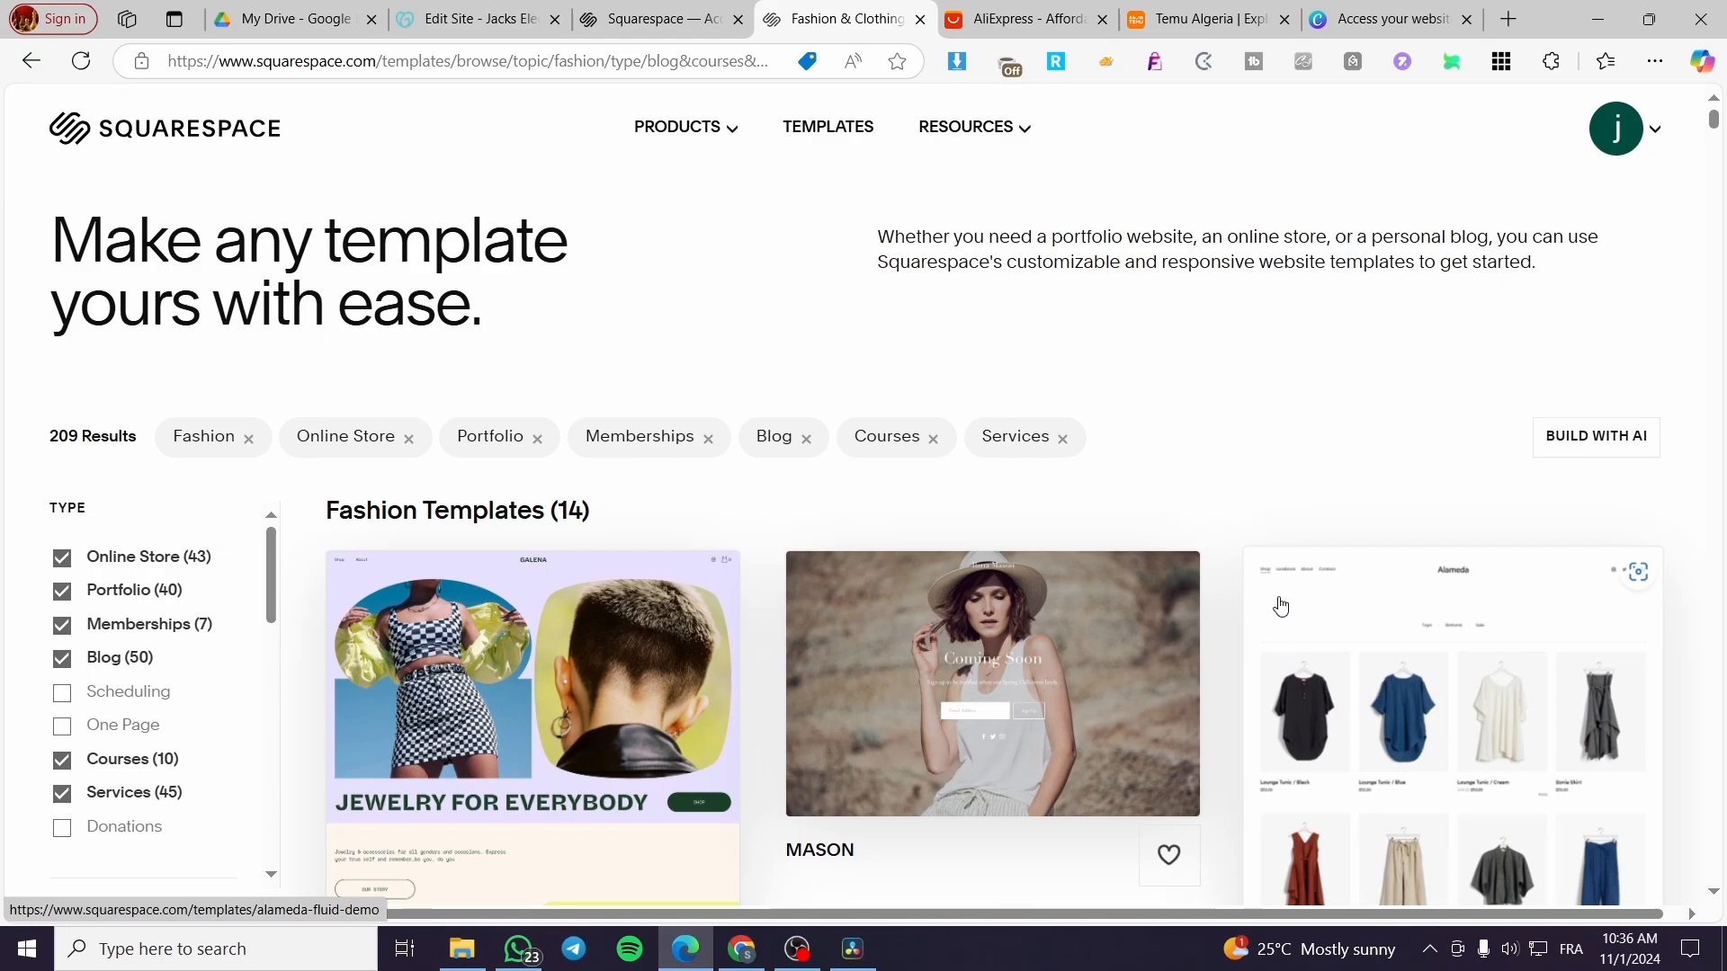
scroll(1206, 547, "down", 1)
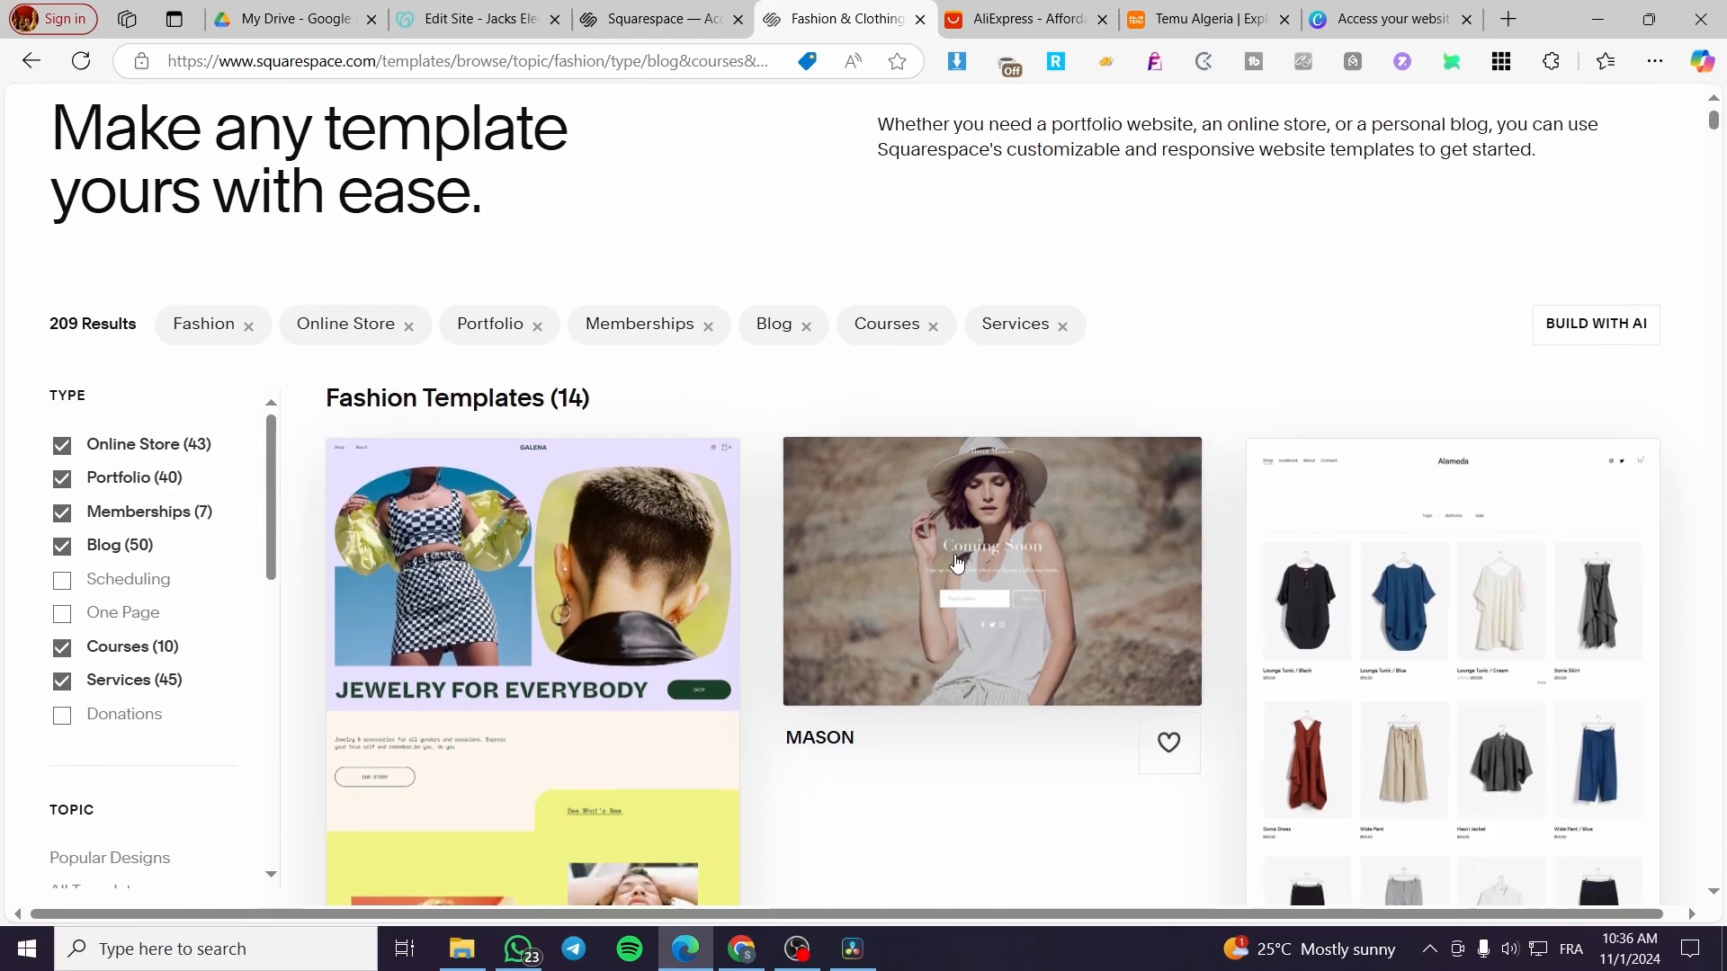
scroll(957, 563, "down", 1)
scroll(590, 401, "up", 2)
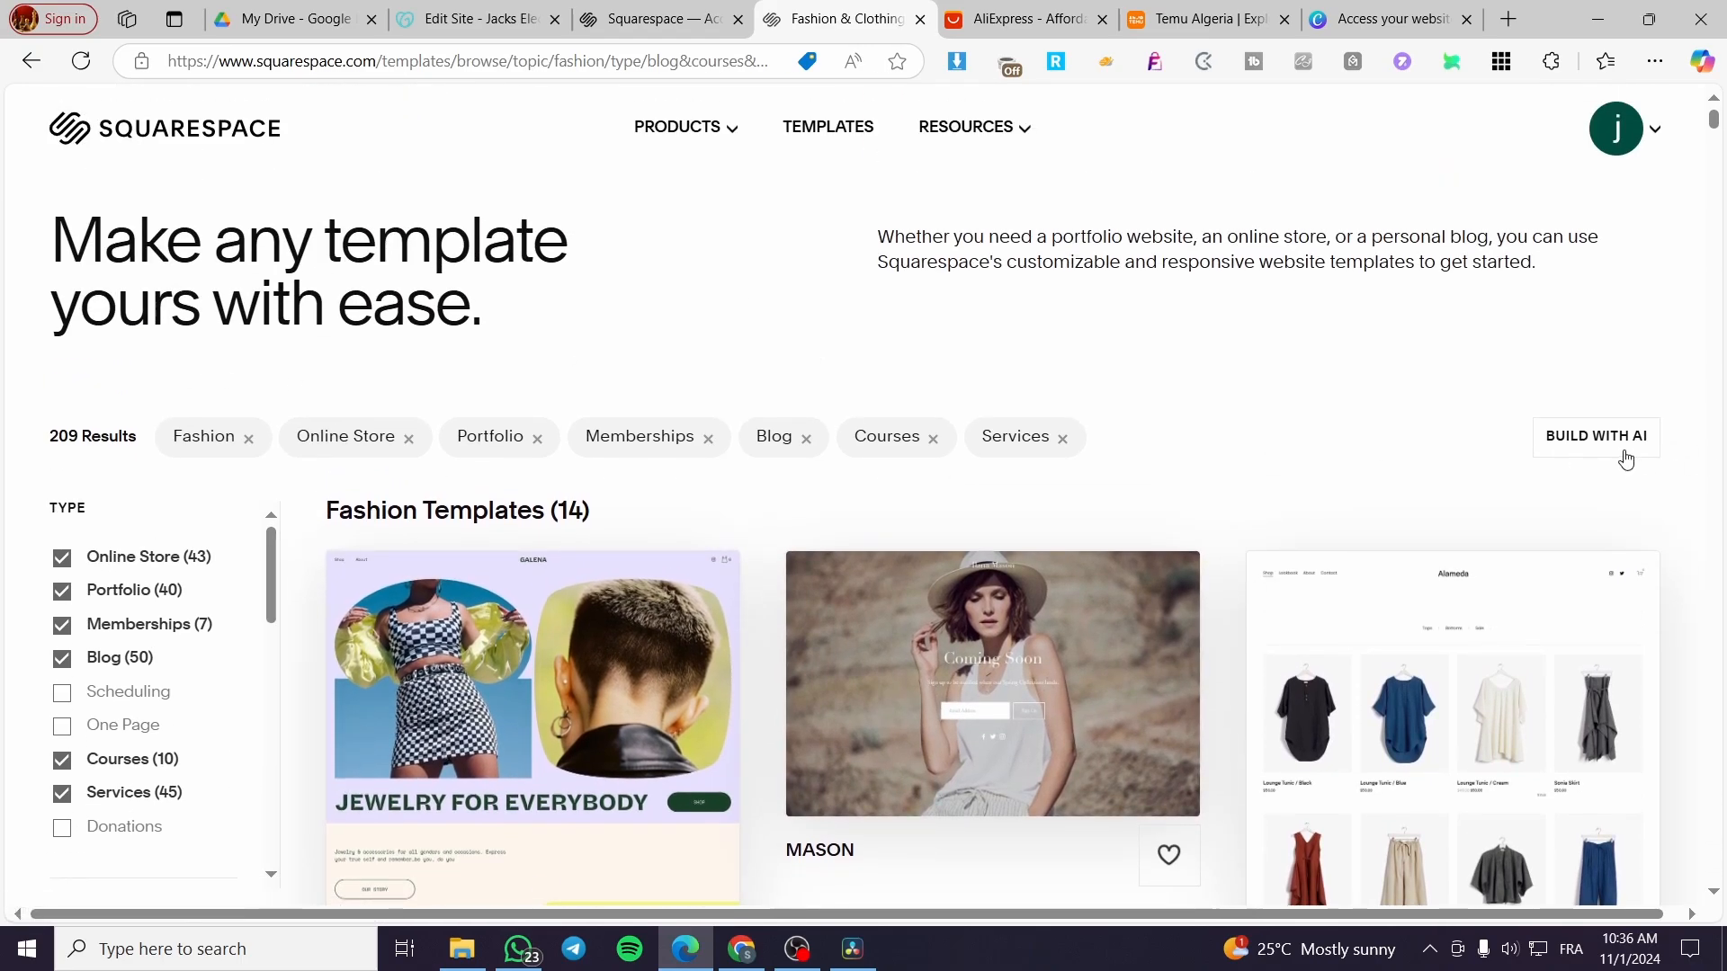
scroll(725, 579, "down", 3)
scroll(270, 504, "up", 3)
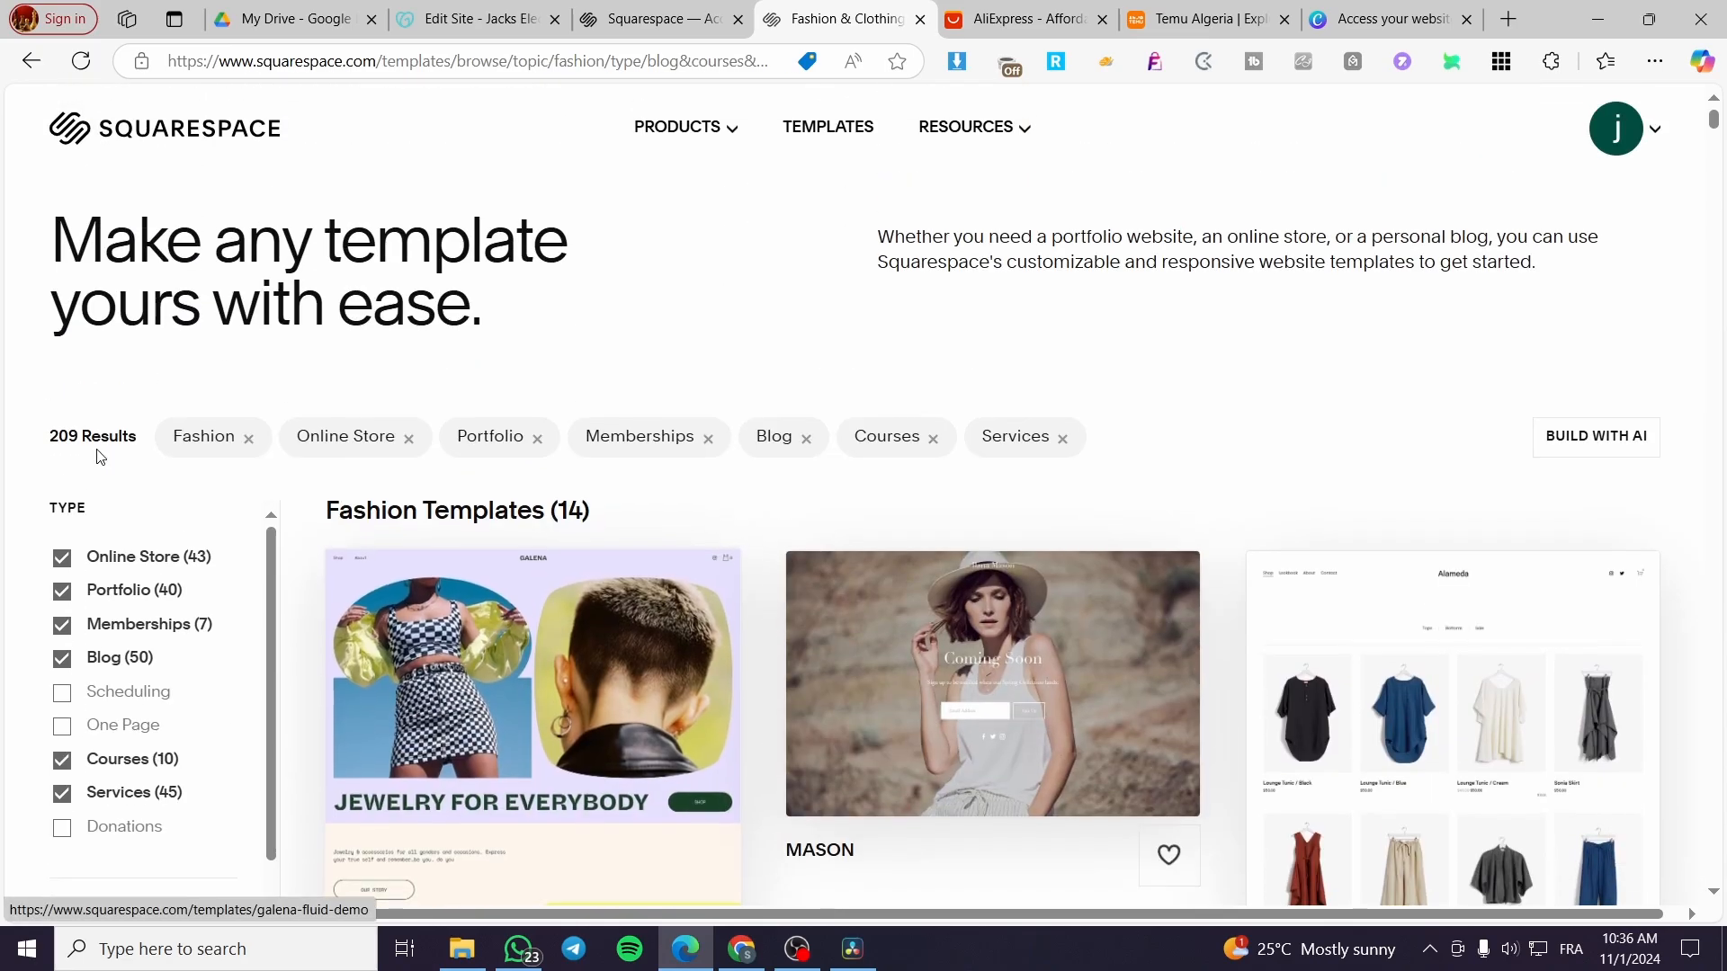
scroll(101, 457, "down", 2)
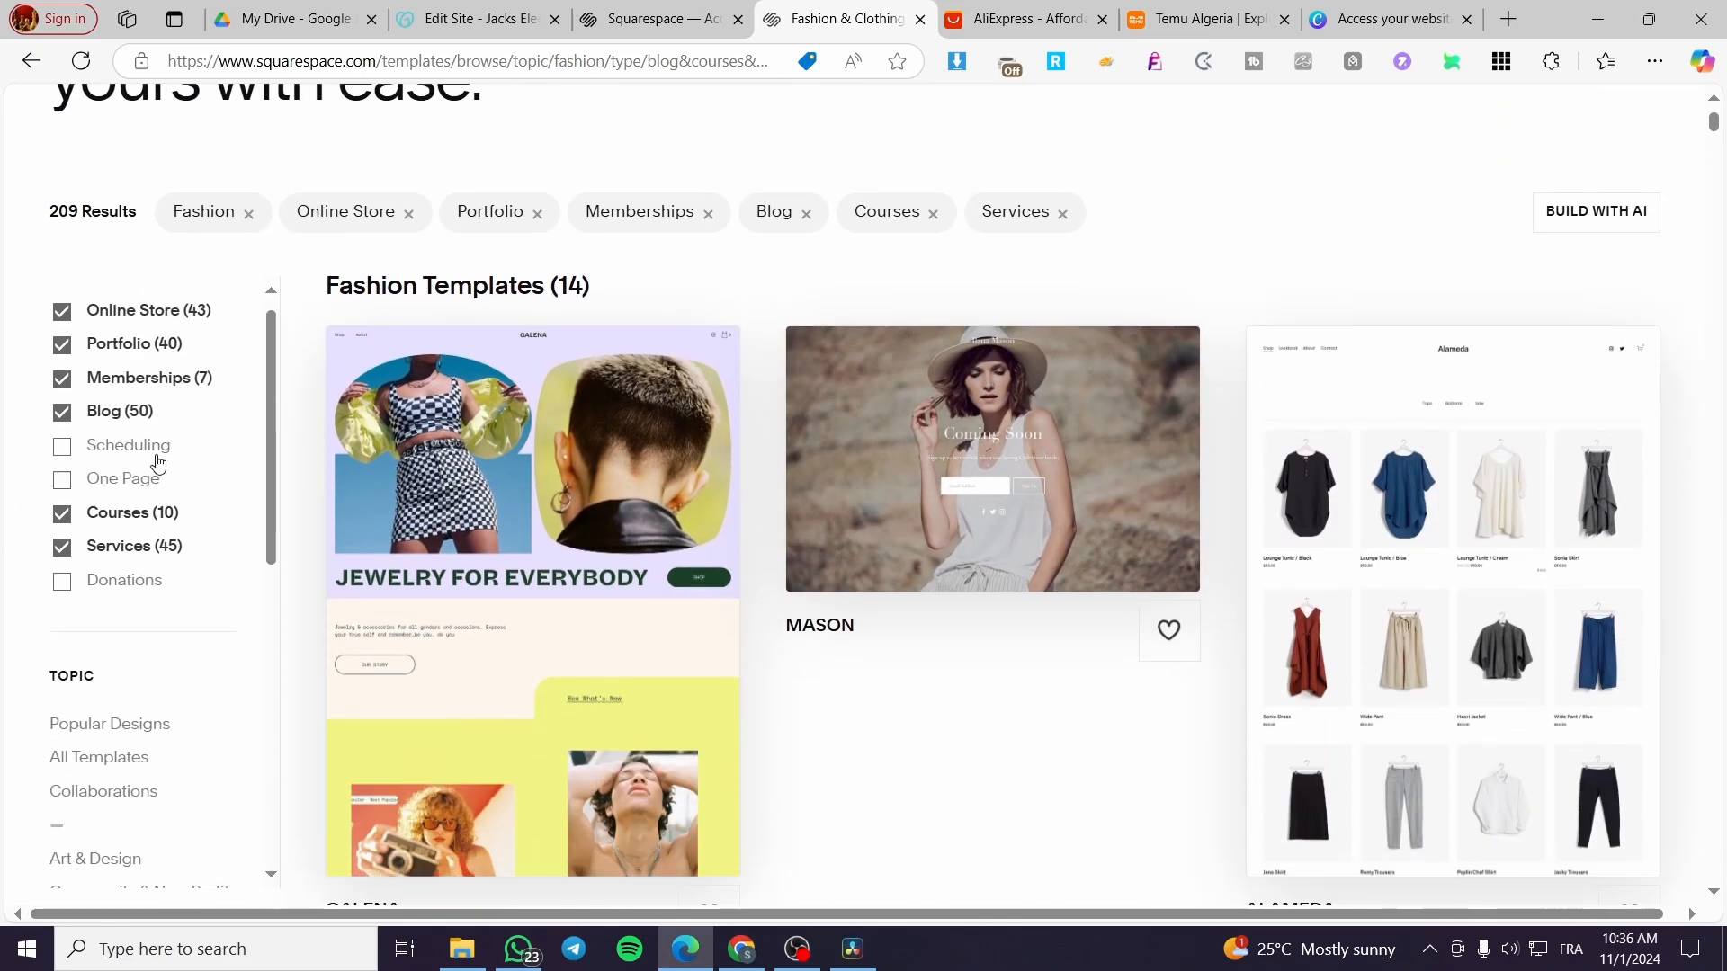
scroll(158, 463, "up", 1)
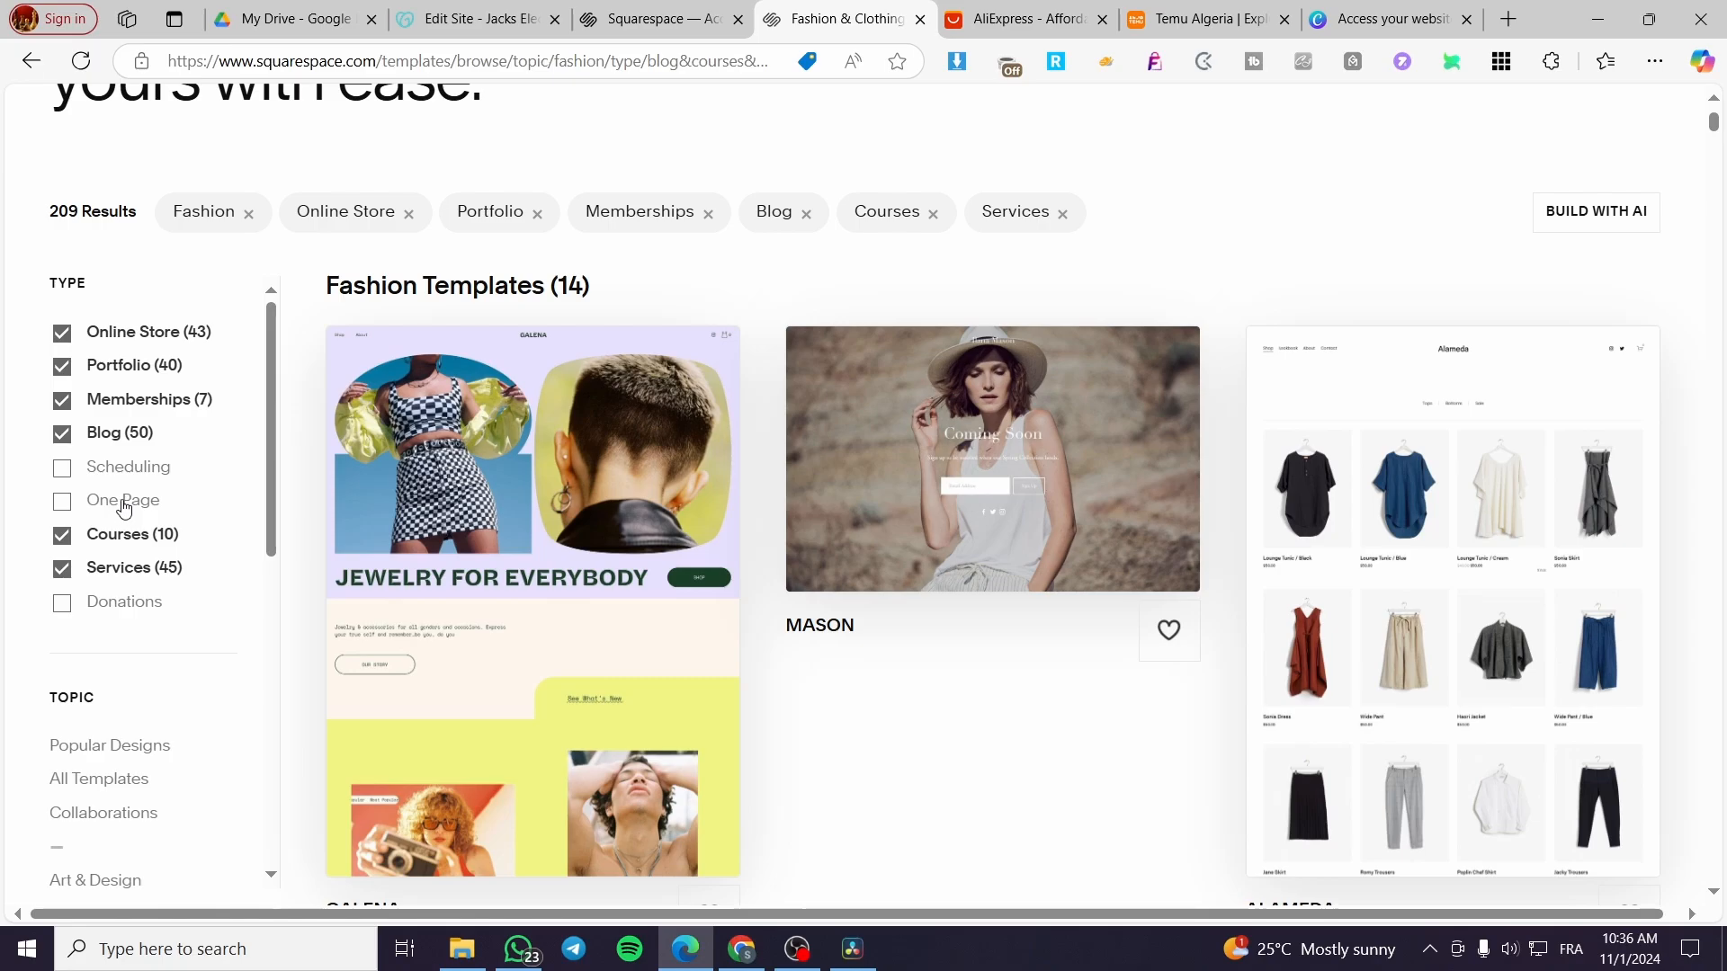
scroll(999, 490, "down", 2)
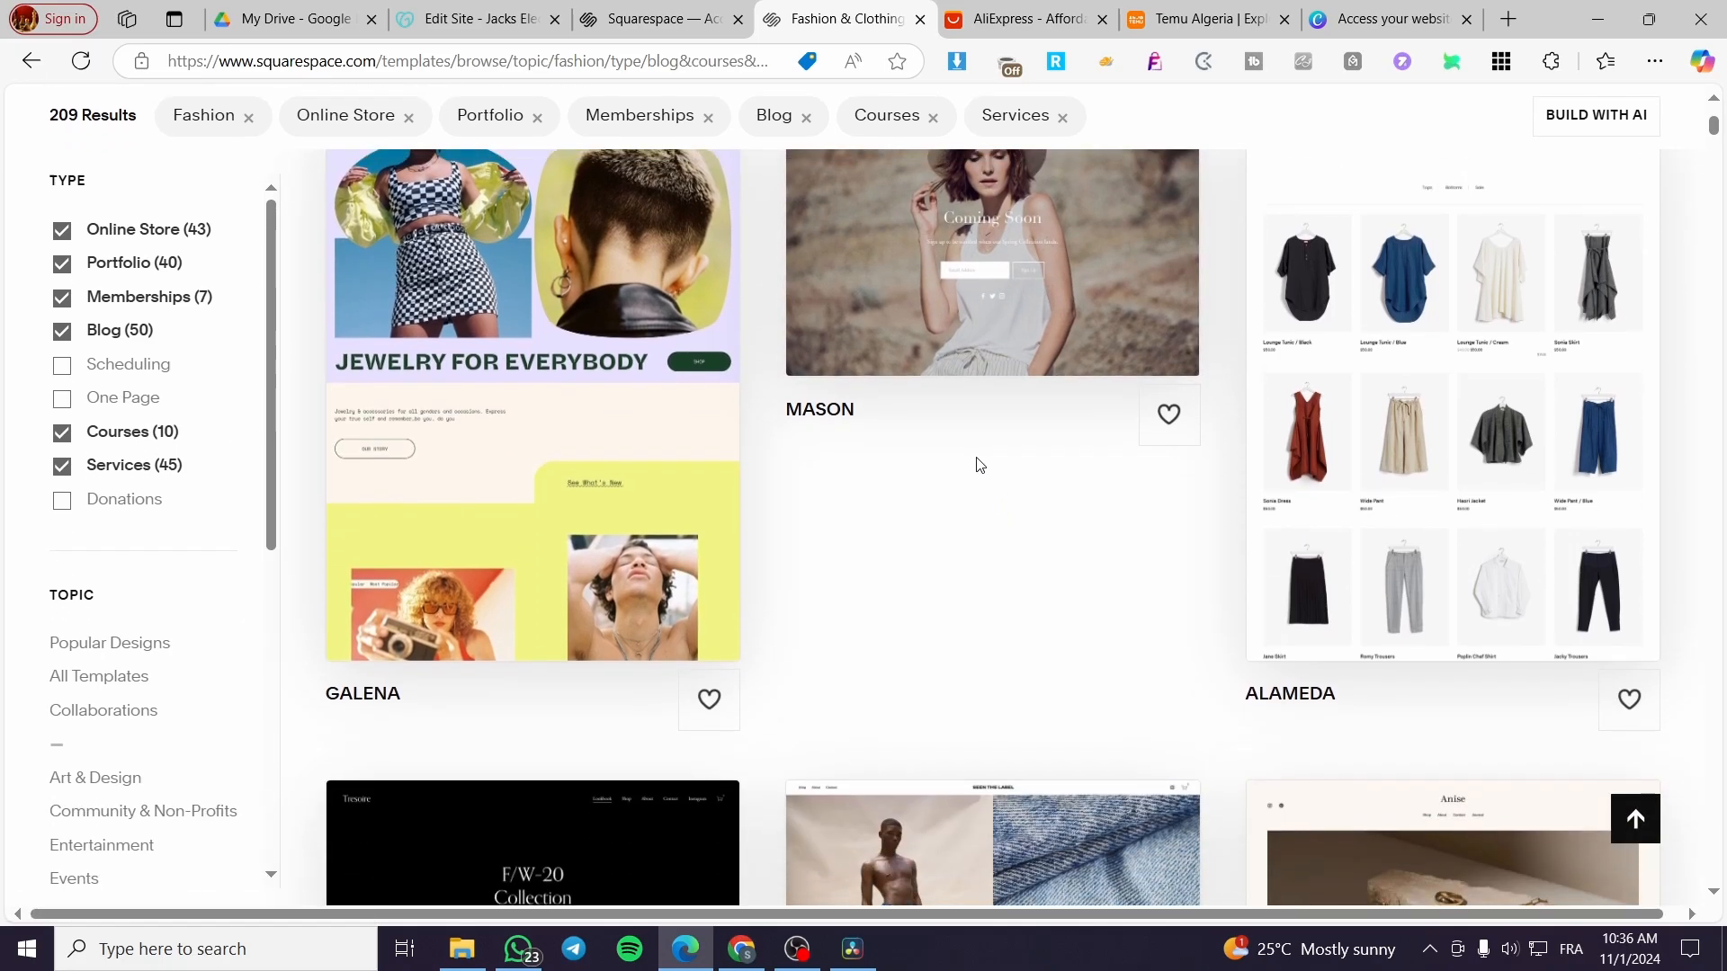
scroll(980, 465, "up", 1)
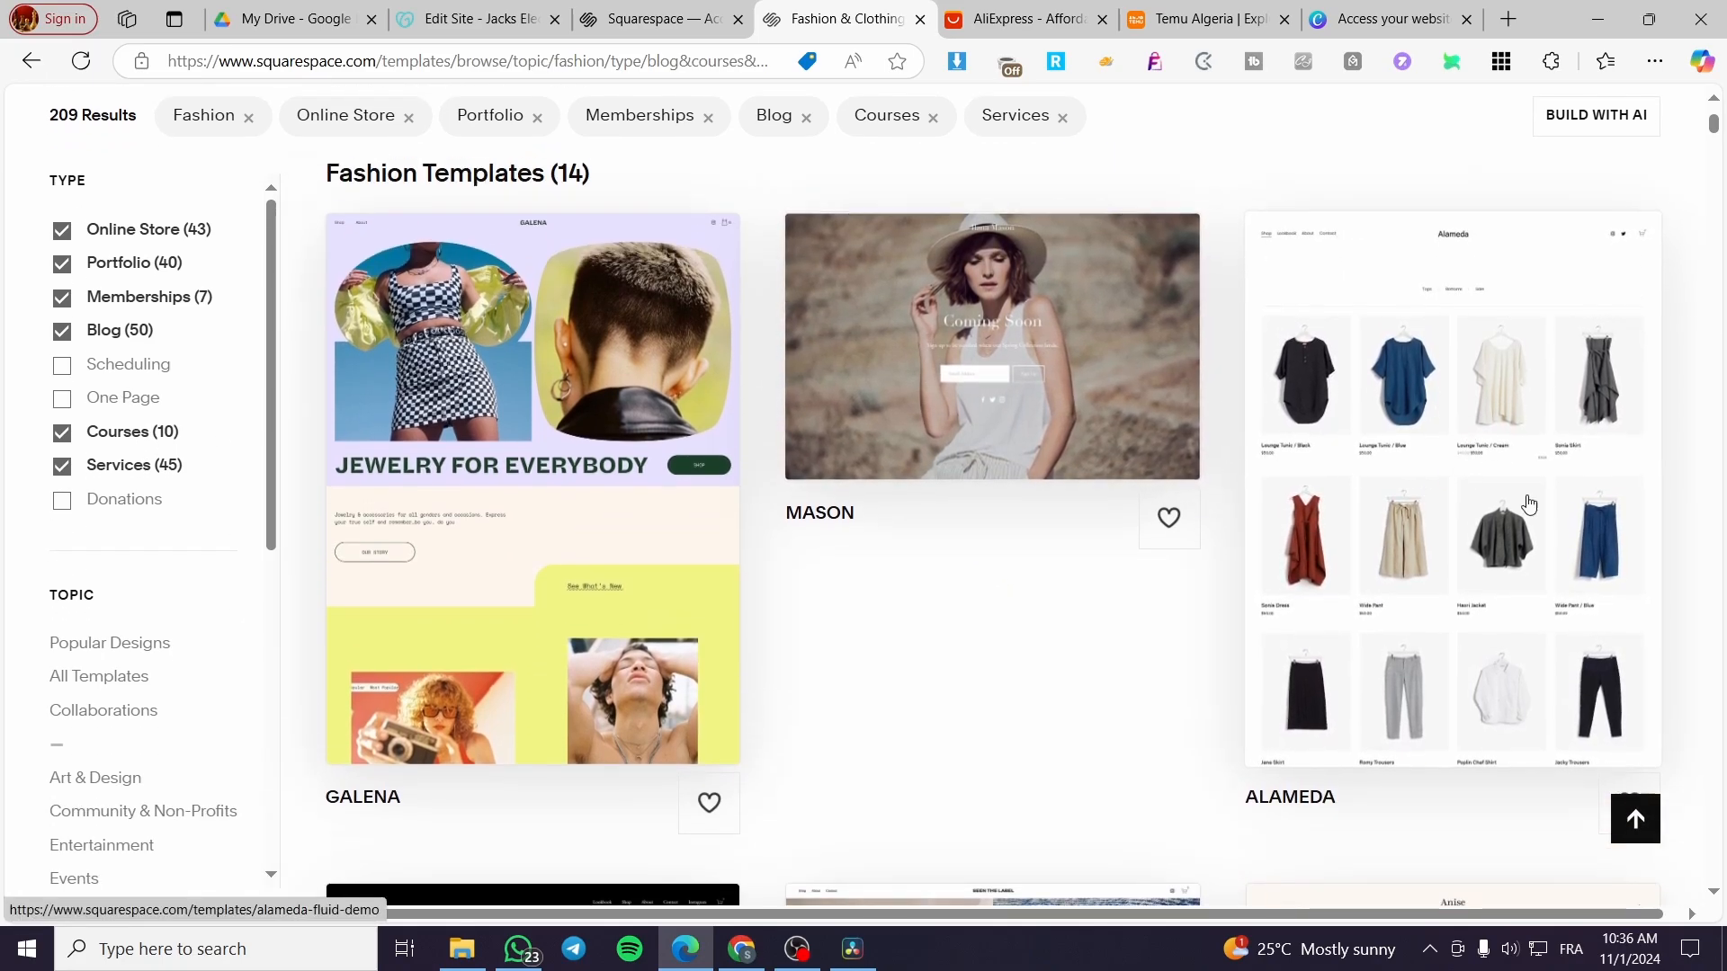
left_click(1523, 612)
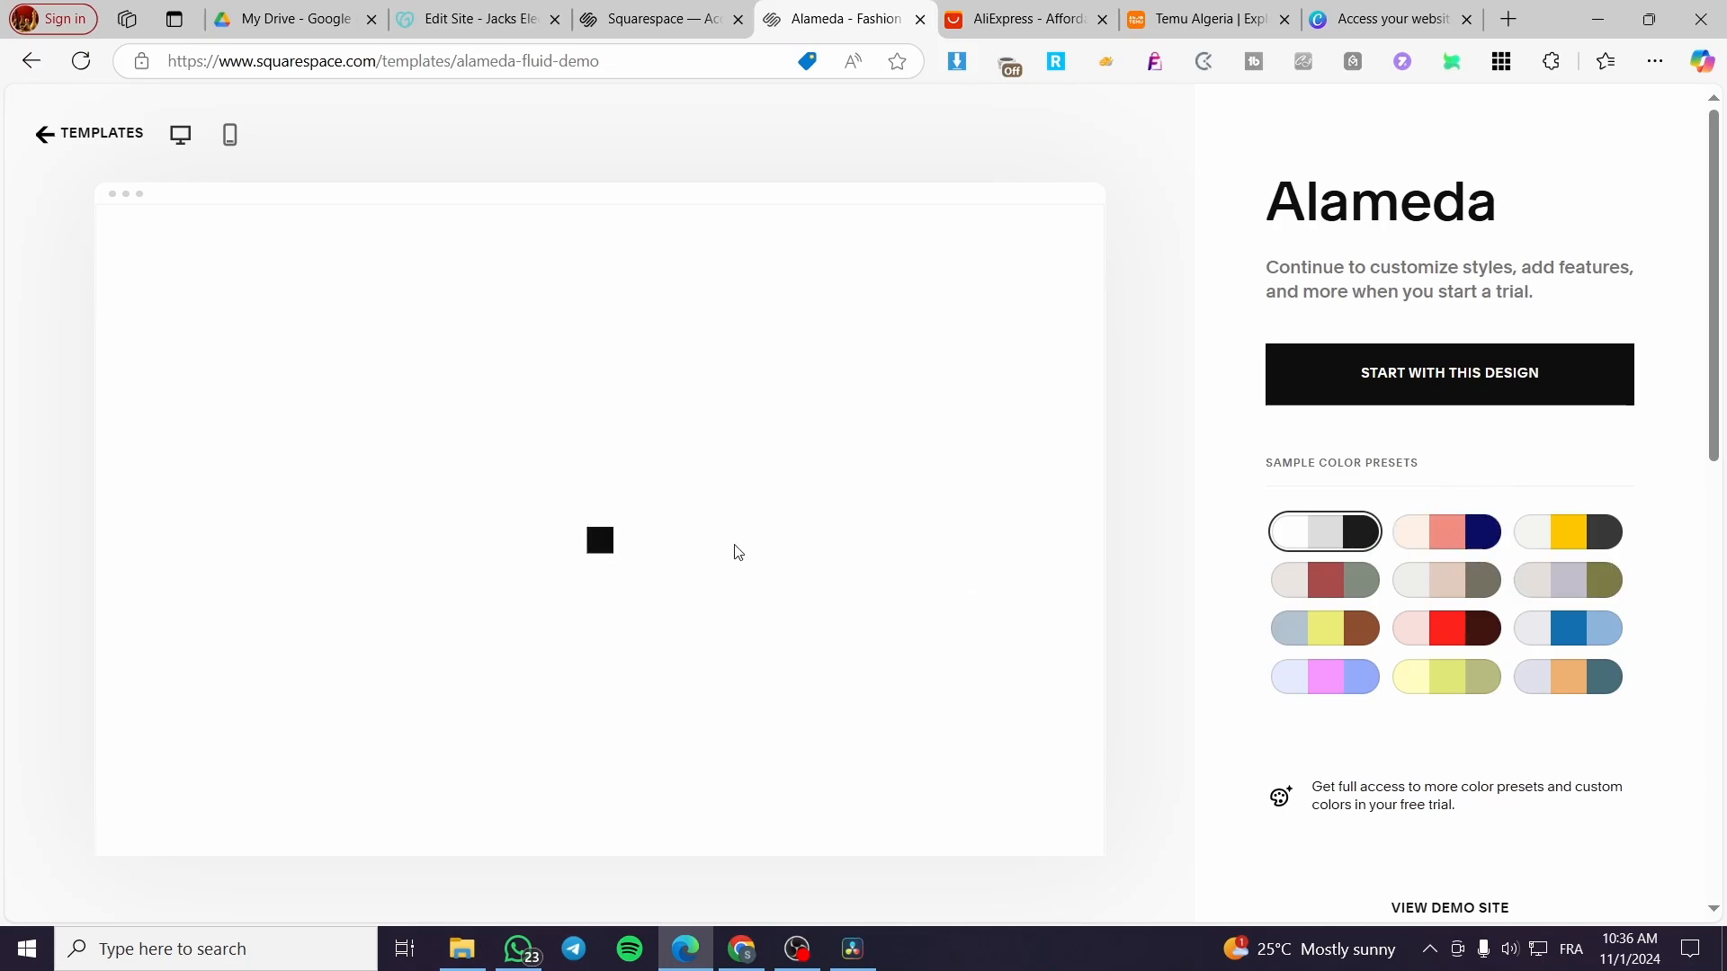
Try several sample color presets on the Alameda template, select the pale yellow and green one, and start a site with this design.
scroll(1484, 781, "down", 2)
scroll(1427, 756, "up", 2)
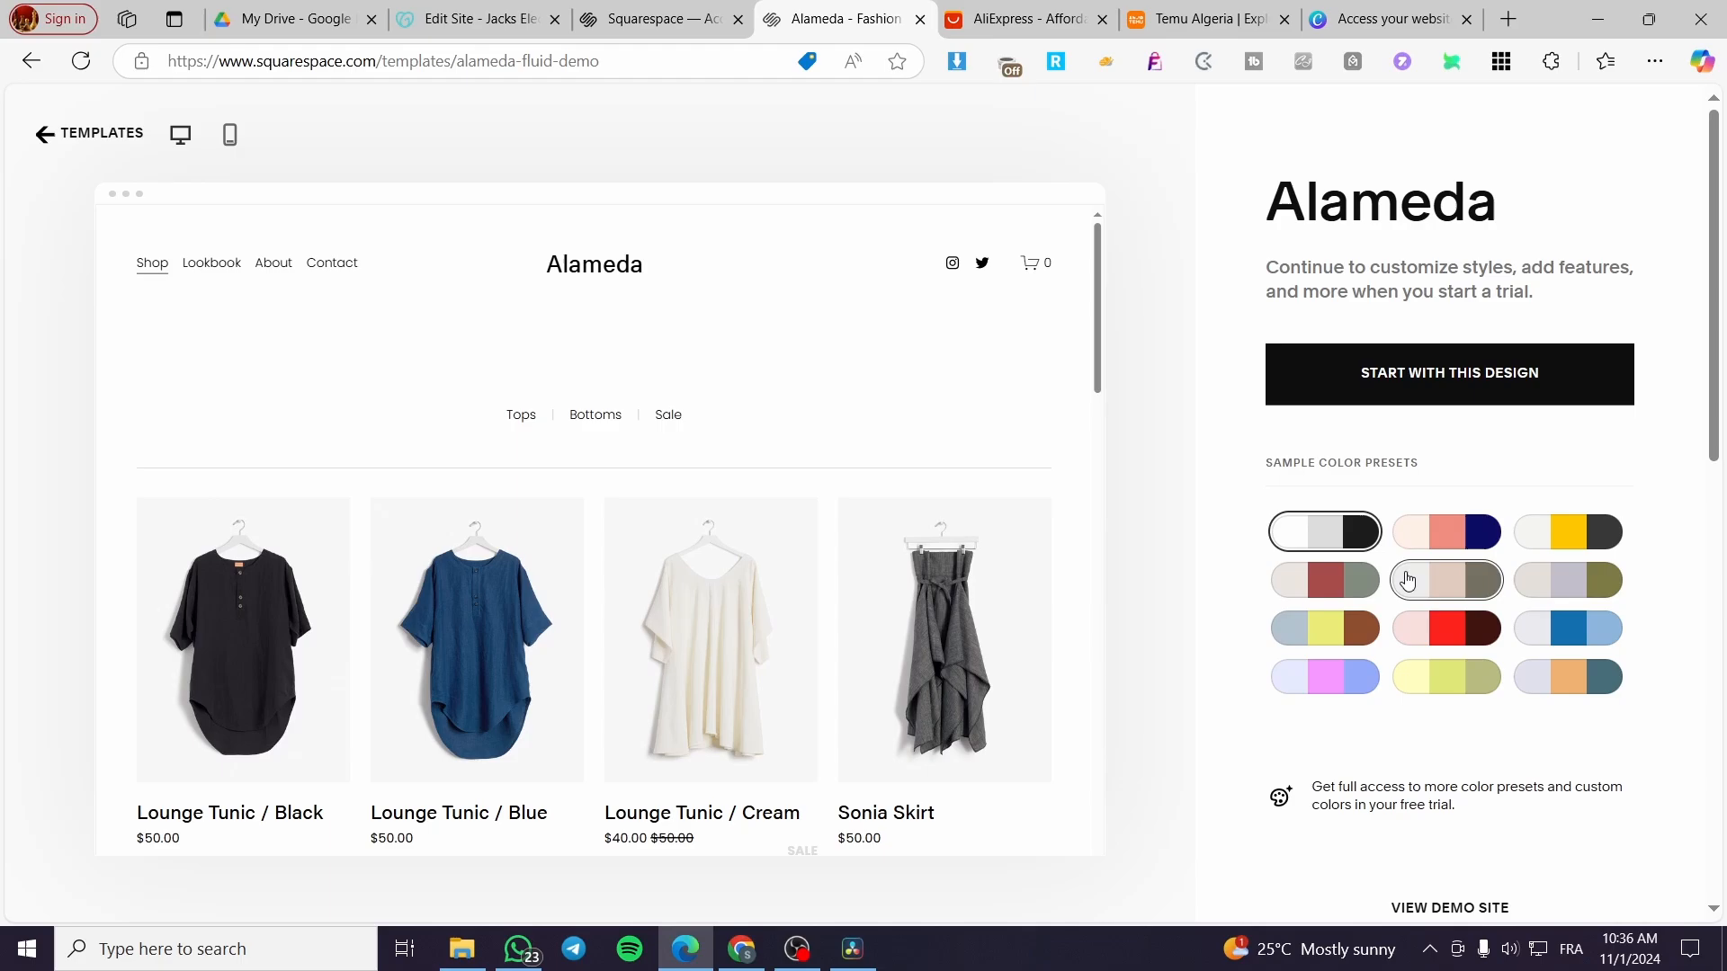
left_click(1455, 533)
left_click(1466, 585)
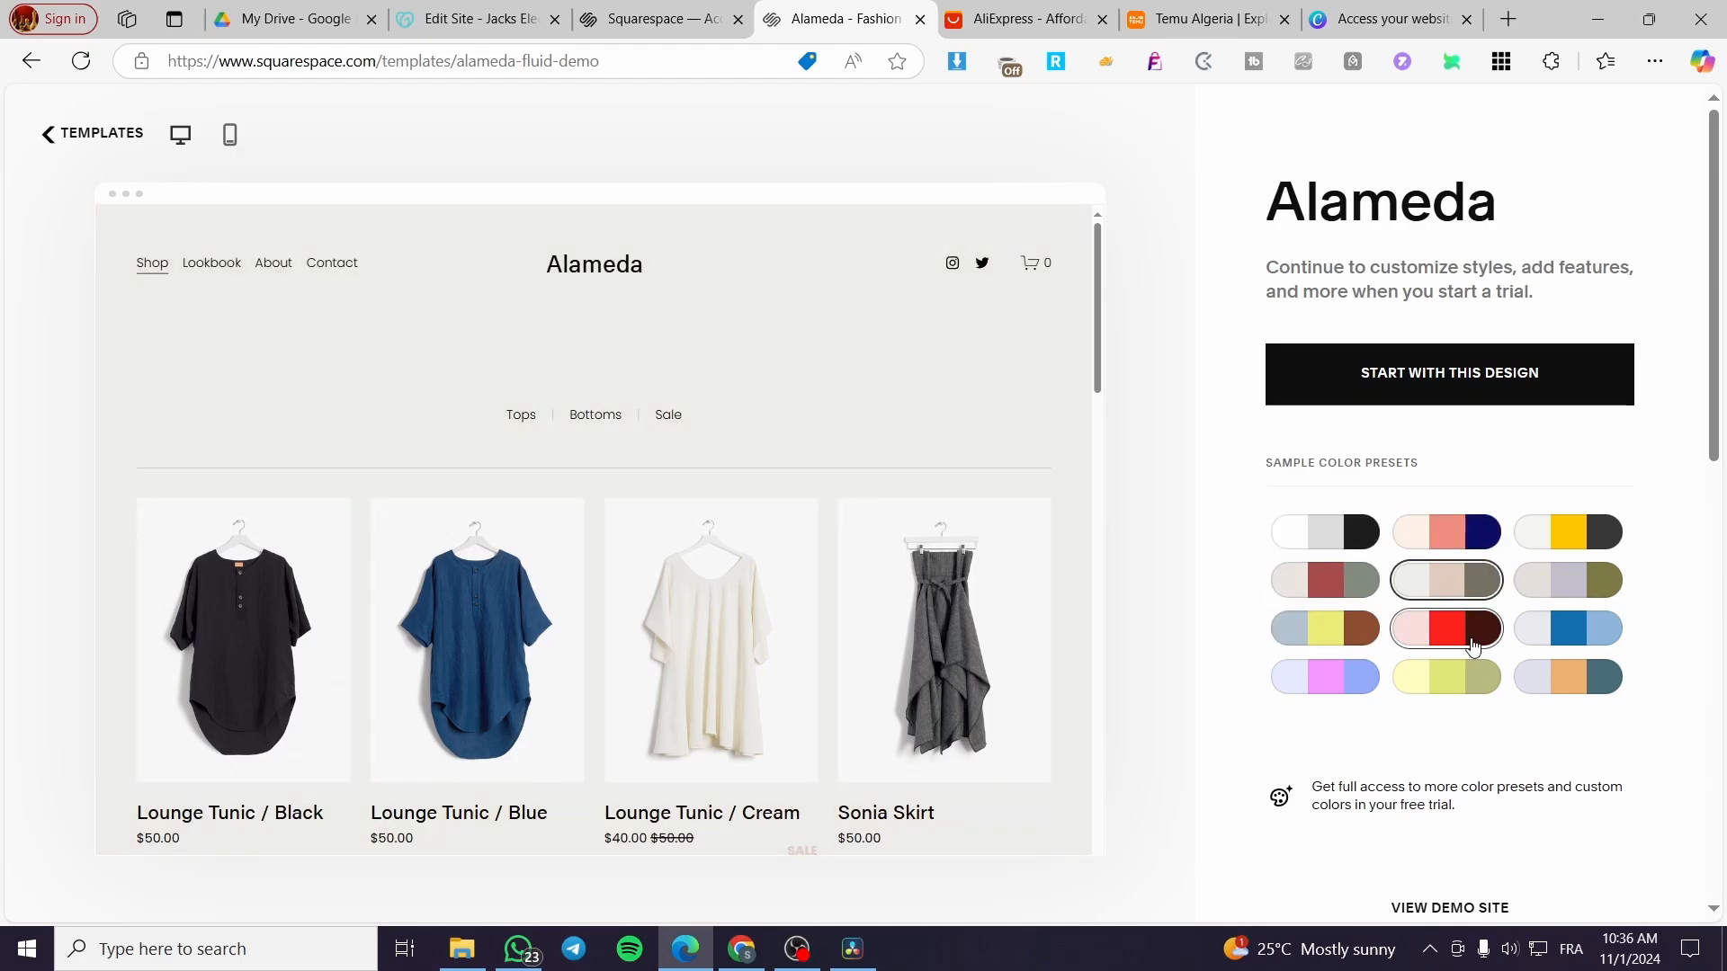
left_click(1472, 645)
left_click(1351, 689)
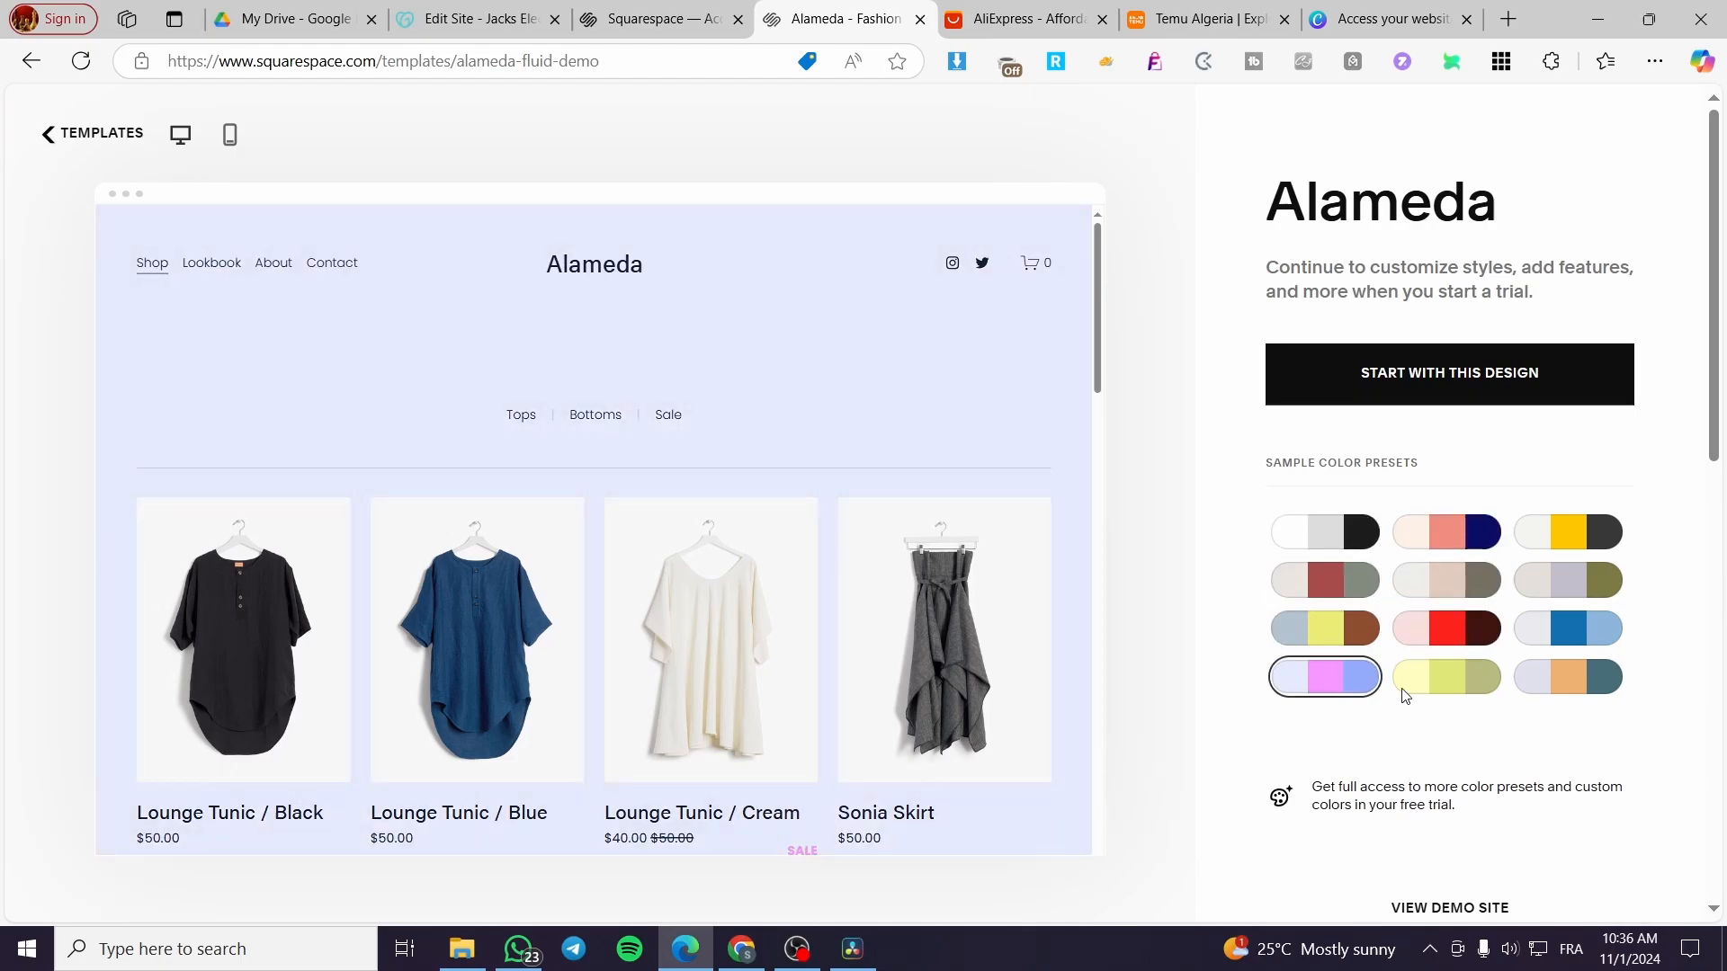
left_click(1473, 684)
left_click(1542, 677)
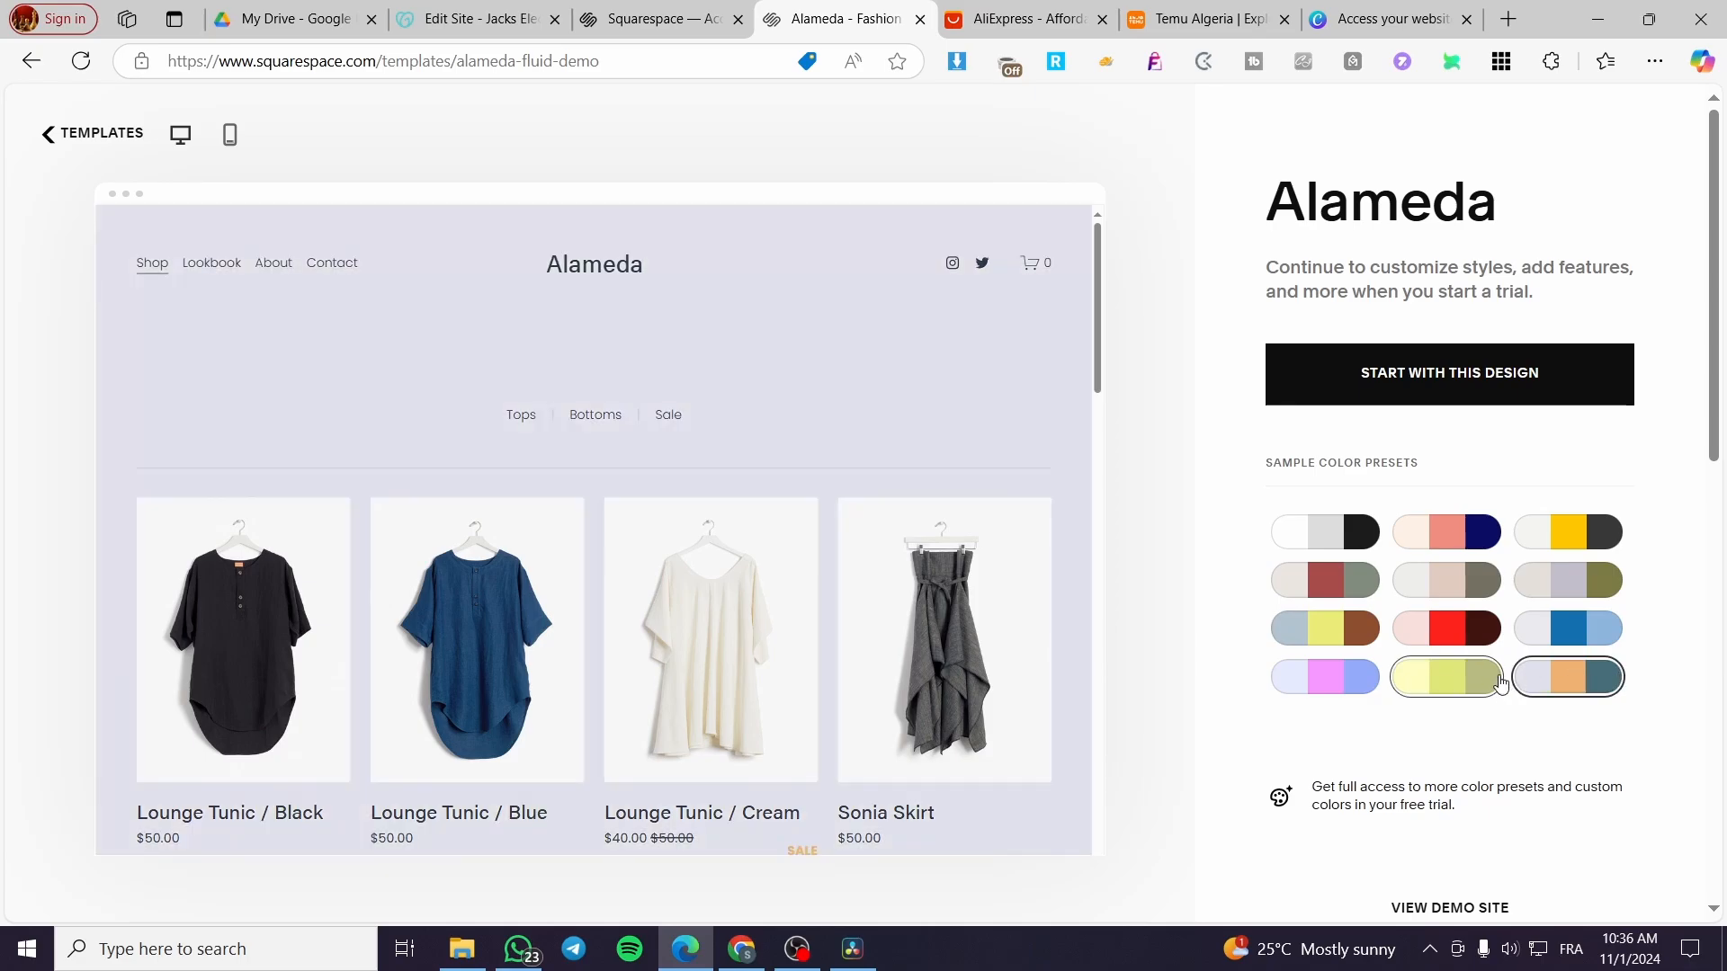
left_click(1500, 682)
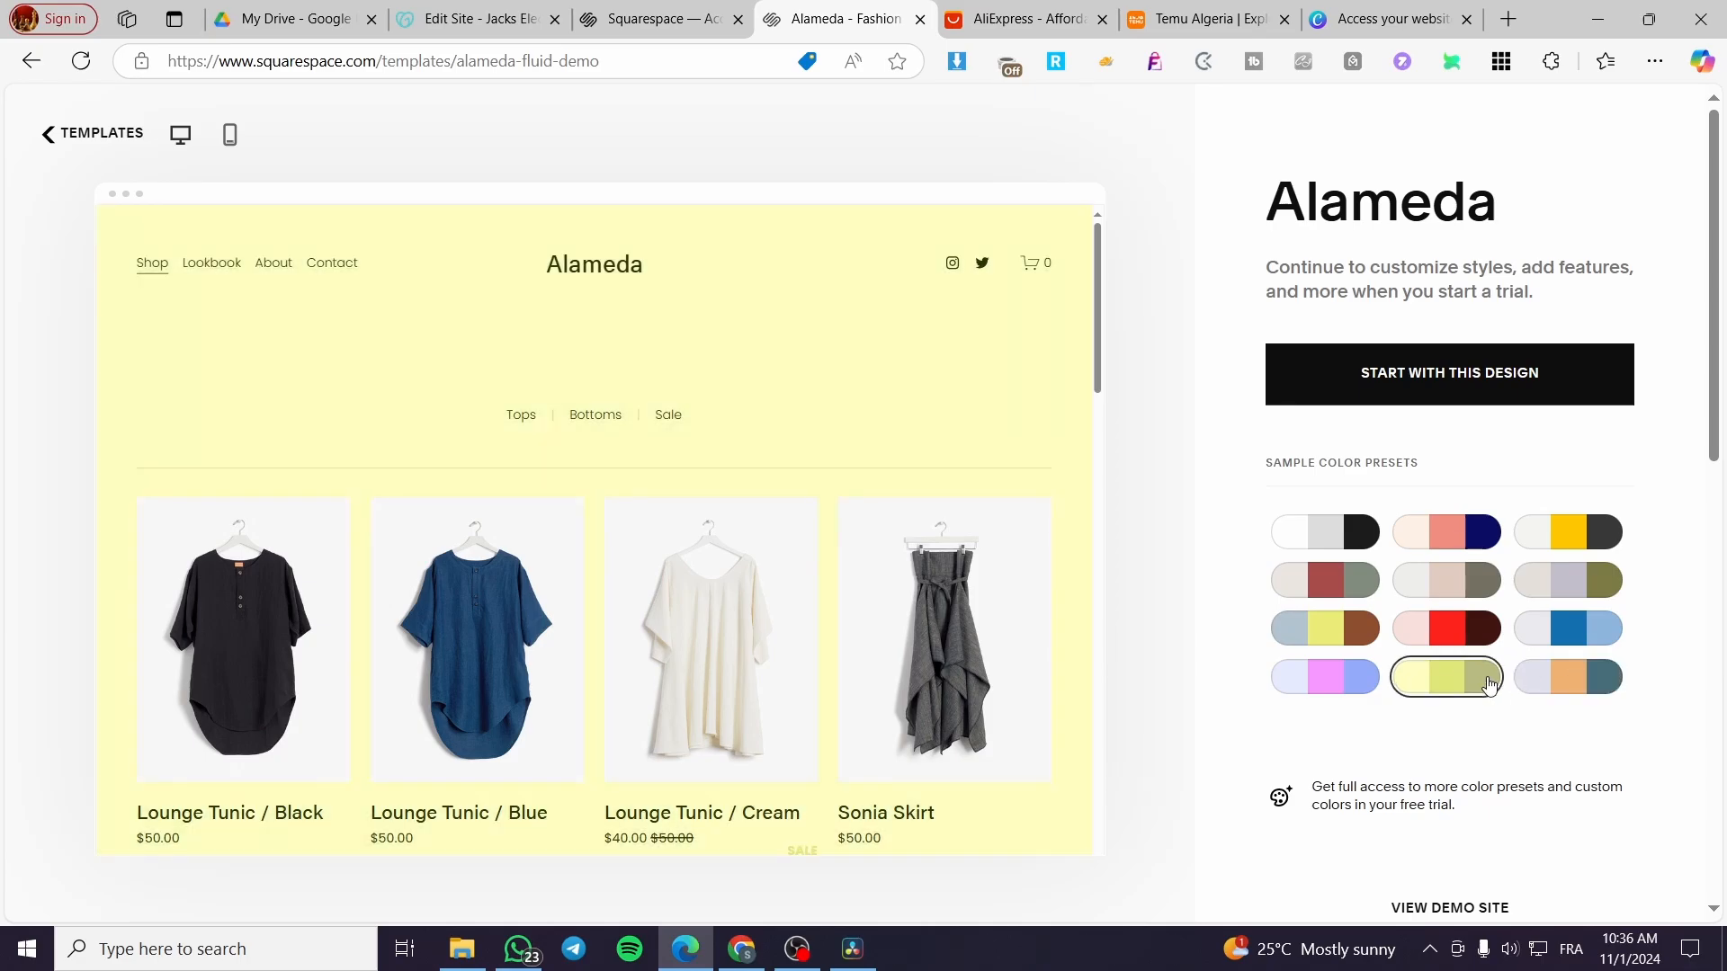
left_click(1321, 374)
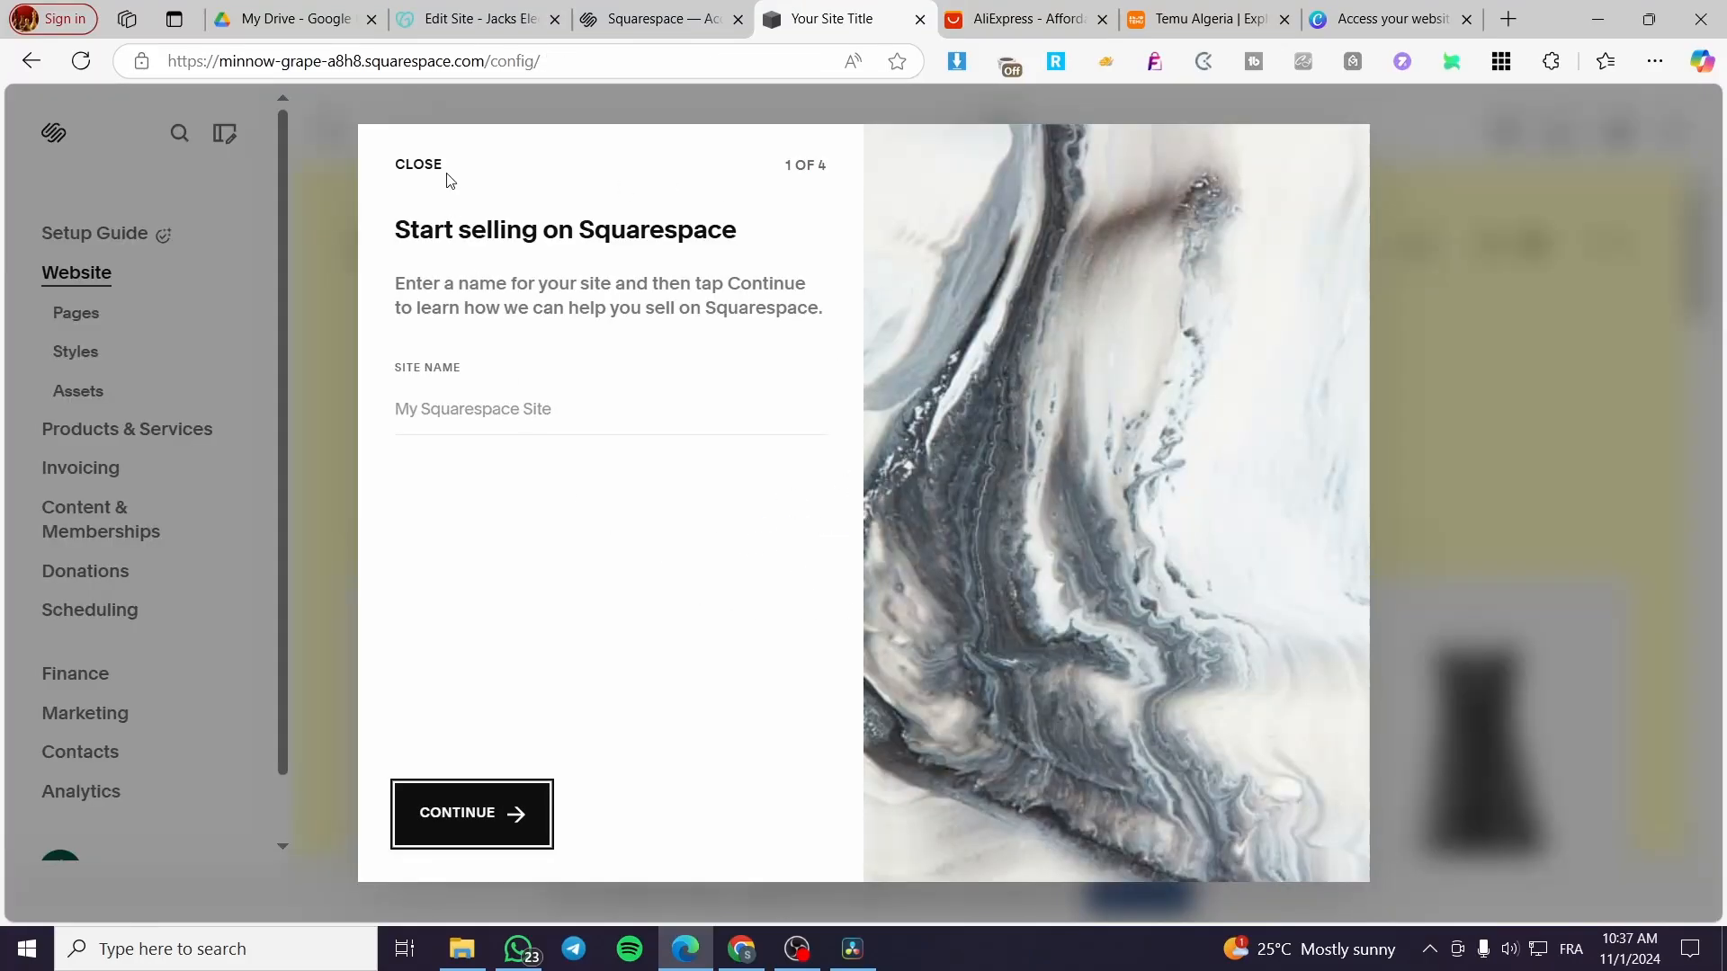
Name the site Jack Shopping and continue through the selling introduction to the page about driving traffic.
left_click(463, 411)
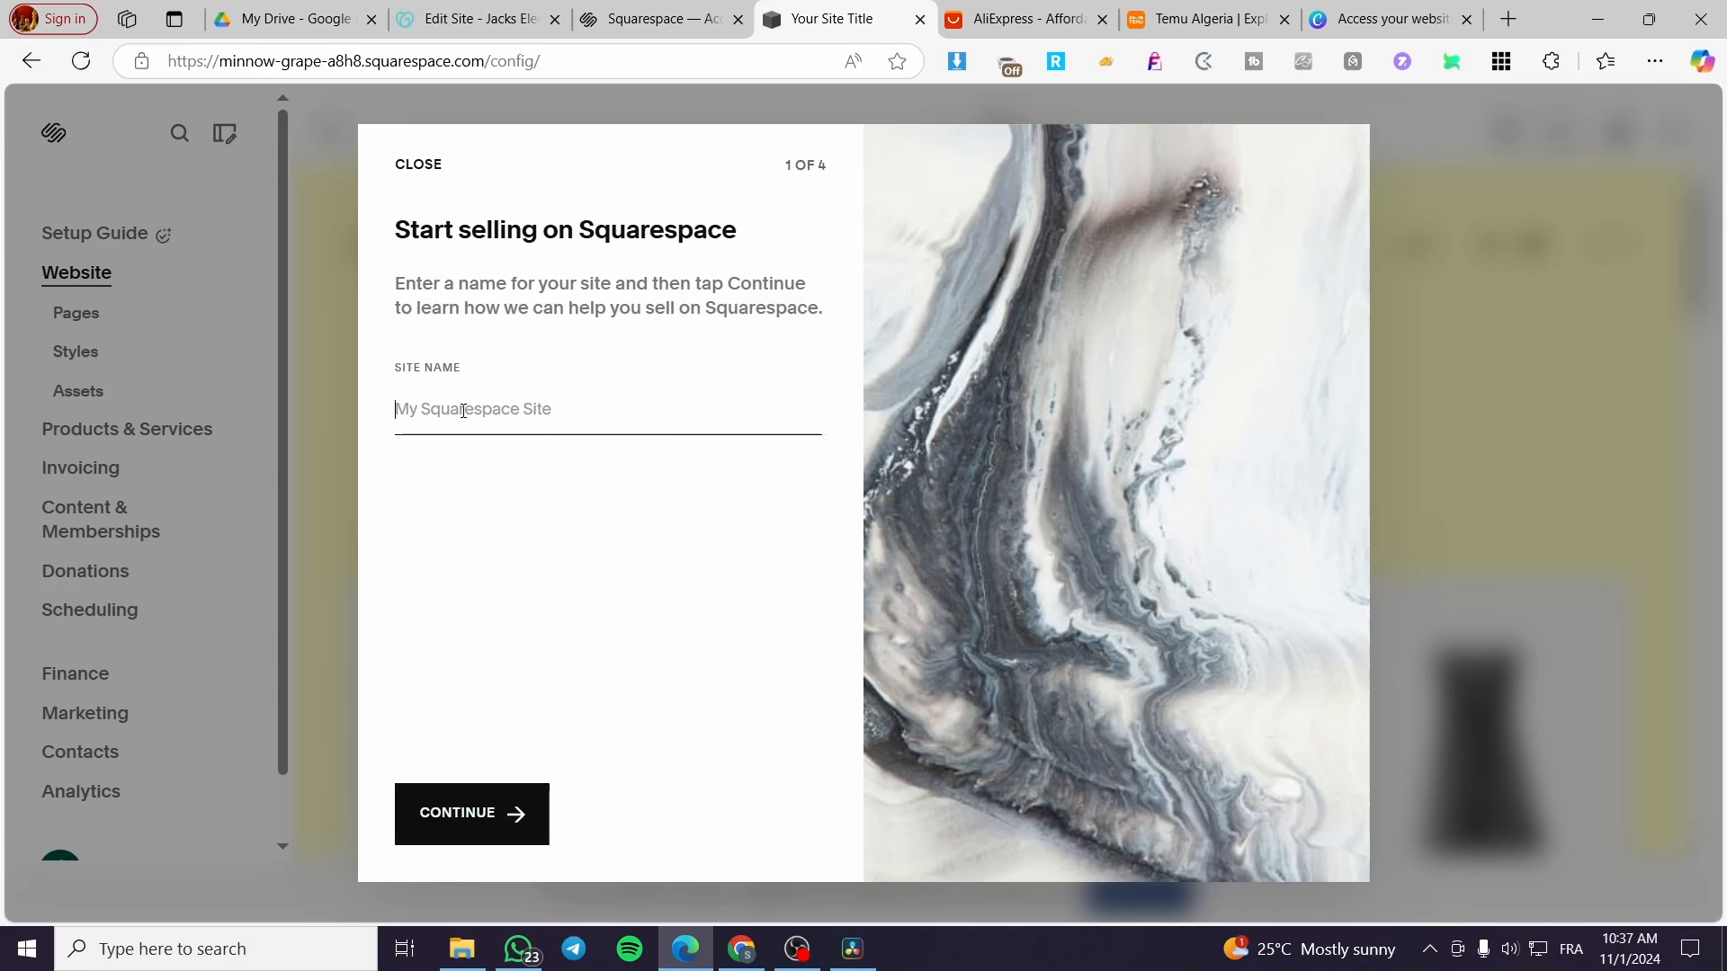
type("Jack")
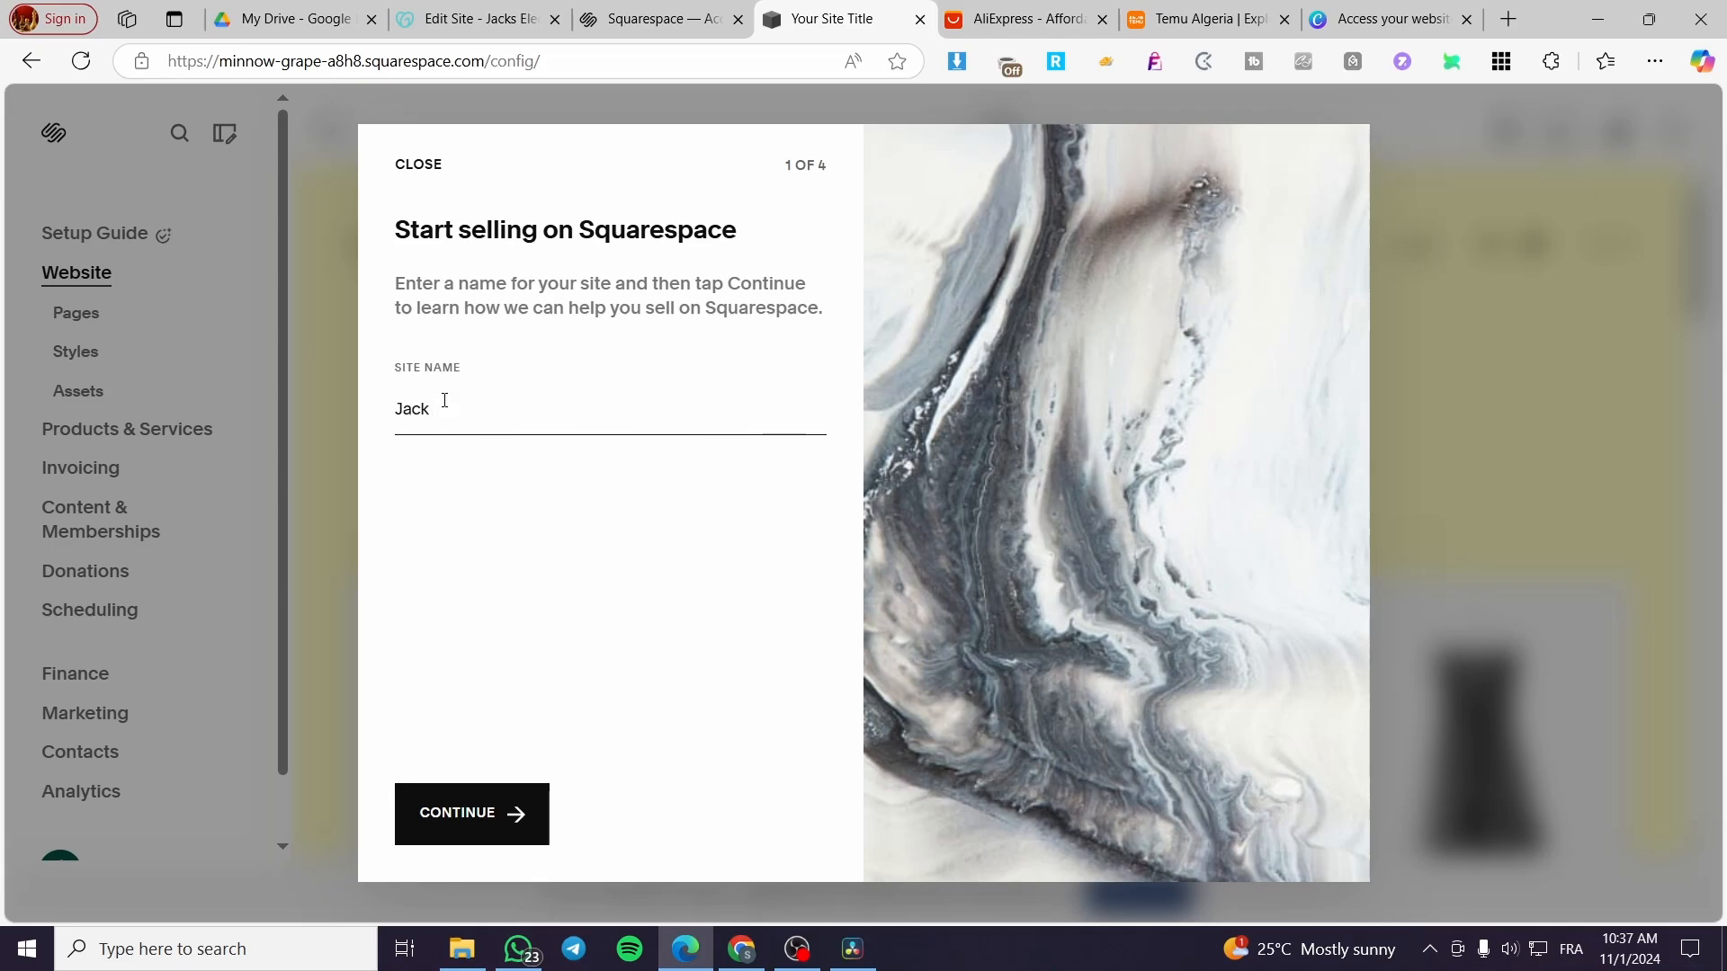
type(" Shopping")
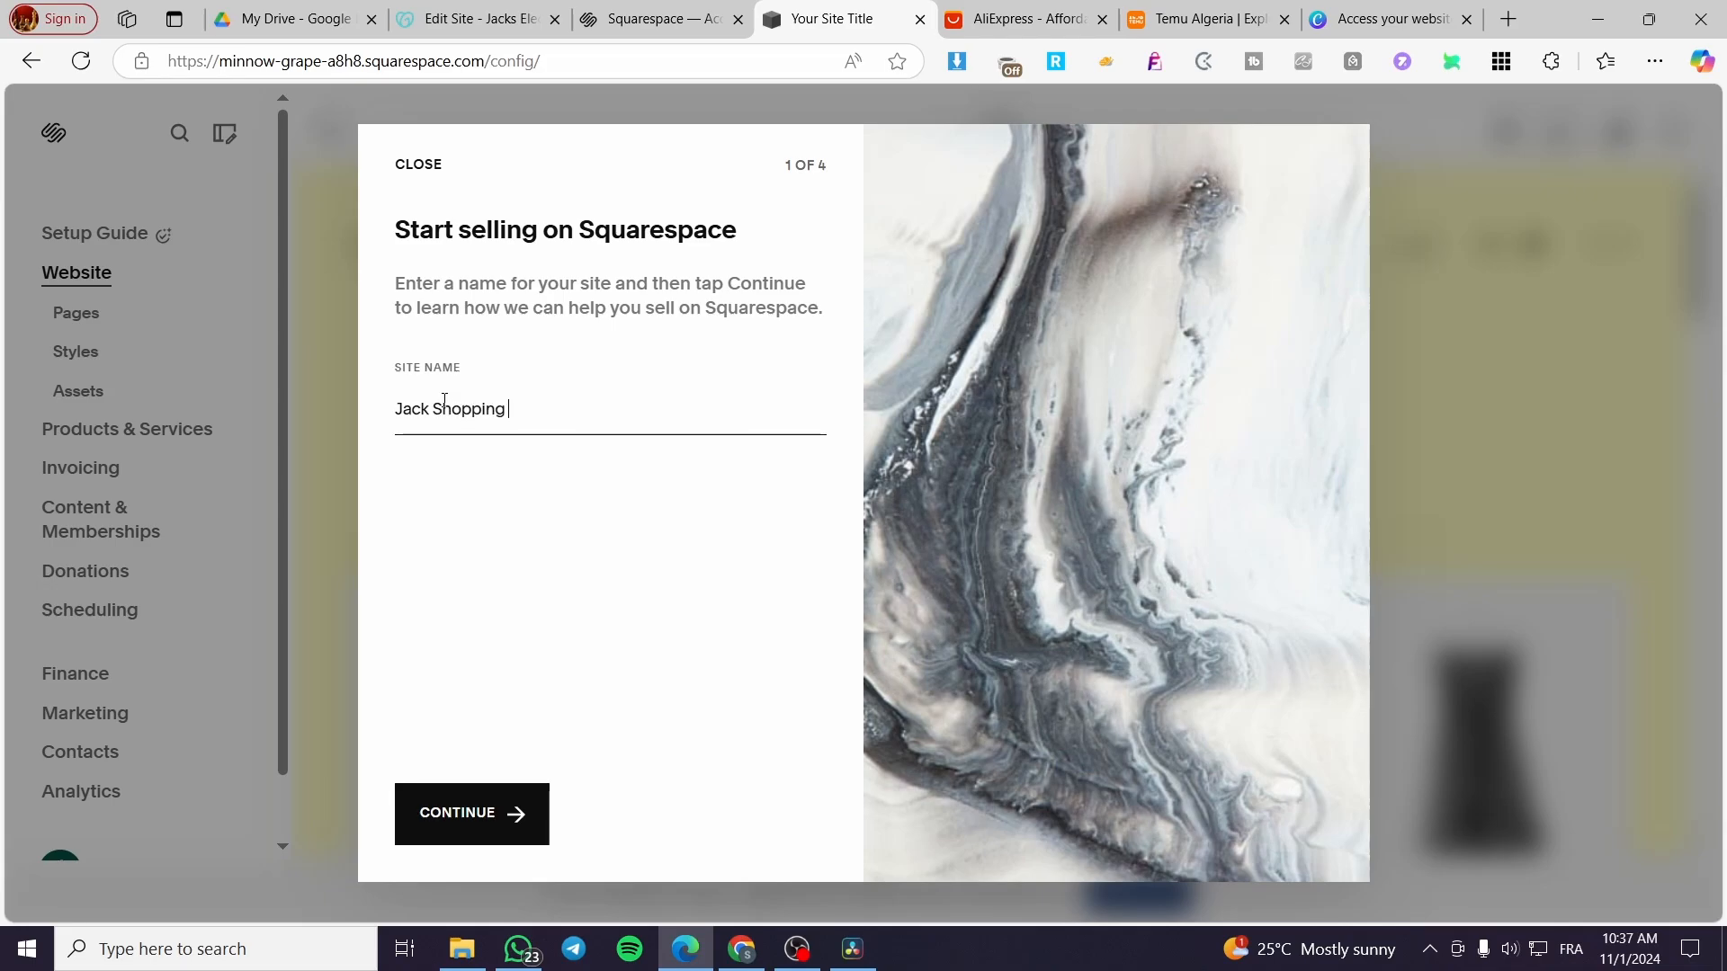
left_click(513, 814)
left_click(808, 814)
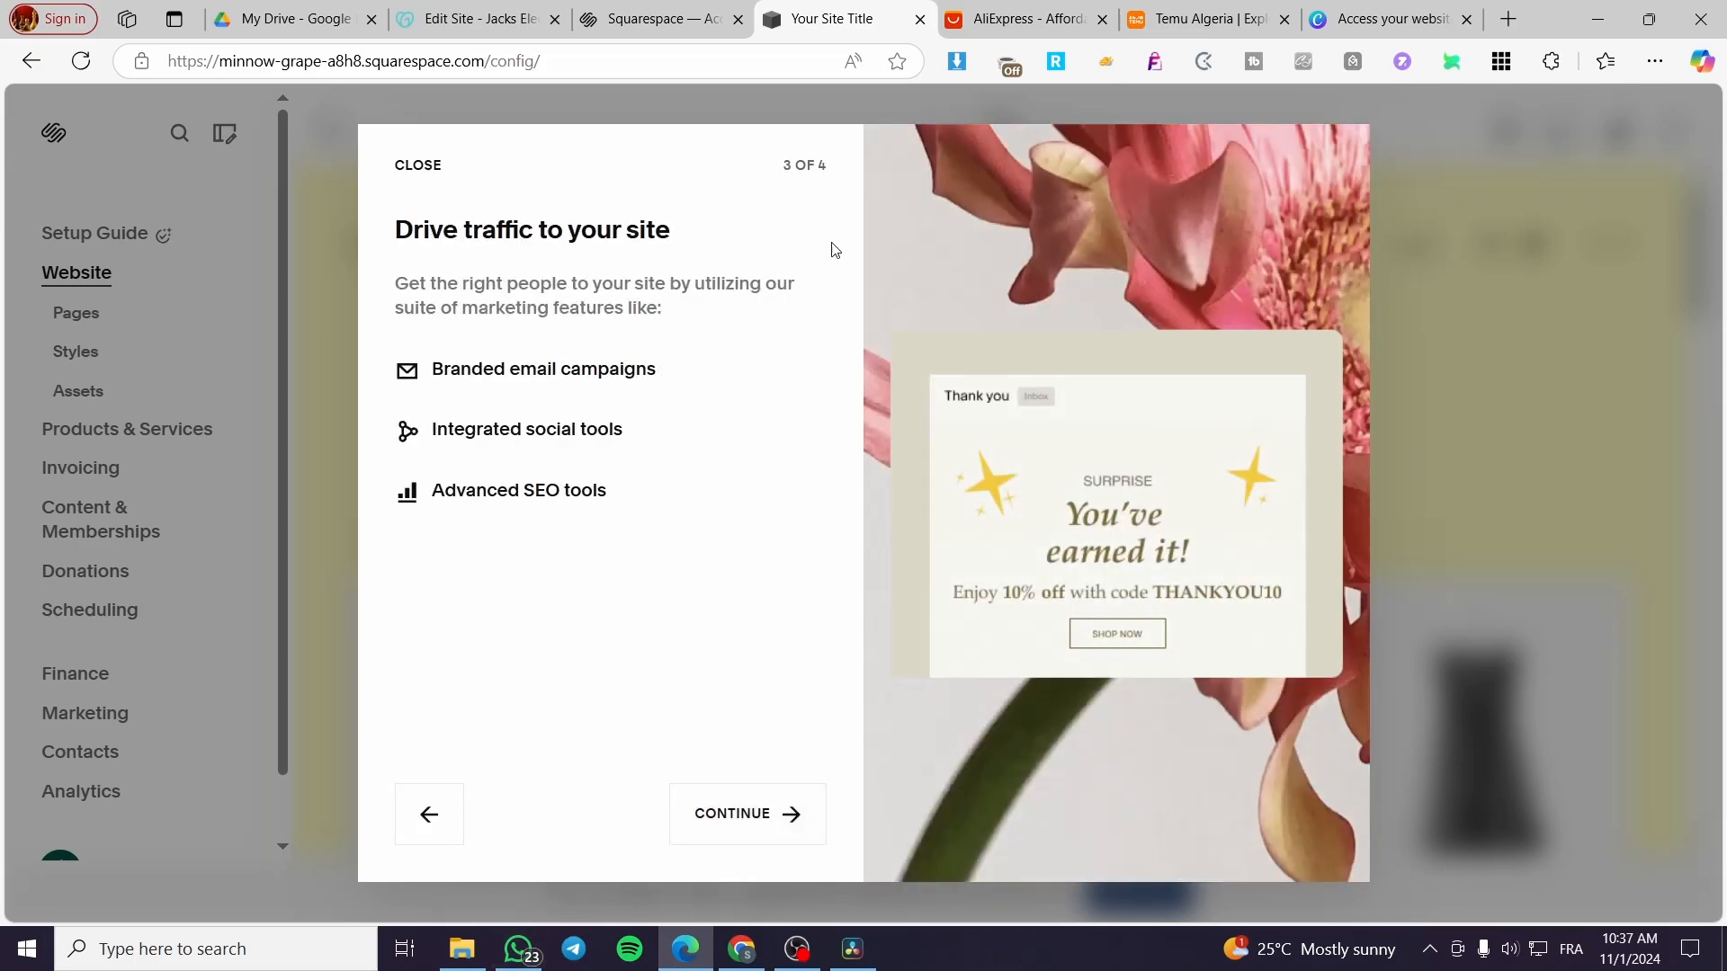
Finish the remaining introduction pages and bring up the new site's Shop page in the dashboard.
left_click(773, 816)
left_click(756, 814)
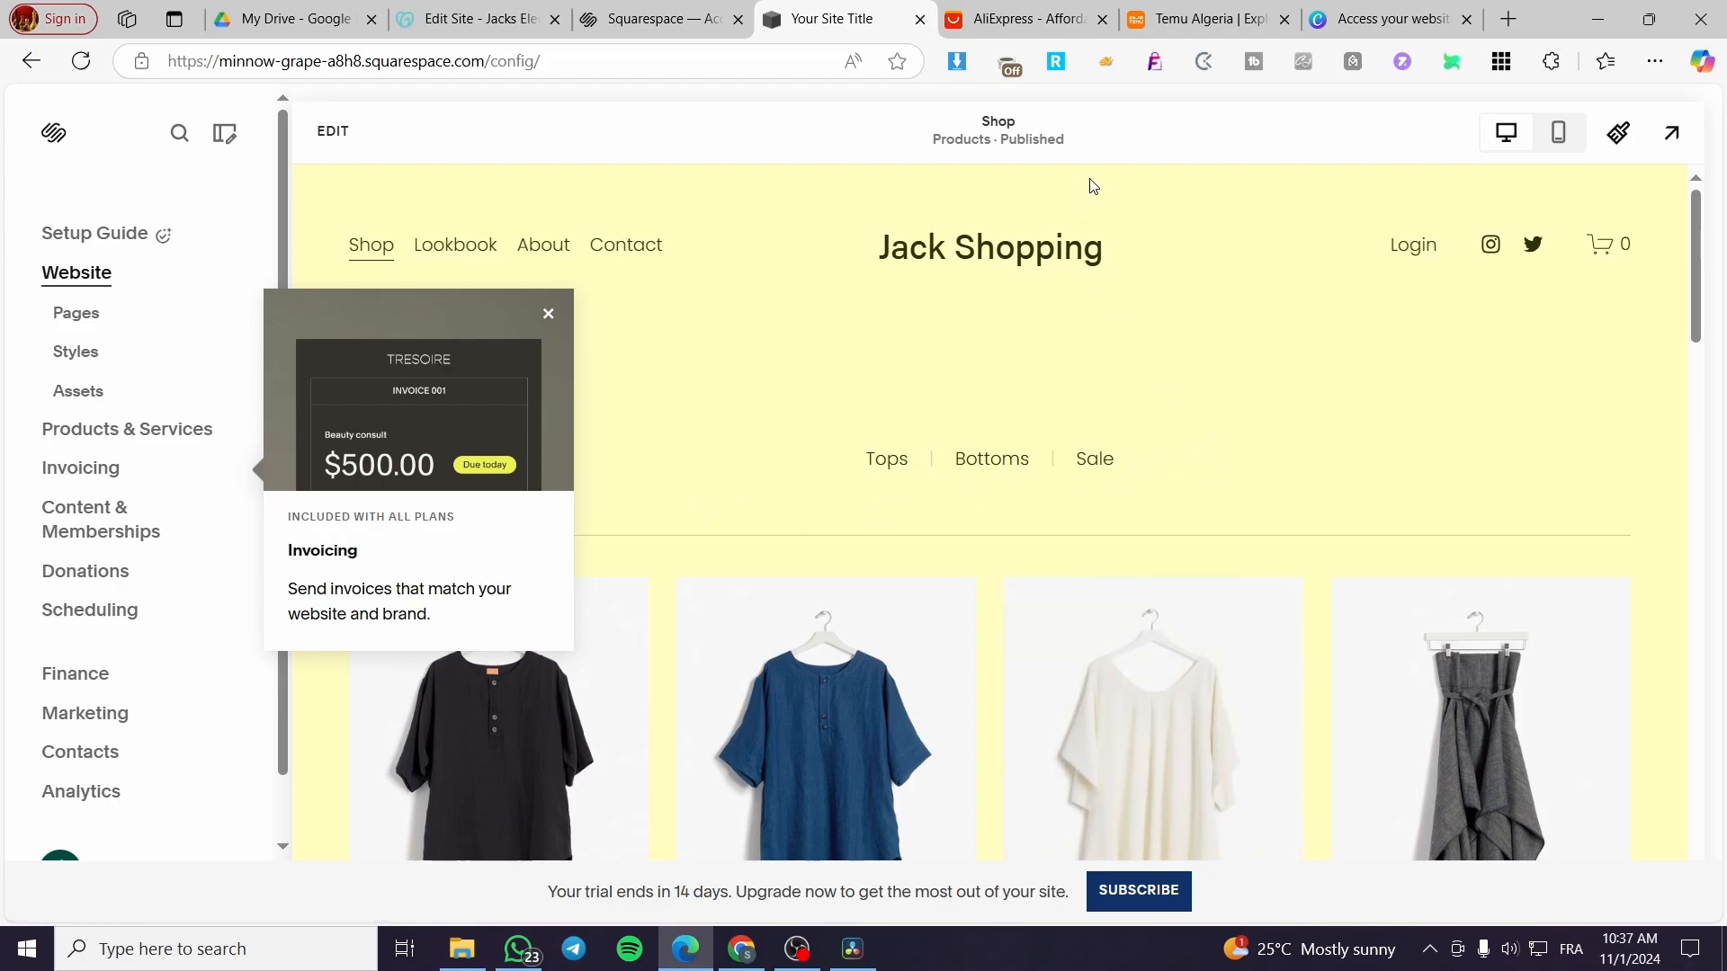
scroll(882, 446, "down", 3)
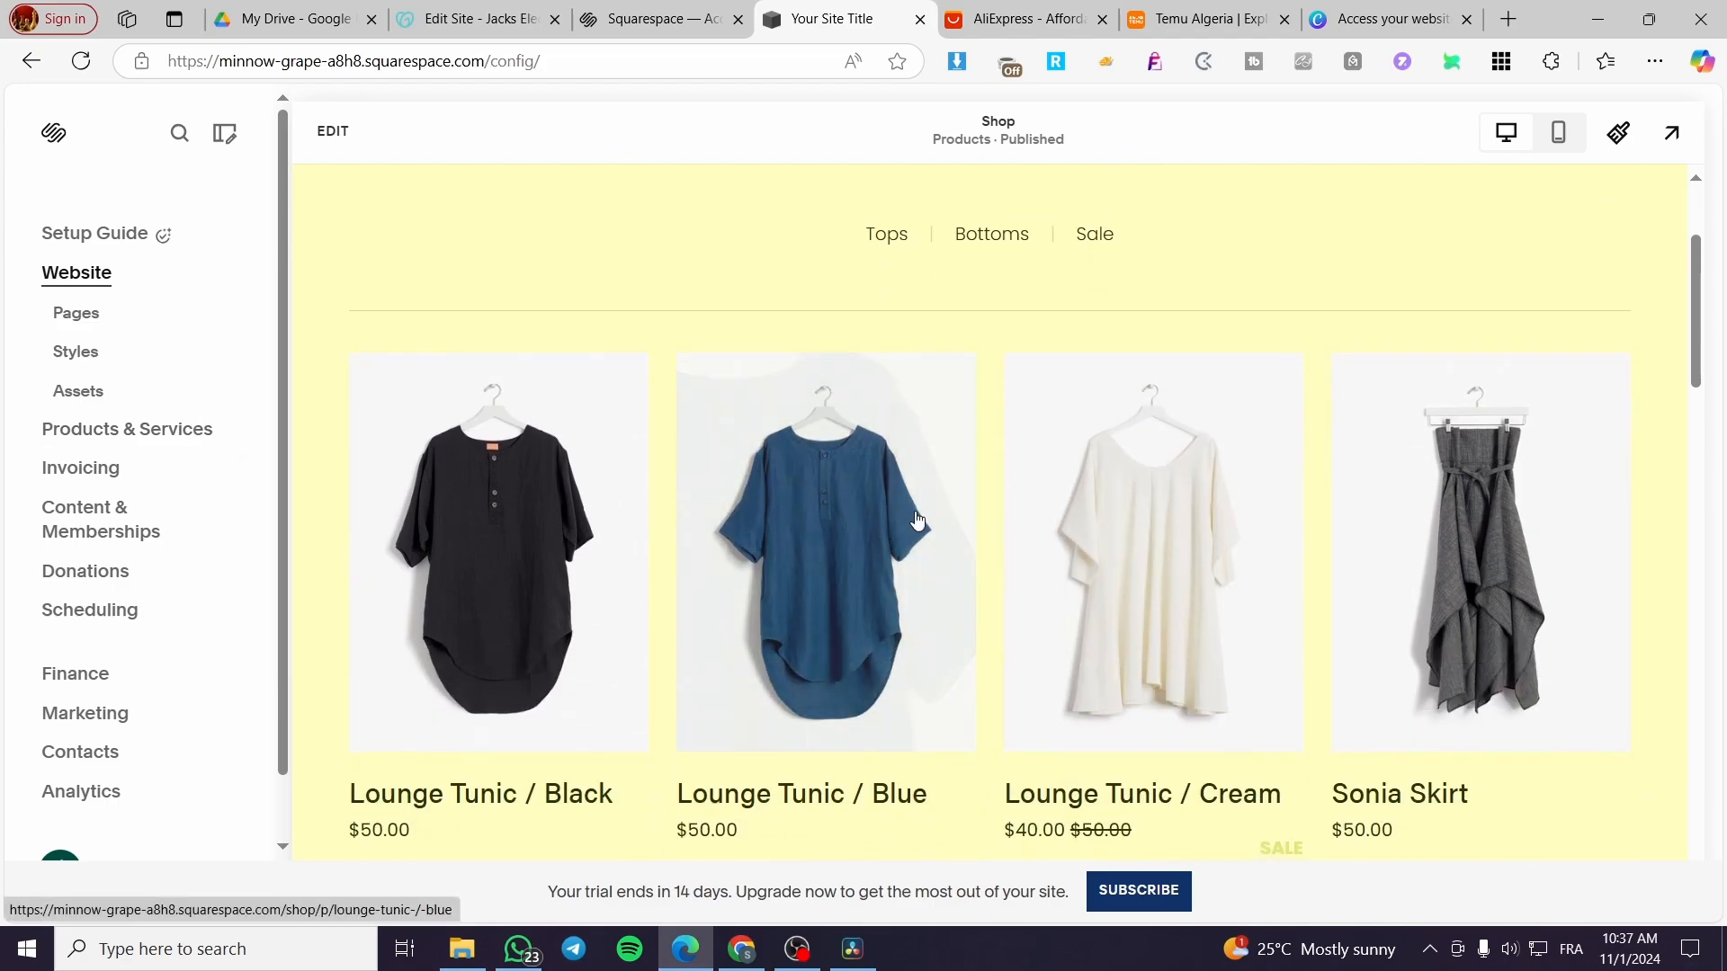
Open Products & Services and check which item types can be created for sale.
left_click(165, 442)
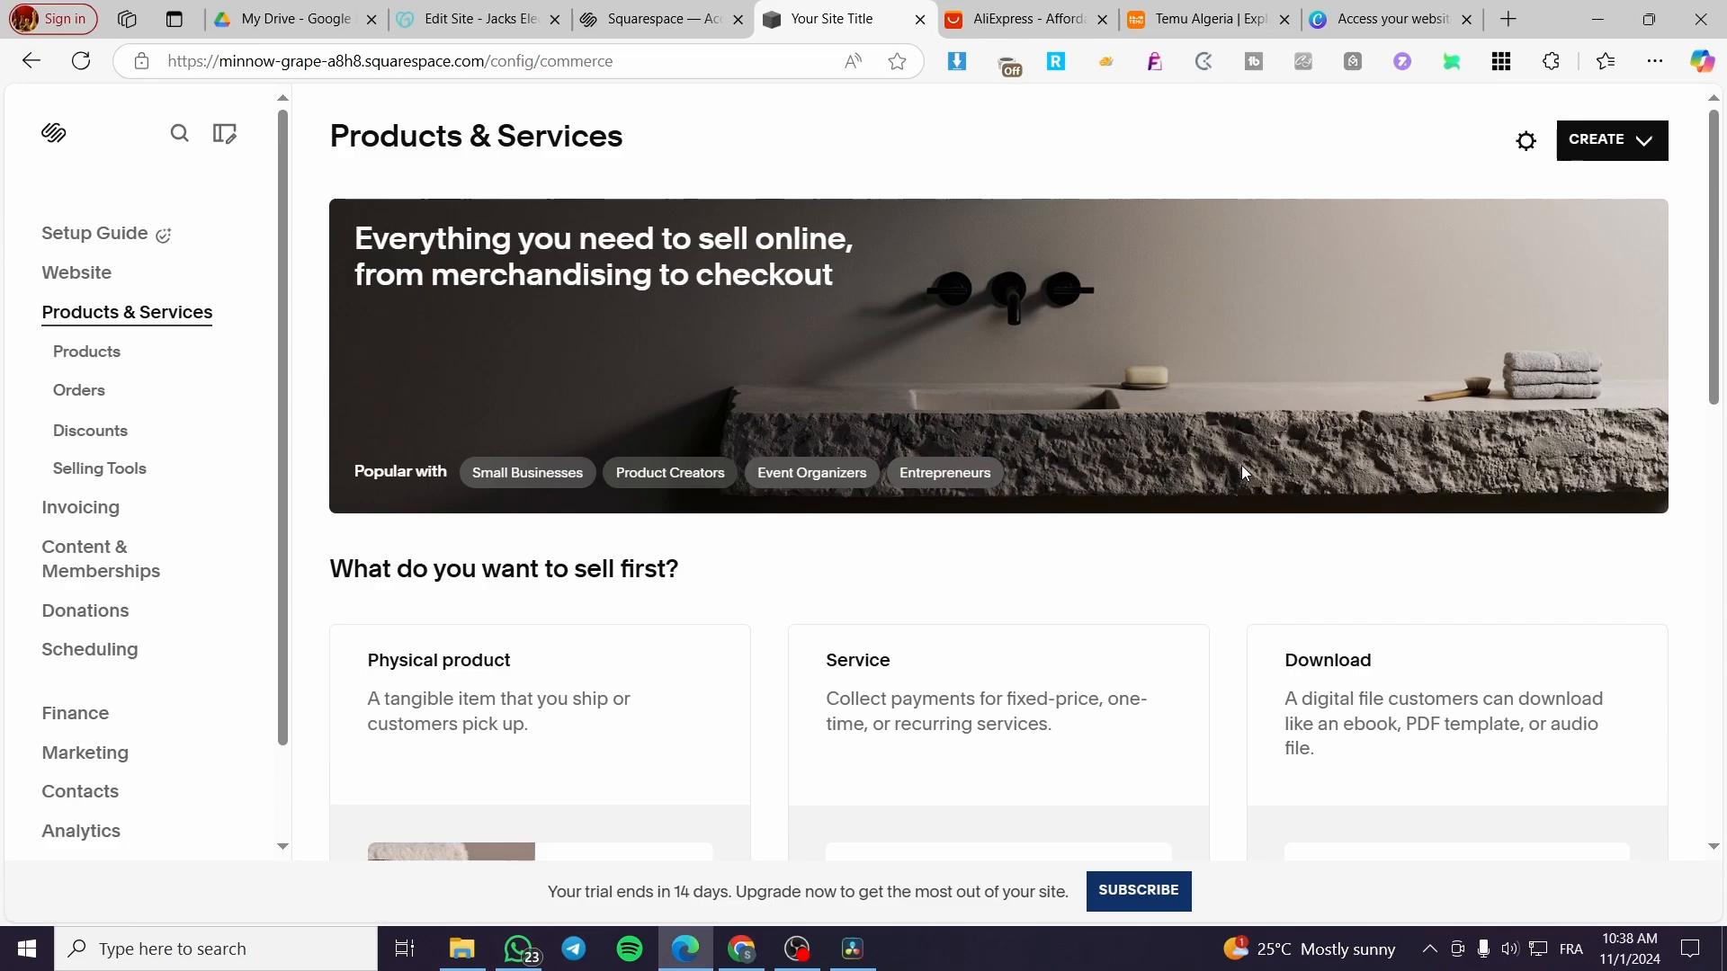
left_click(1658, 141)
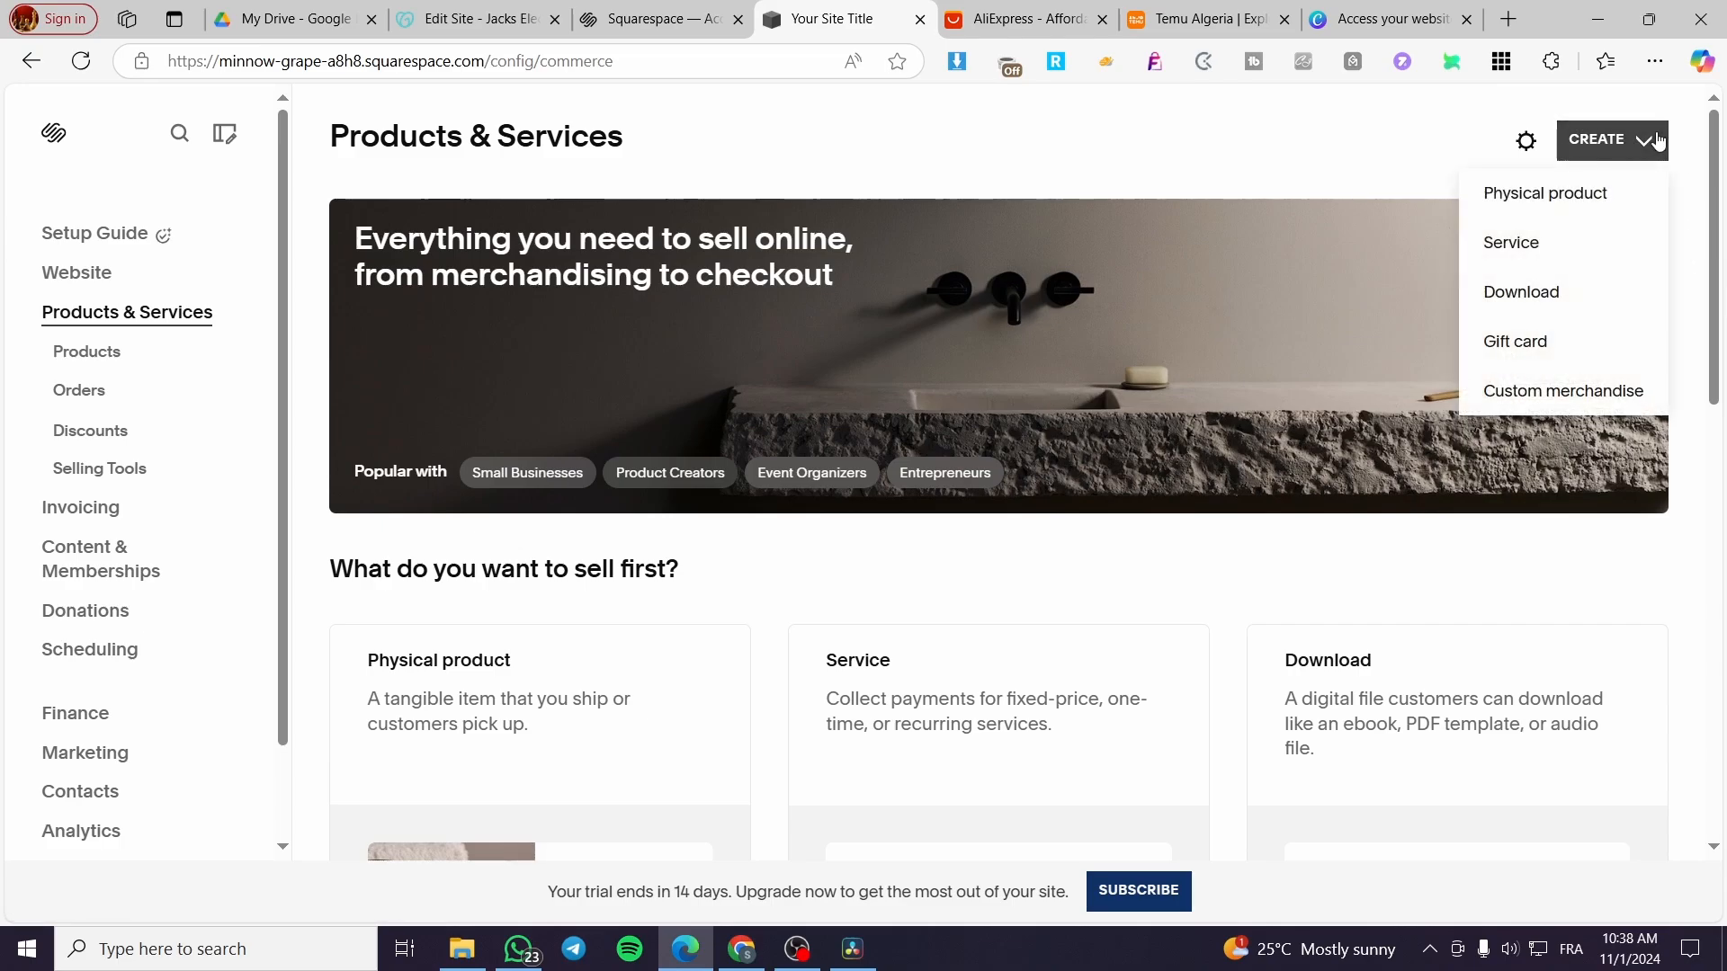
left_click(1649, 141)
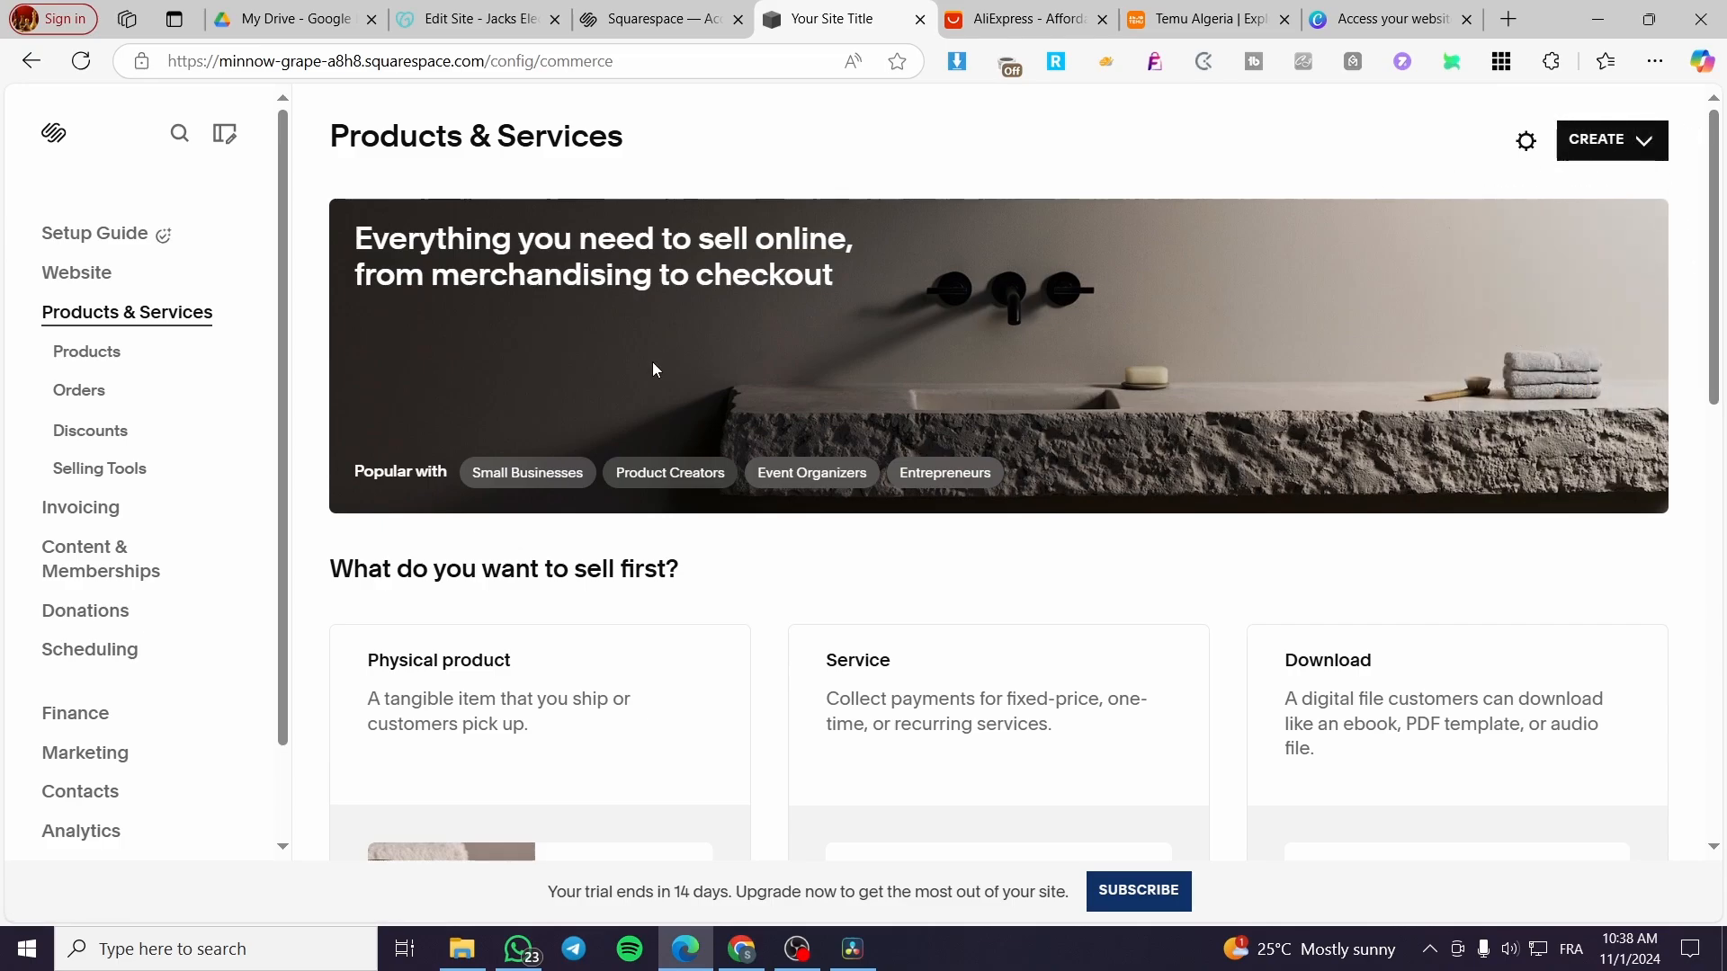
Return to the website preview and look through the whole Shop page, from its header to the Lookbook section.
left_click(83, 276)
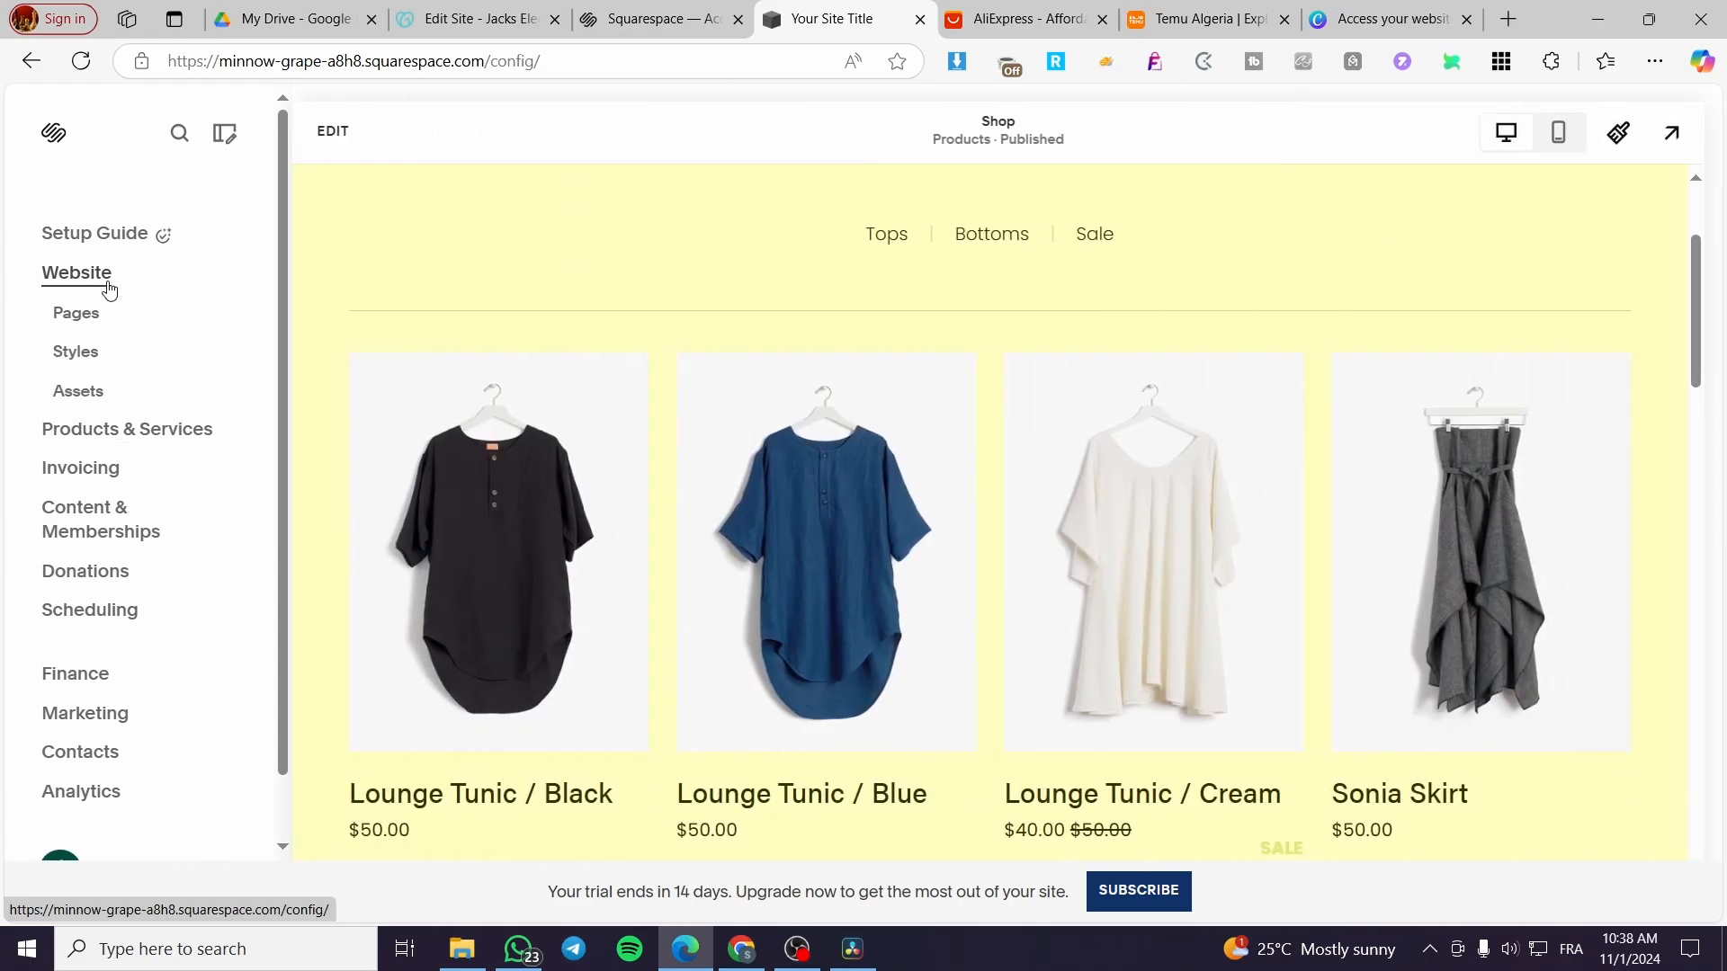
scroll(1161, 418, "down", 8)
scroll(1089, 418, "down", 10)
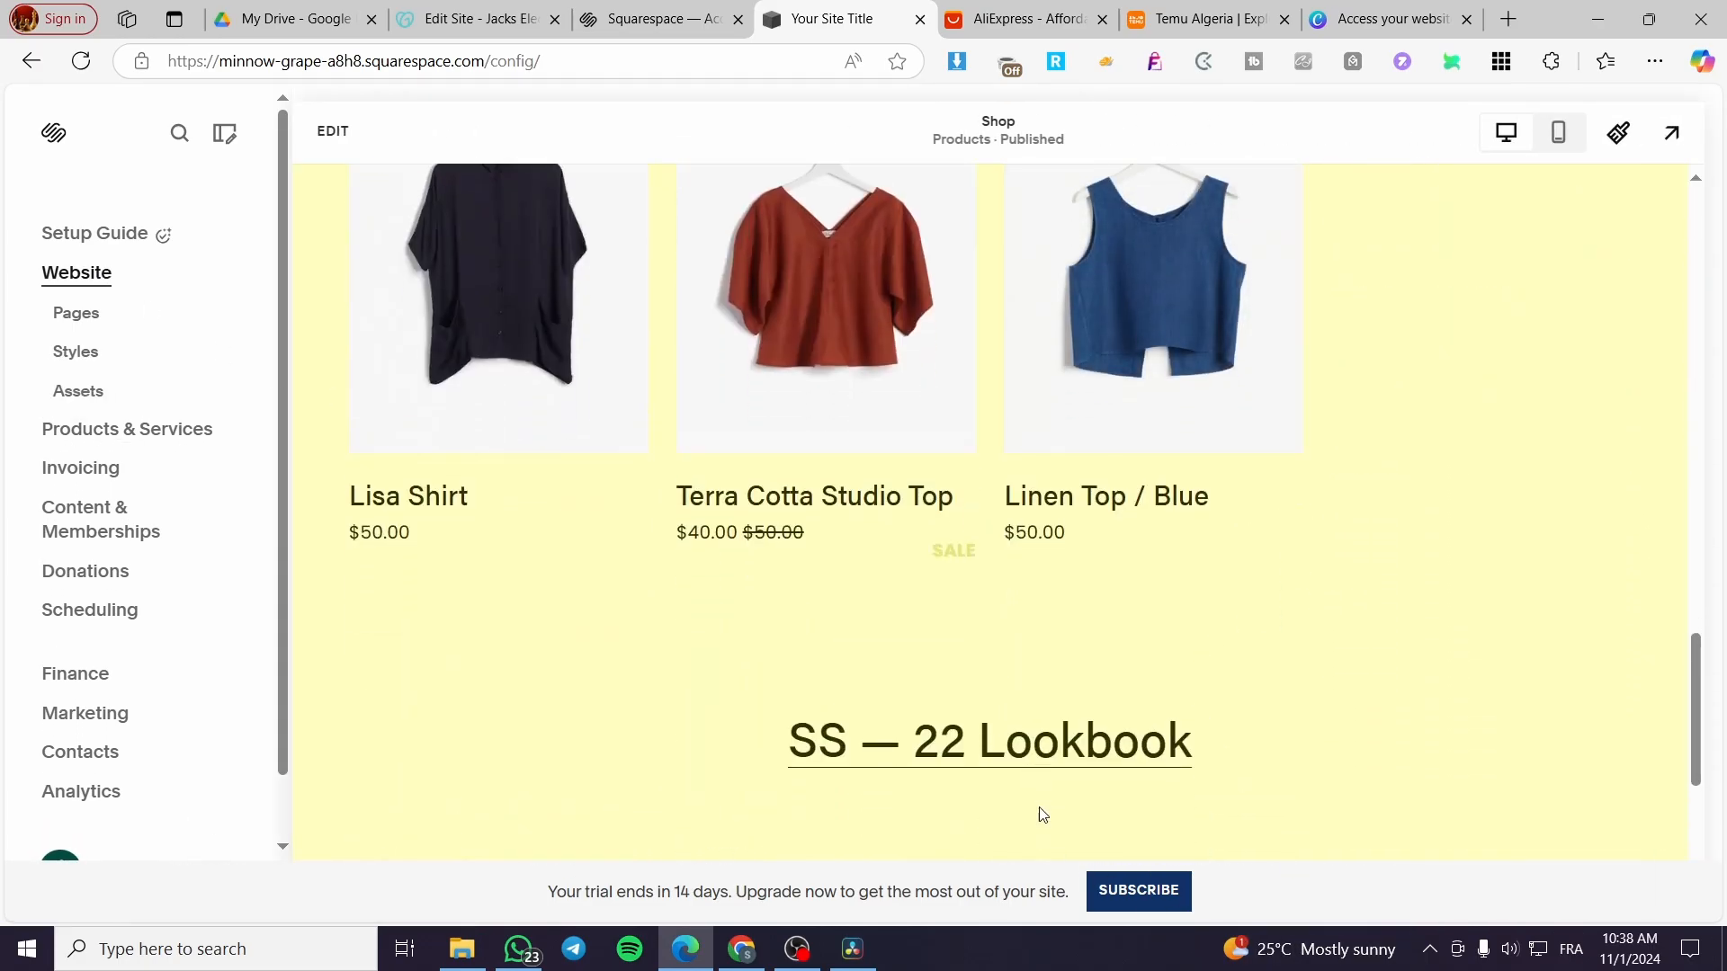
scroll(1038, 813, "down", 6)
scroll(1030, 681, "up", 5)
scroll(1030, 681, "up", 18)
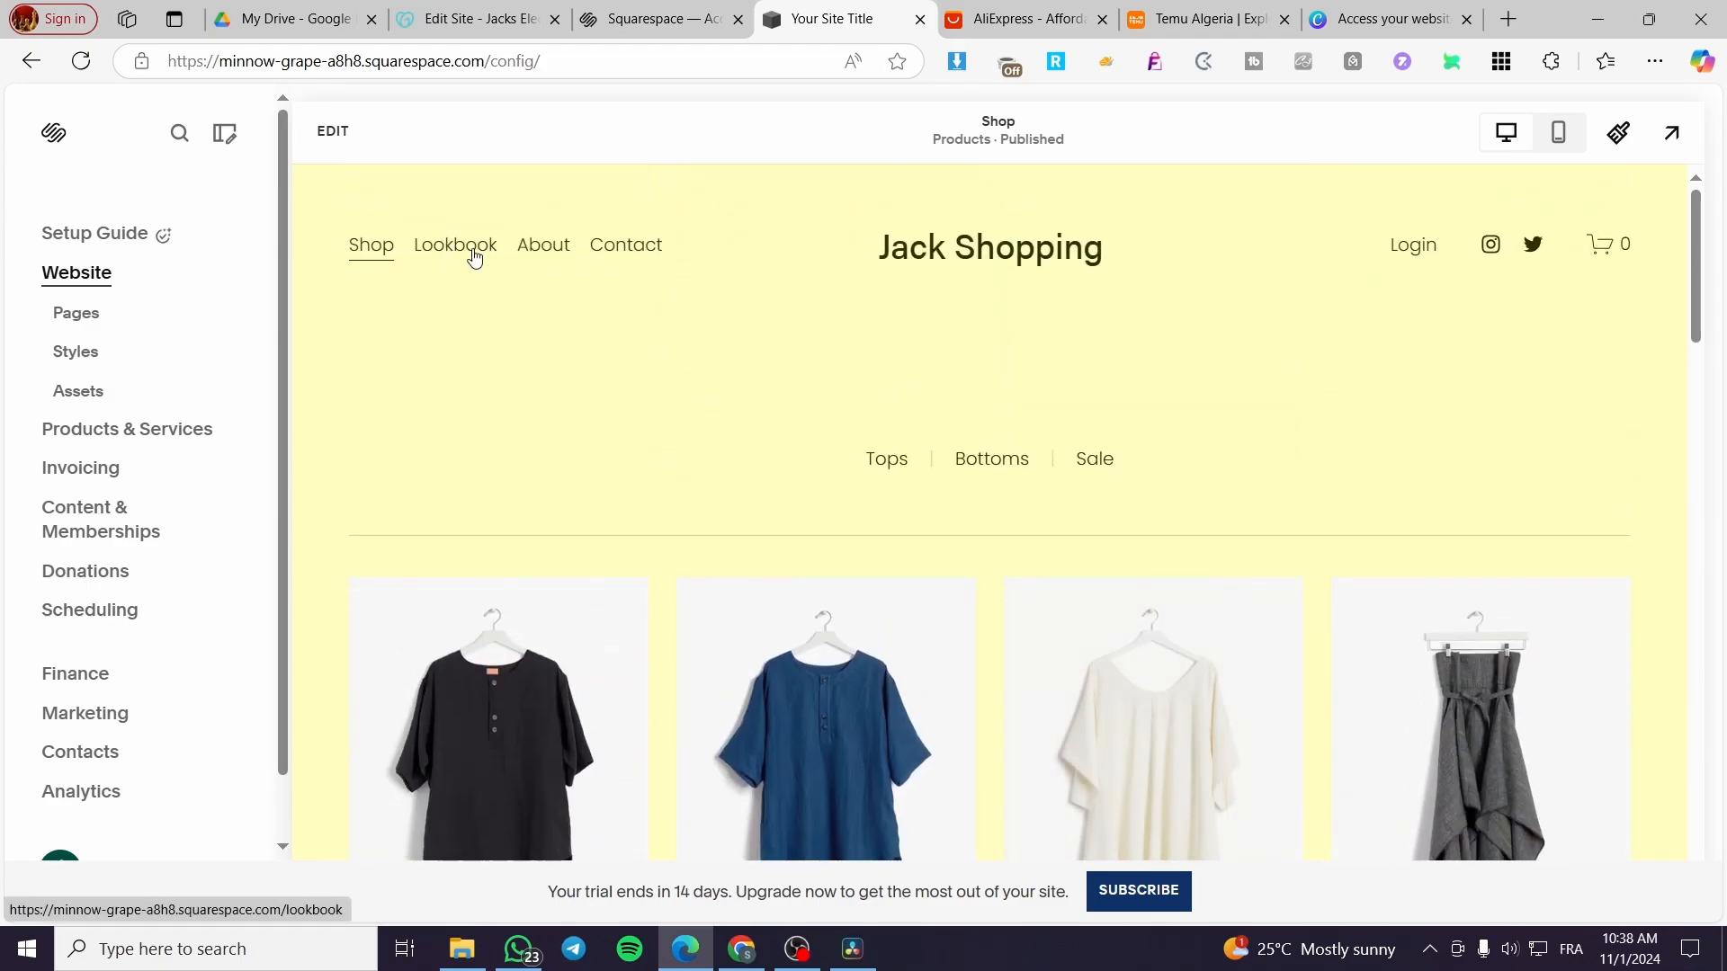
Open the Shop page and its site header for editing to view the available options, and exit without changes.
left_click(61, 312)
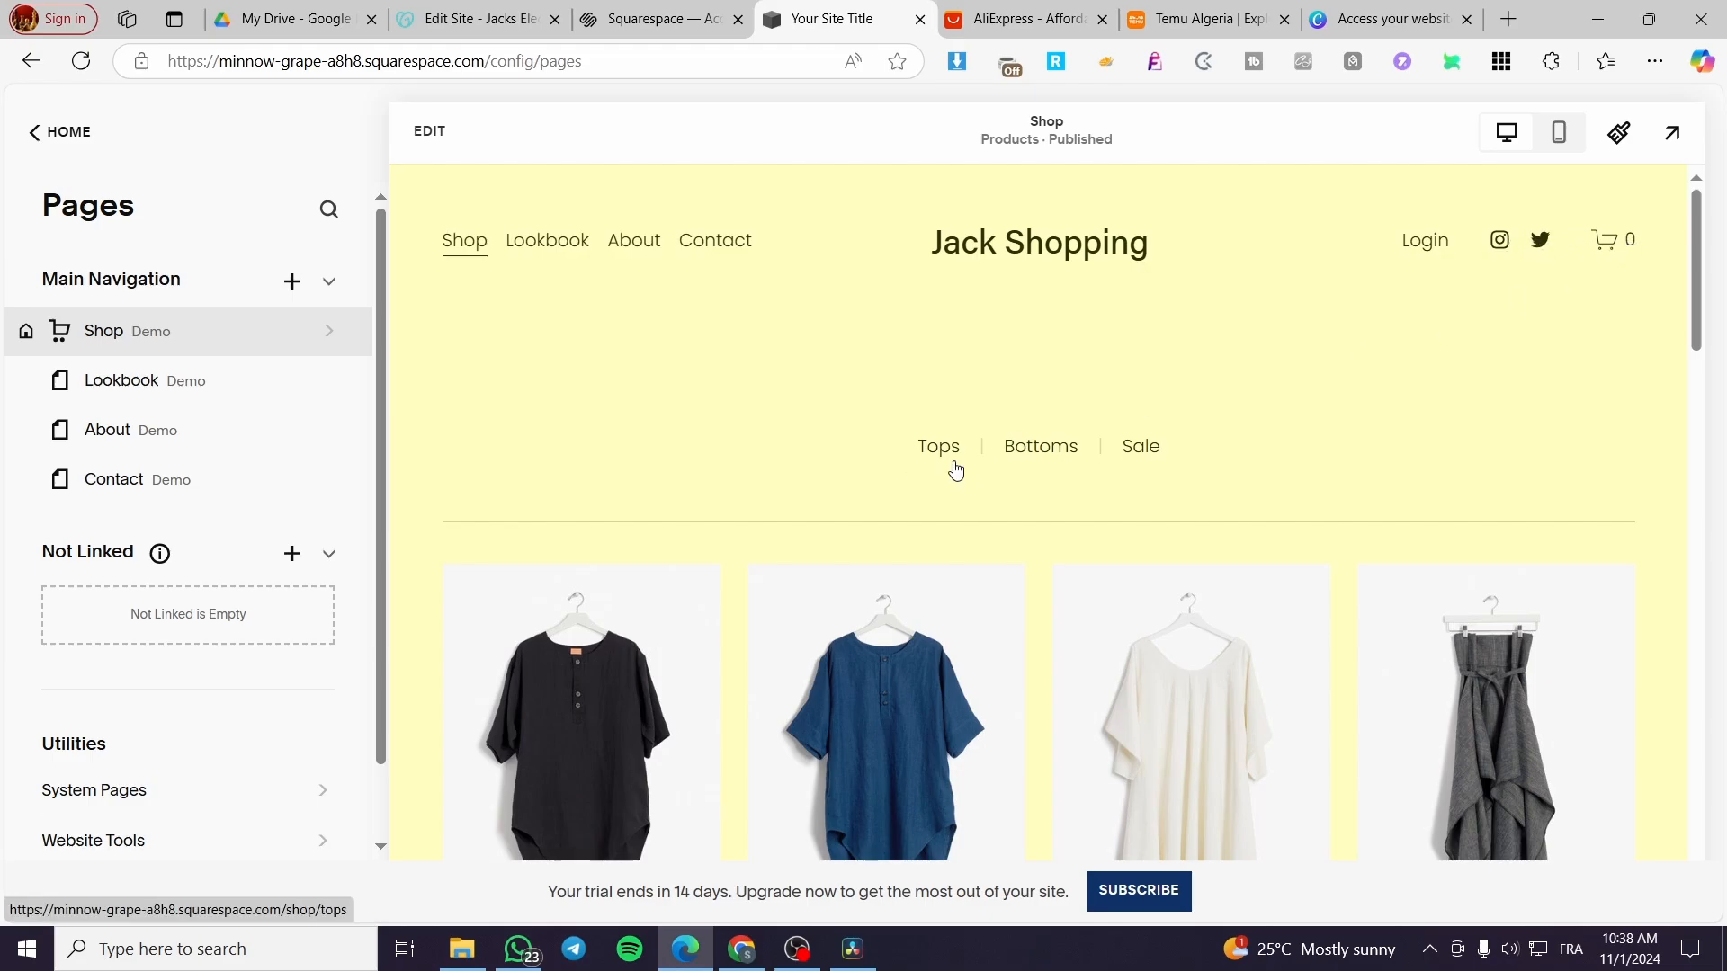
left_click(429, 142)
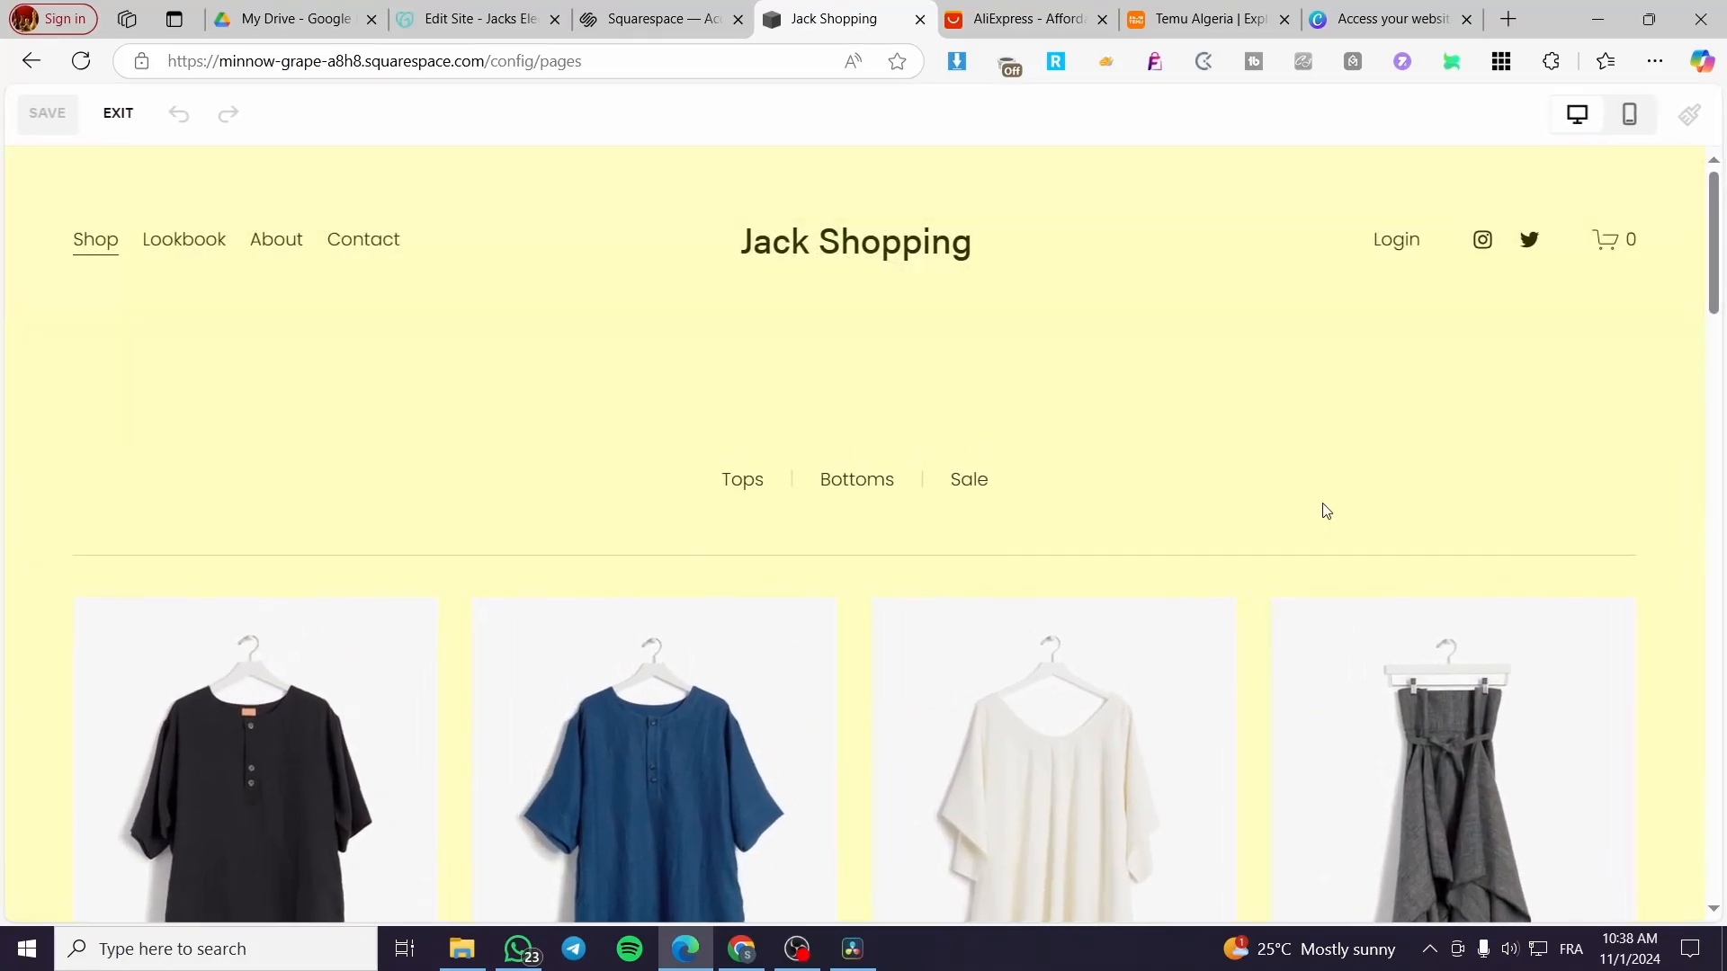
scroll(1039, 470, "down", 10)
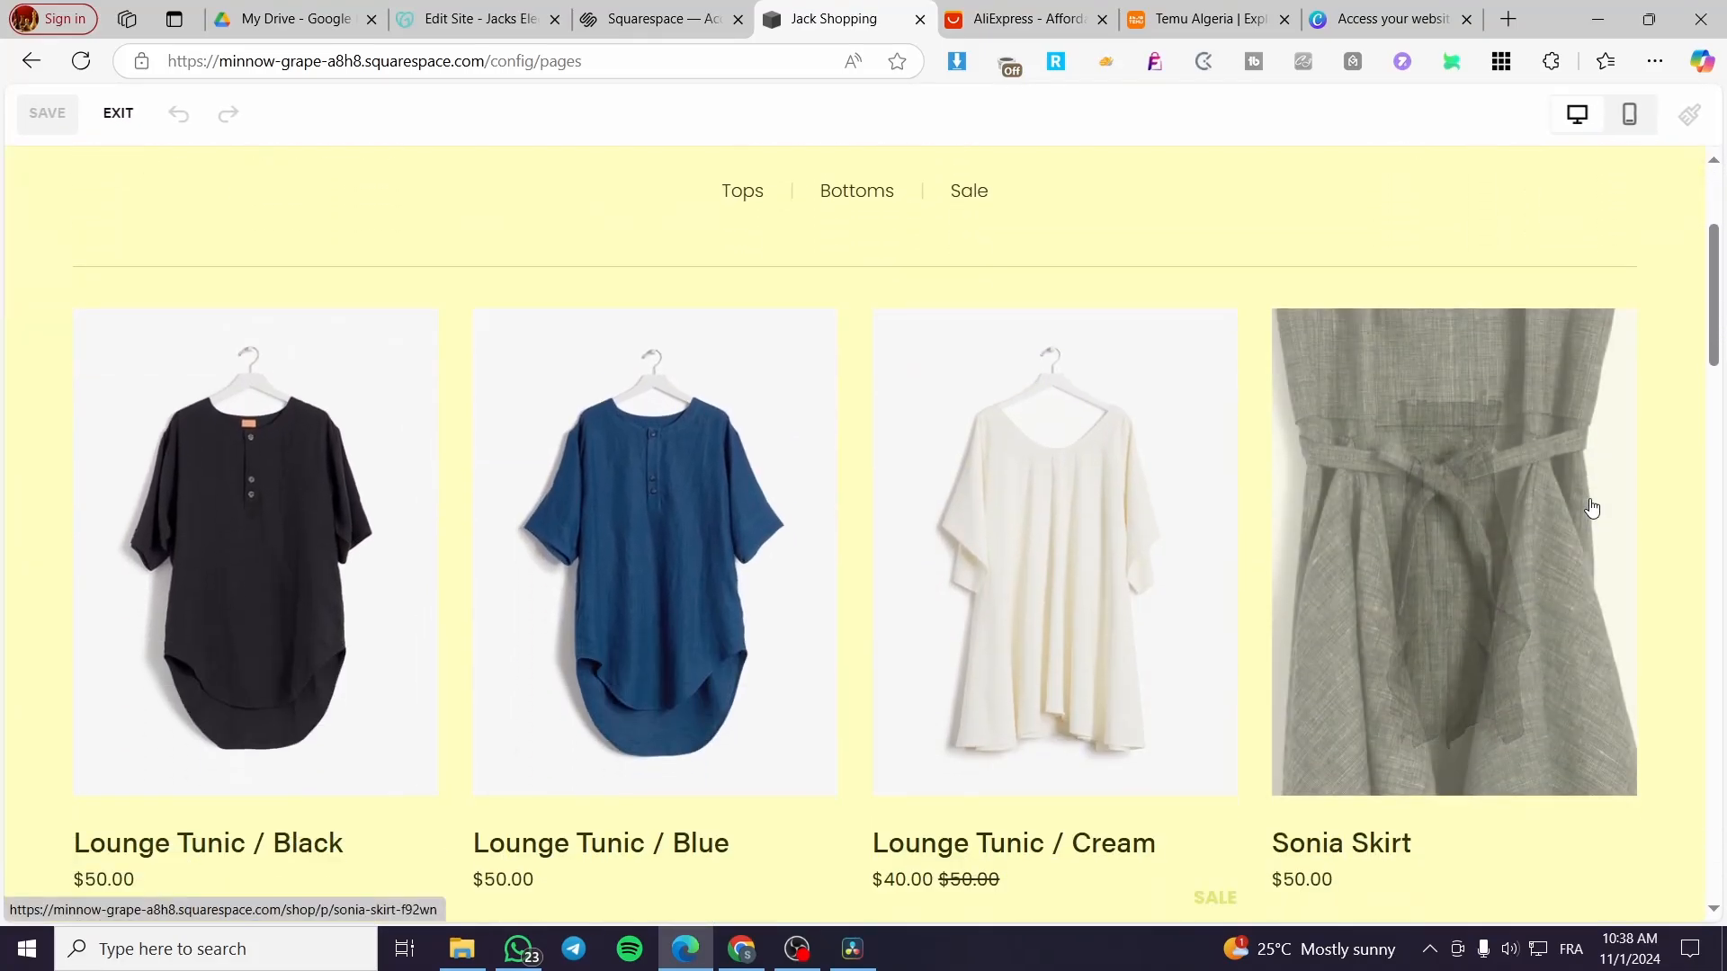
scroll(462, 576, "up", 10)
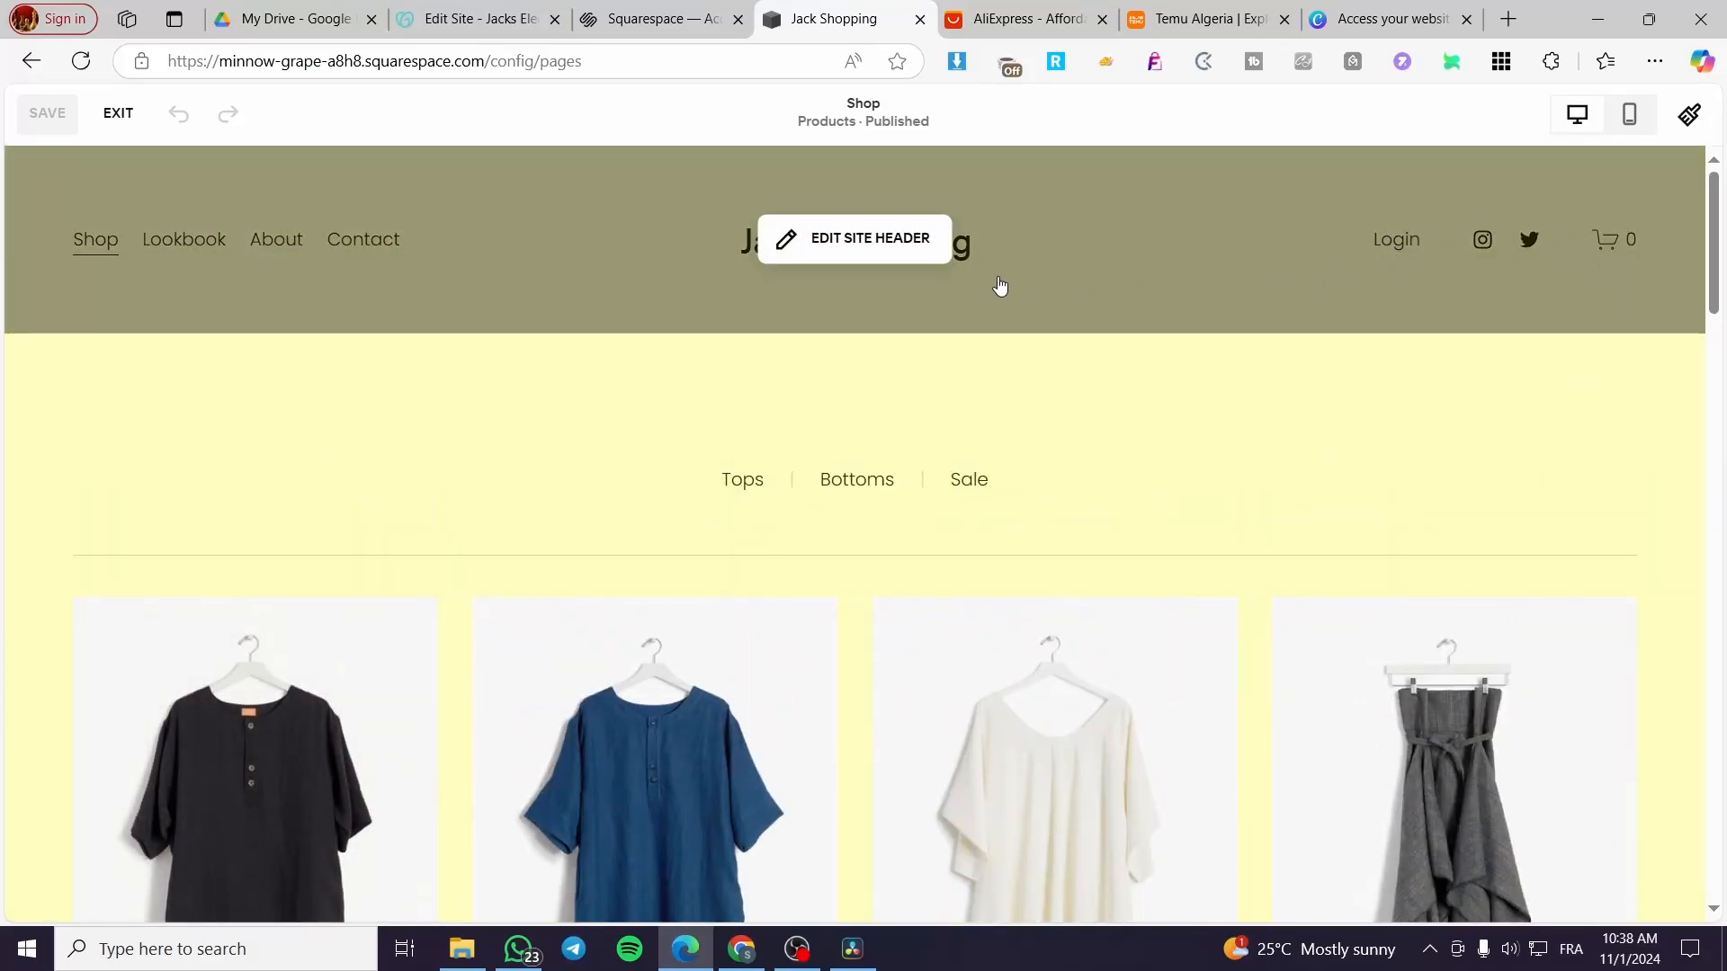
left_click(889, 249)
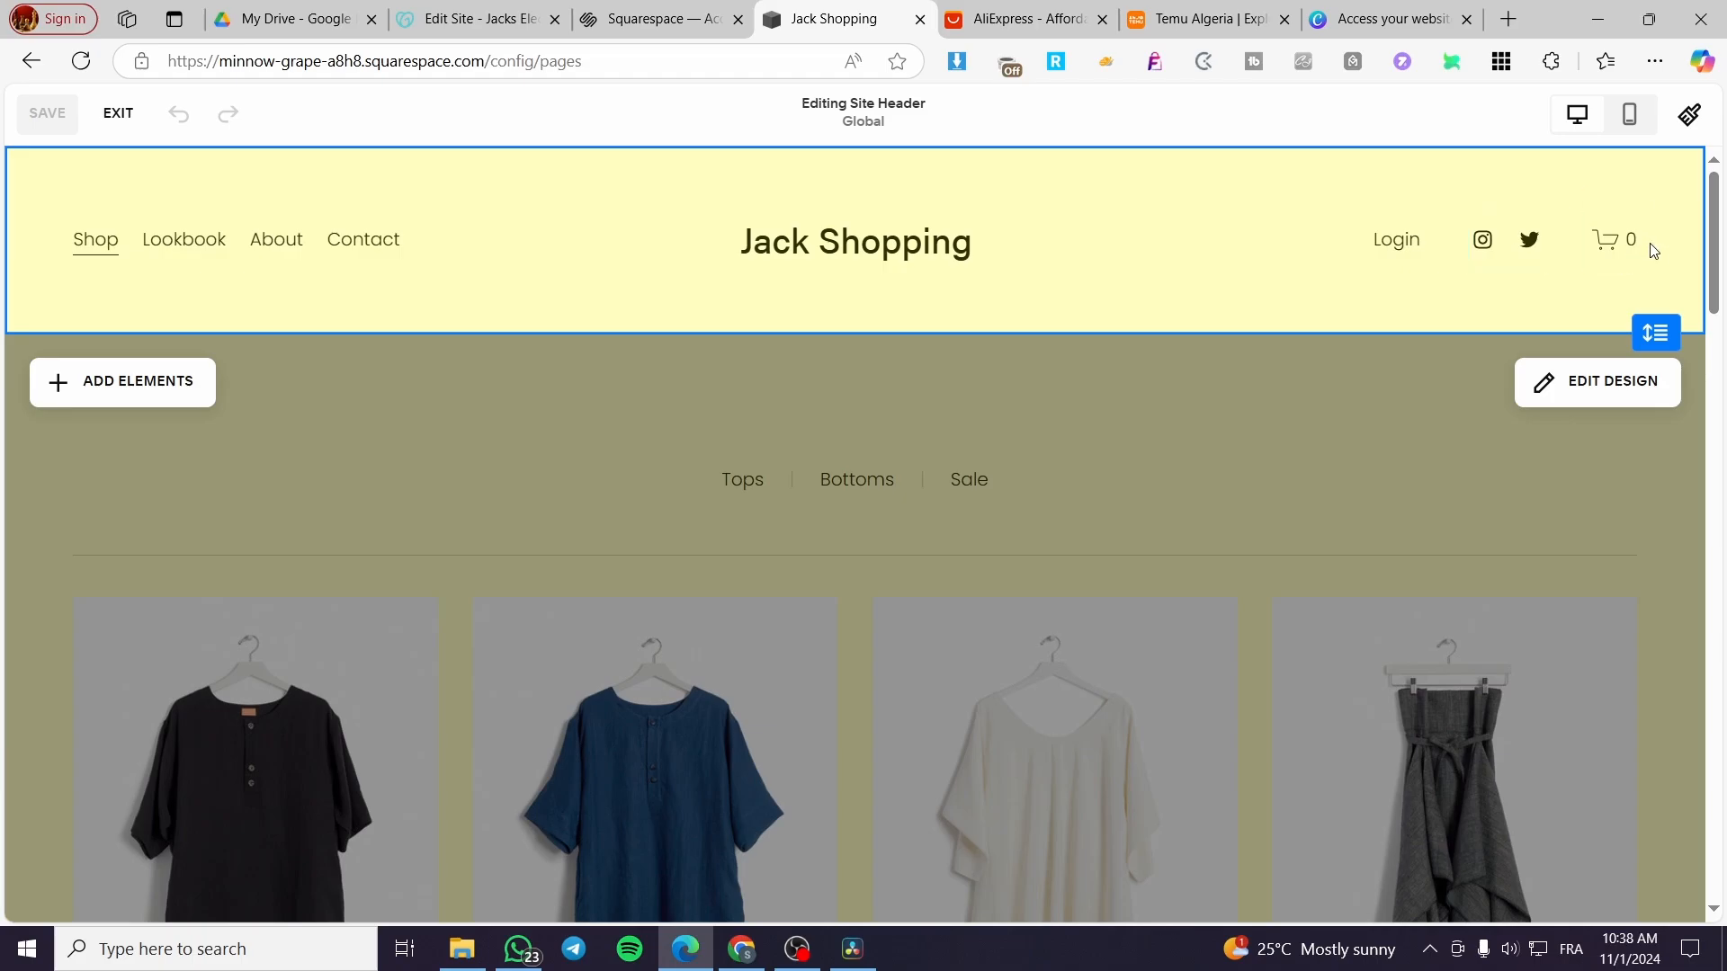
left_click(118, 113)
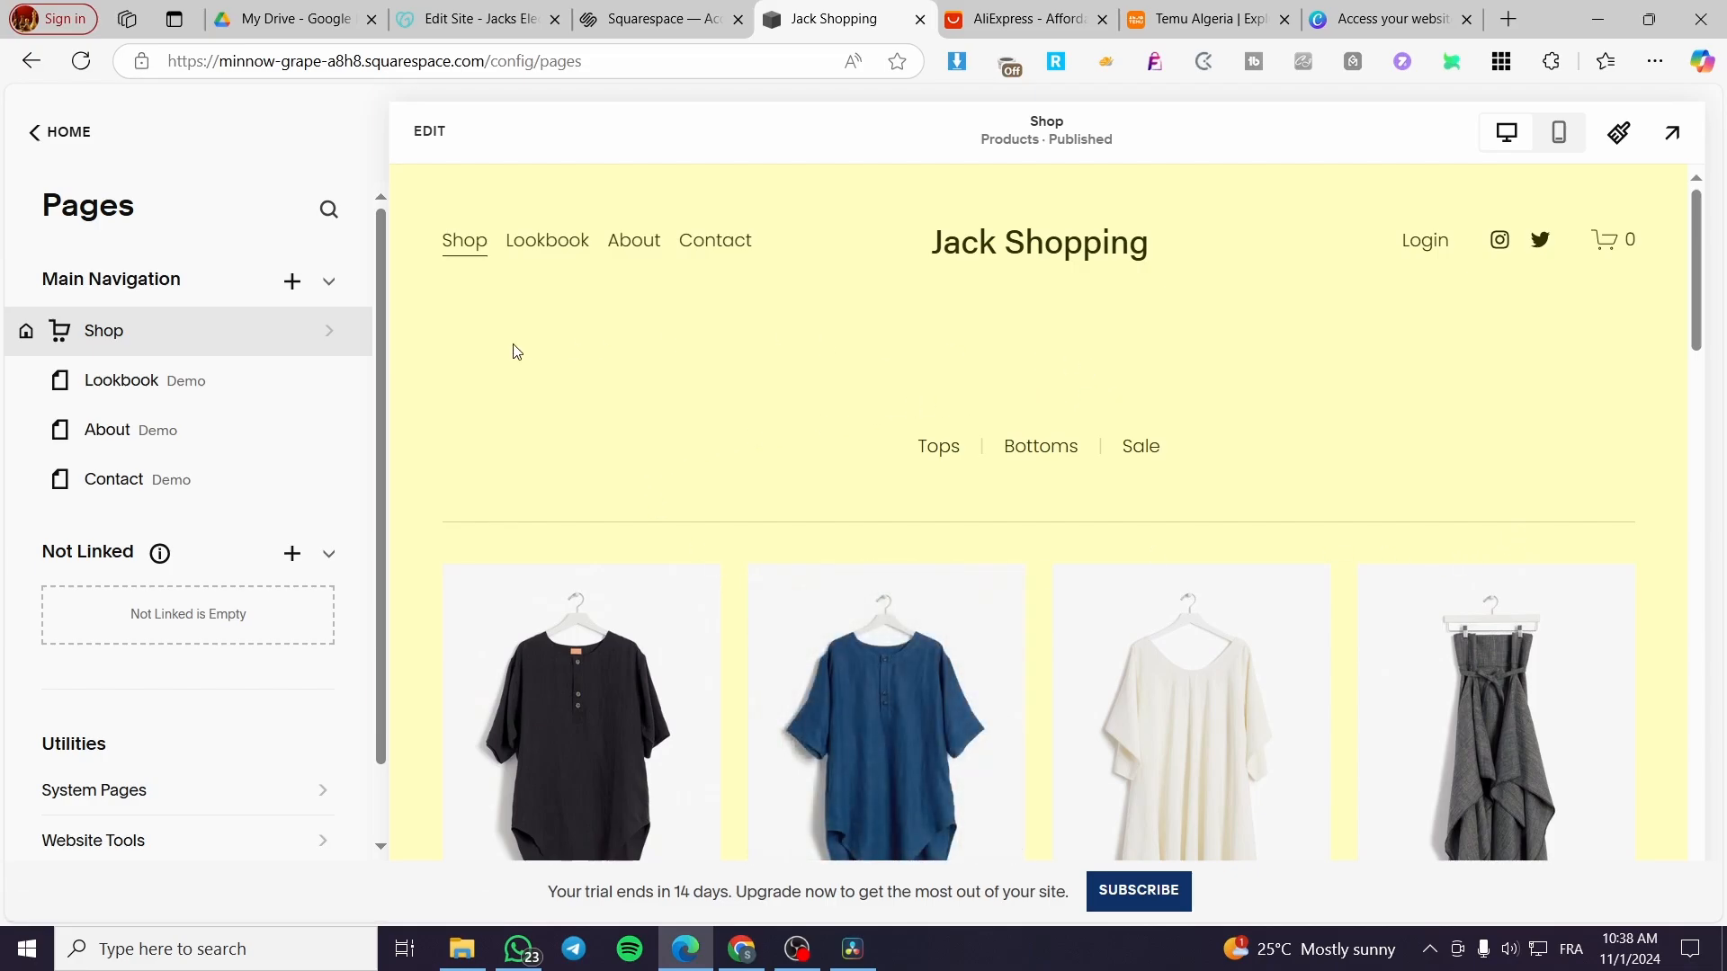
Go back to Products & Services and review the kinds of items that can be sold first.
left_click(58, 126)
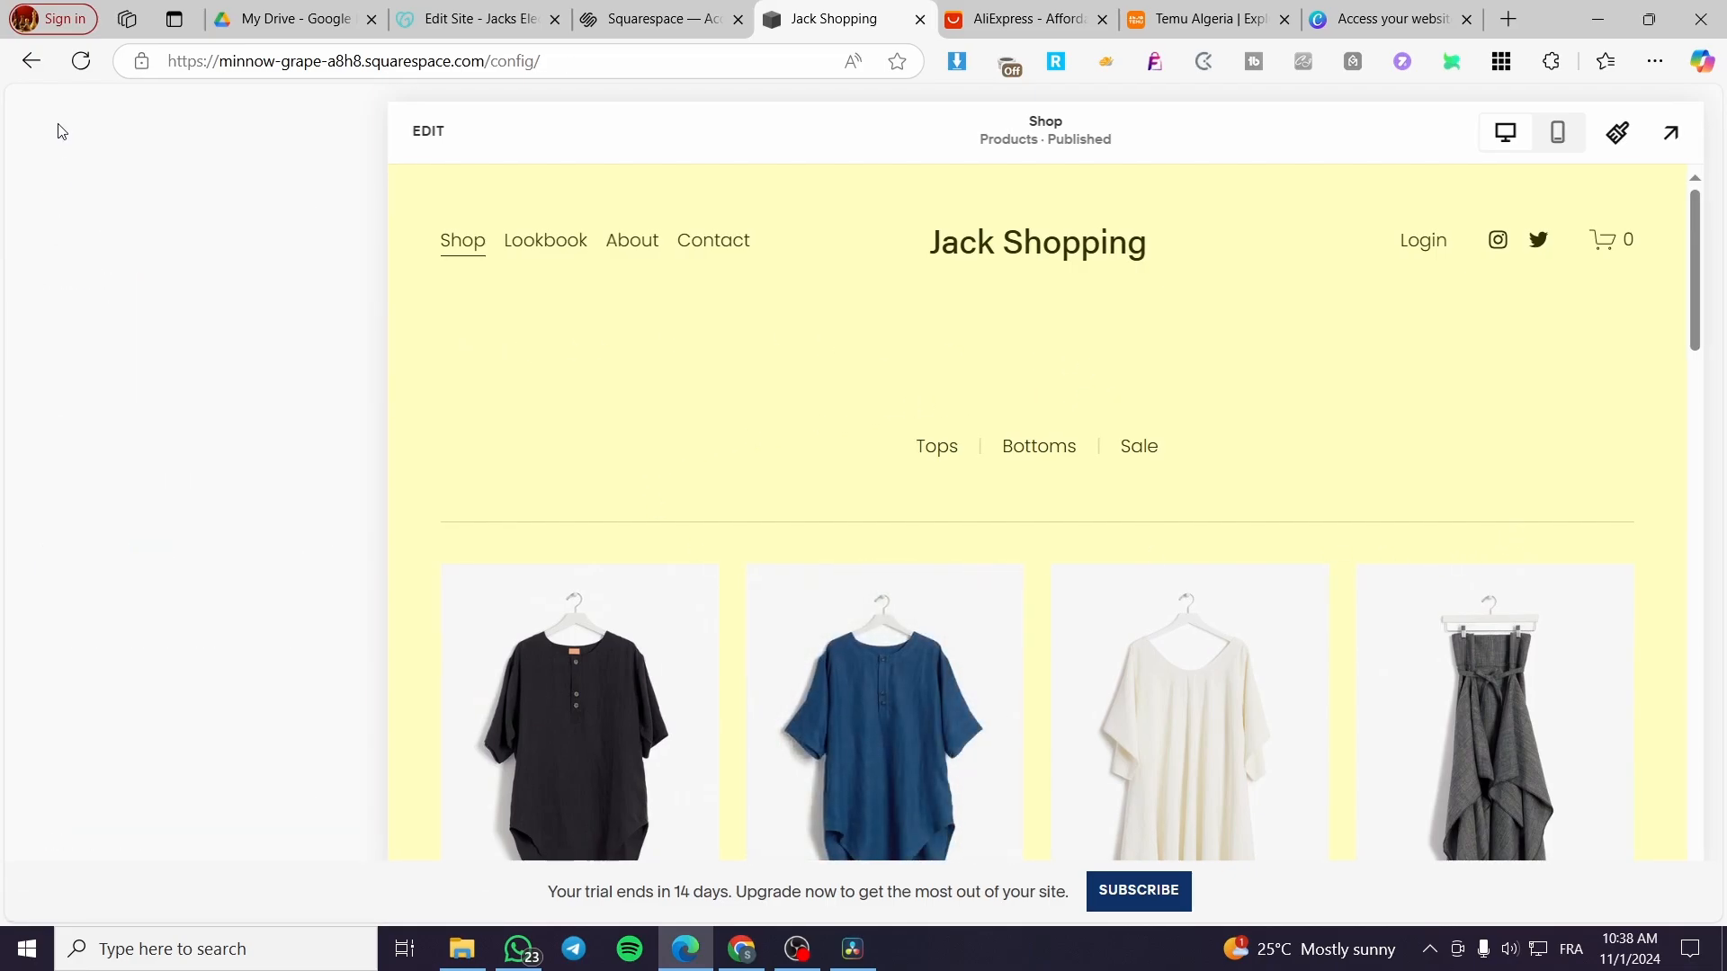
left_click(115, 436)
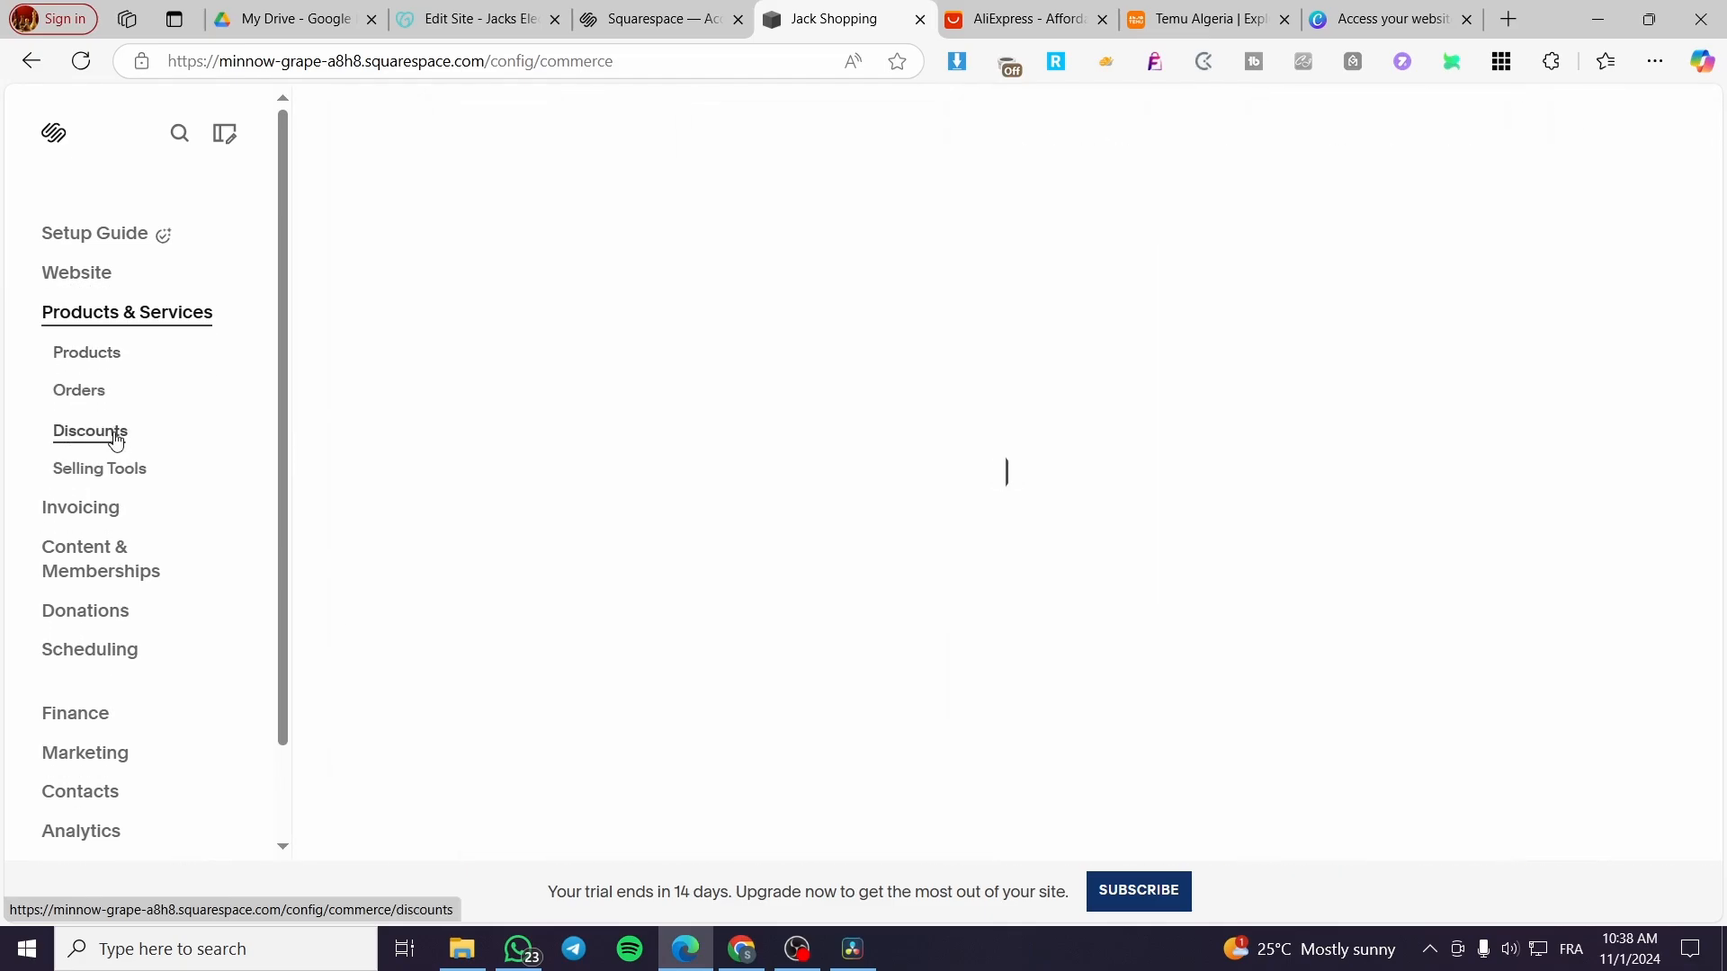
scroll(953, 603, "down", 4)
scroll(954, 604, "down", 1)
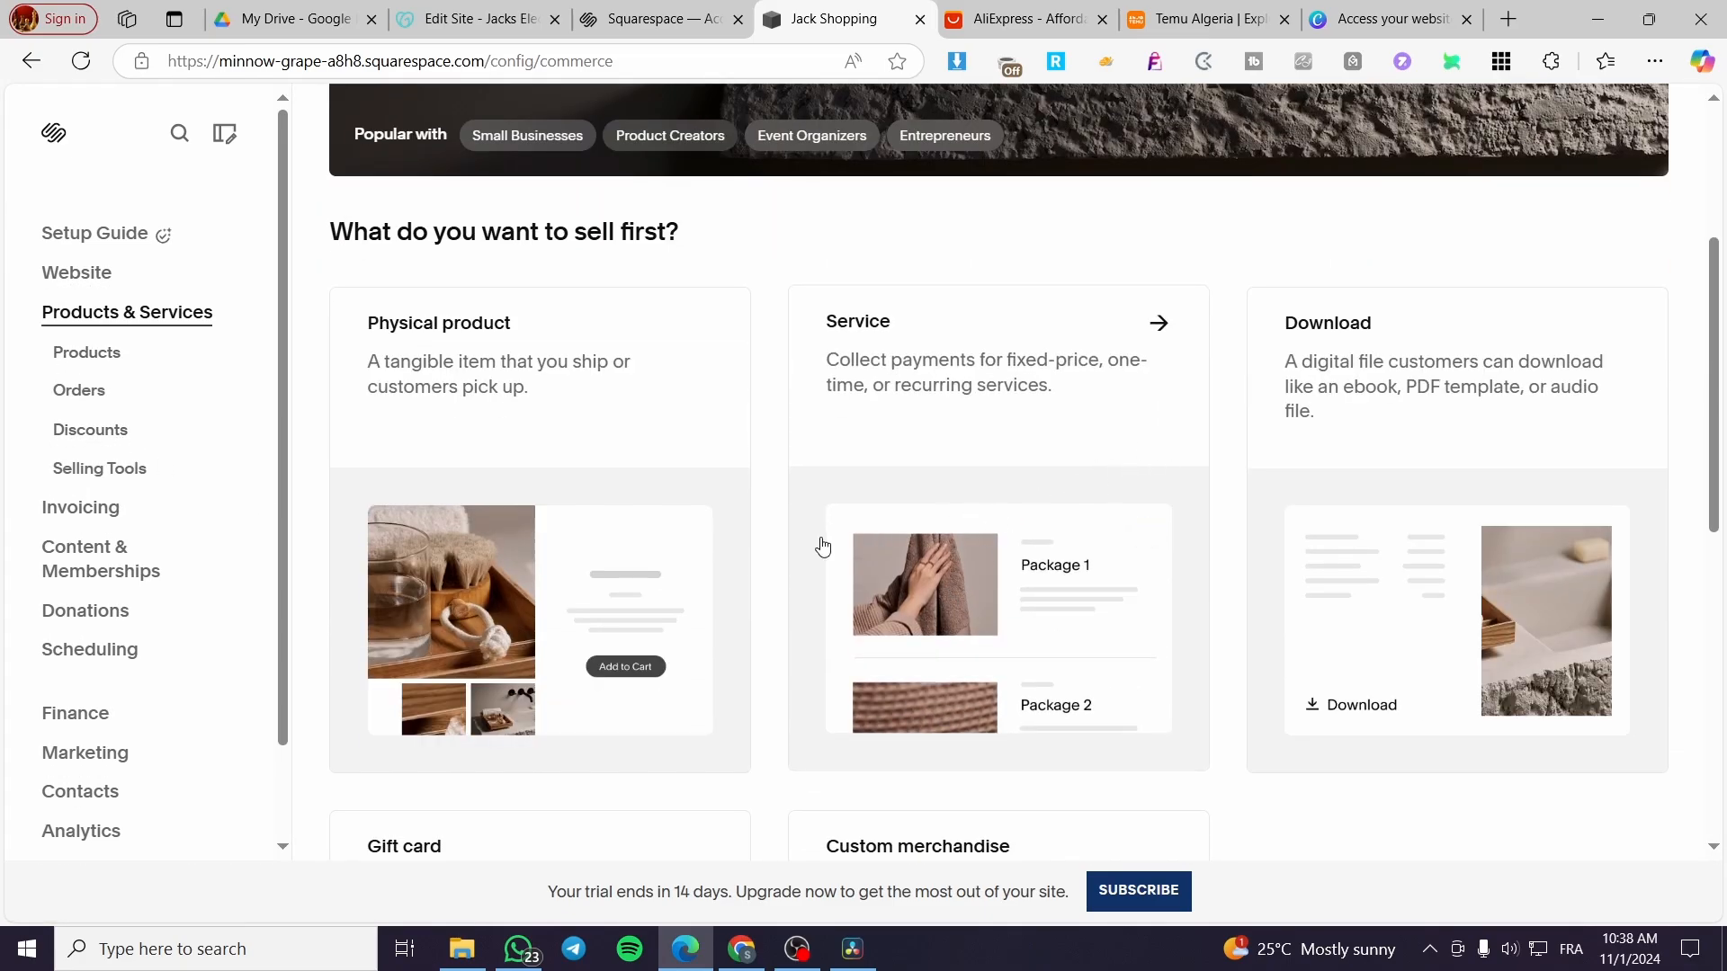
scroll(612, 553, "up", 1)
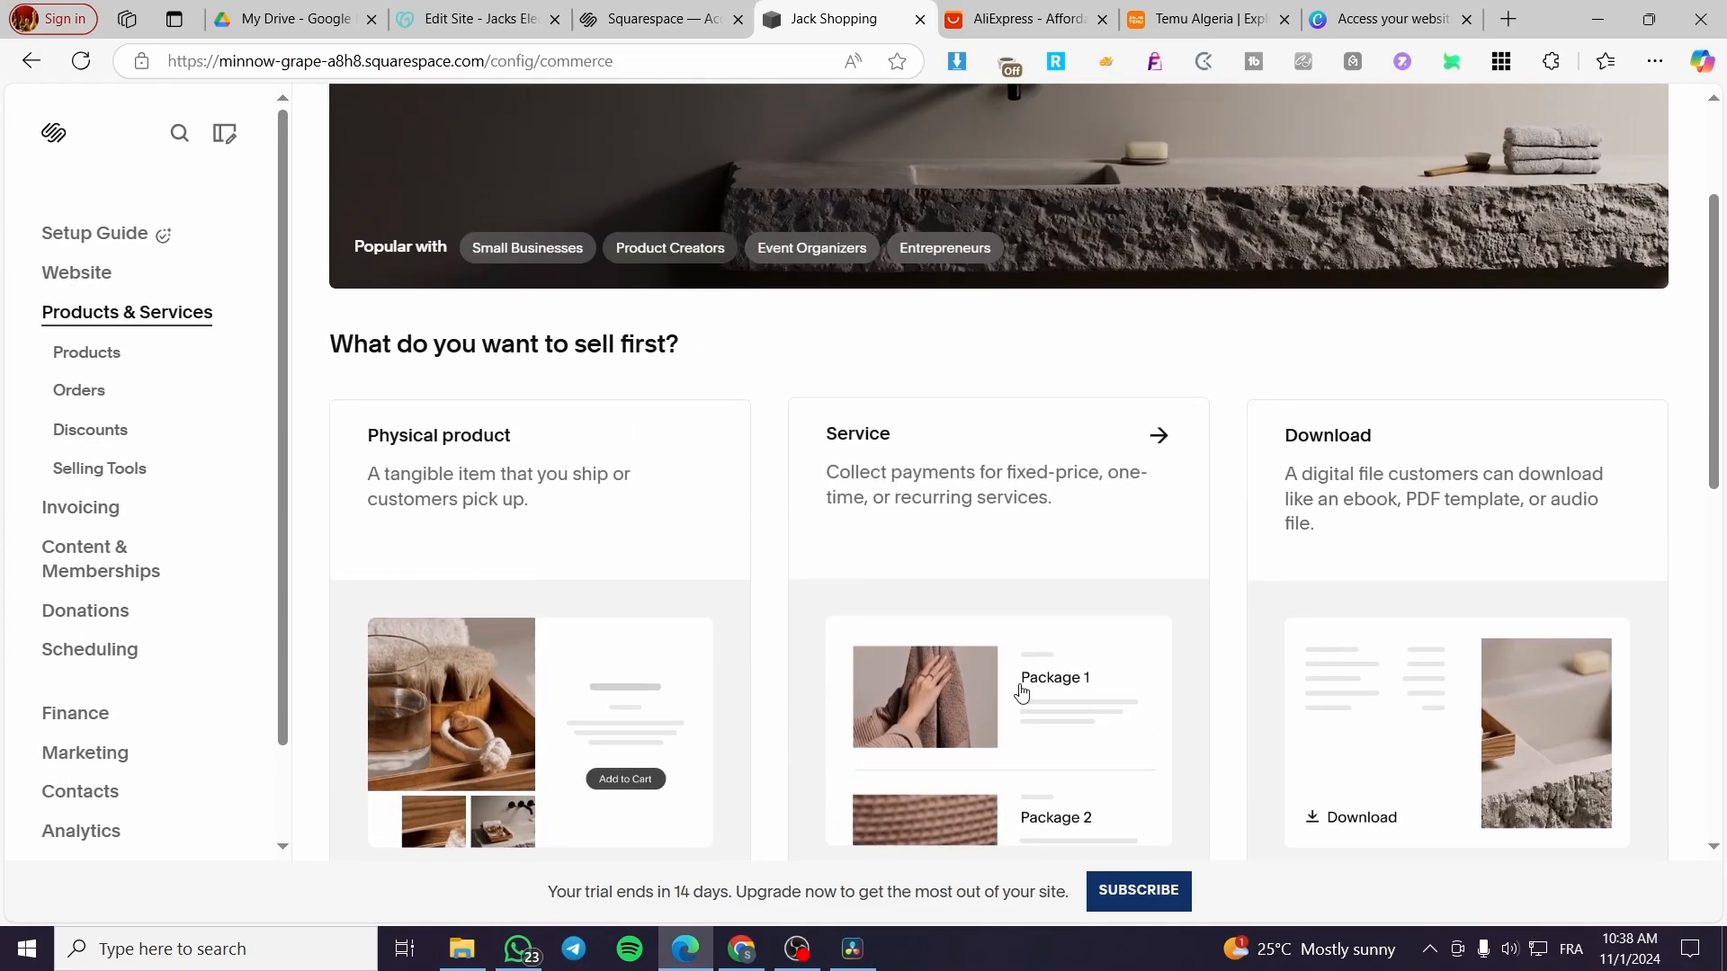
scroll(1084, 697, "up", 1)
scroll(914, 621, "down", 3)
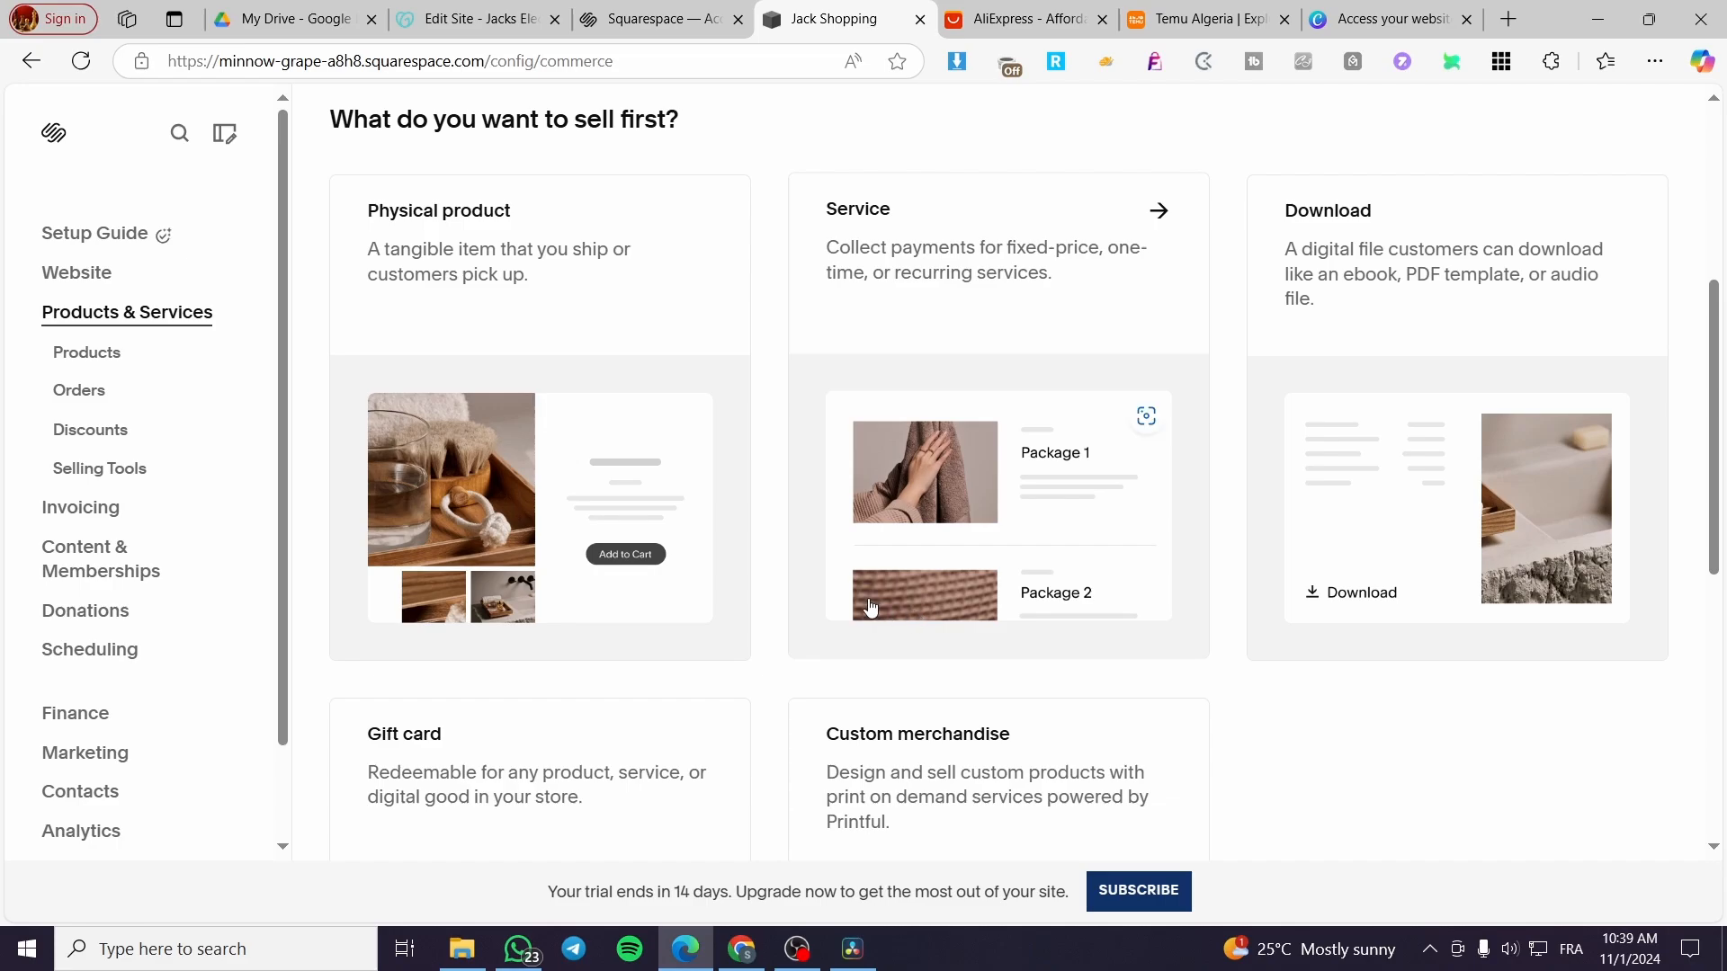
scroll(861, 603, "up", 4)
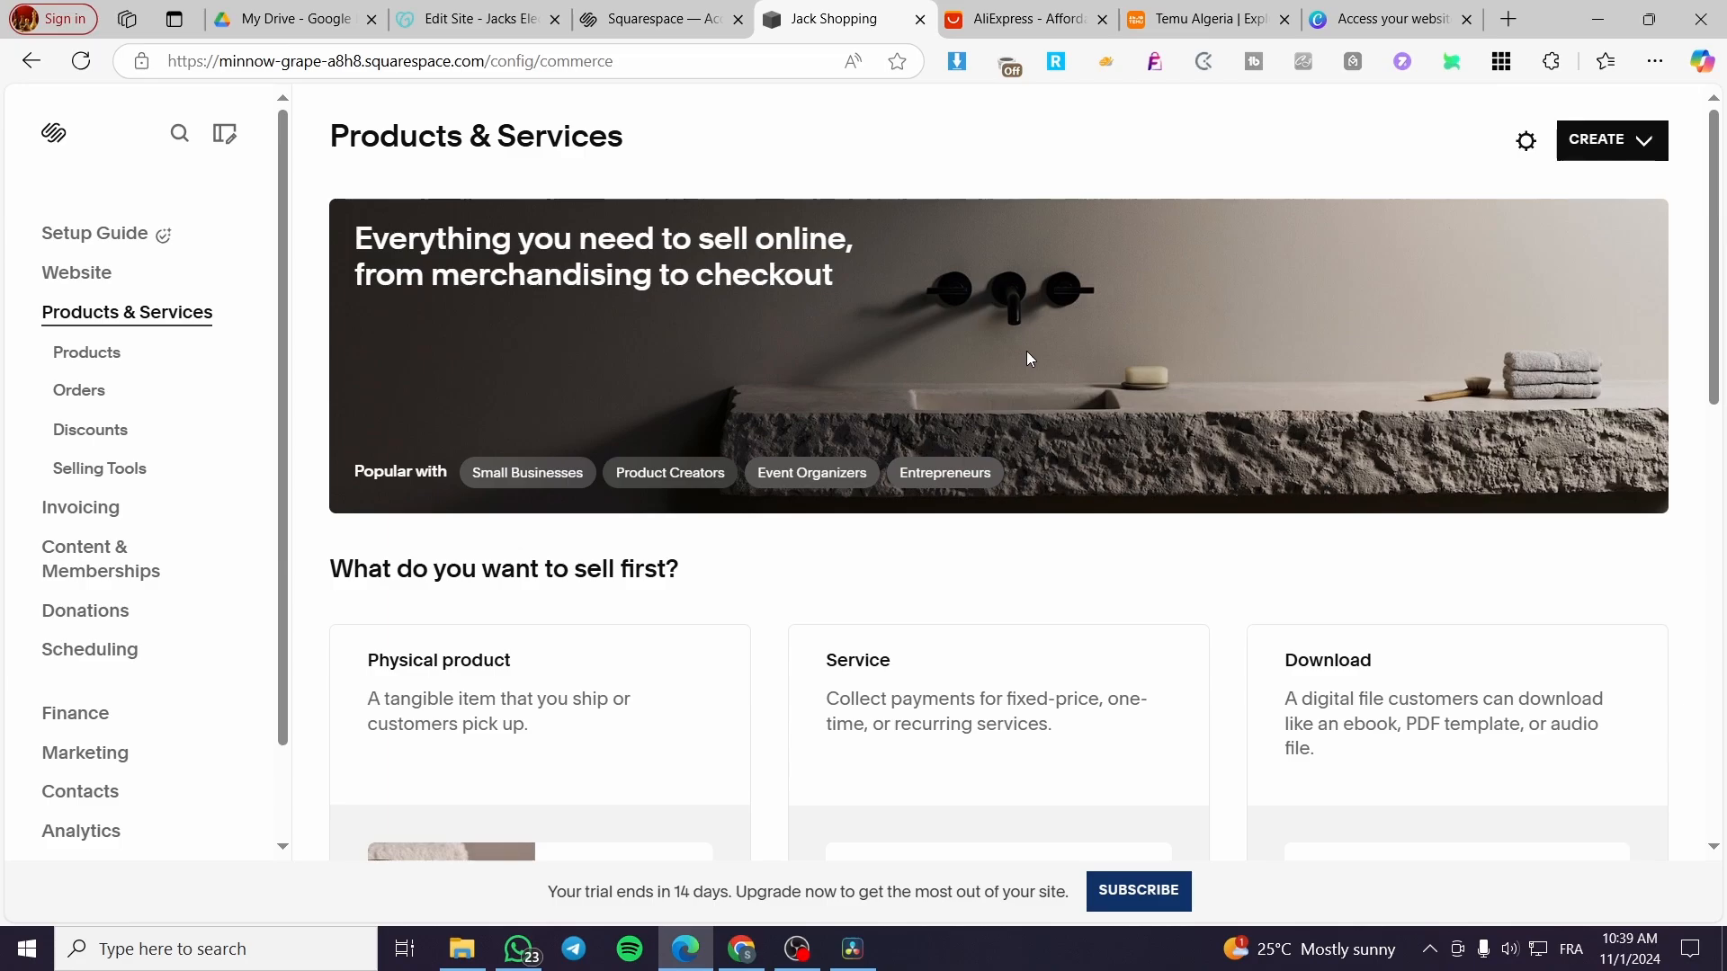
Switch to the AliExpress site and browse its homepage deals for products to sell.
left_click(1001, 28)
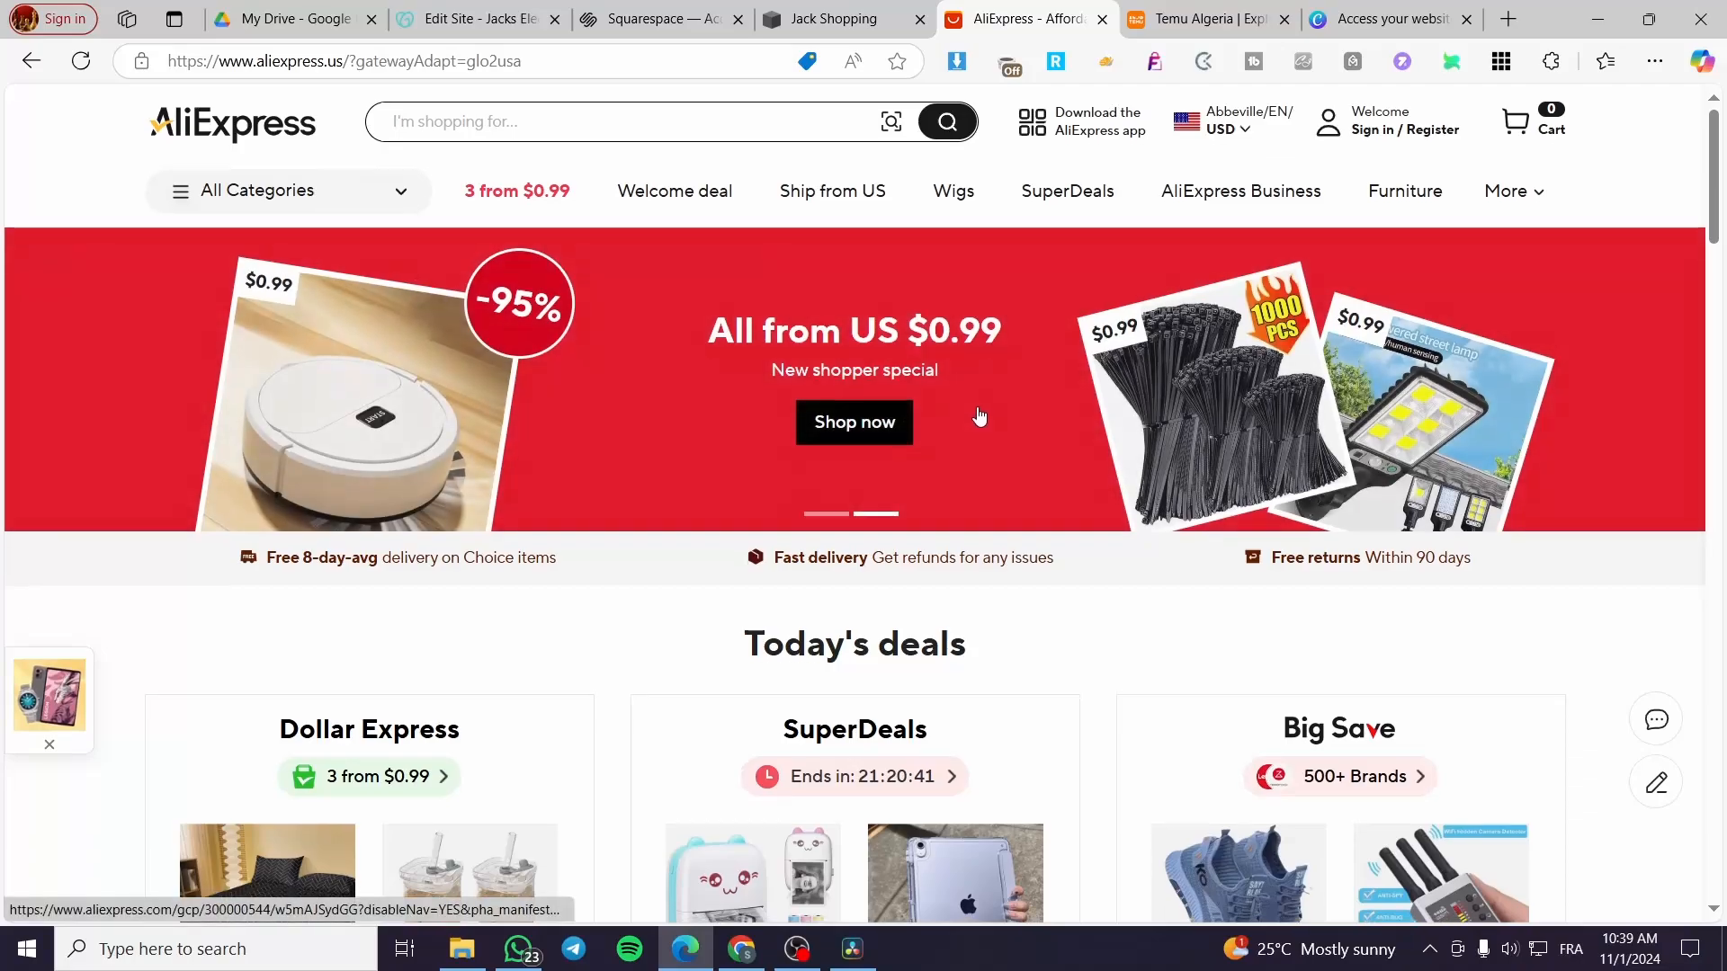
scroll(969, 385, "down", 1)
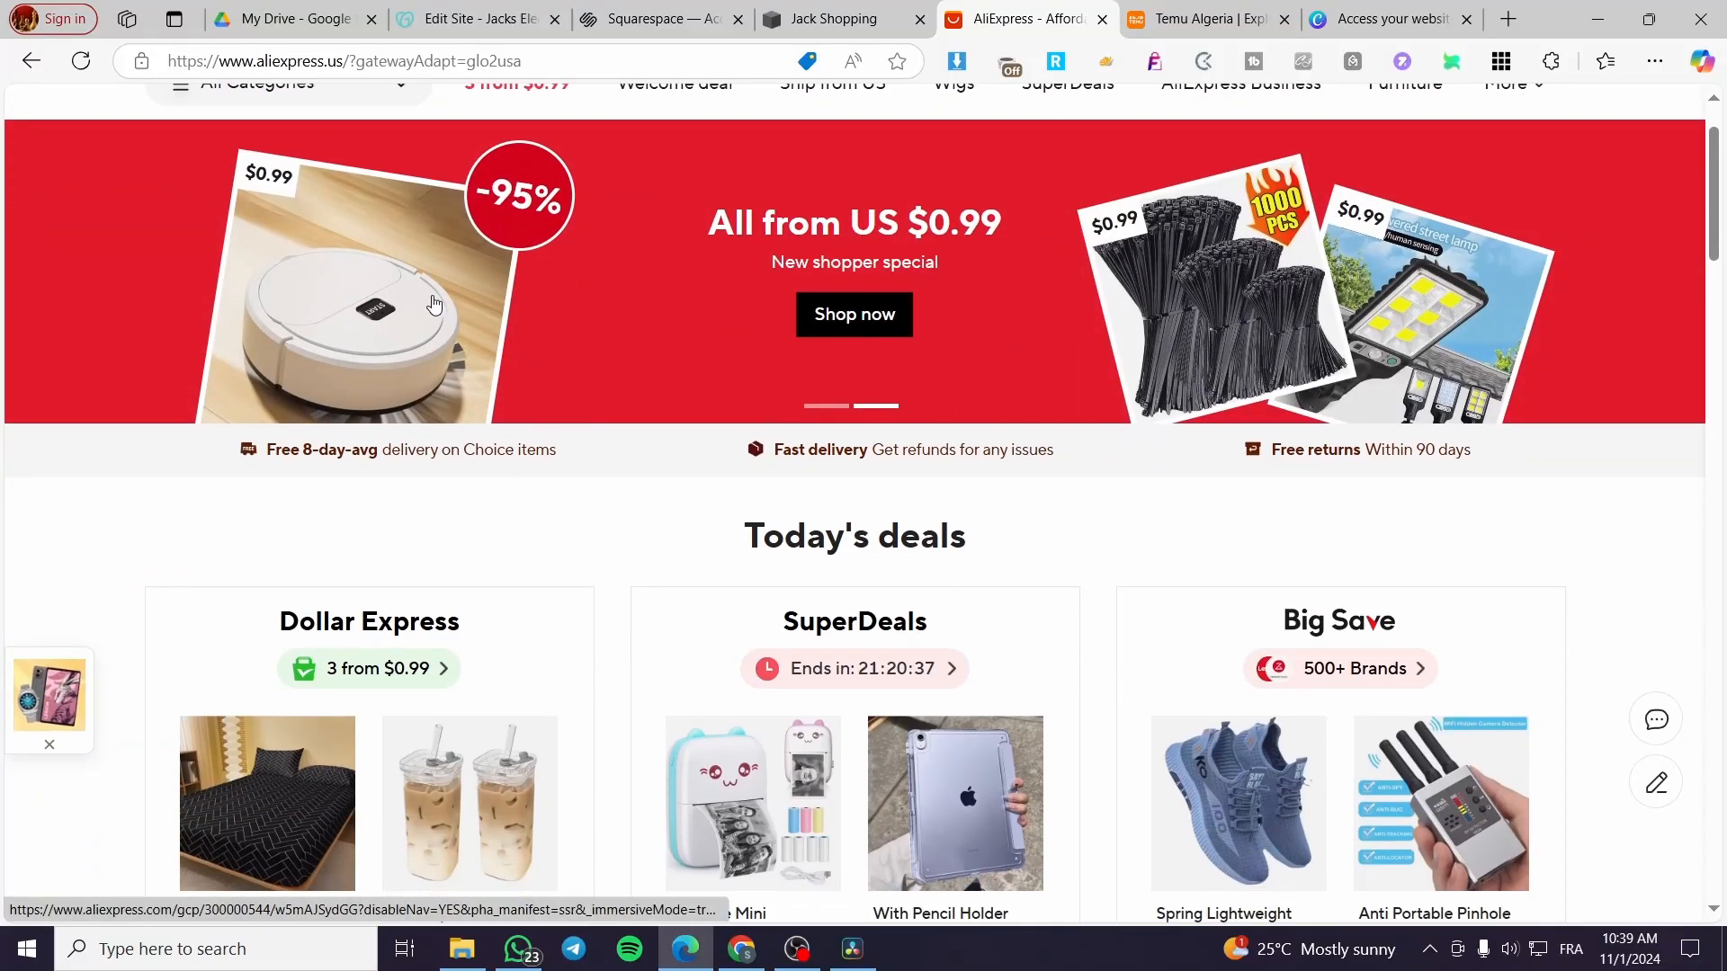
scroll(1088, 391, "down", 6)
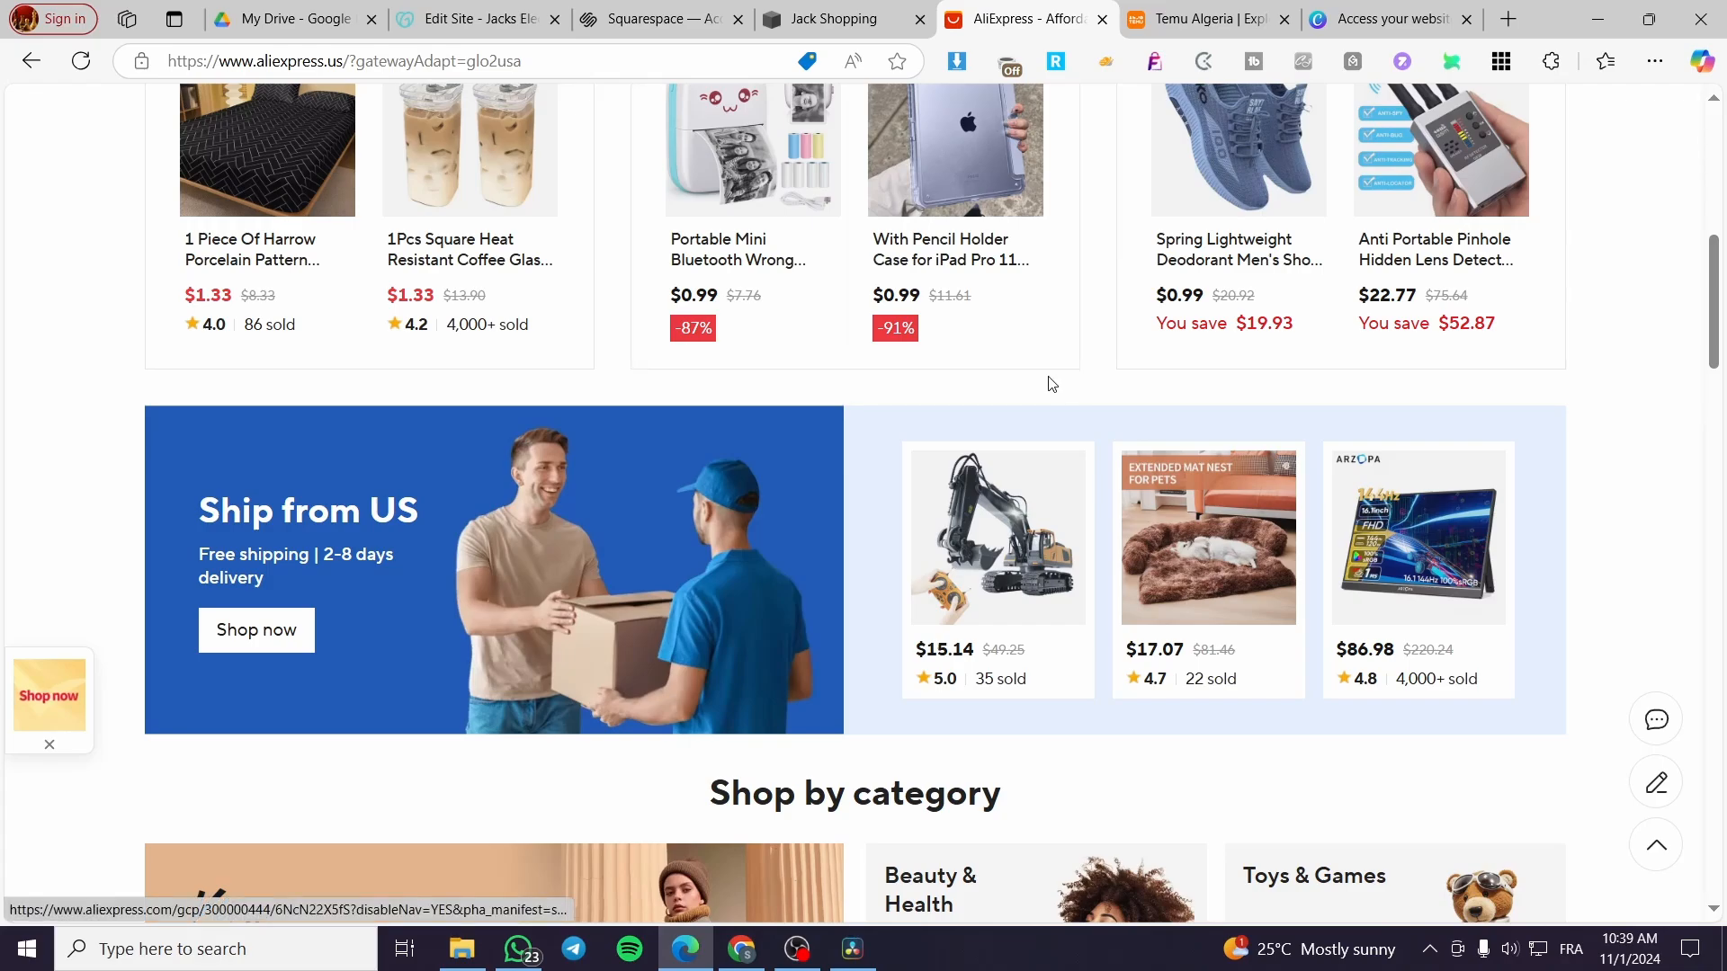
scroll(1043, 387, "up", 1)
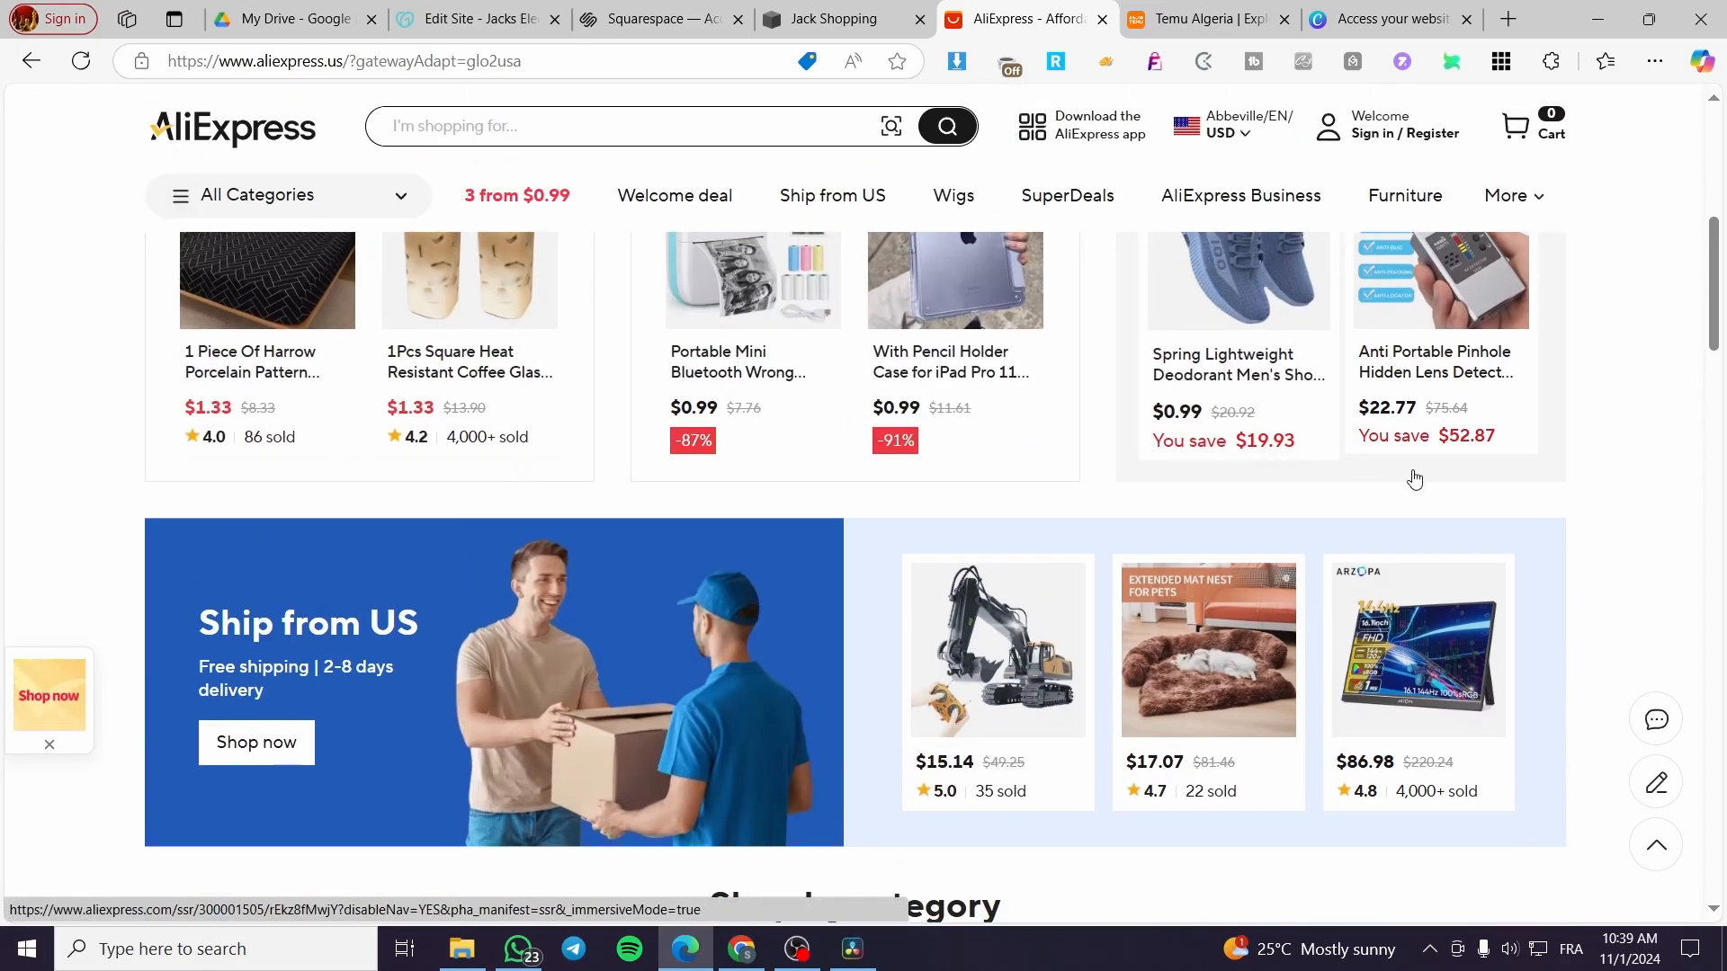
scroll(1362, 477, "up", 2)
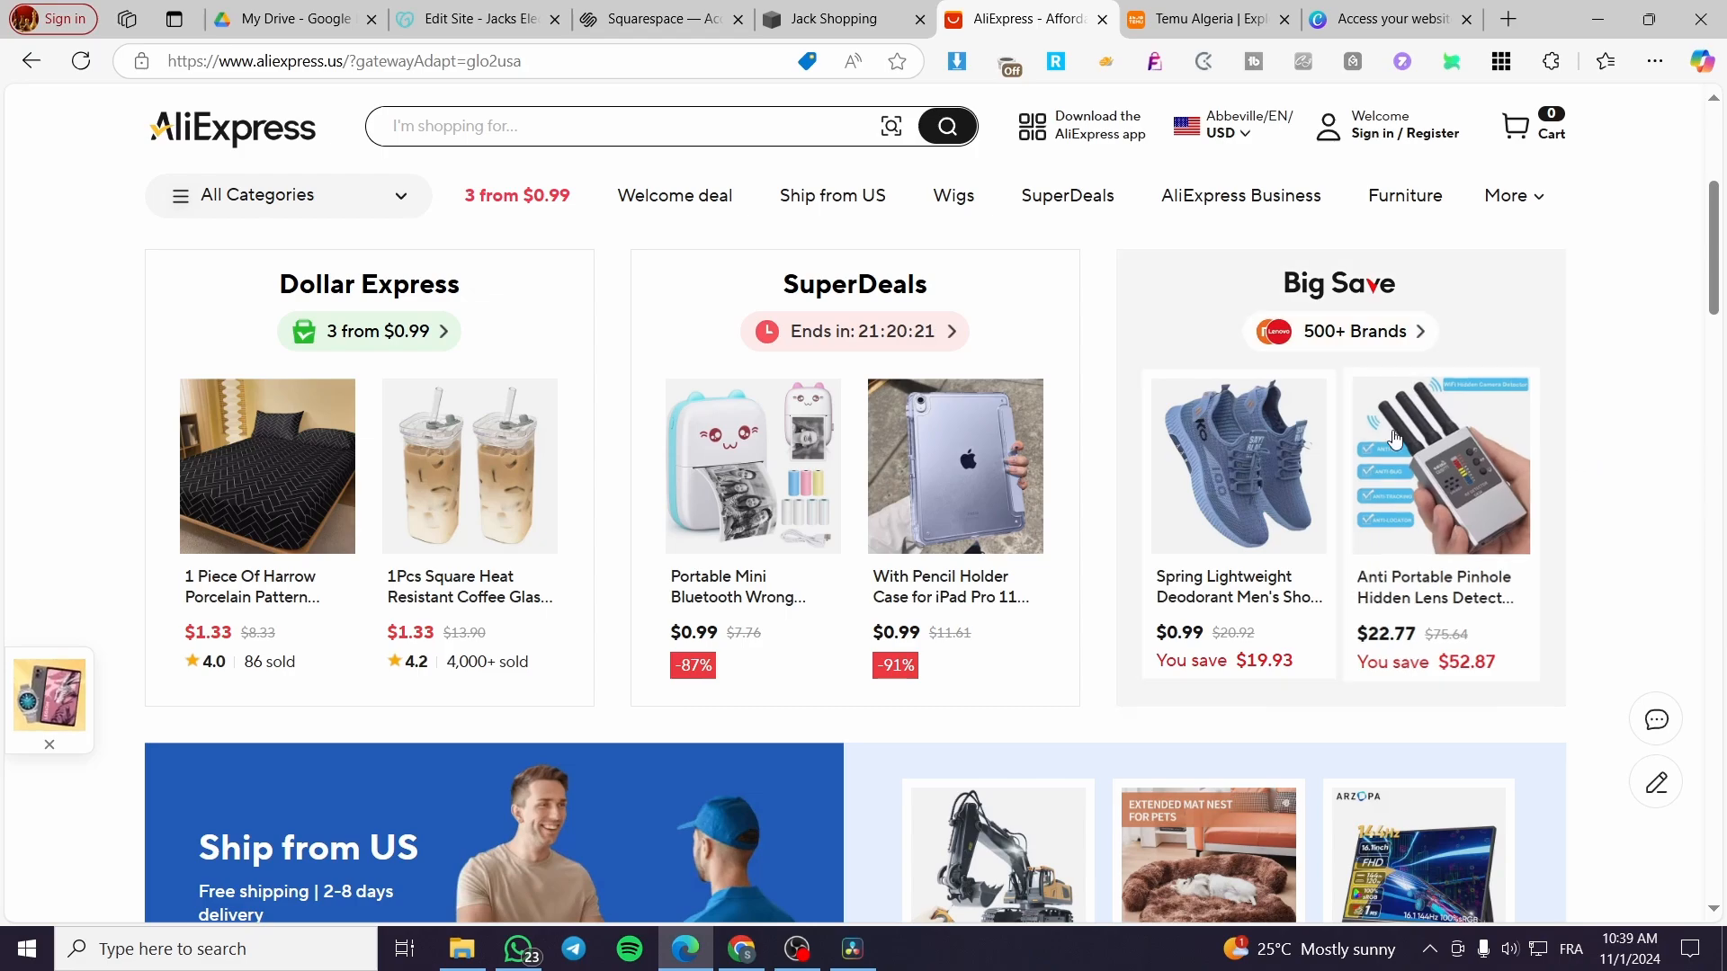
Switch to the Temu site and browse its lightning deals and recommended products, comparing with AliExpress.
left_click(1223, 7)
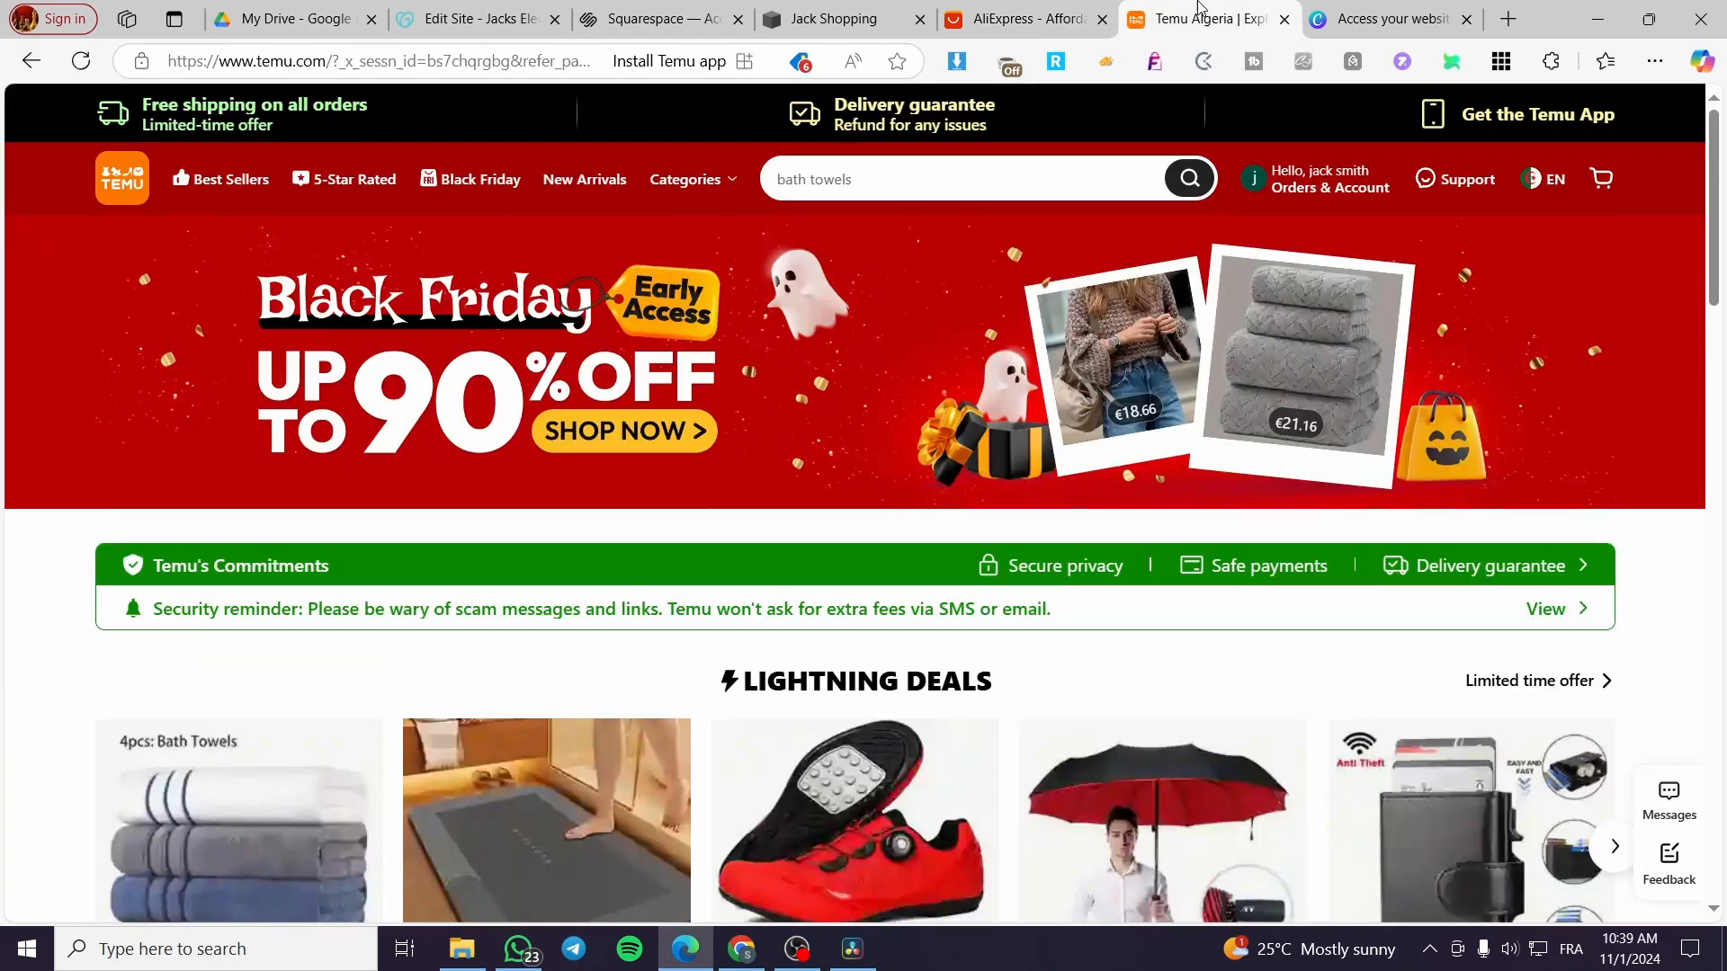
left_click(1025, 18)
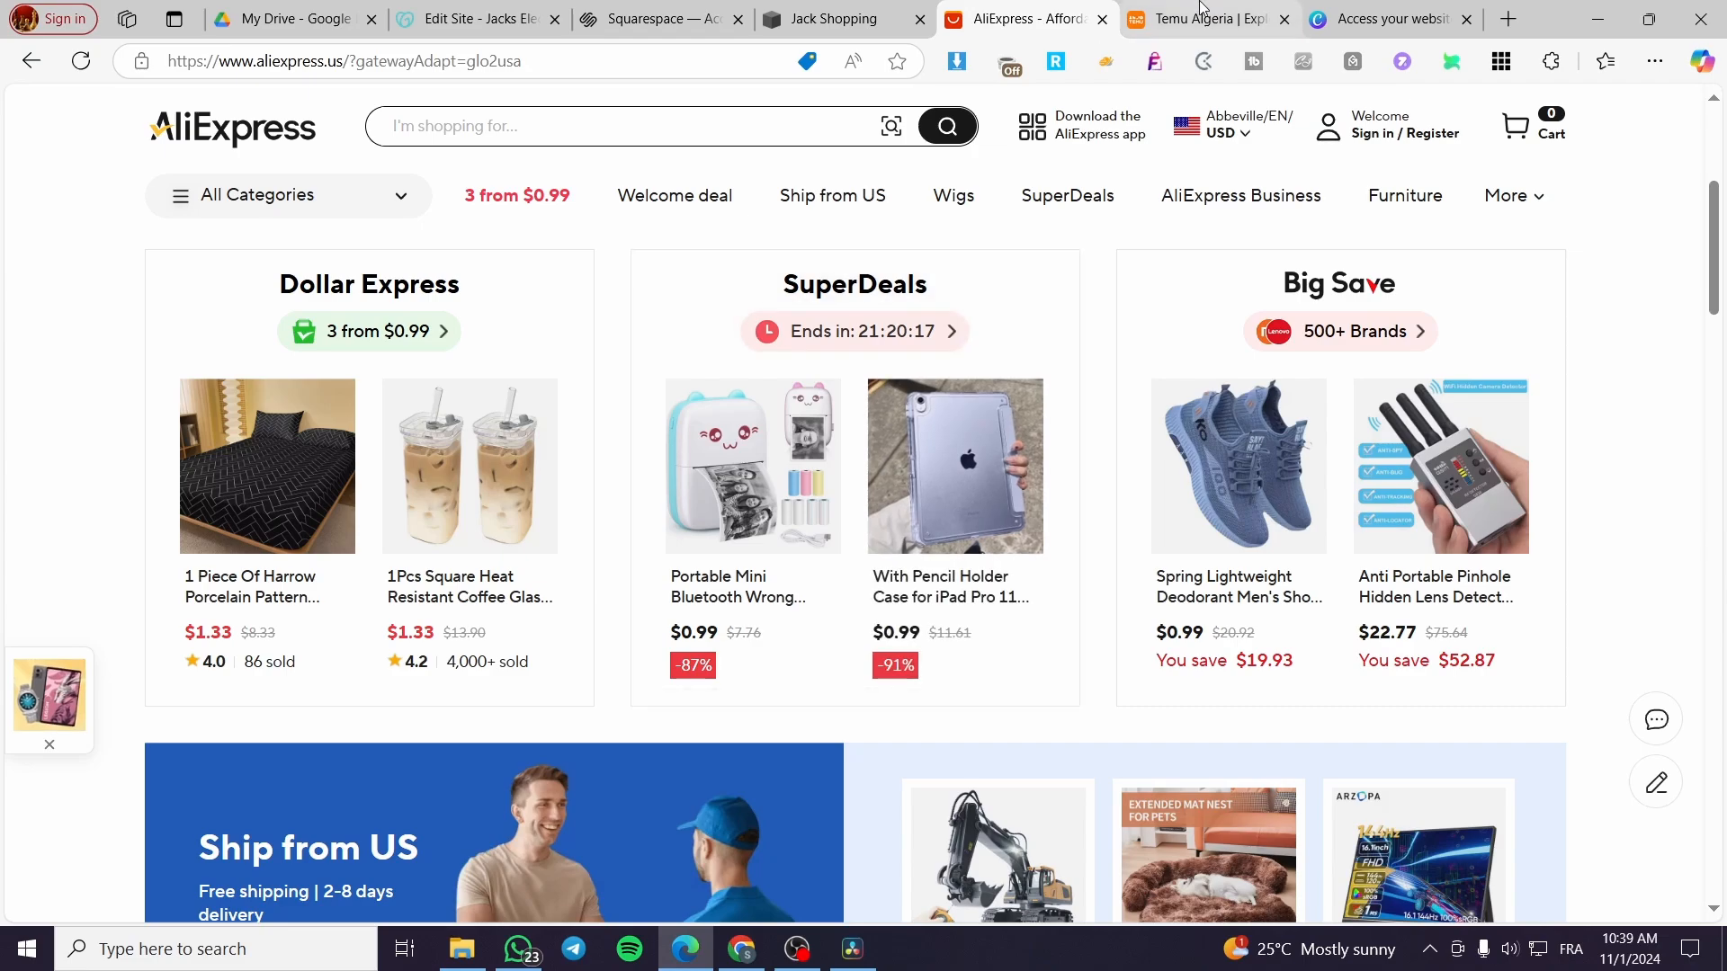
left_click(1200, 11)
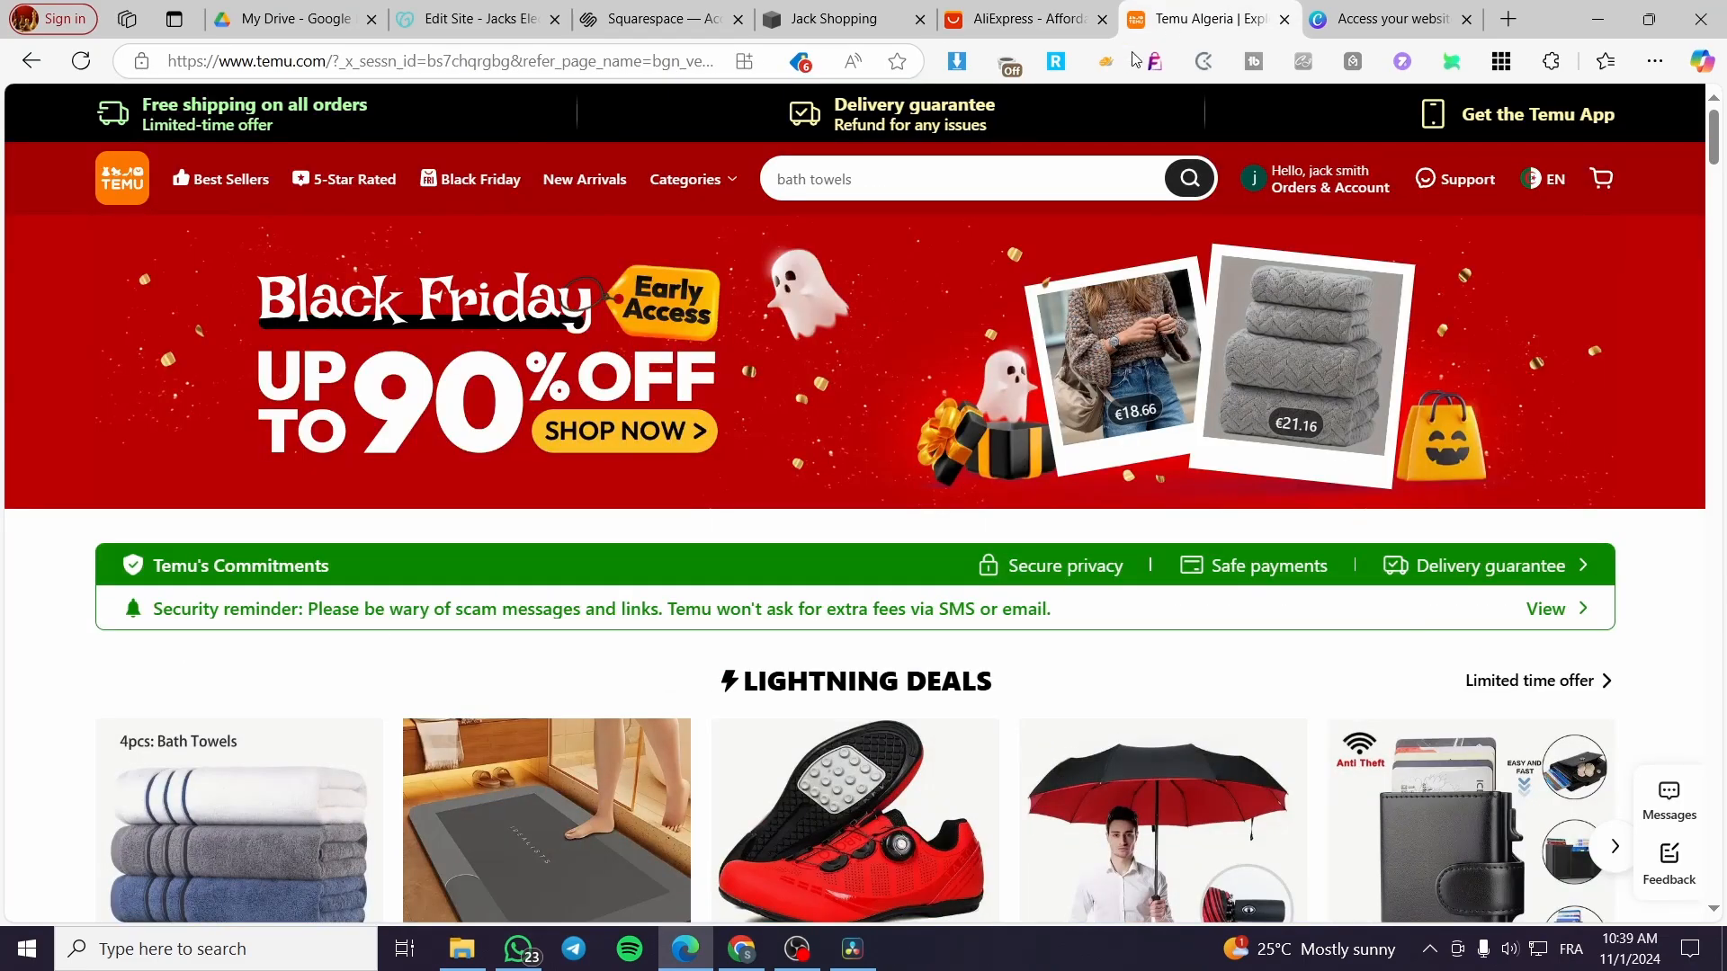
scroll(702, 678, "down", 3)
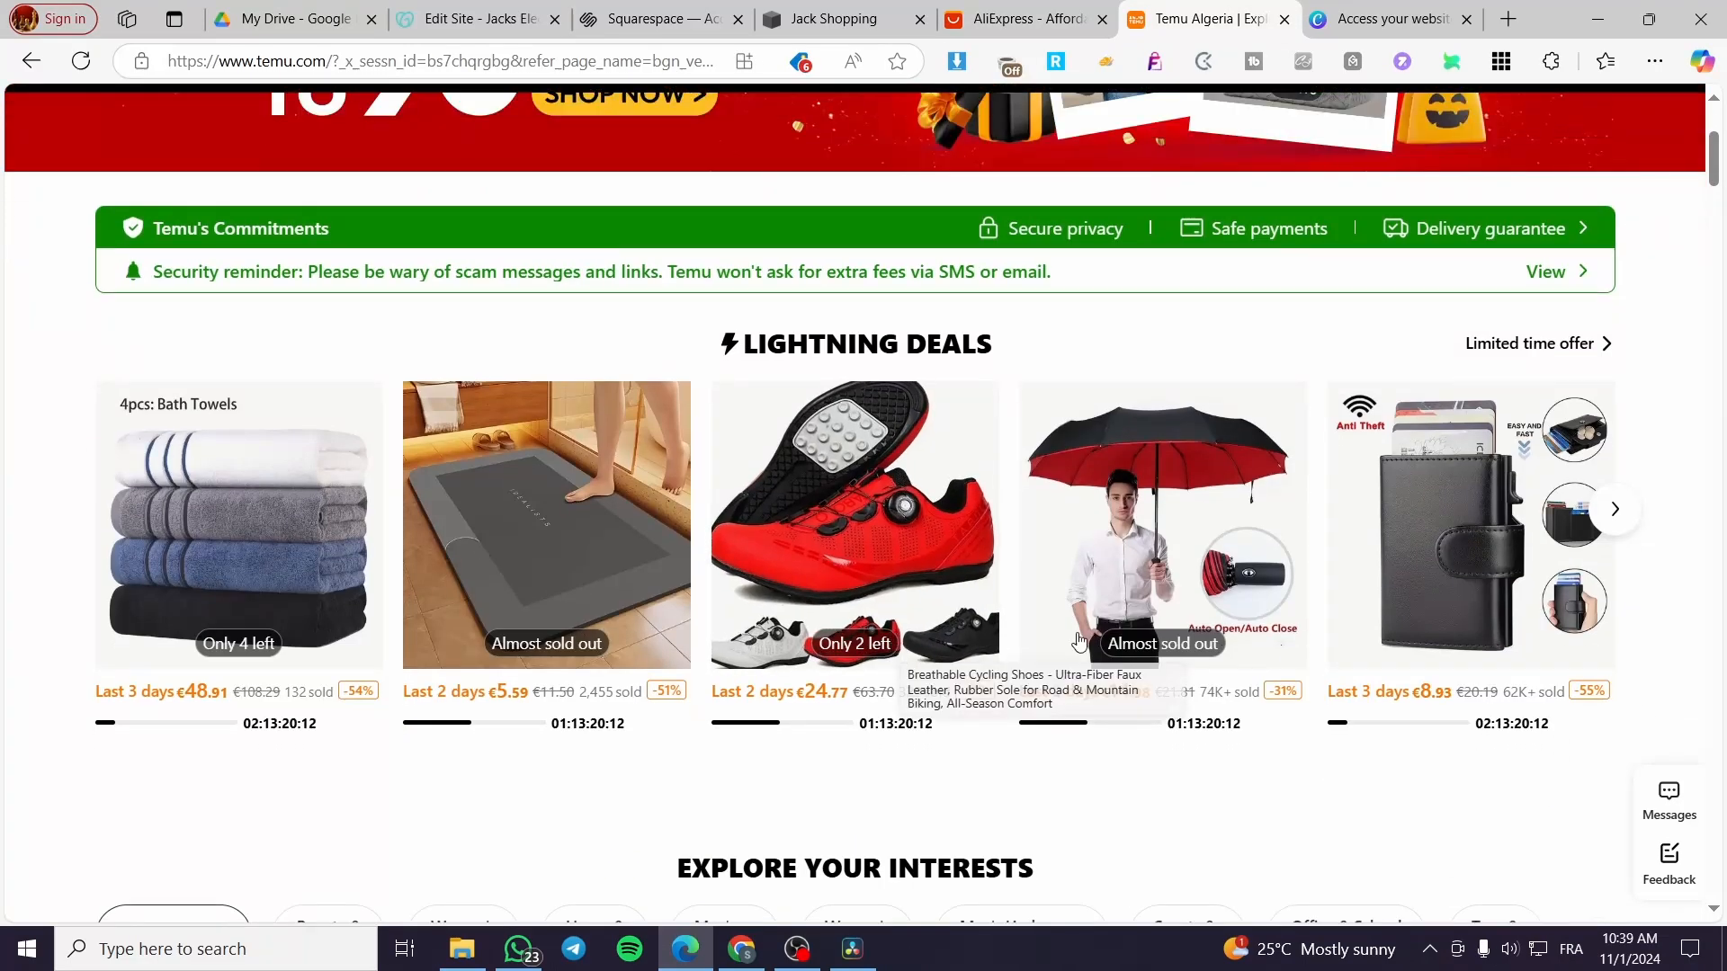
scroll(602, 493, "down", 3)
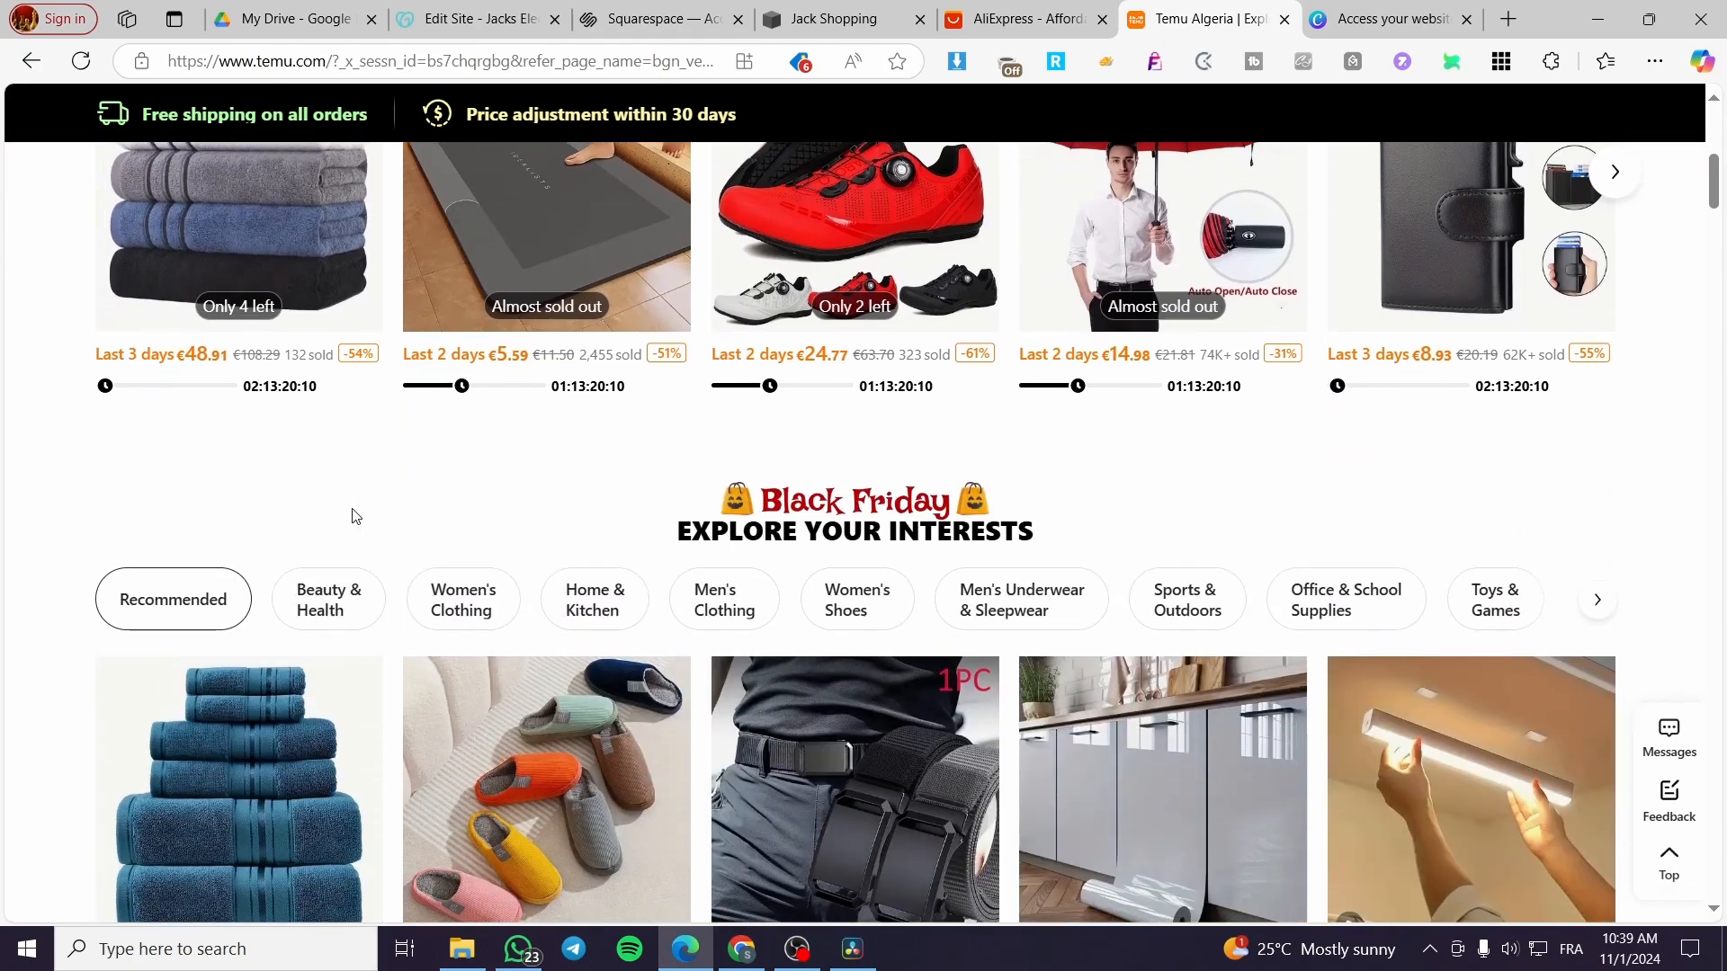
scroll(490, 405, "down", 3)
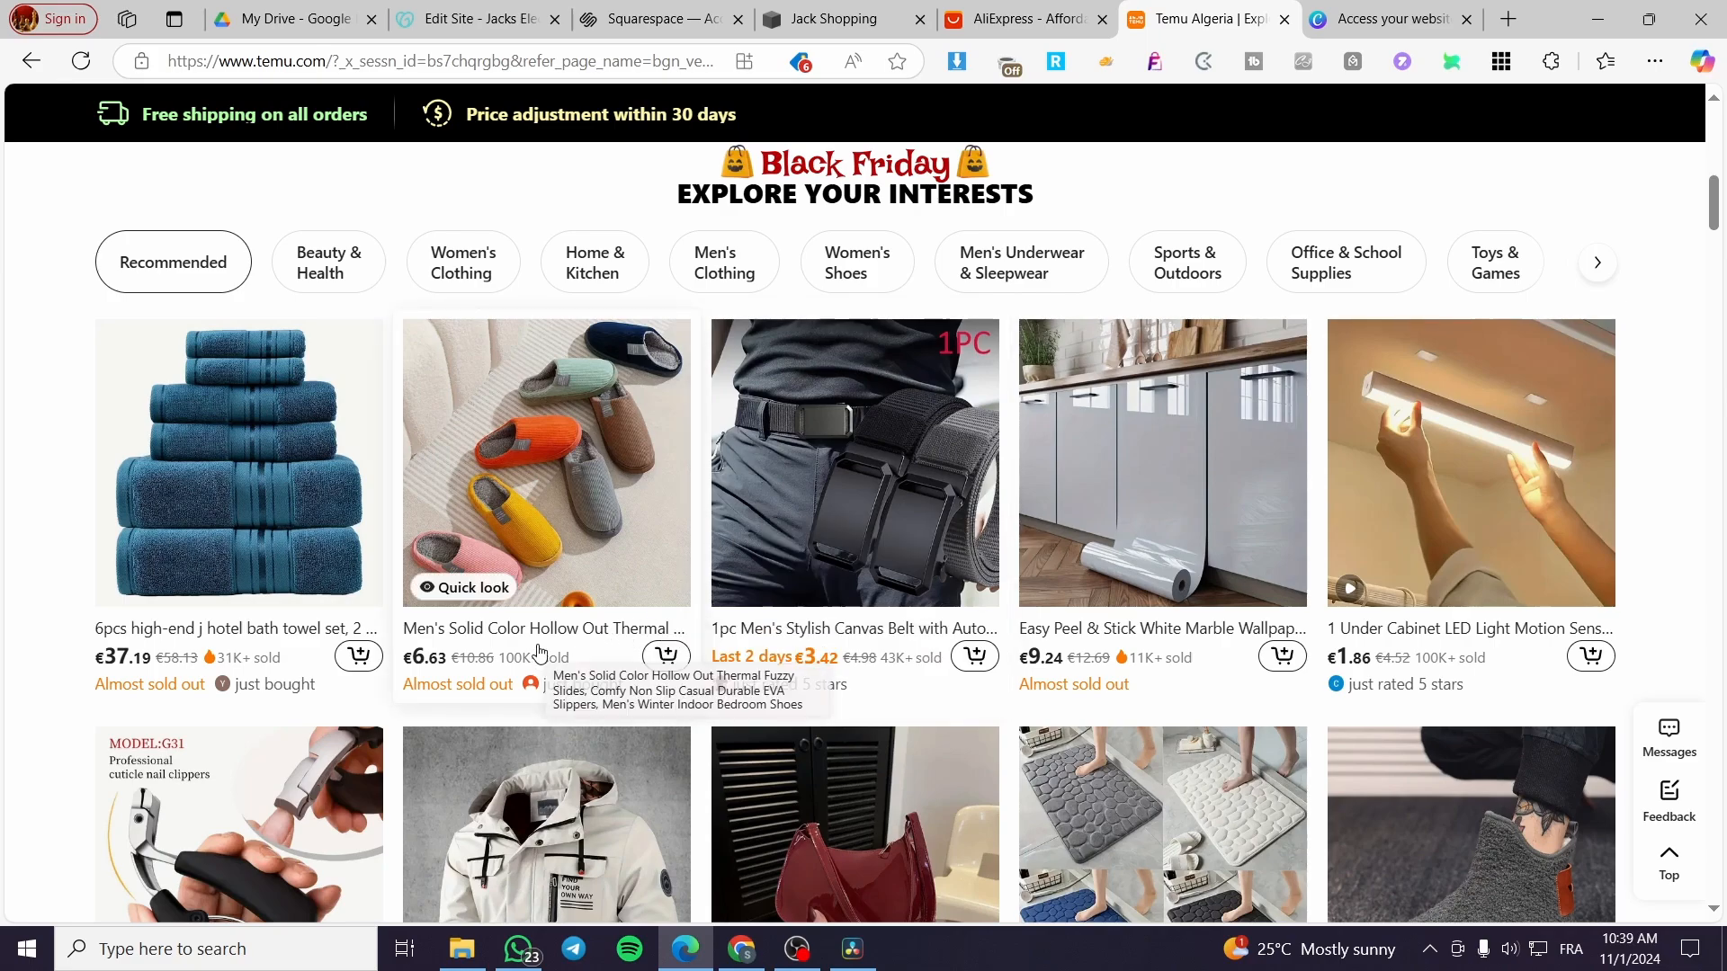
scroll(241, 636, "down", 10)
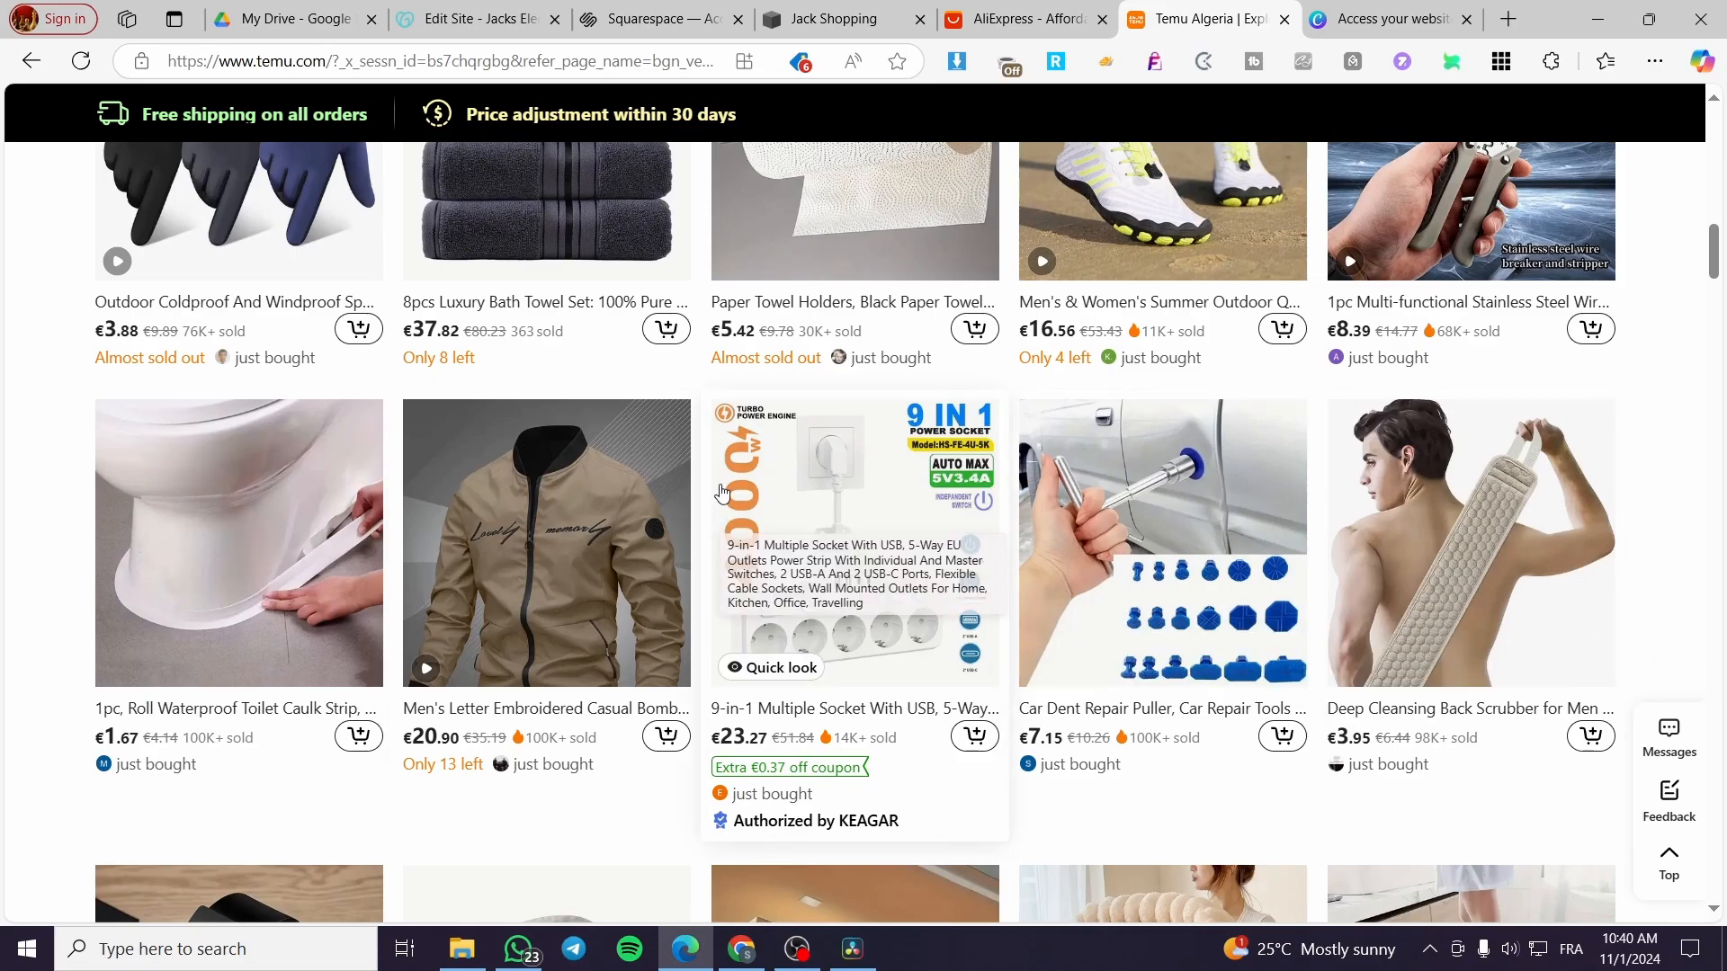
key("ctrl+shift+Tab")
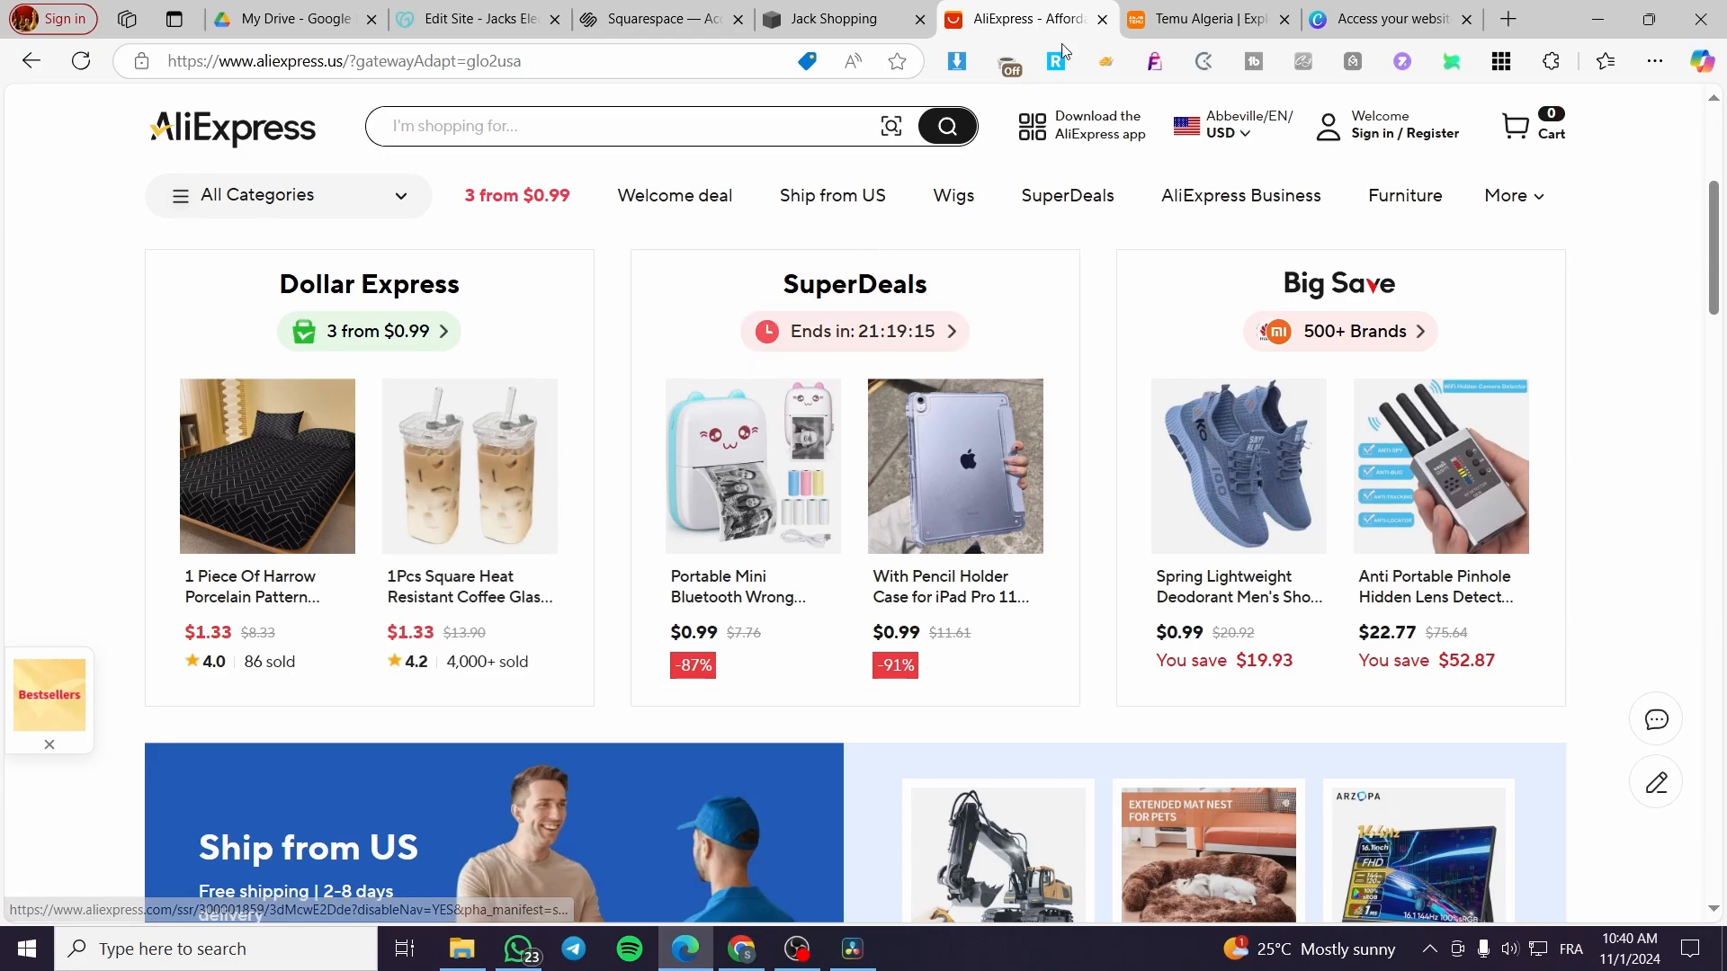
key("ctrl+Tab")
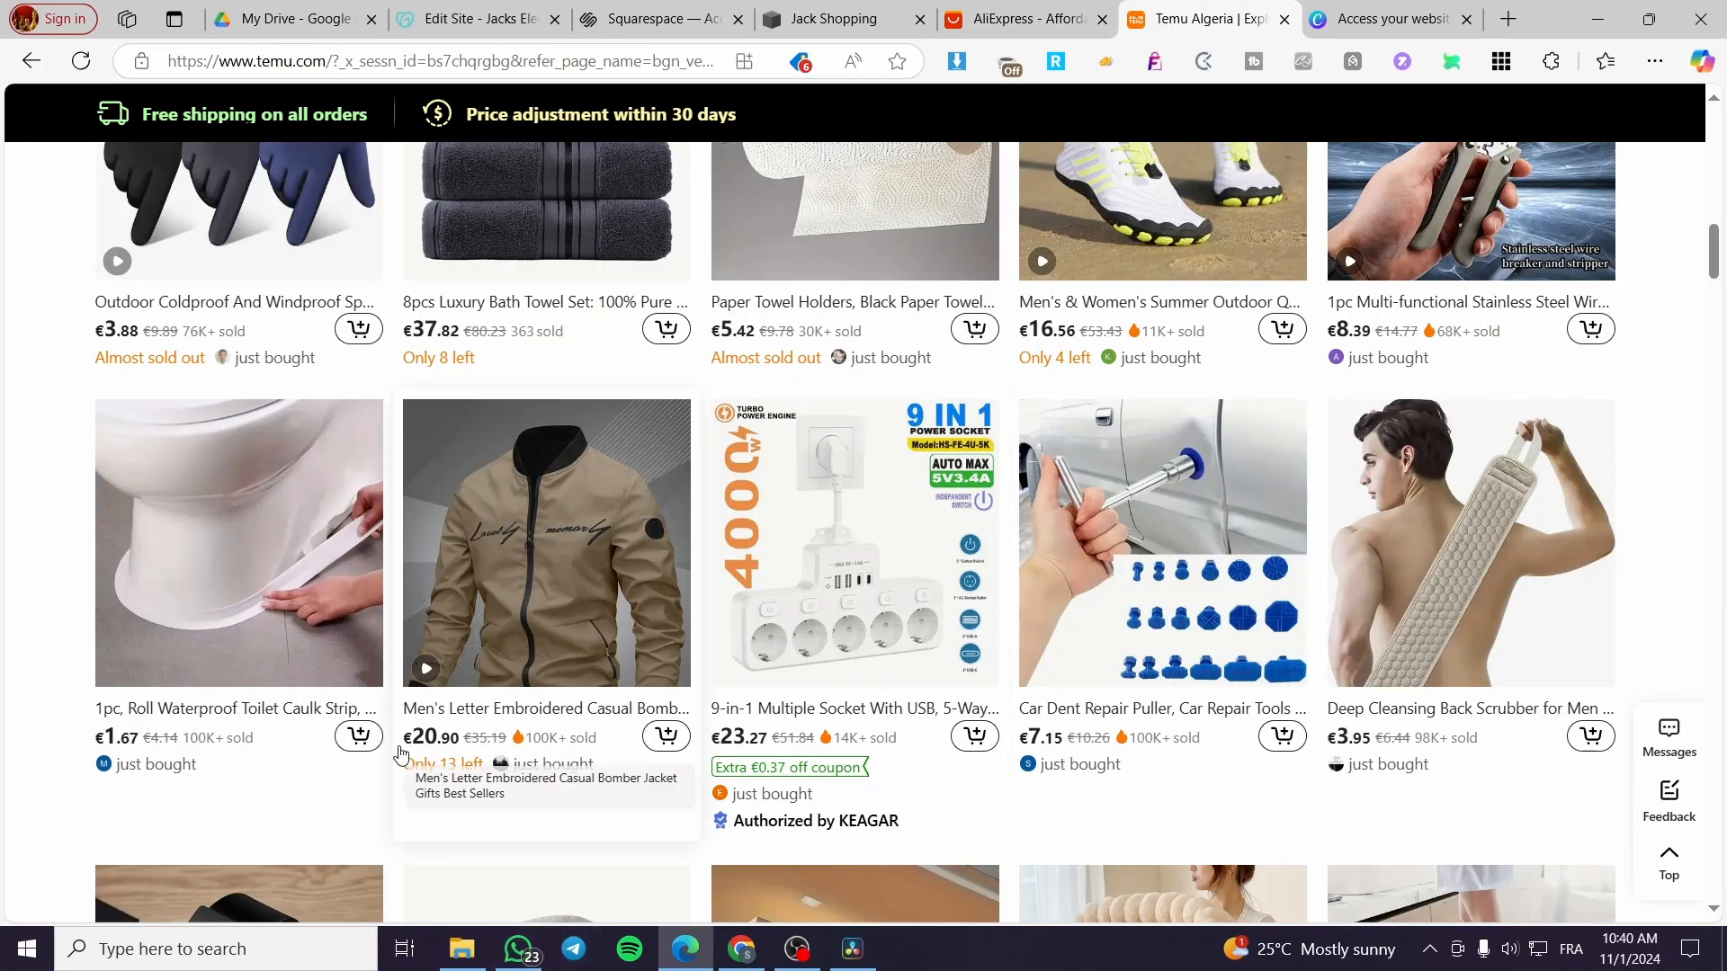
scroll(405, 746, "down", 5)
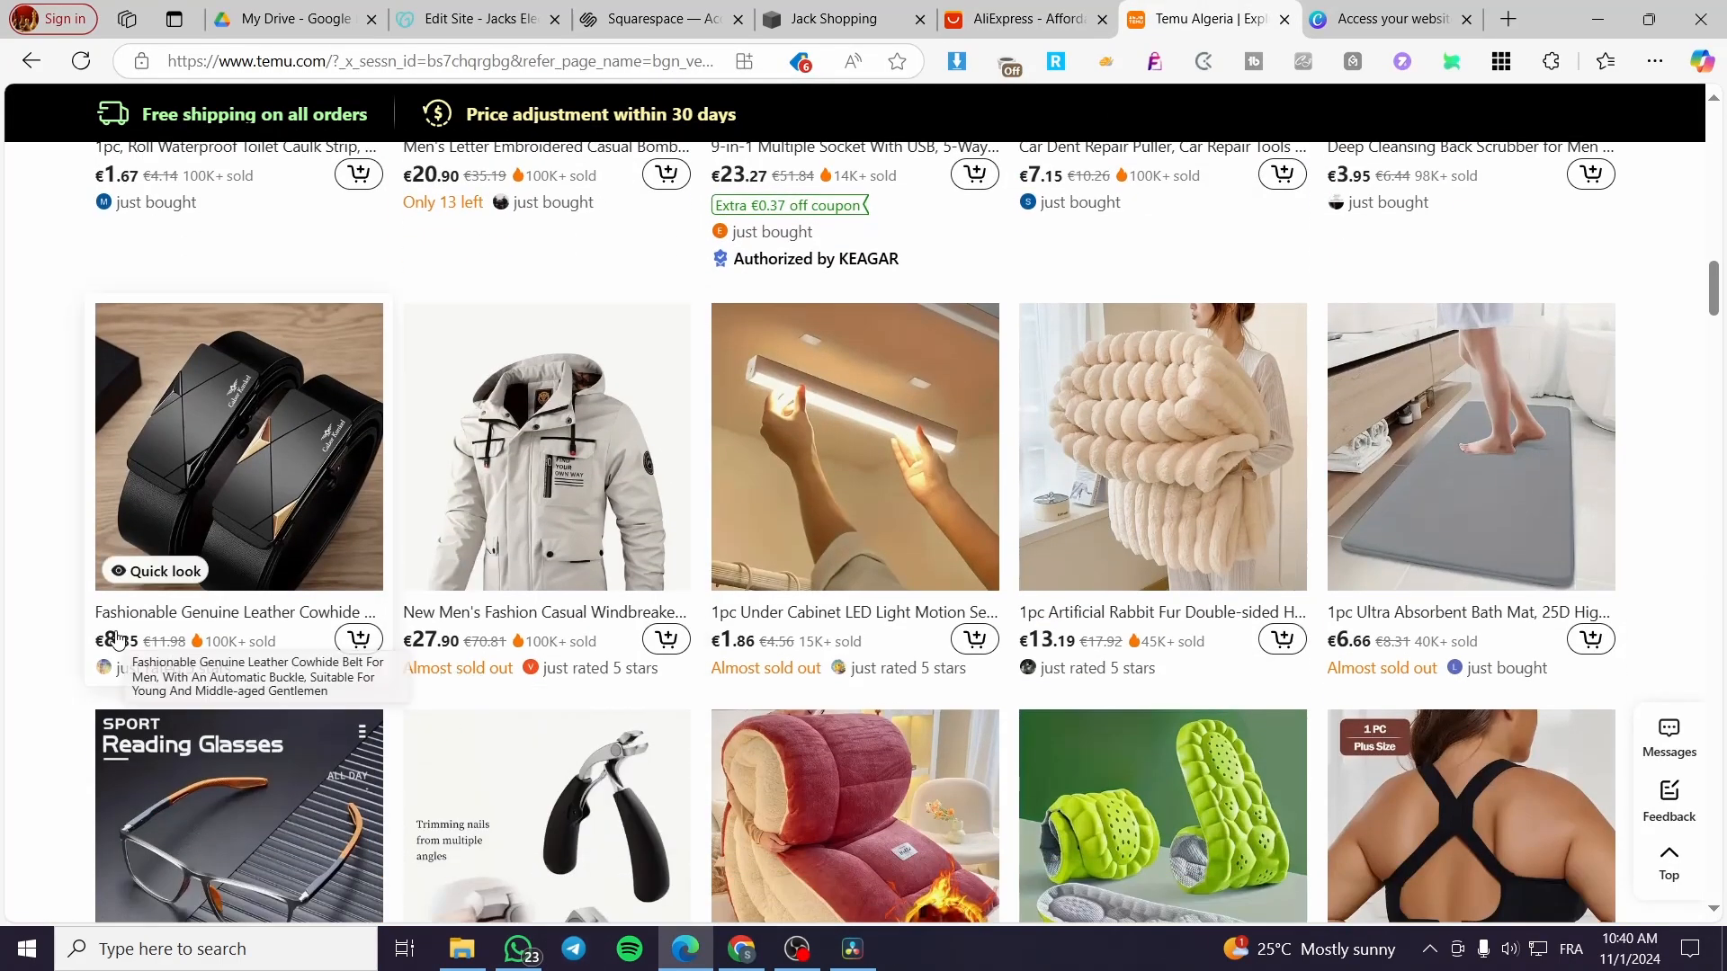
Examine more of Temu's recommended products and their prices as candidates for the store.
scroll(771, 648, "down", 2)
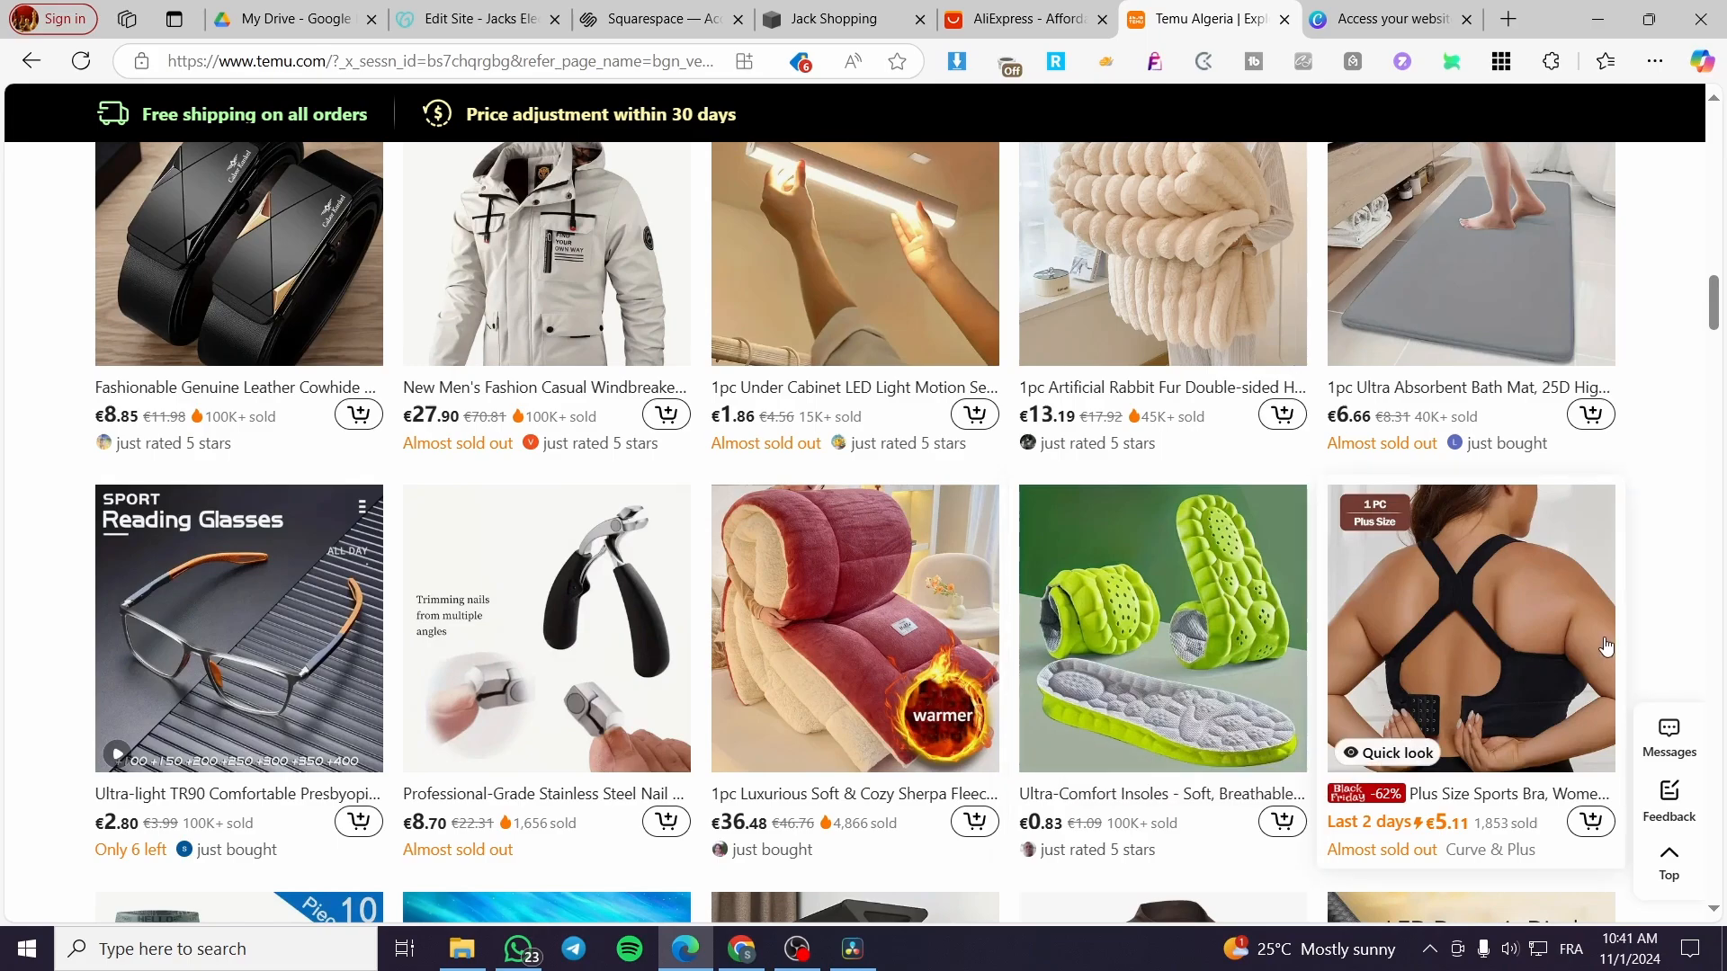
scroll(1485, 666, "up", 6)
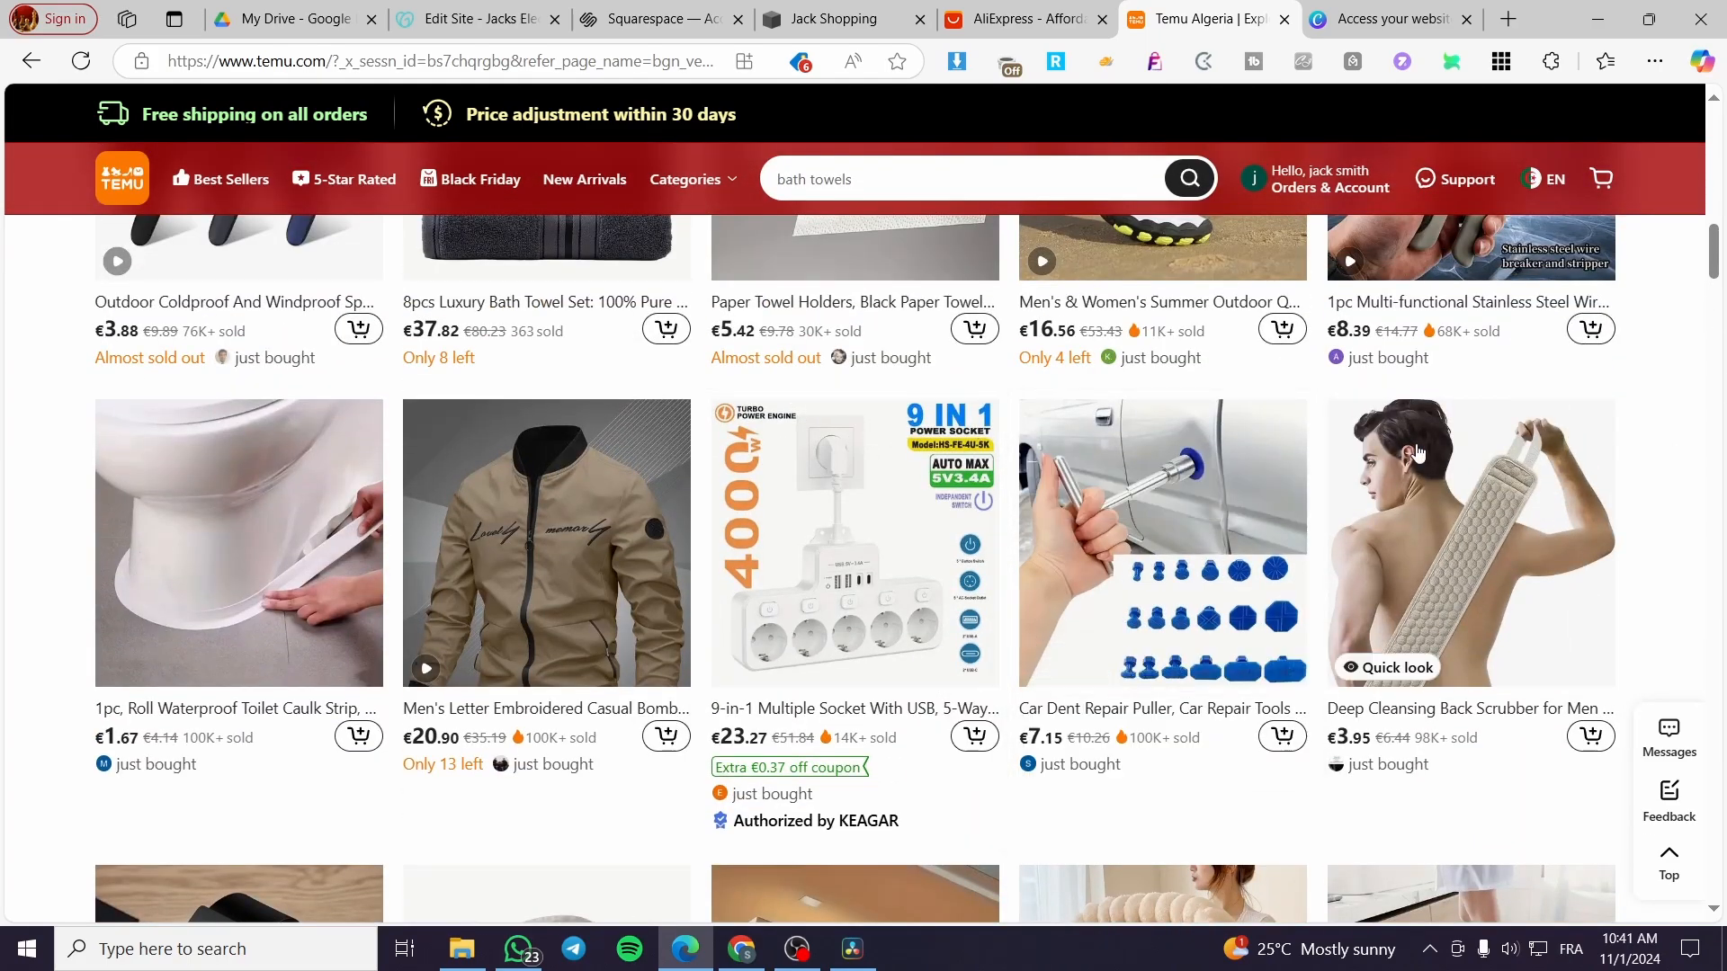
scroll(1403, 441, "up", 3)
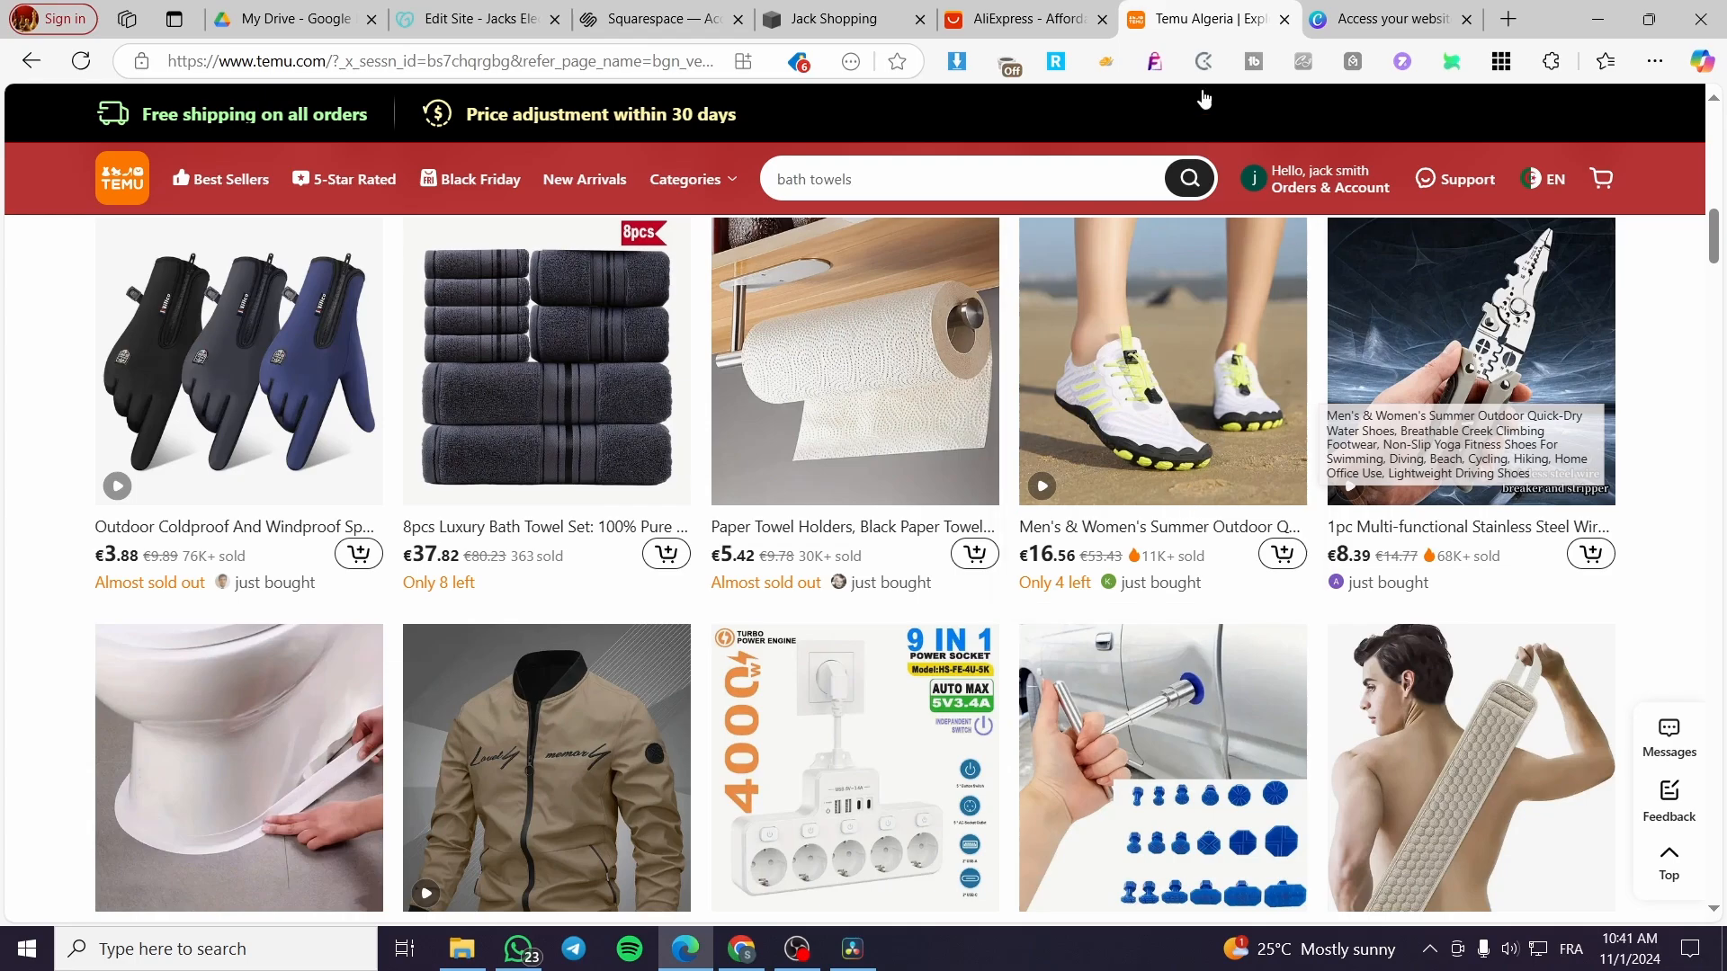
mouse_move(1048, 24)
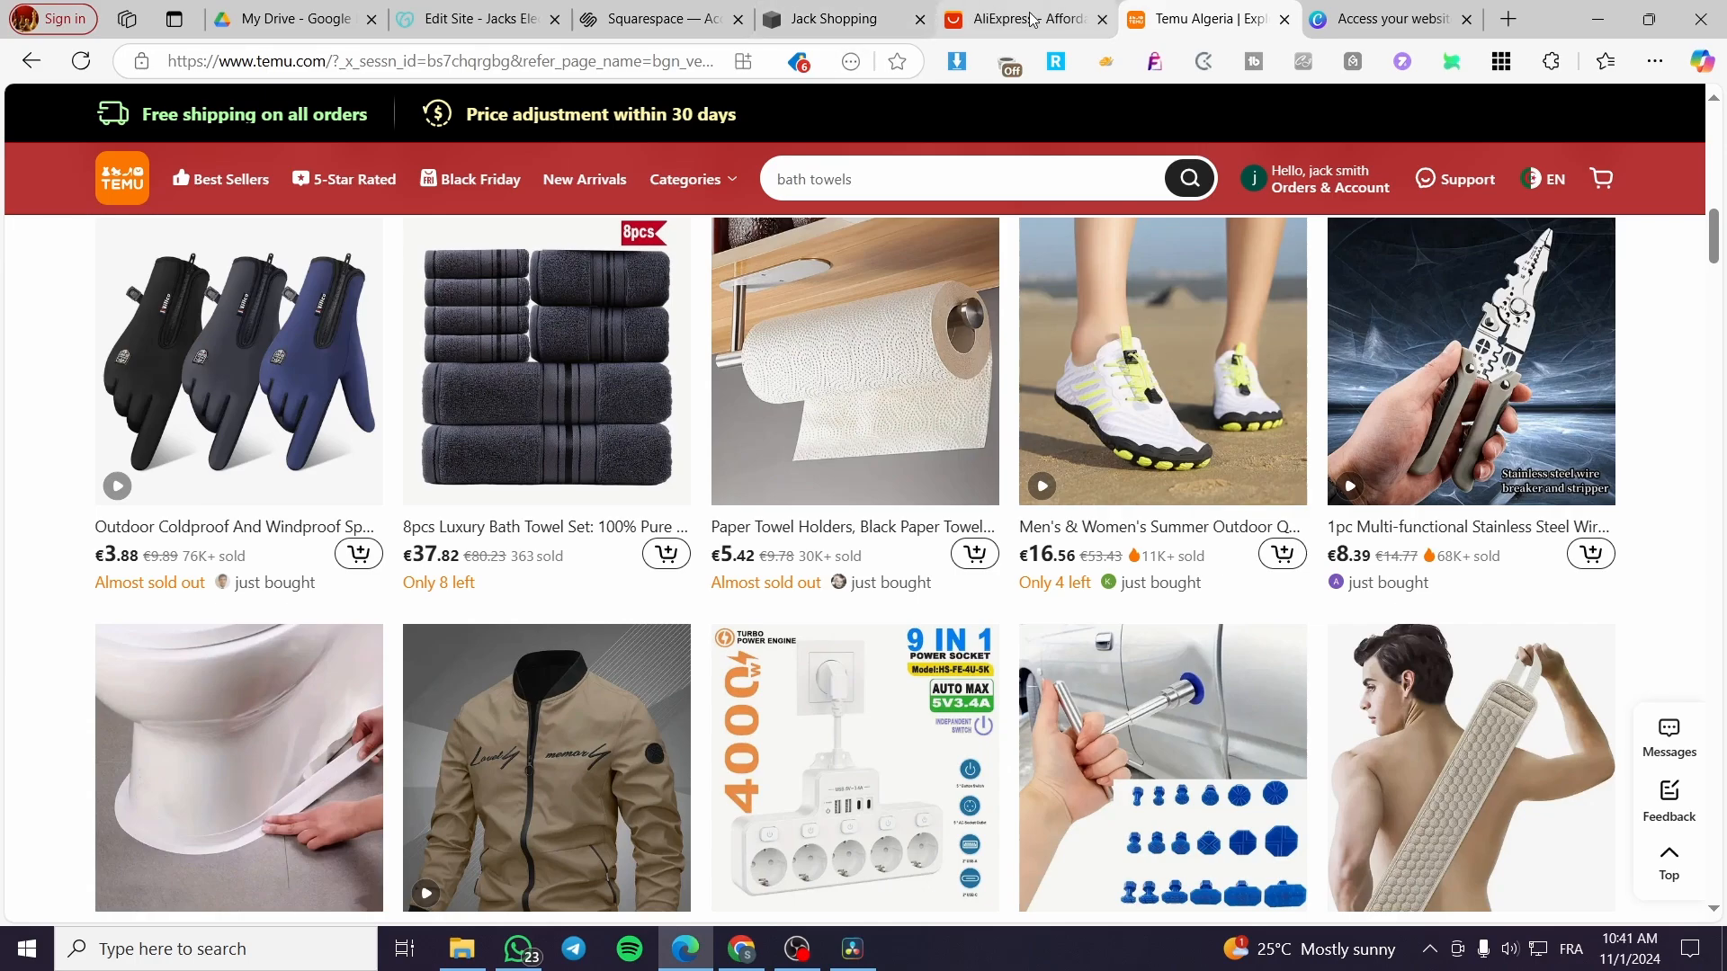
scroll(1107, 561, "up", 3)
scroll(1108, 561, "up", 2)
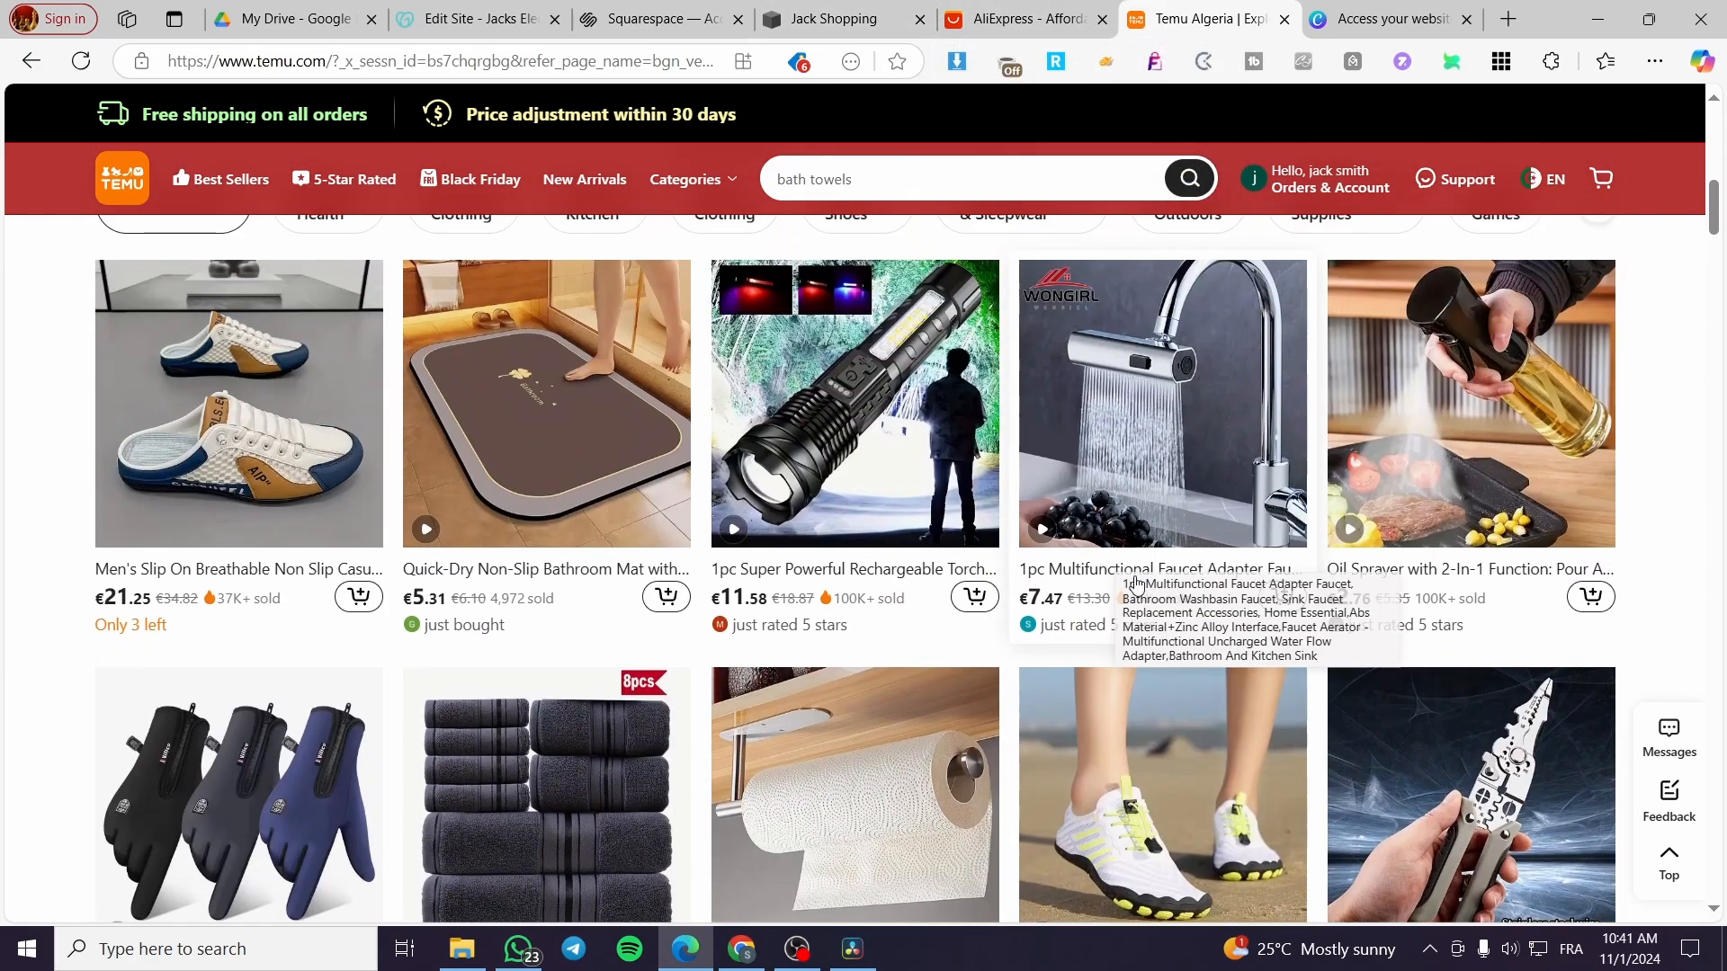
scroll(1138, 560, "up", 1)
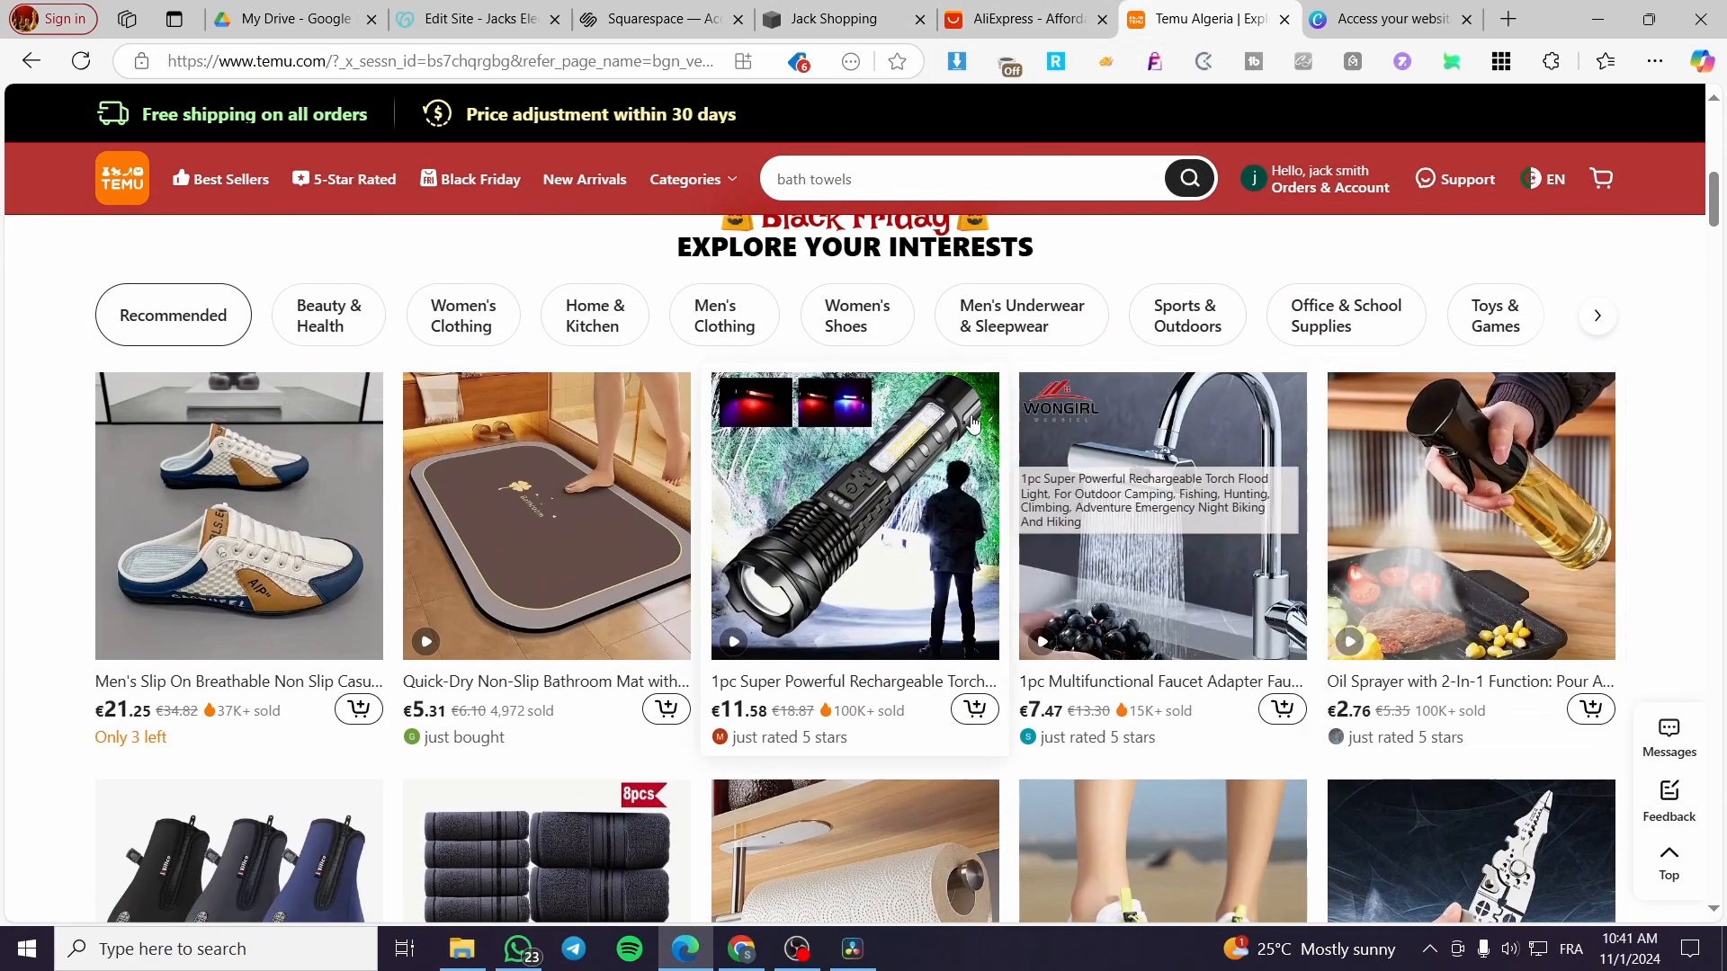
Switch to the AliExpress site and search it for "sport shoes".
left_click(1017, 20)
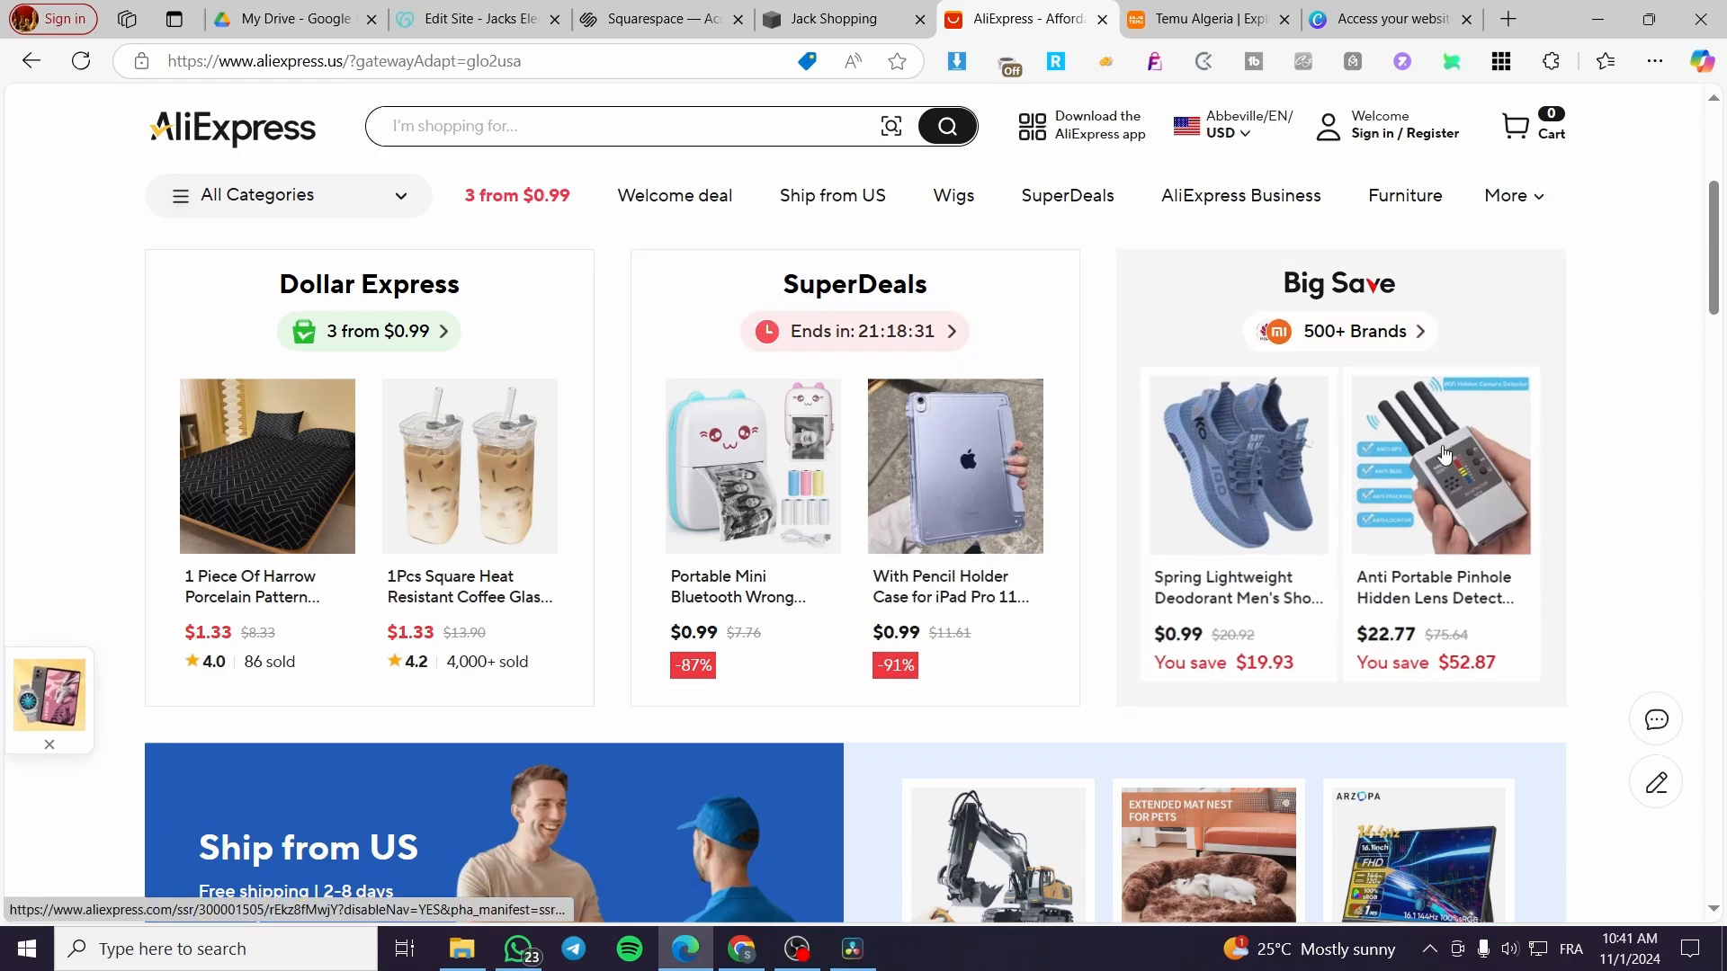
scroll(1464, 450, "down", 6)
scroll(1464, 451, "up", 11)
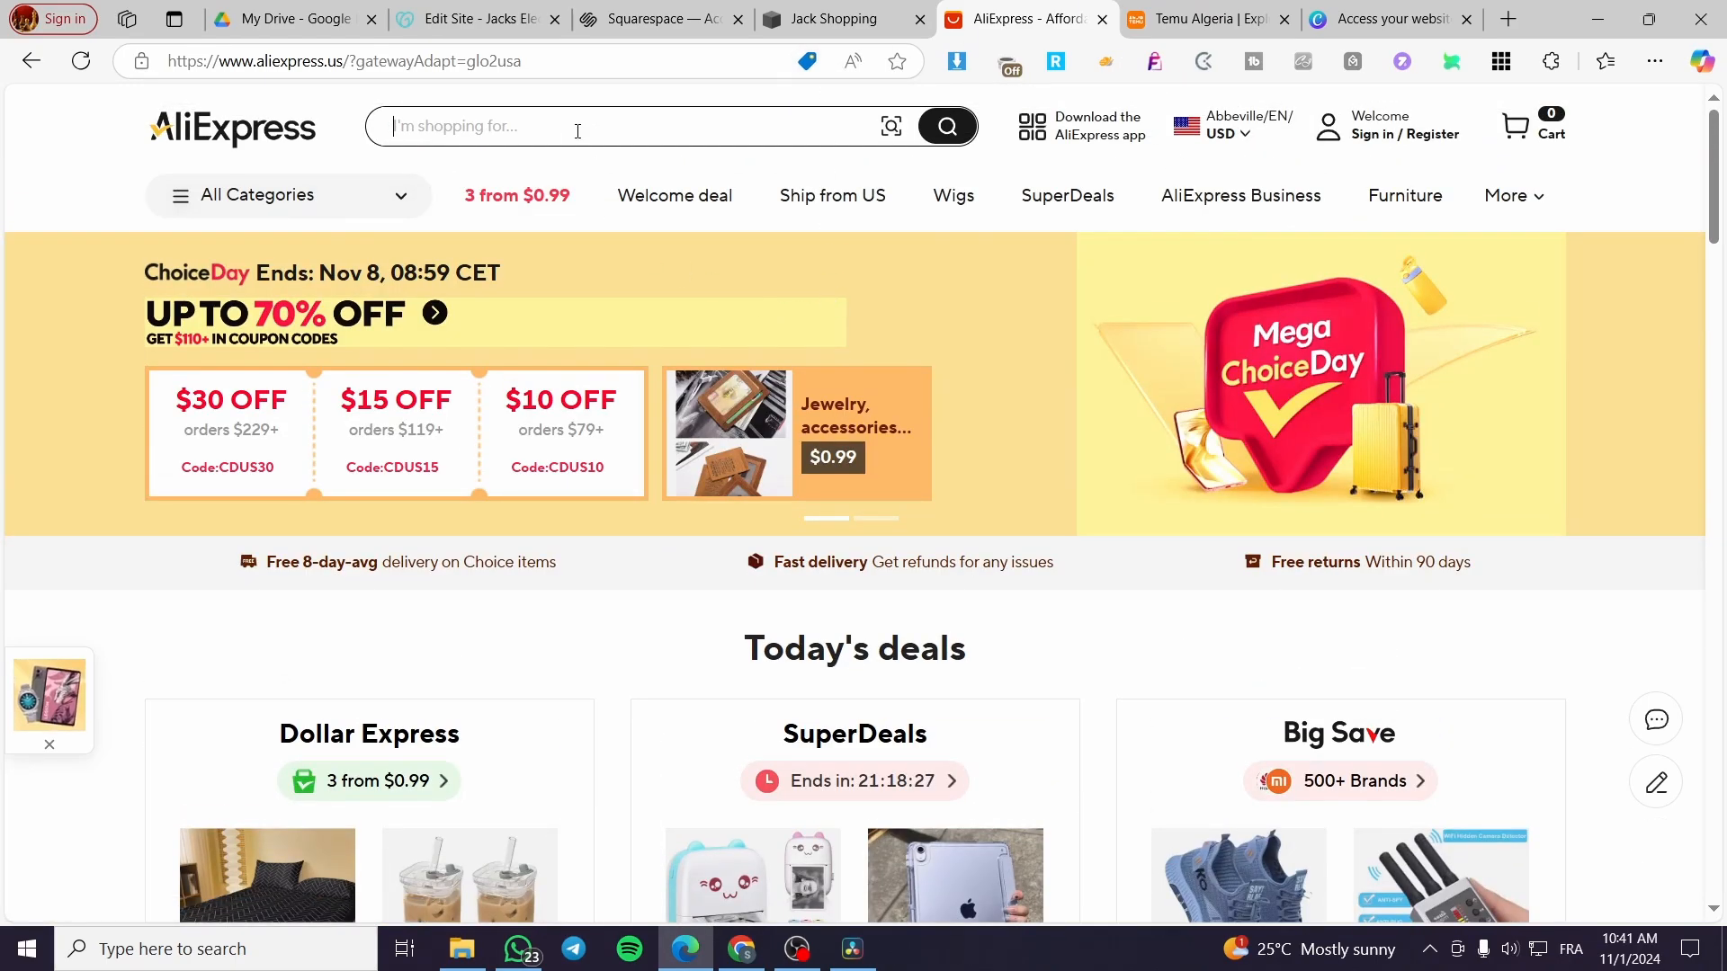
type("s")
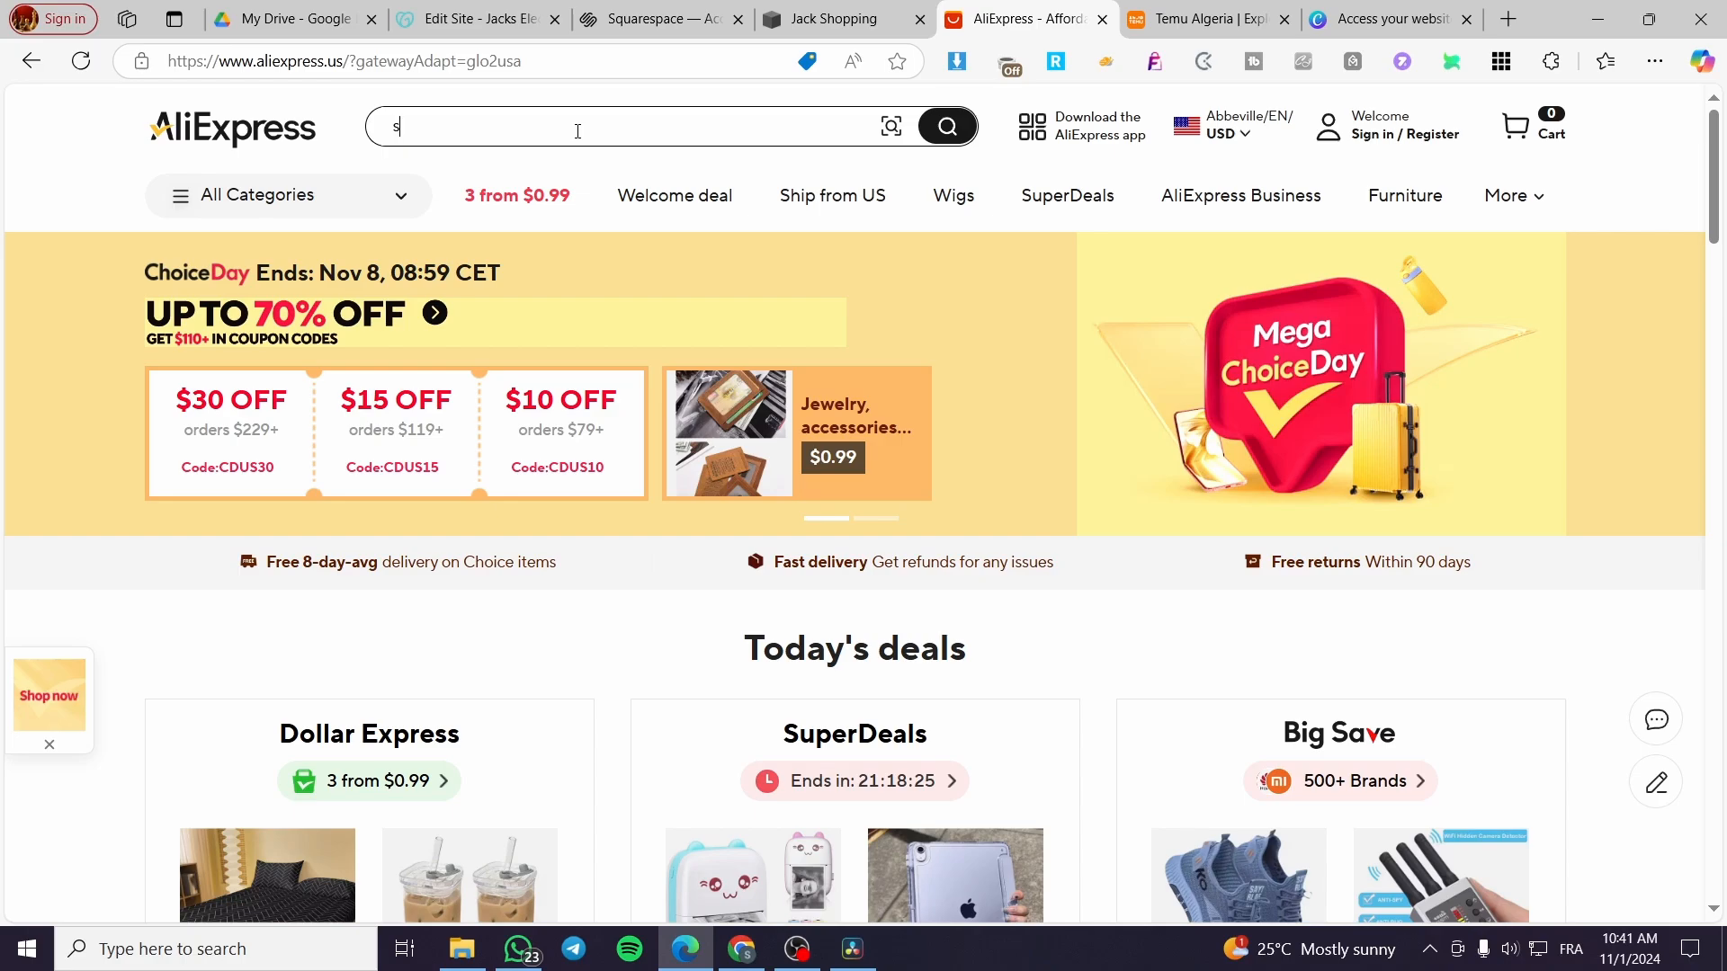
type("port shoes")
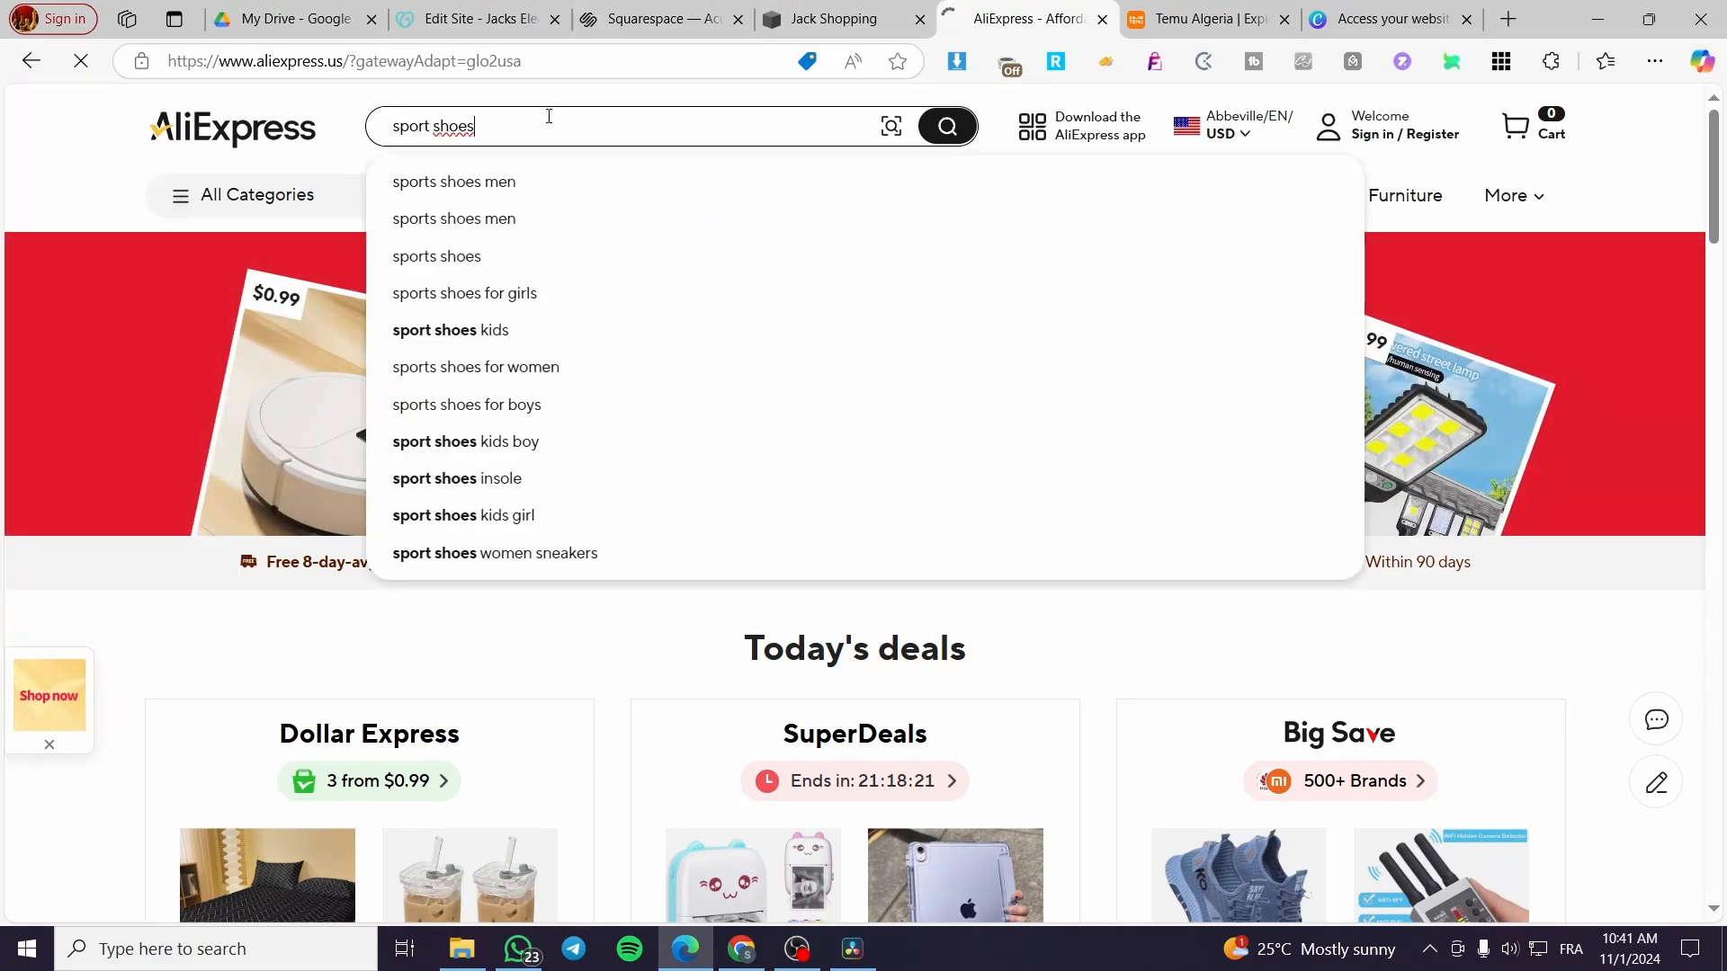
key("Return")
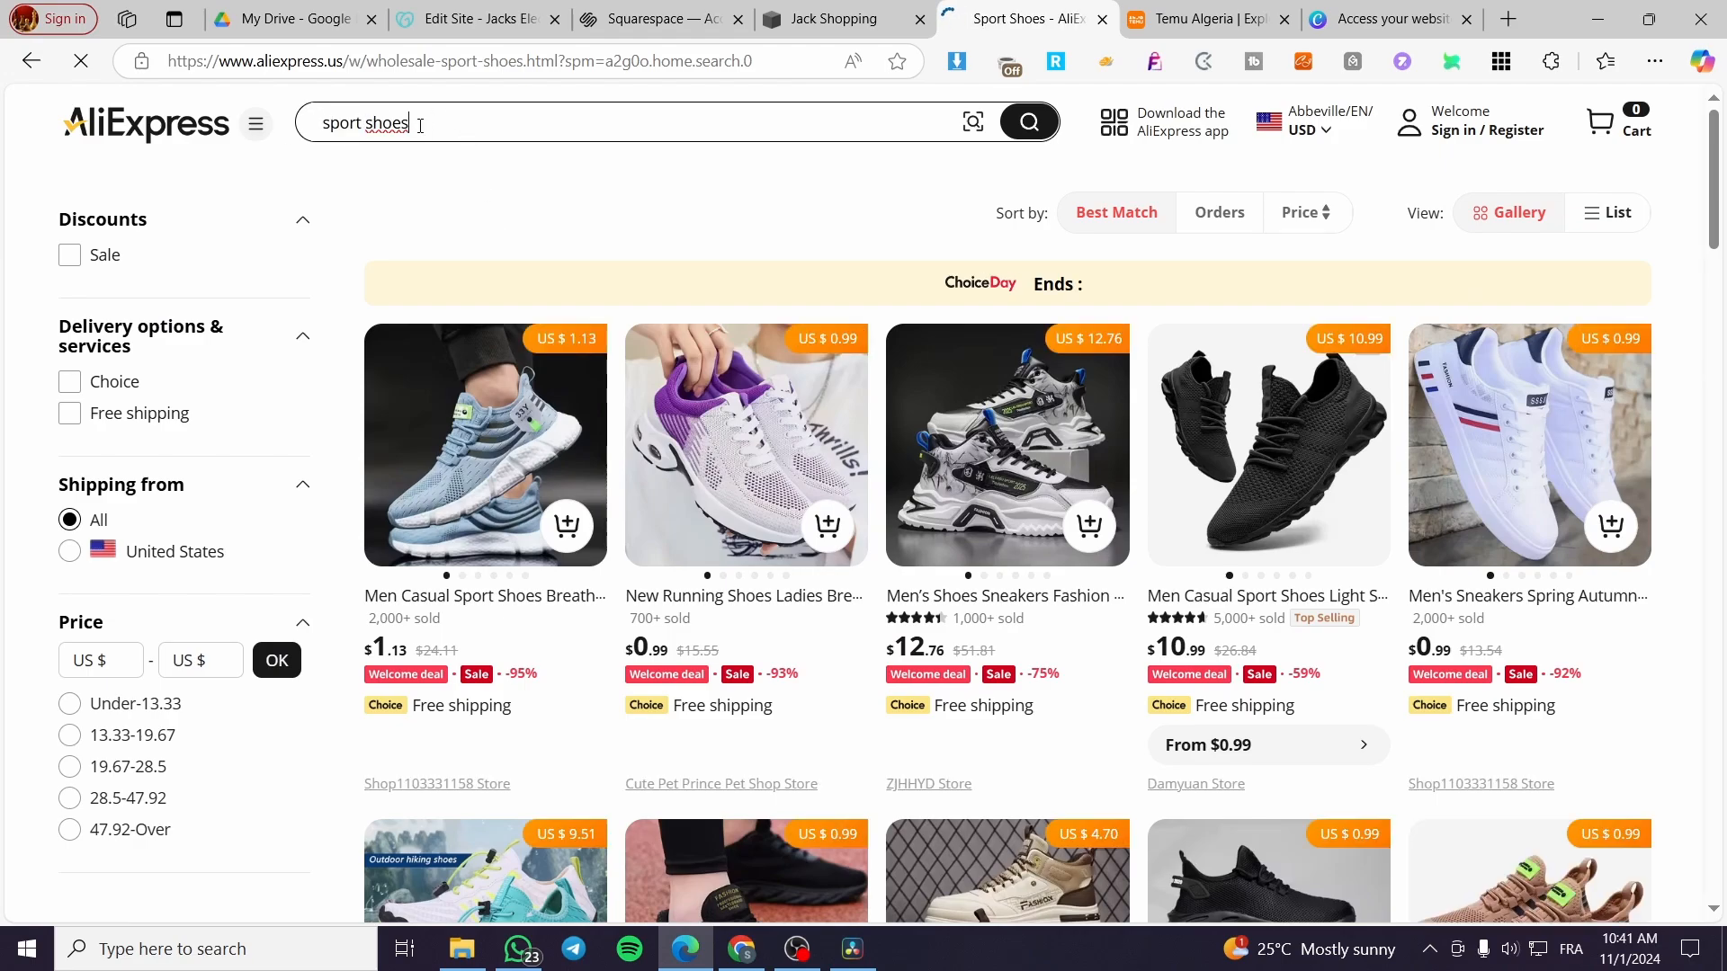
Copy the search term "sport shoes" to Temu, search for it there and review the listed shoes and prices.
left_click_drag(412, 127, 311, 132)
key("ctrl+c")
left_click(1197, 18)
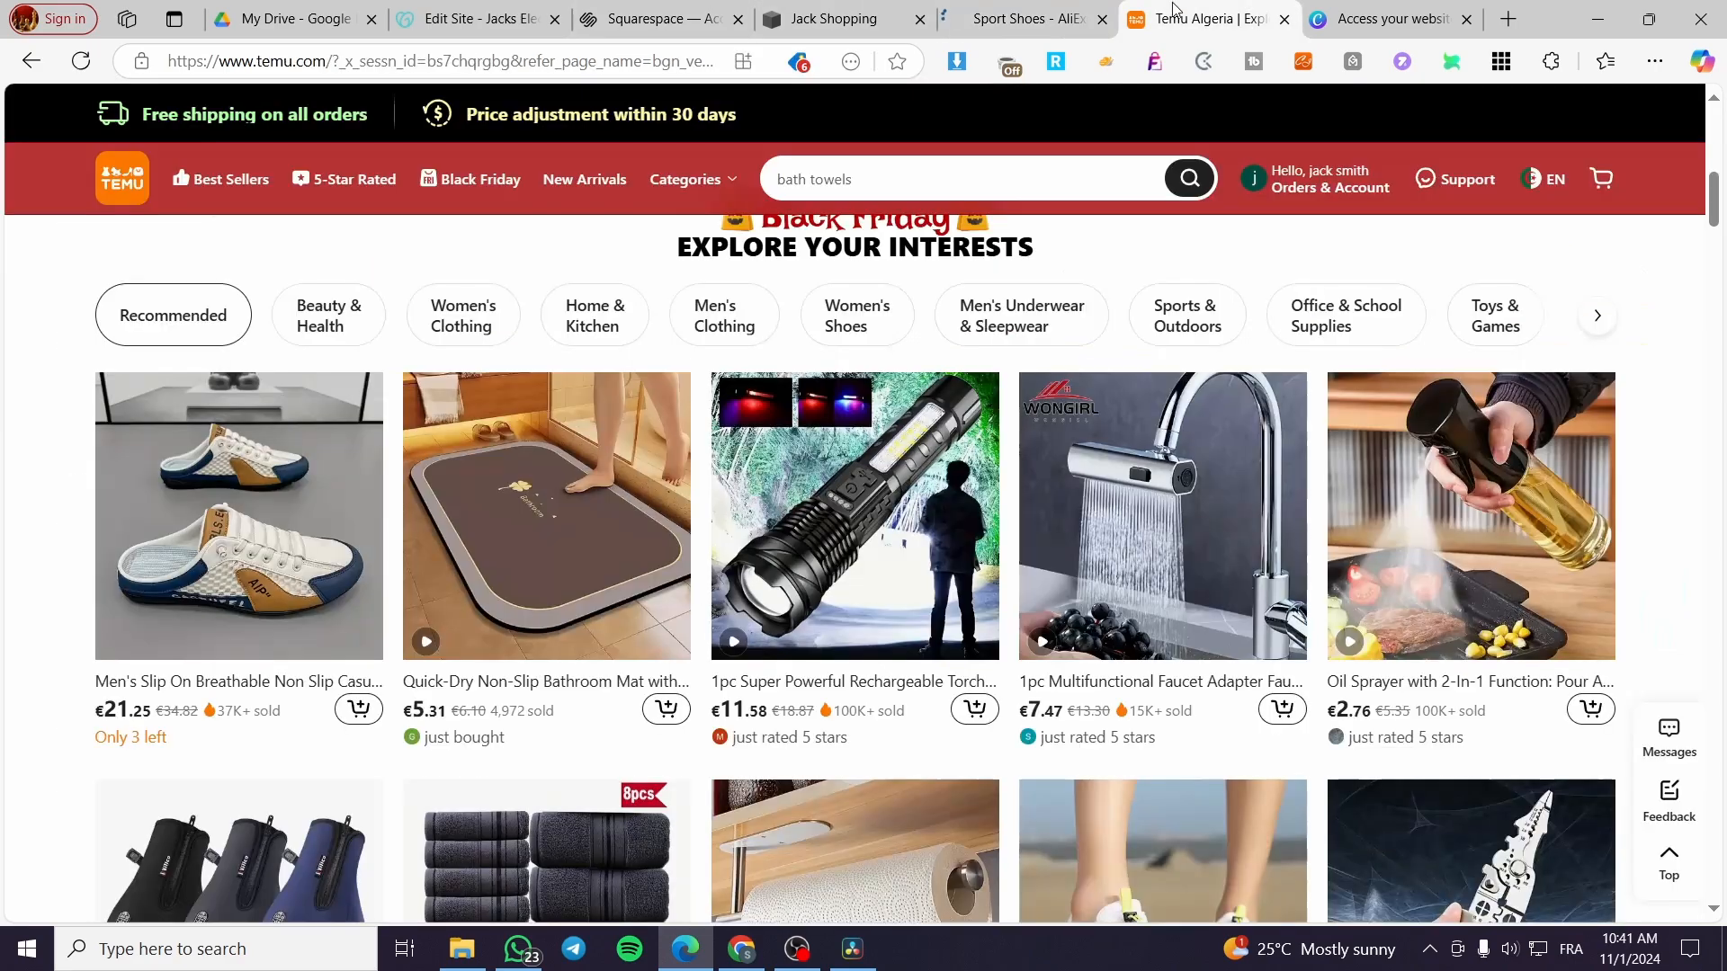
left_click(925, 171)
type("v")
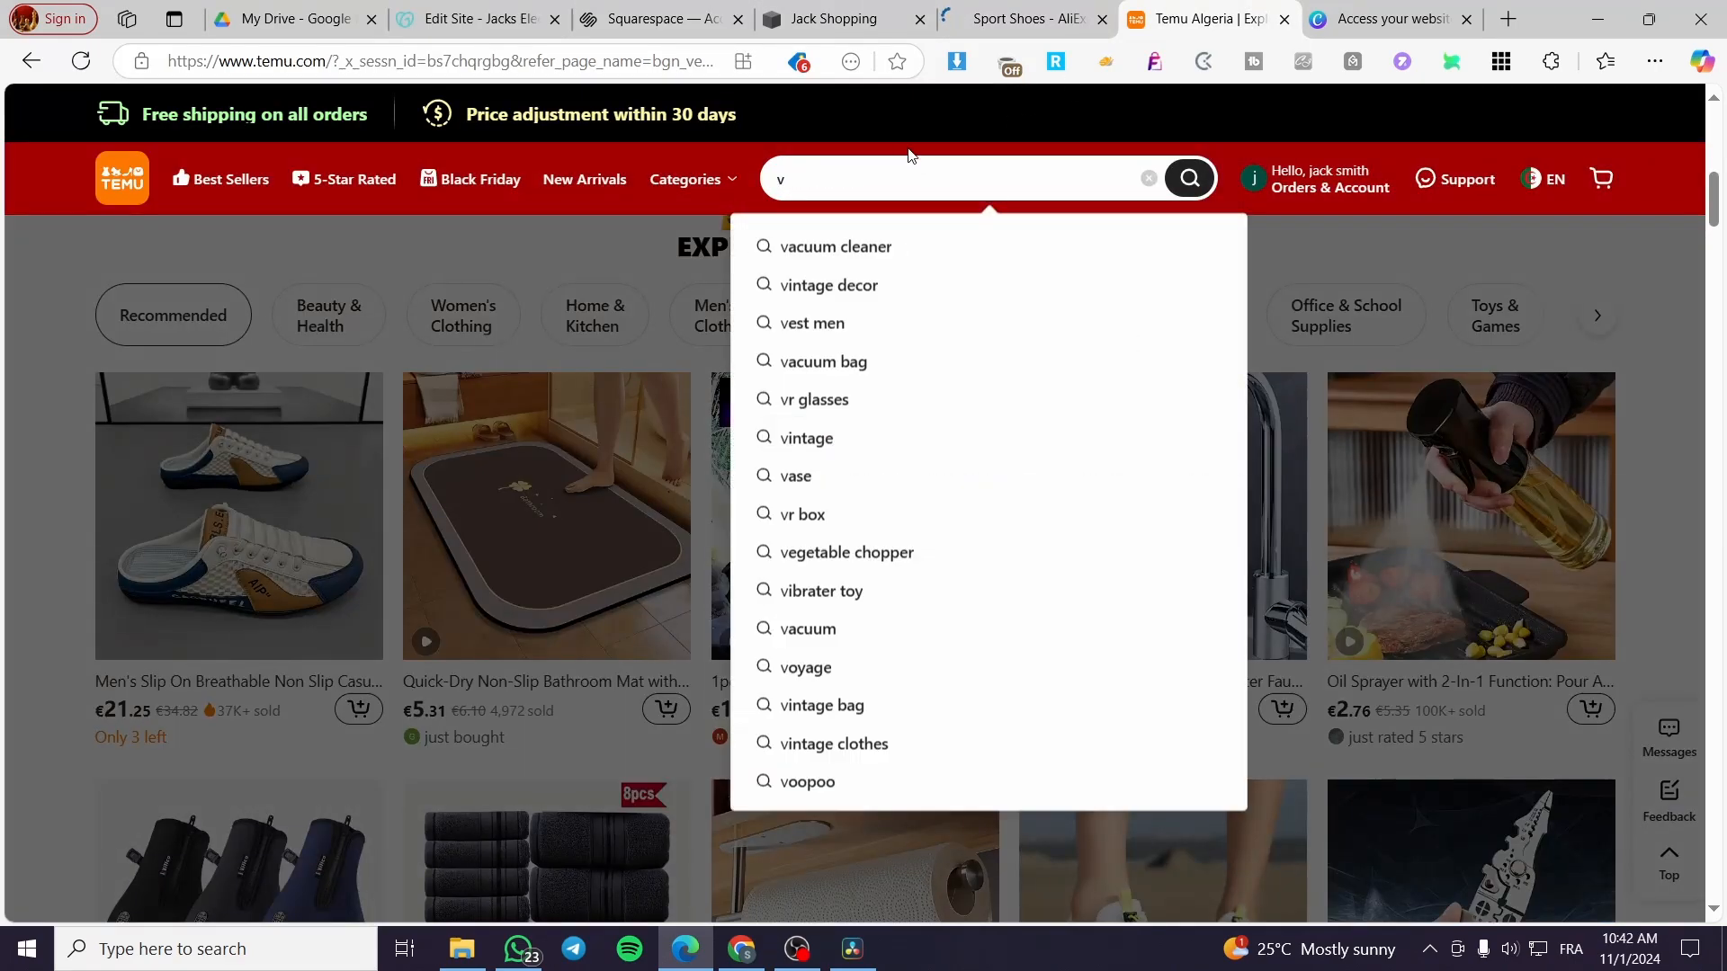
key("BackSpace")
key("ctrl+v")
key("Return")
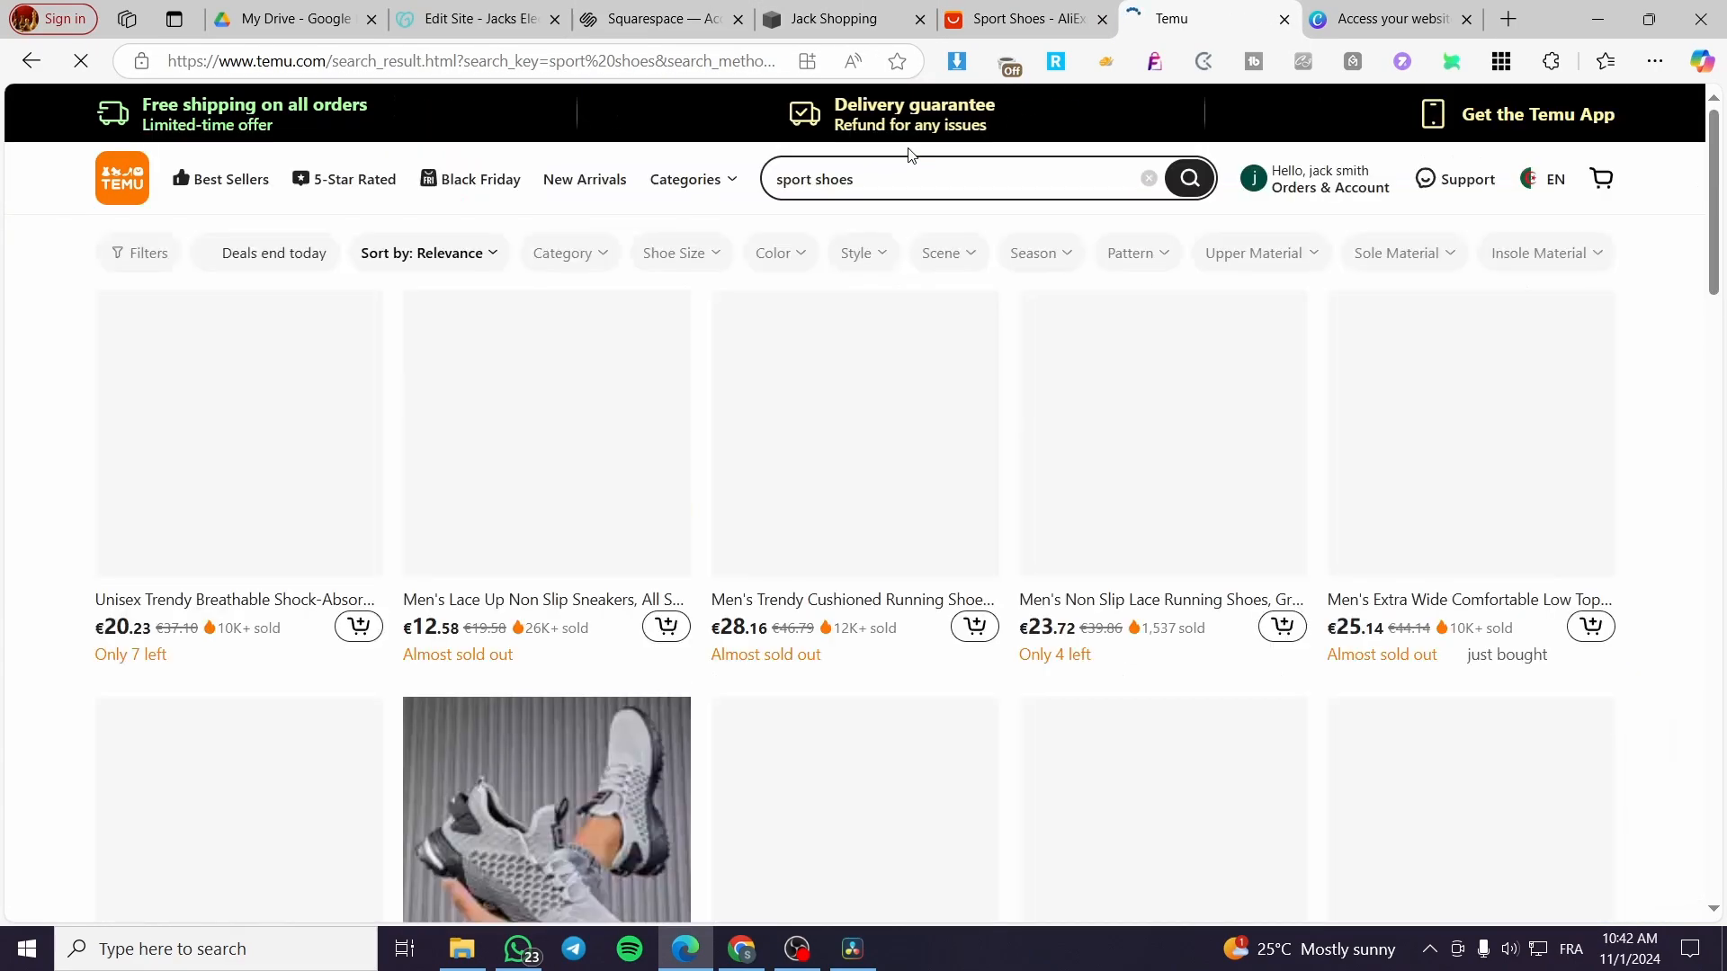
scroll(168, 717, "down", 3)
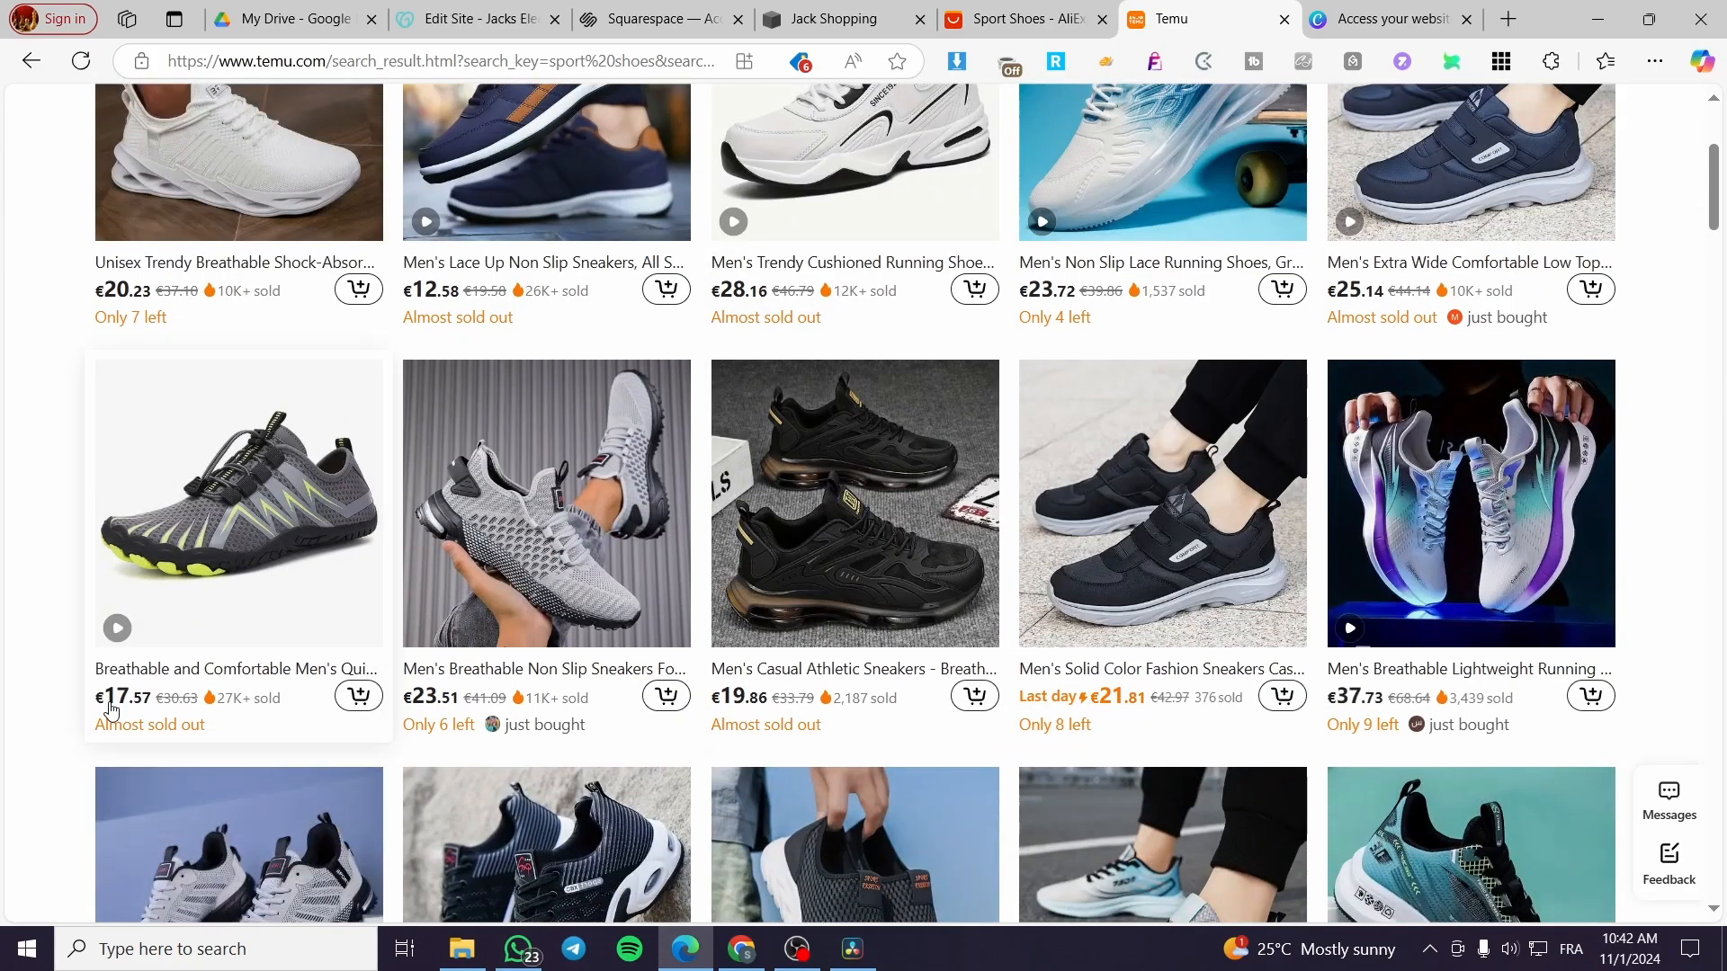
scroll(144, 641, "up", 3)
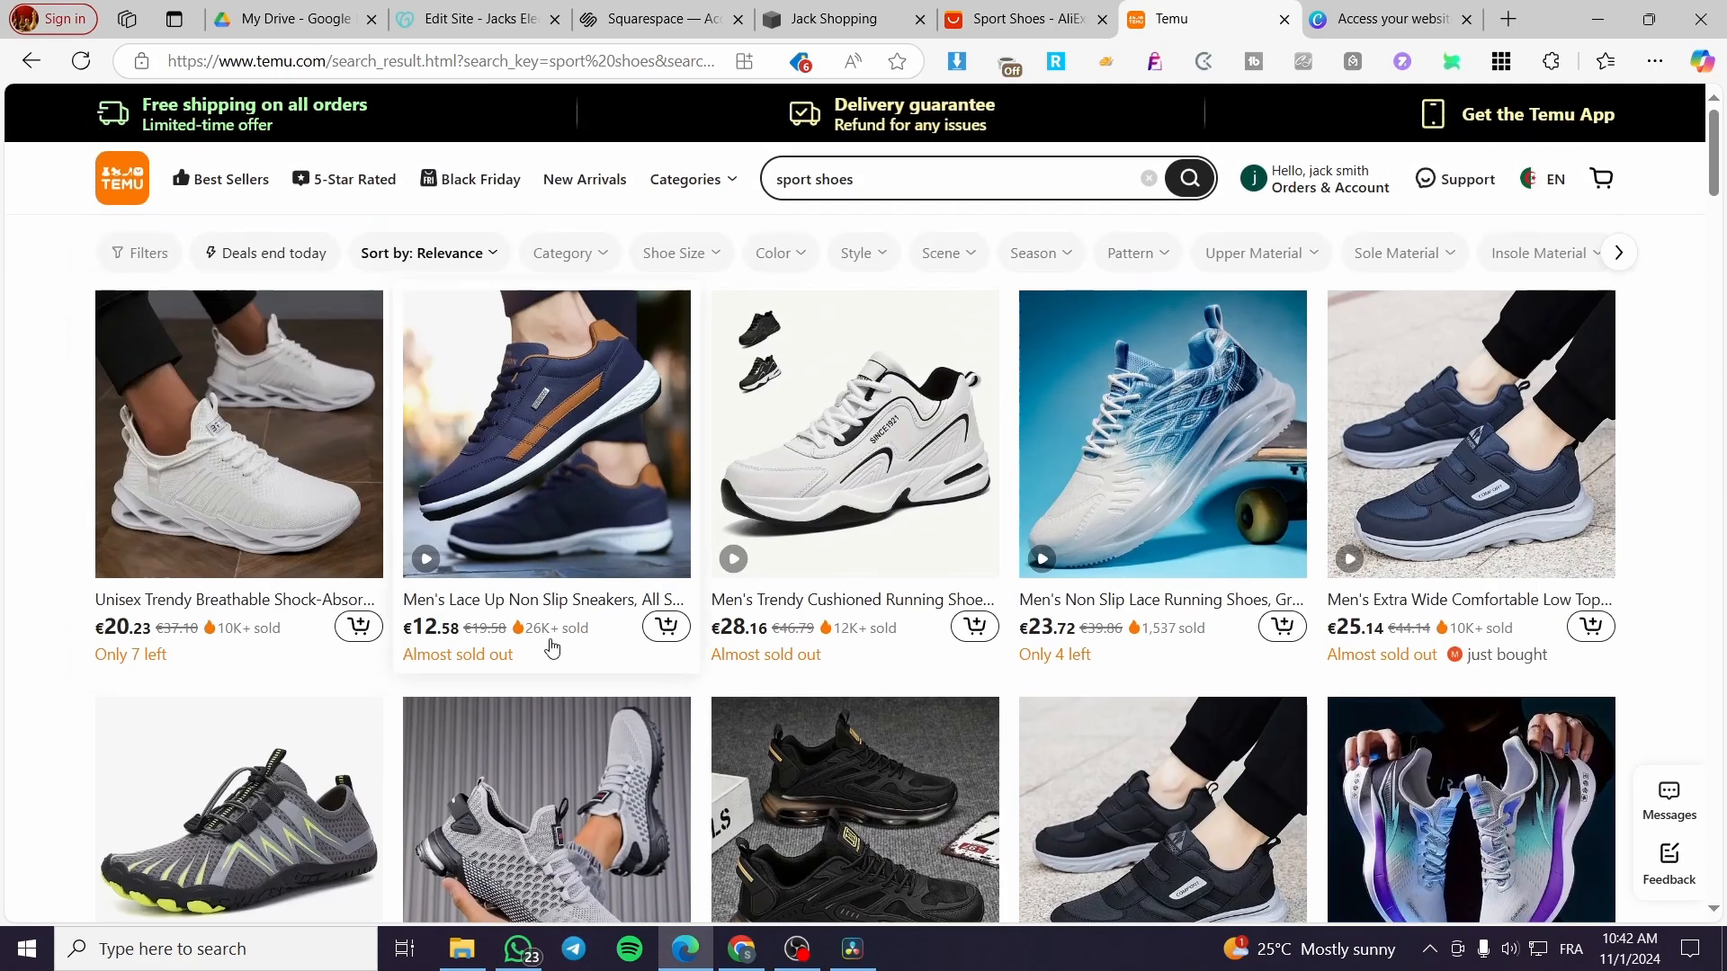
scroll(1182, 660, "down", 2)
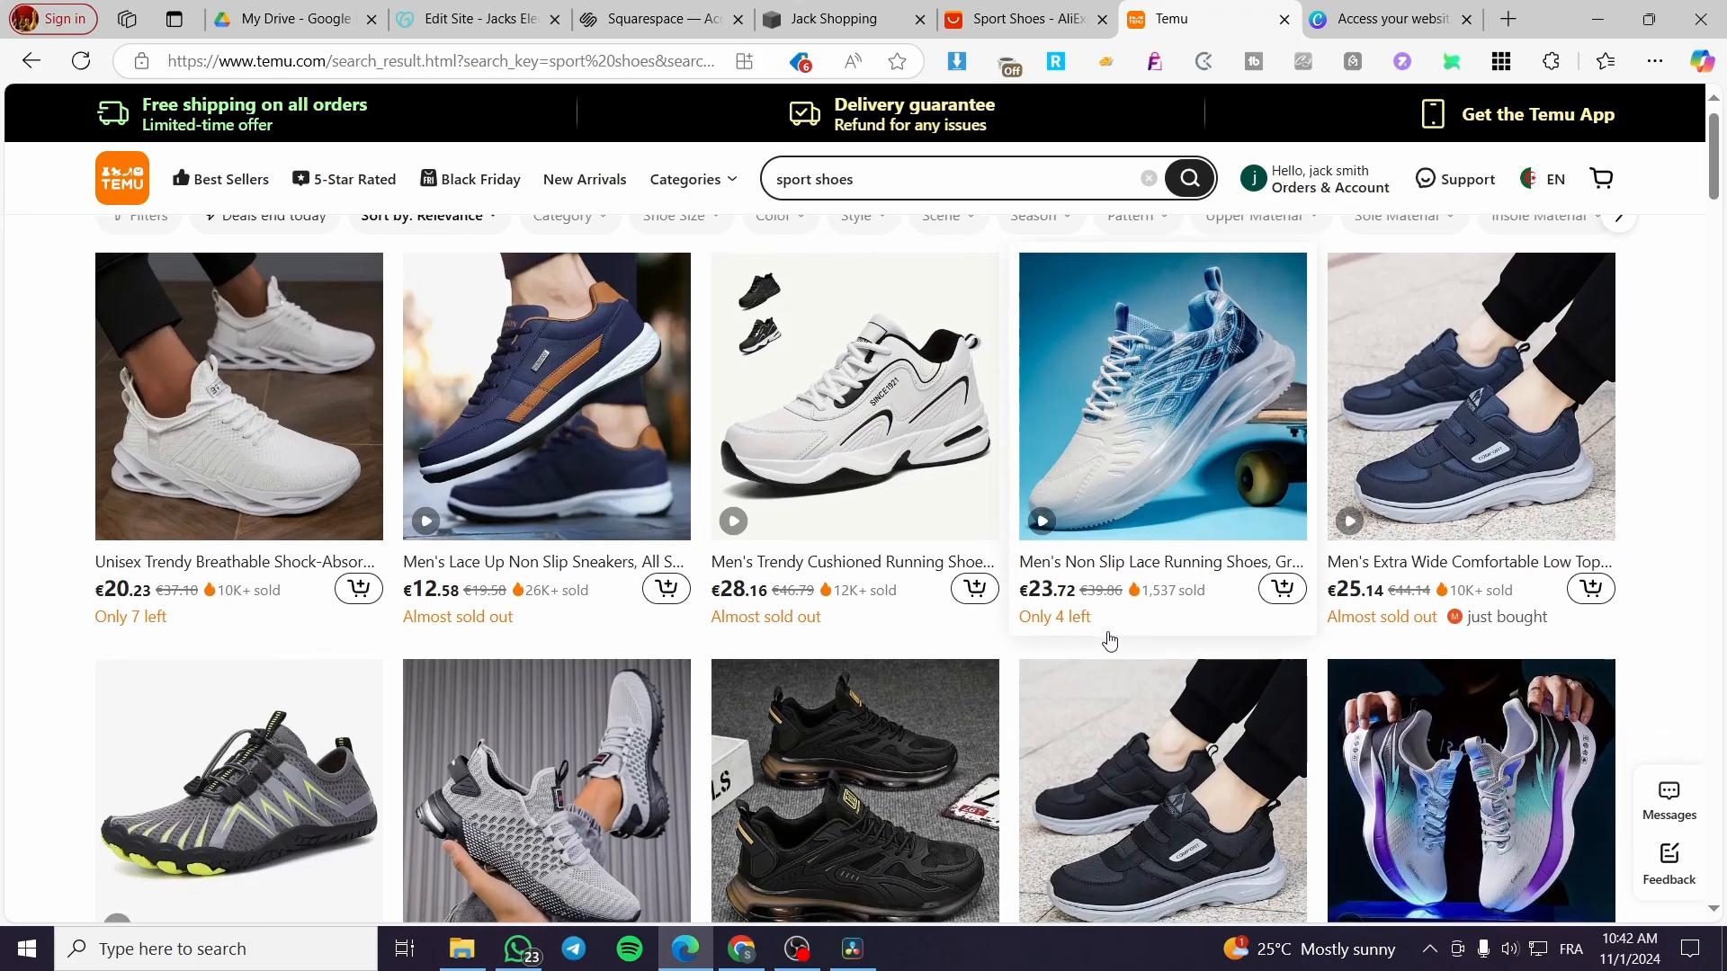
Return to the AliExpress sport shoes results and compare their prices and offers with Temu's.
left_click(1025, 19)
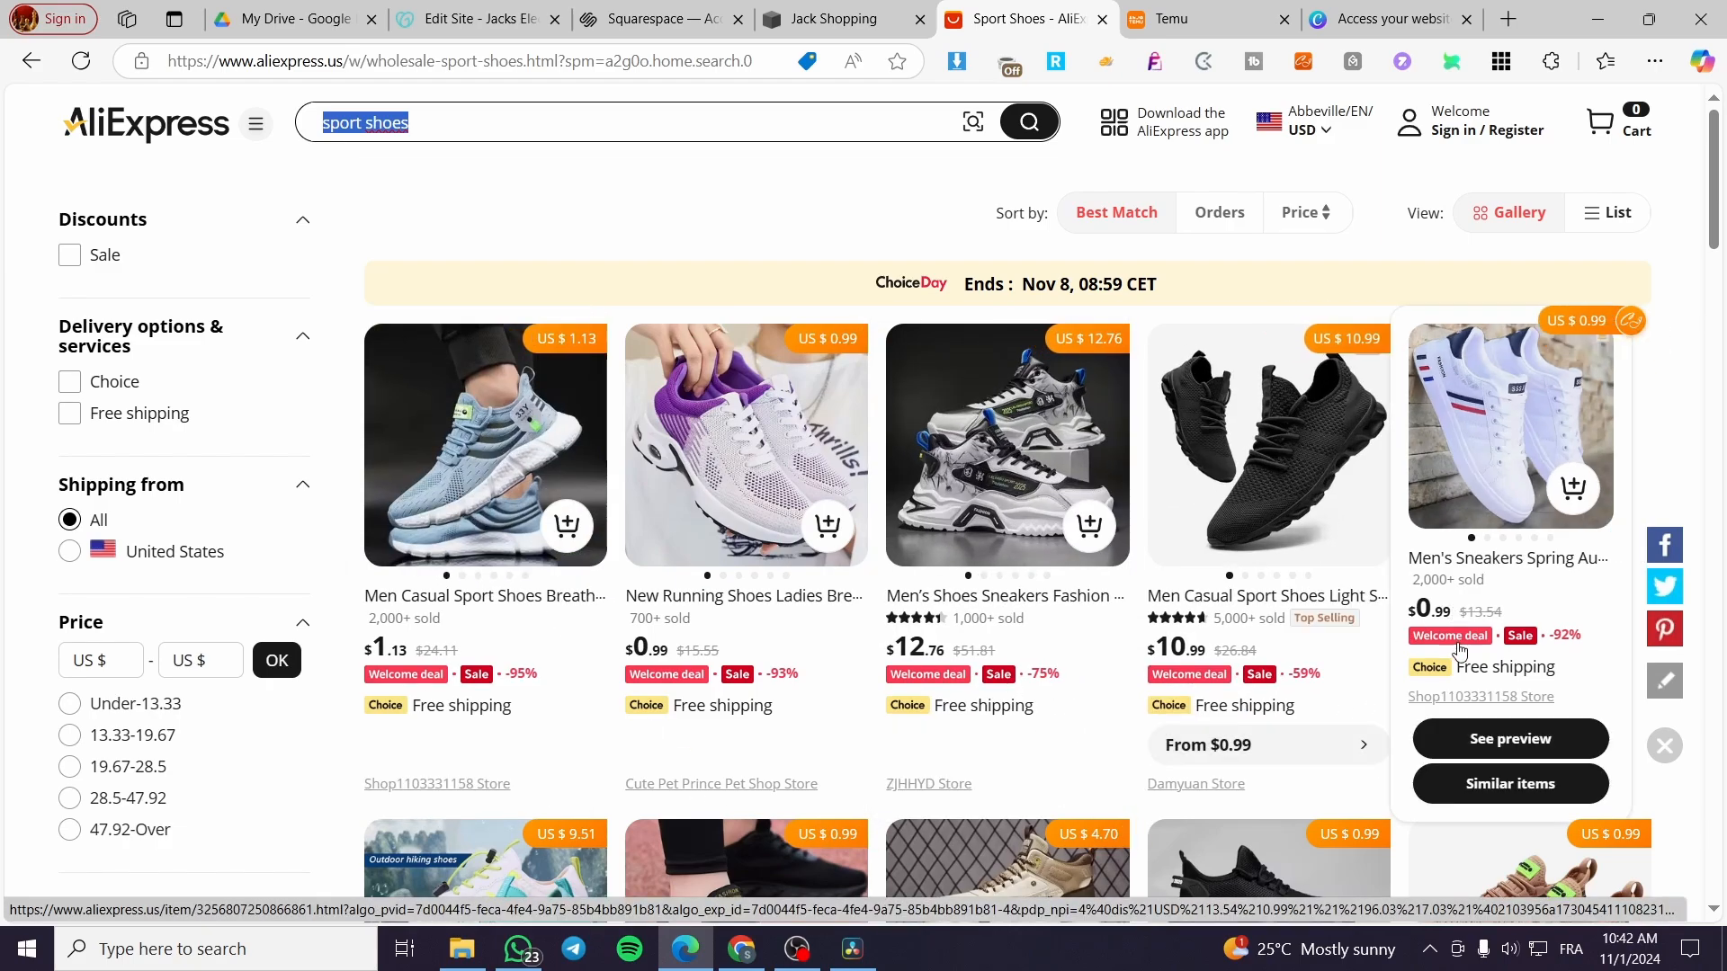
scroll(1489, 703, "down", 5)
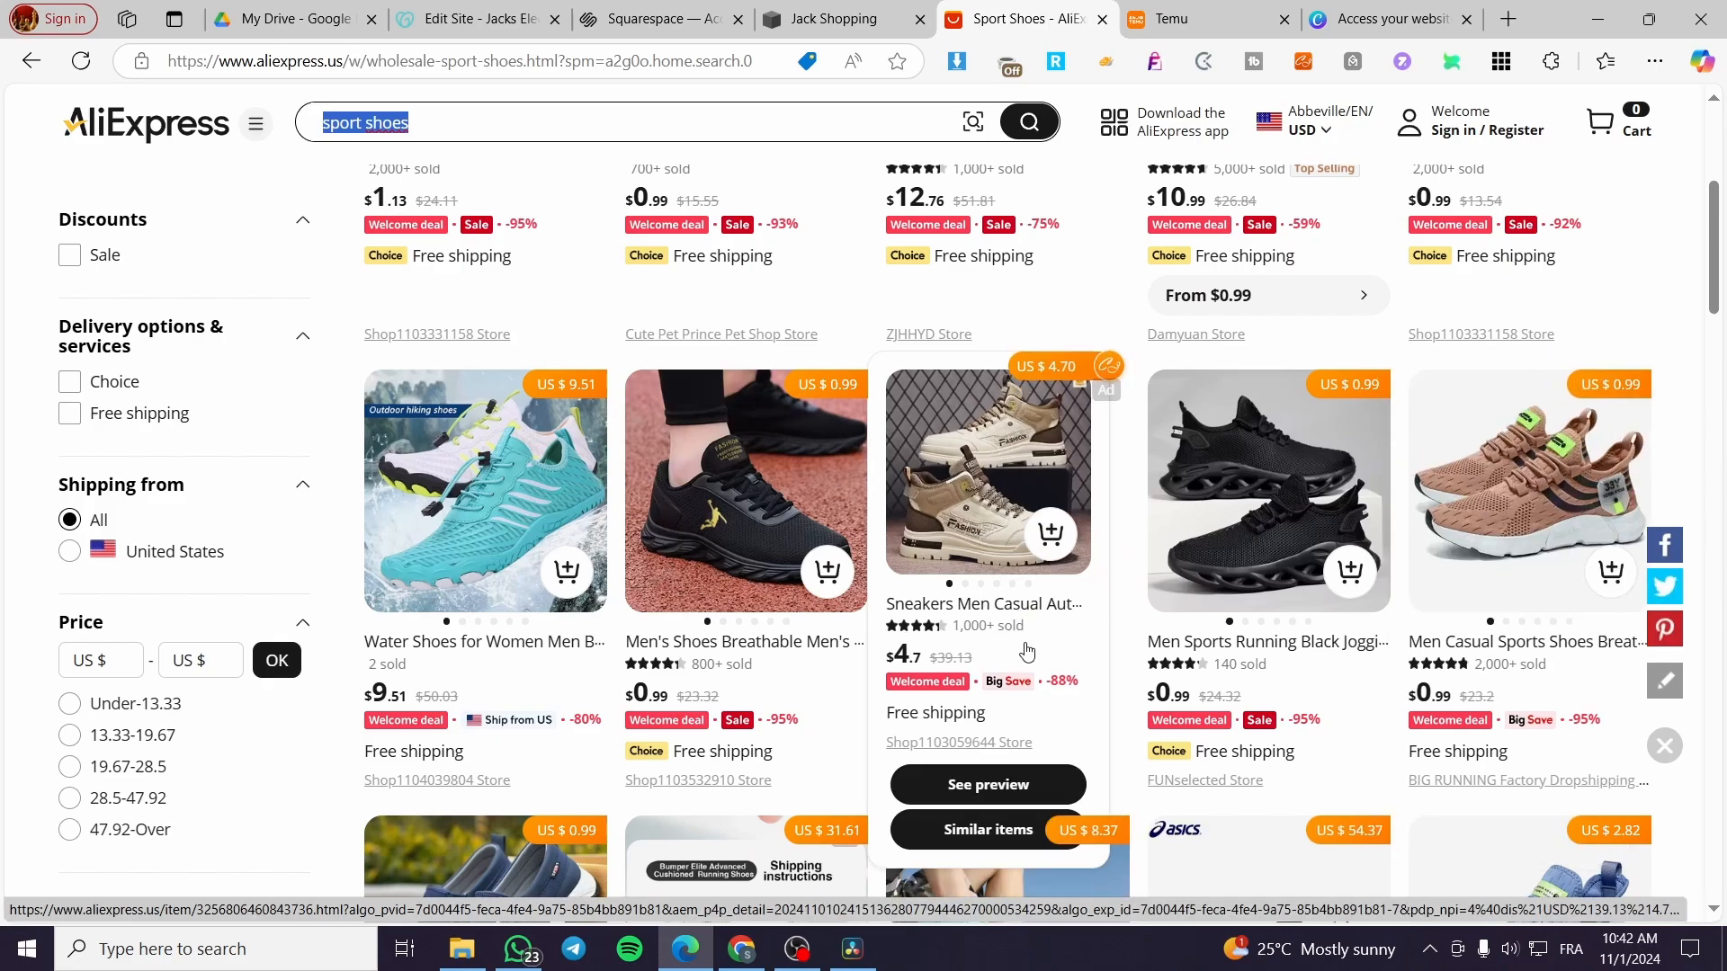
scroll(526, 821, "down", 5)
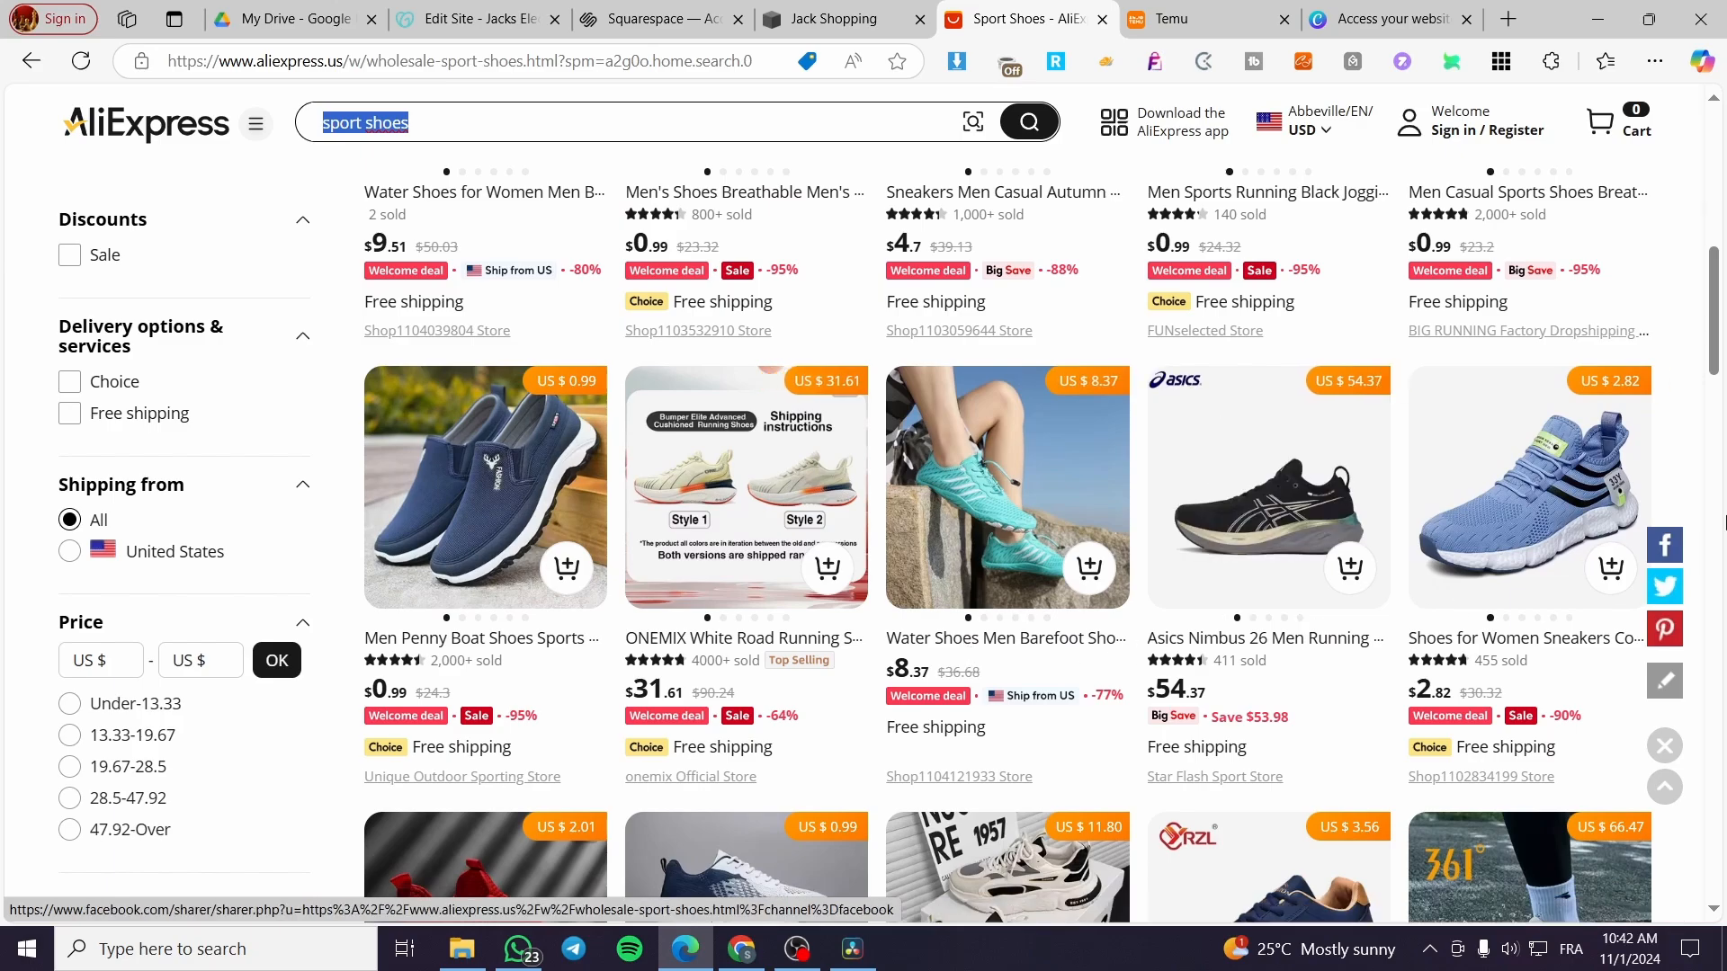
scroll(1198, 627, "up", 5)
scroll(1198, 627, "up", 4)
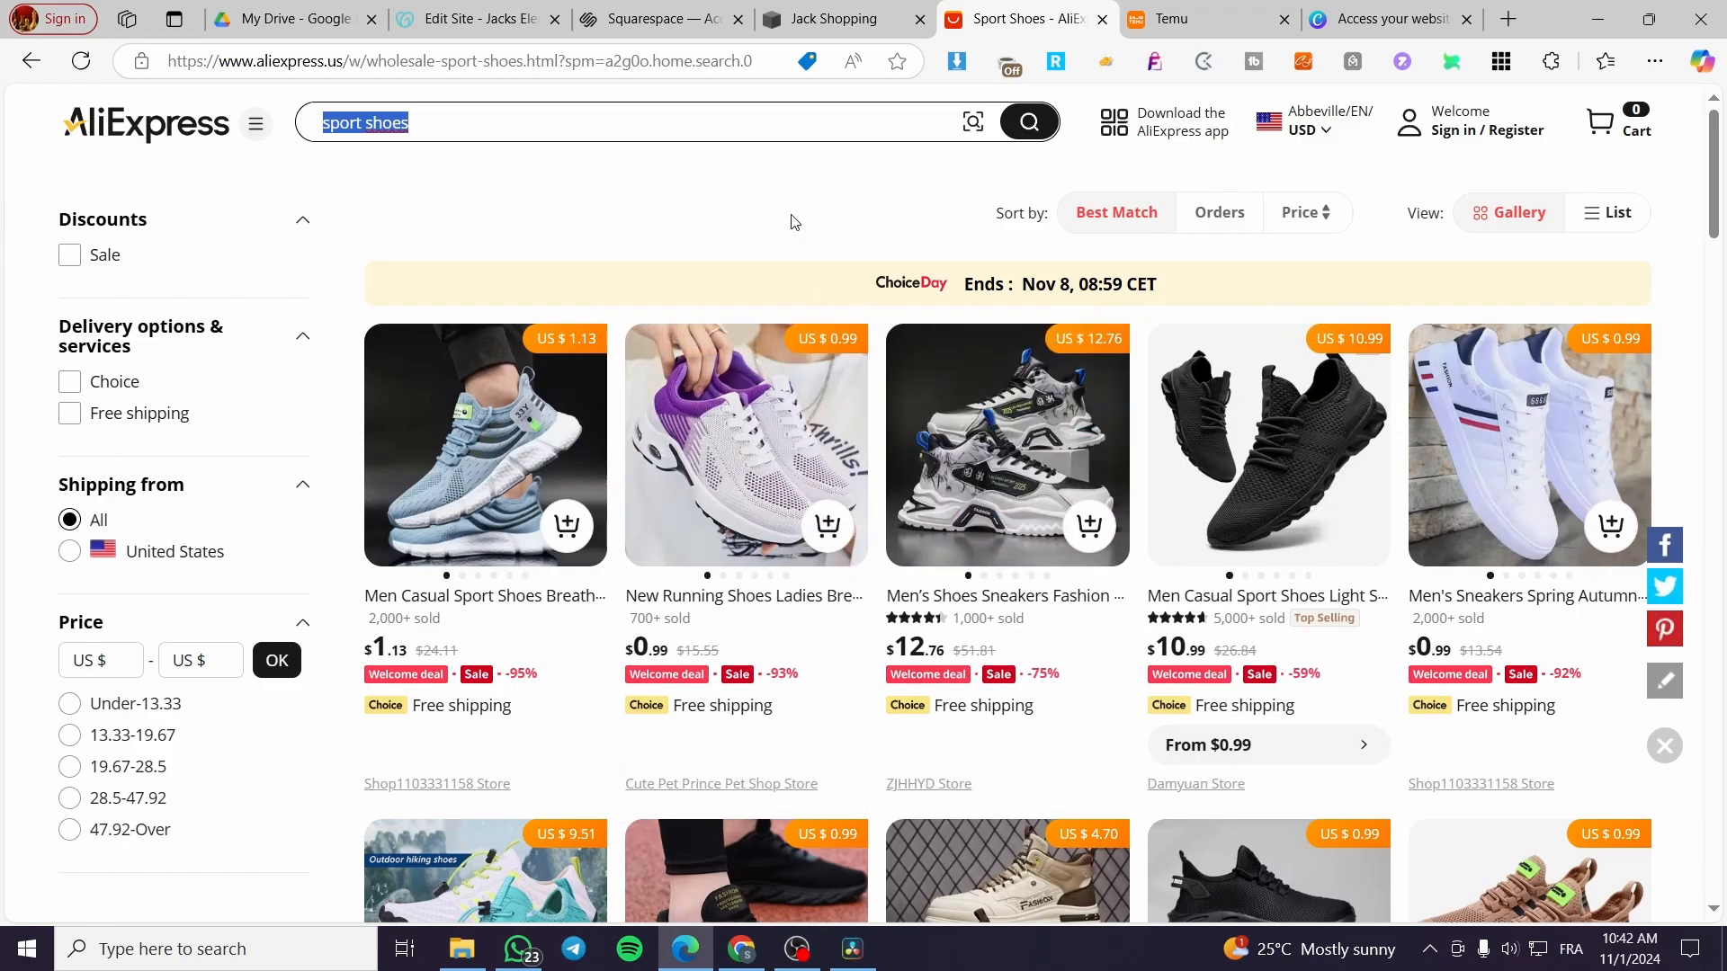
Open the AliExpress product page of the Men's Shoes Sneakers Fashion listing priced at $12.76.
mouse_move(989, 468)
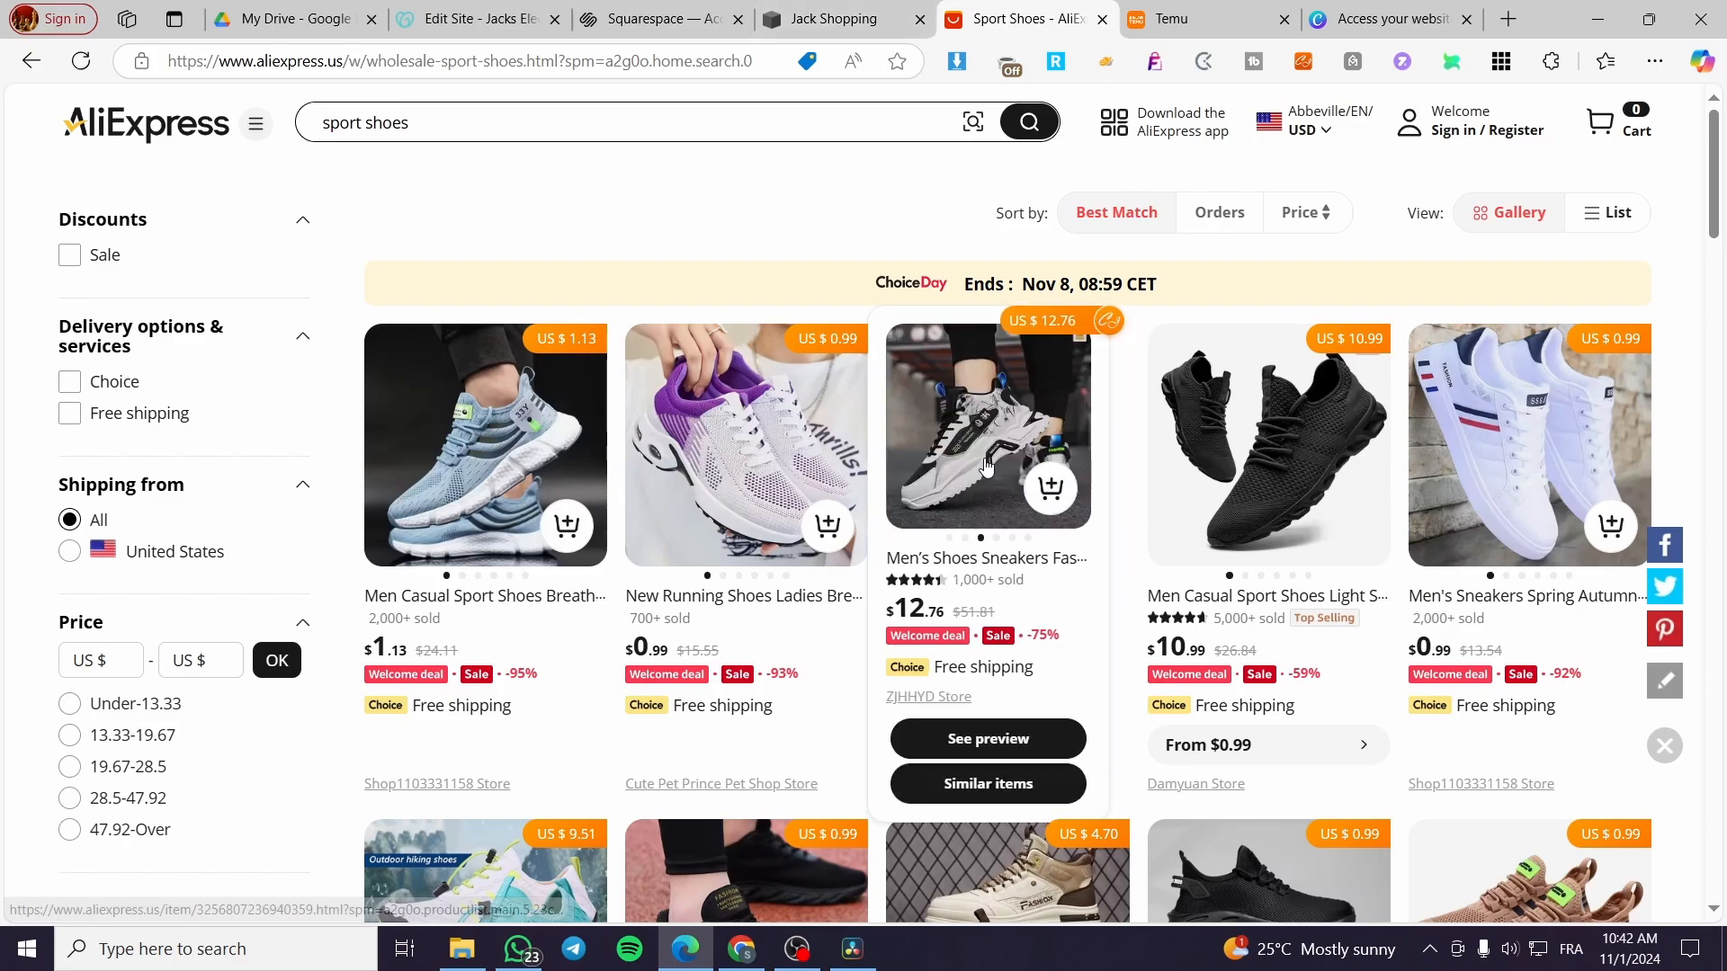
left_click(986, 466)
left_click(1205, 11)
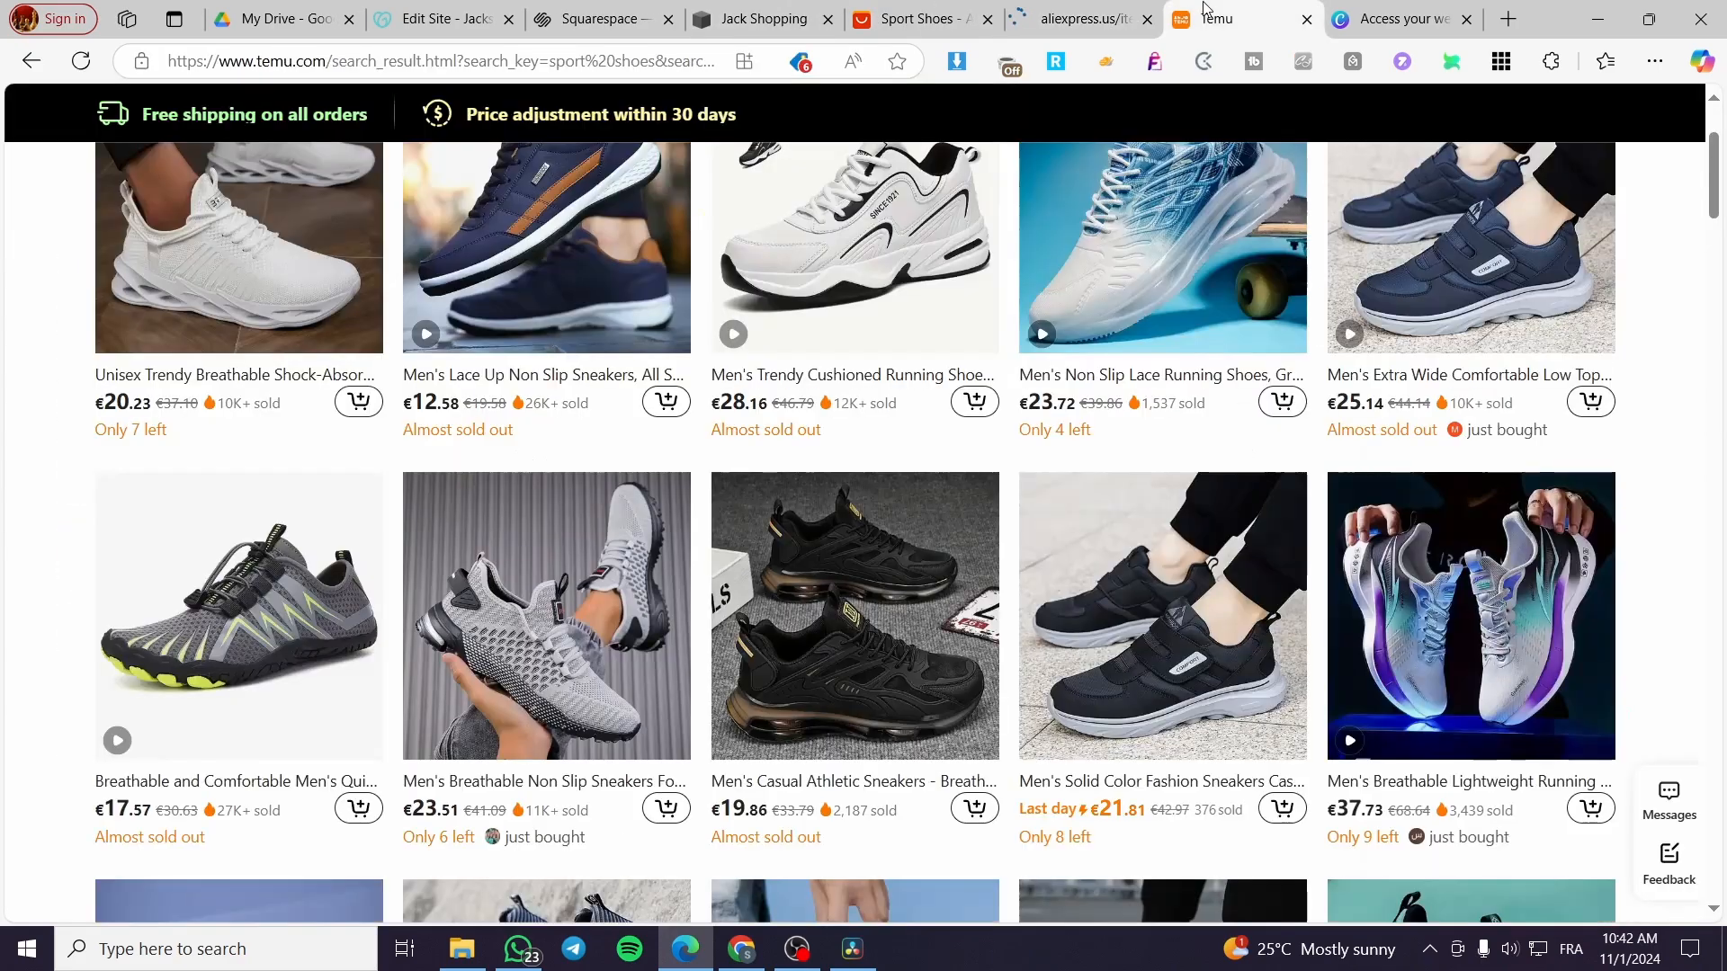
left_click(1079, 18)
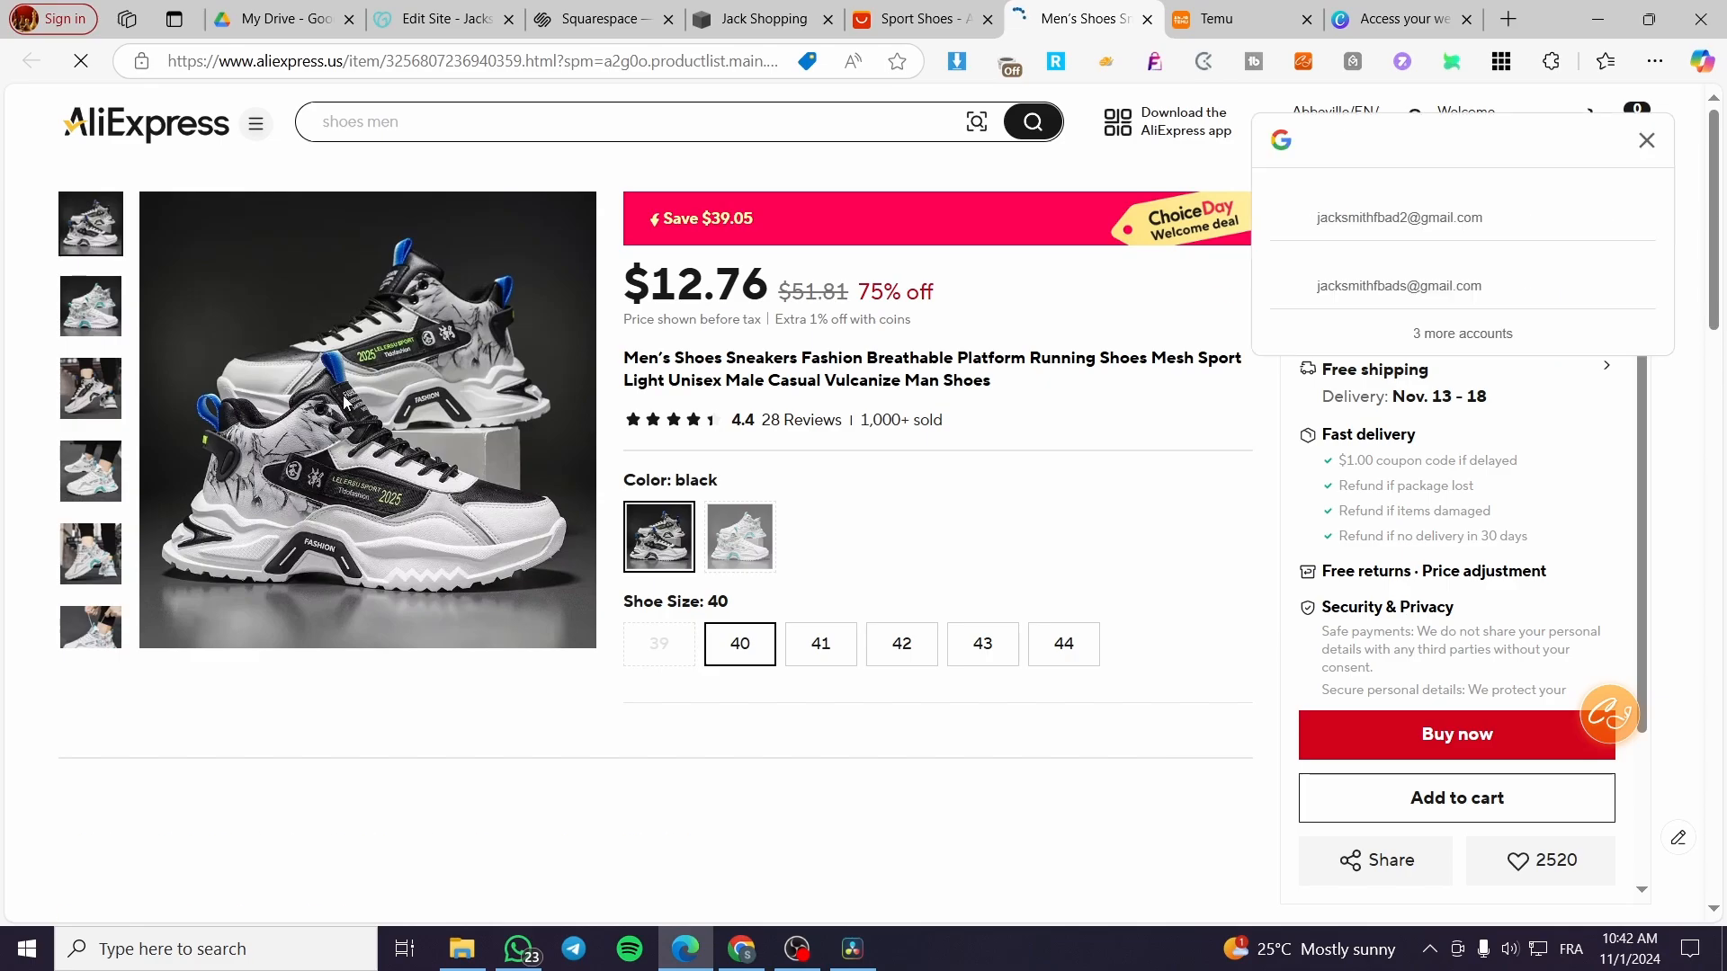
right_click(470, 361)
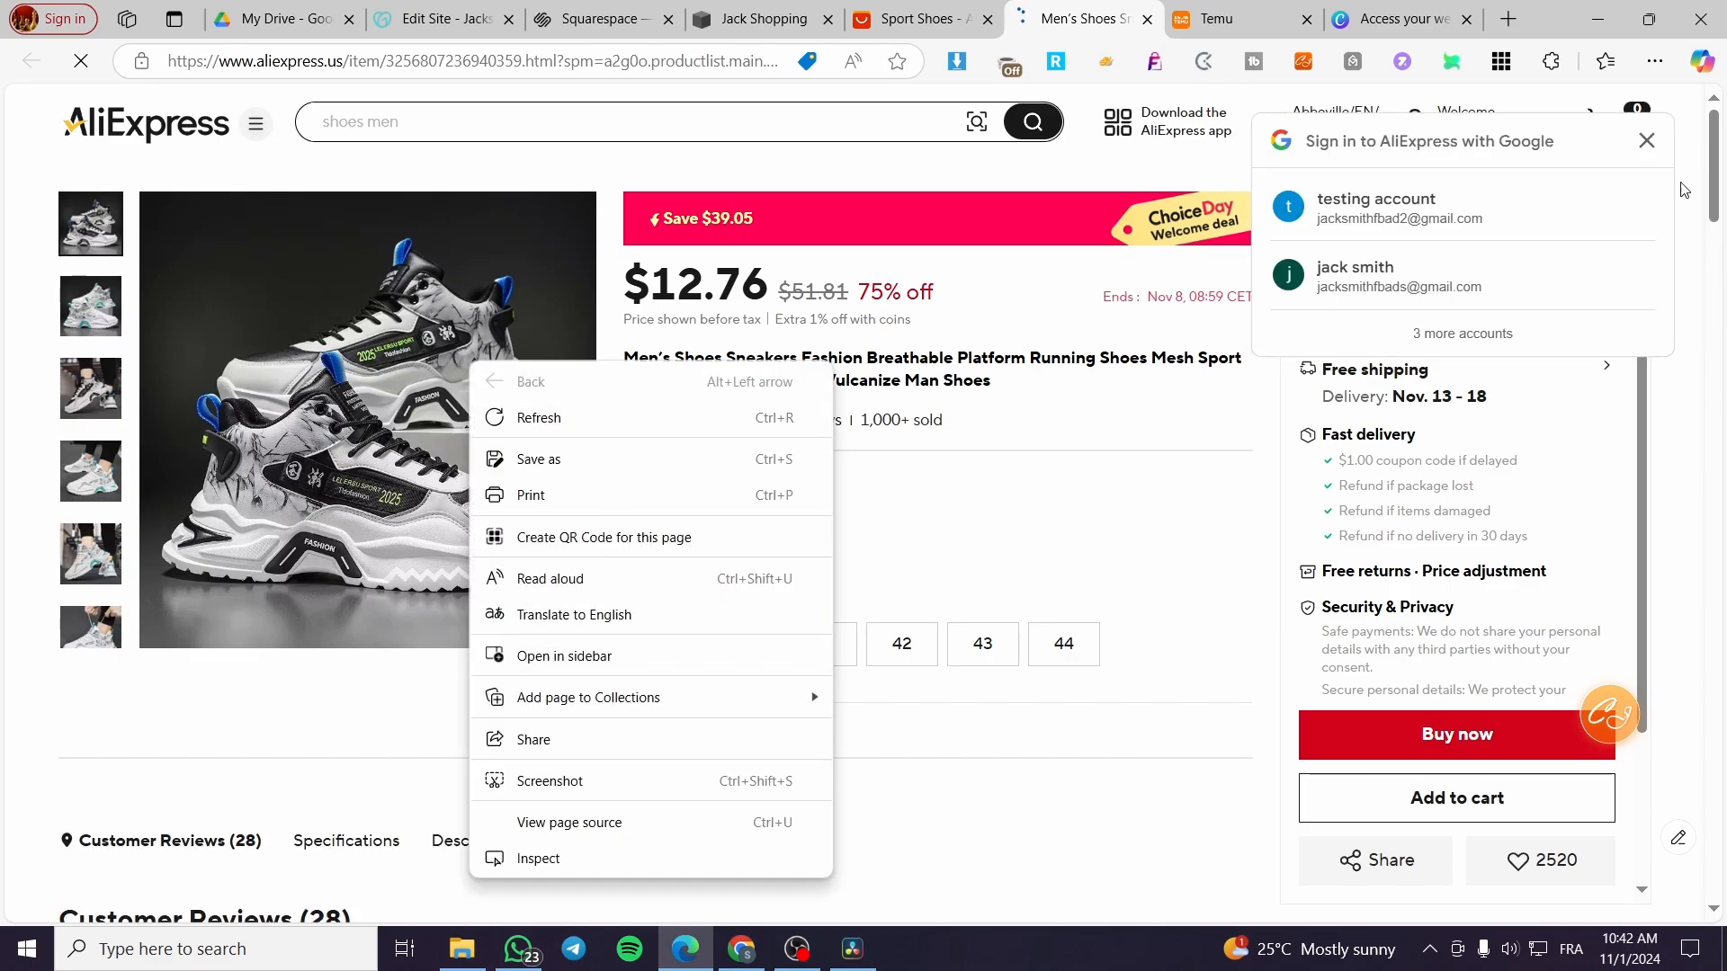
right_click(483, 310)
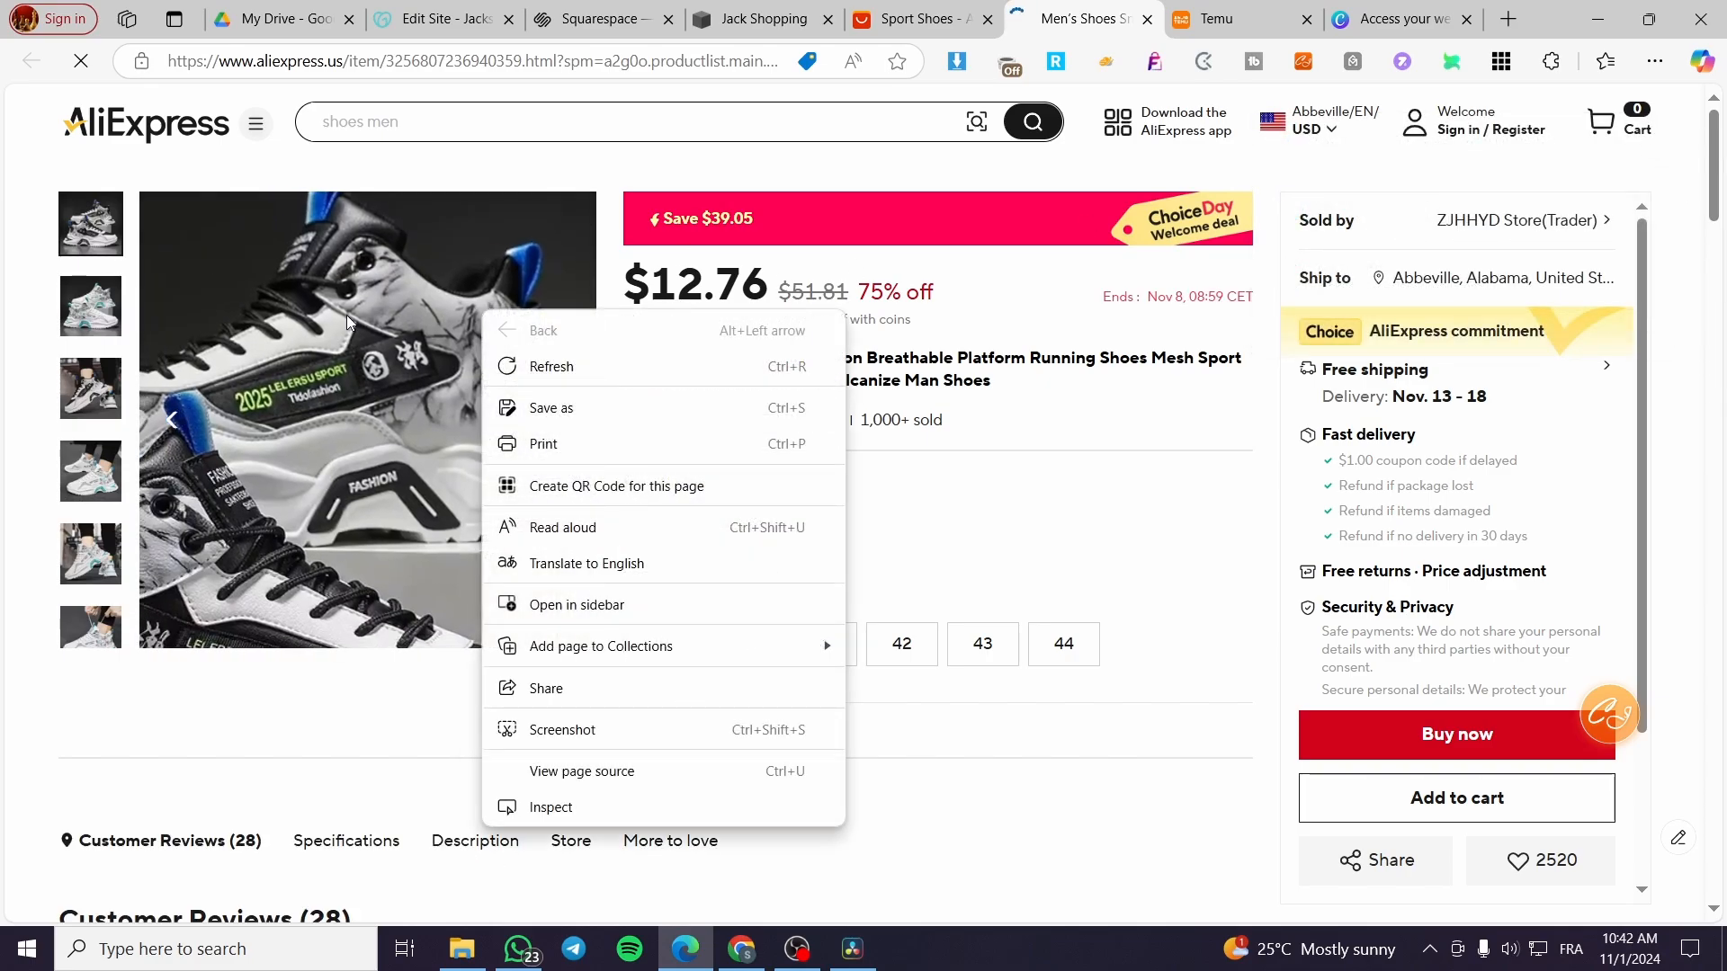
right_click(348, 321)
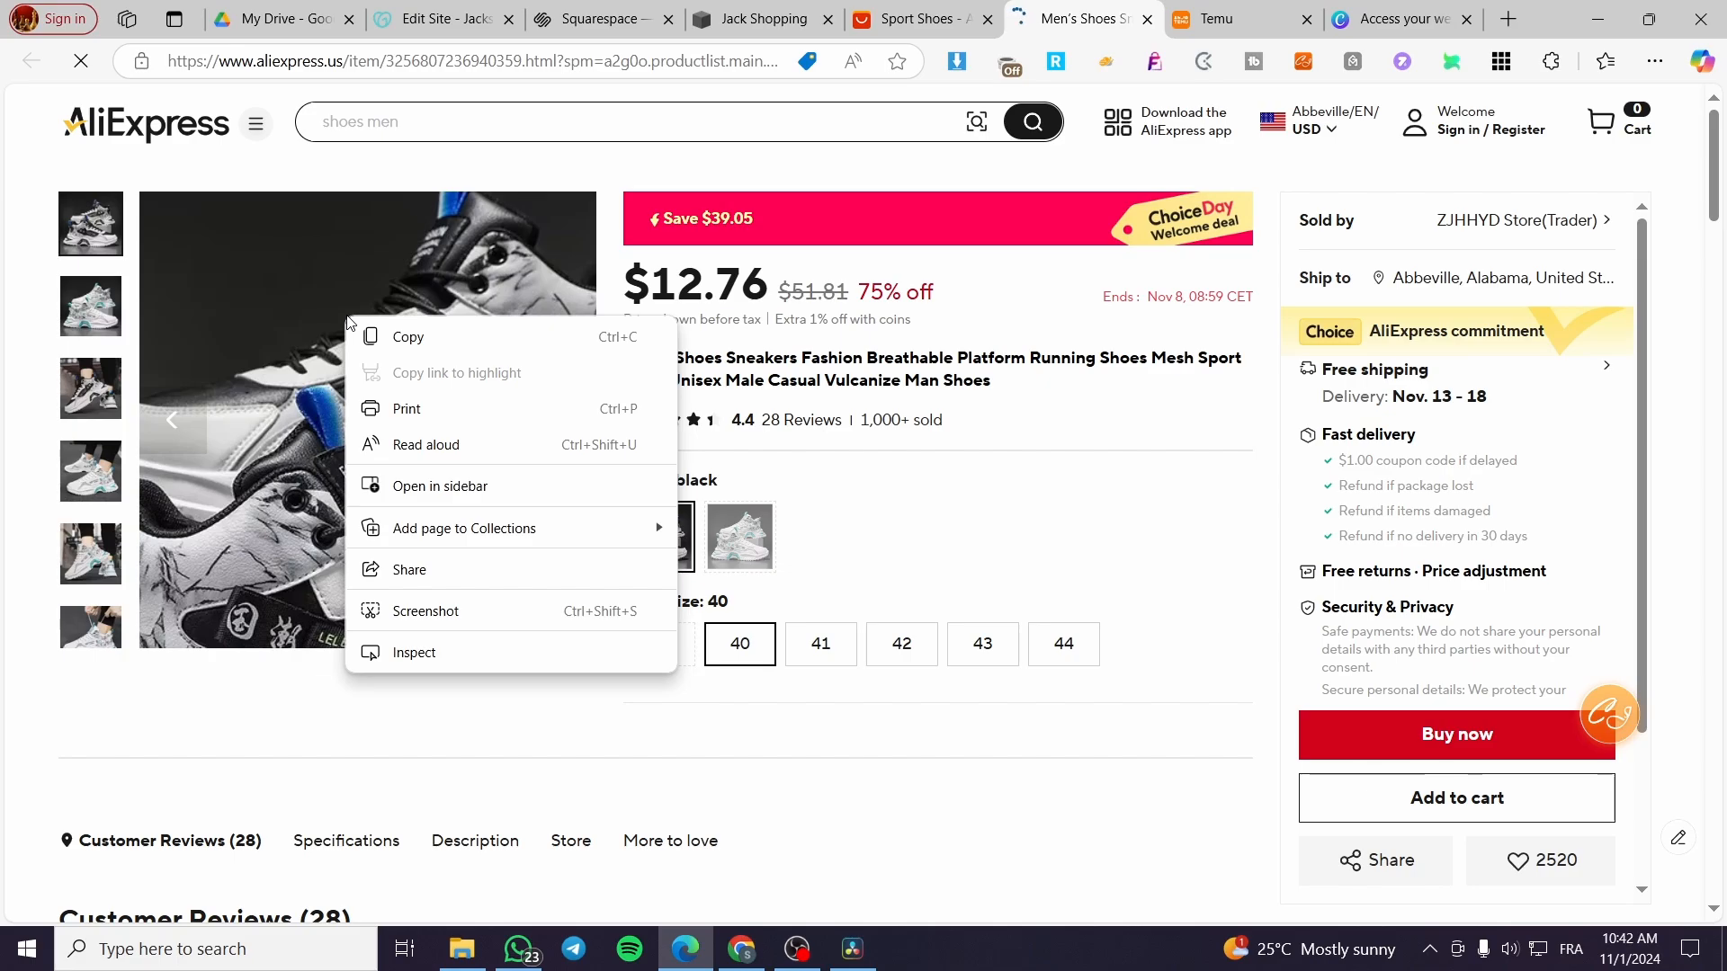
left_click(346, 316)
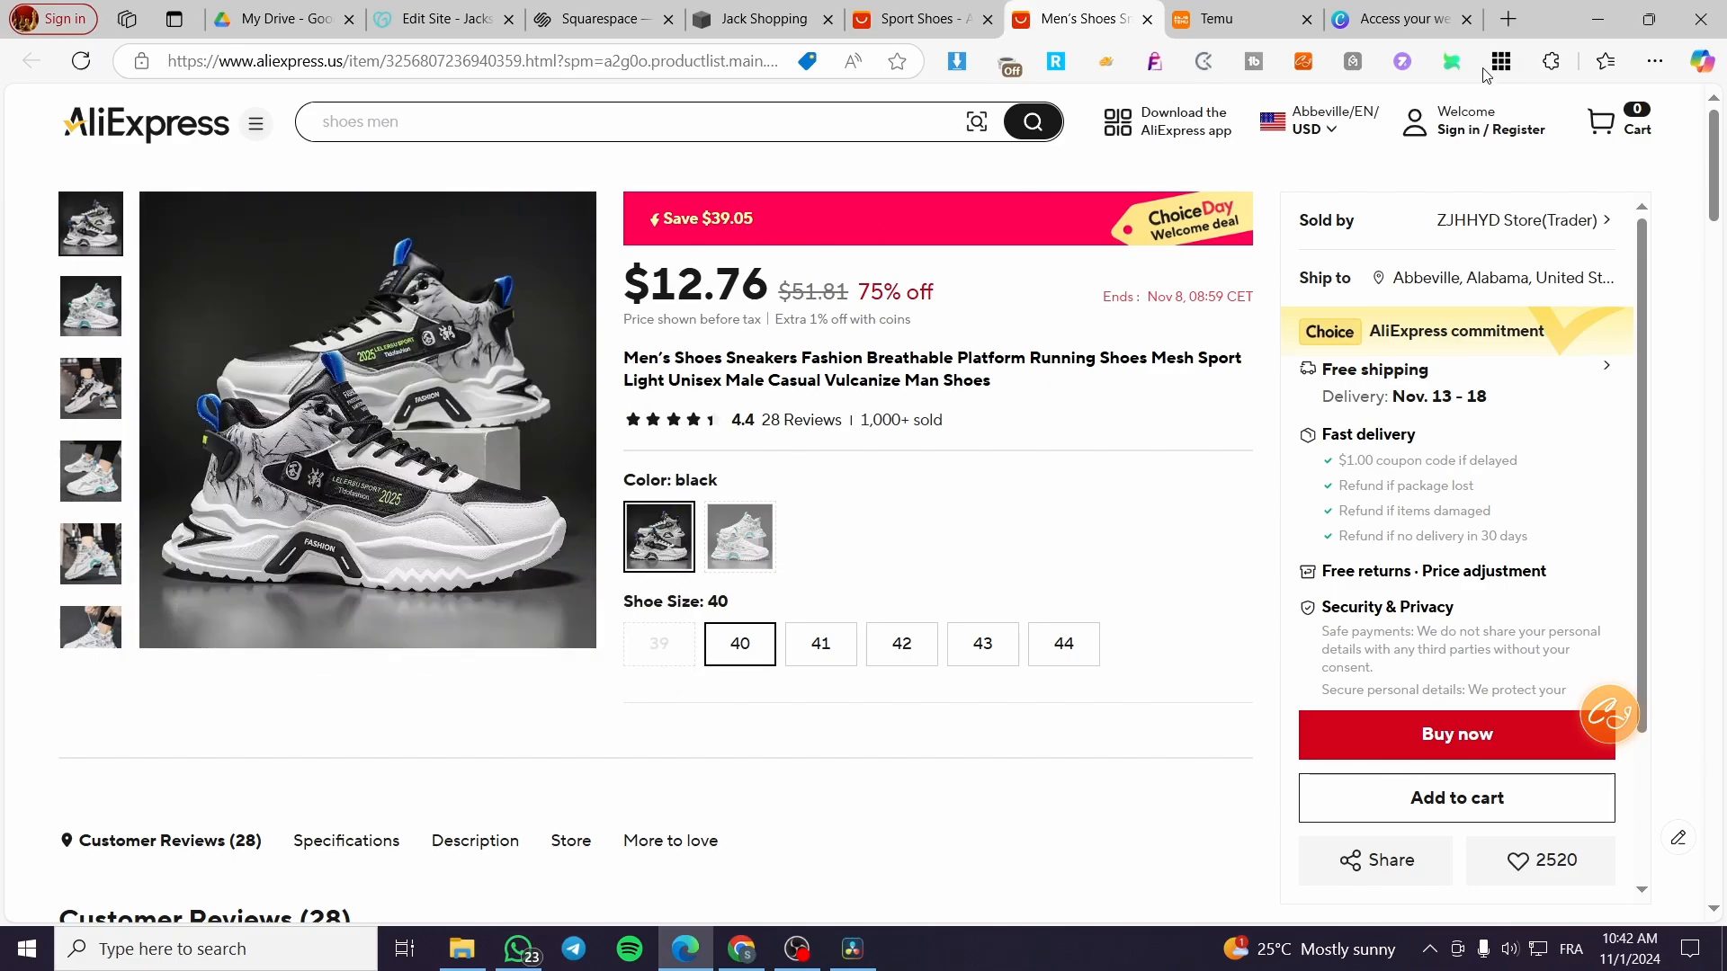
Download the large image of the black sneakers with the image downloader extension, and switch back to the Squarespace Products & Services page.
left_click(957, 62)
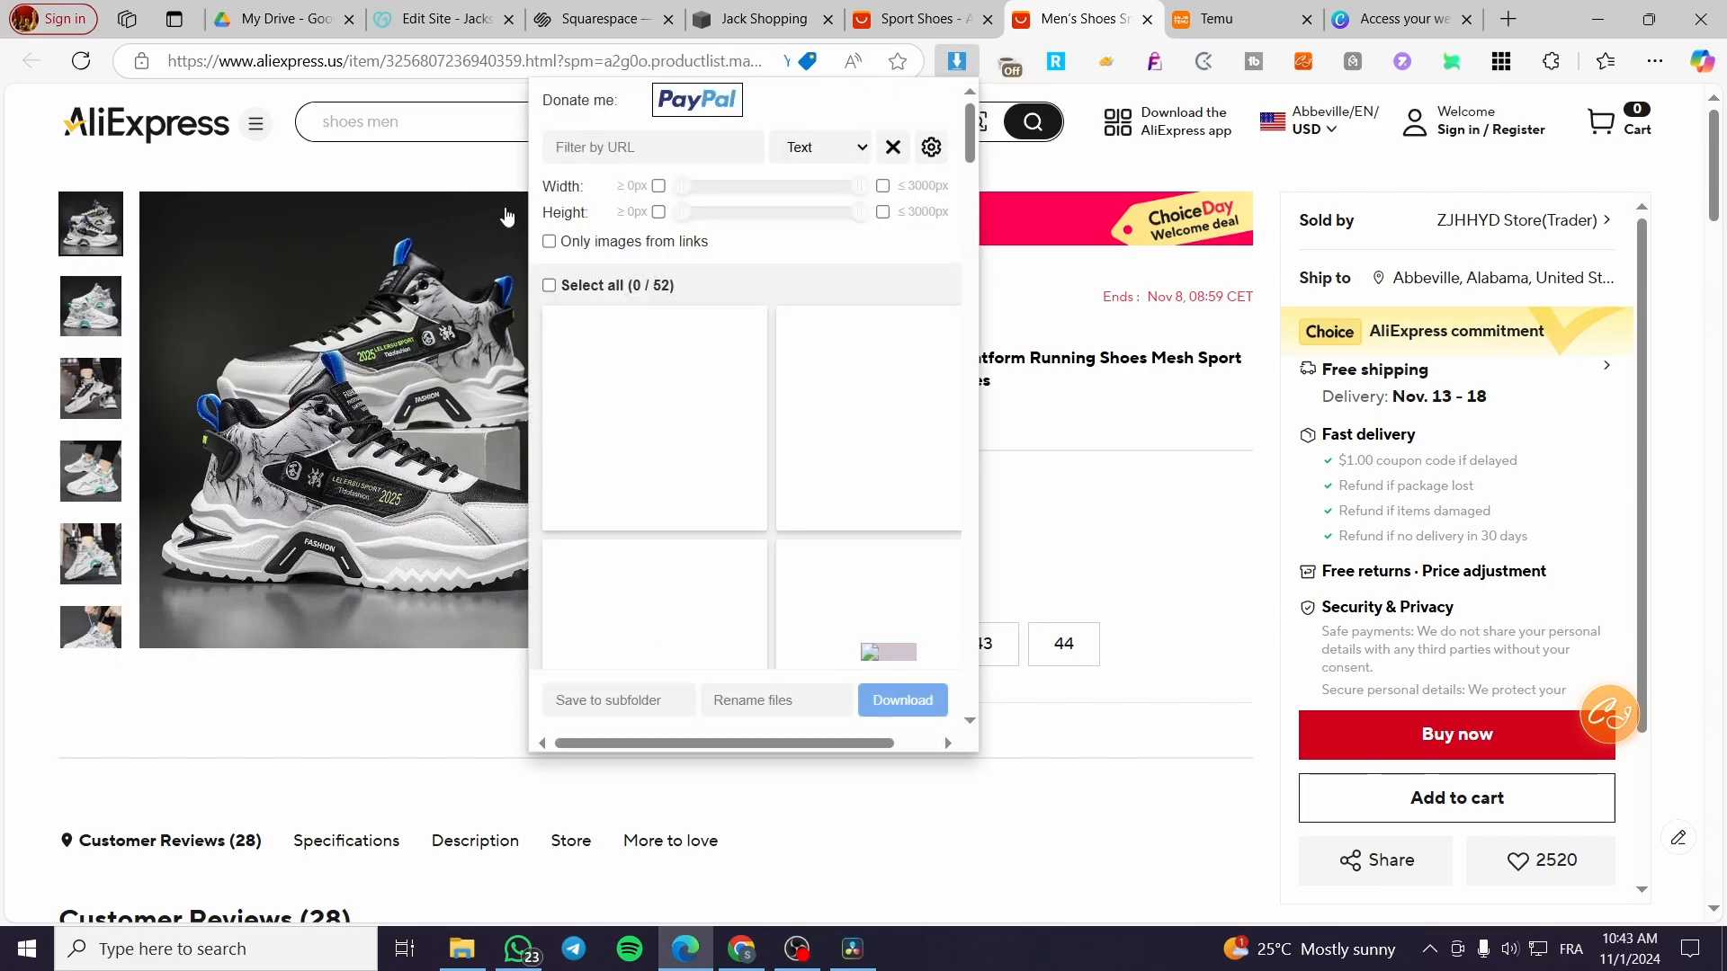
scroll(685, 458, "down", 5)
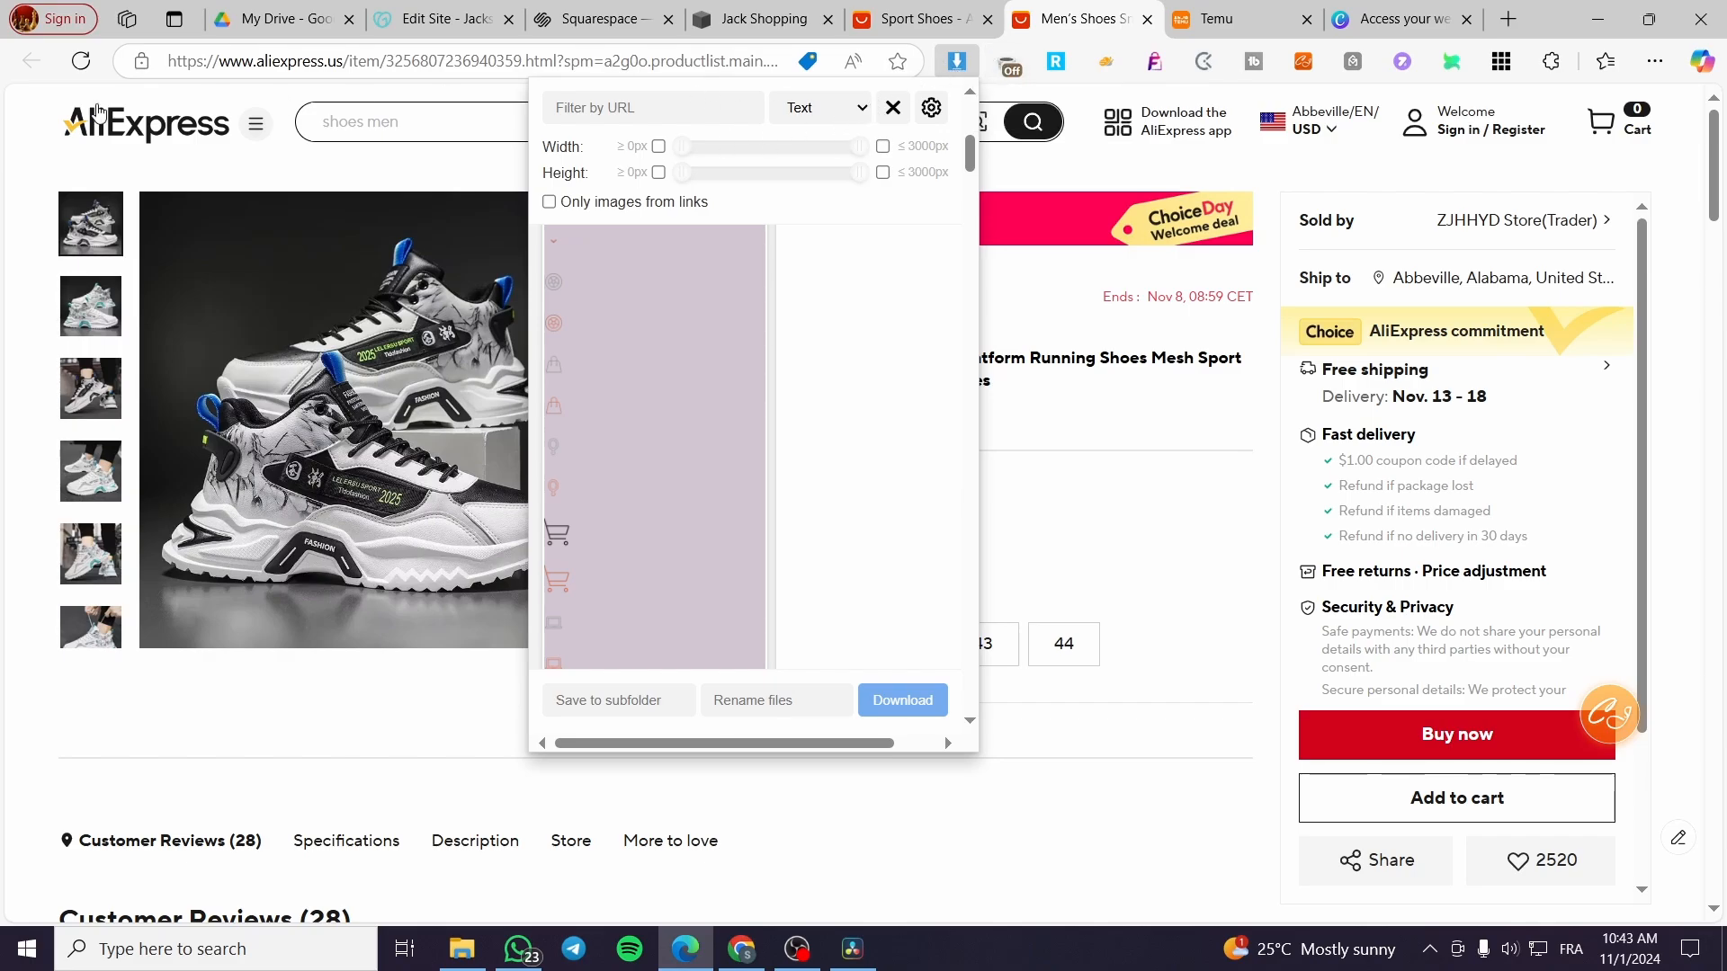
scroll(789, 318, "down", 3)
scroll(788, 318, "down", 10)
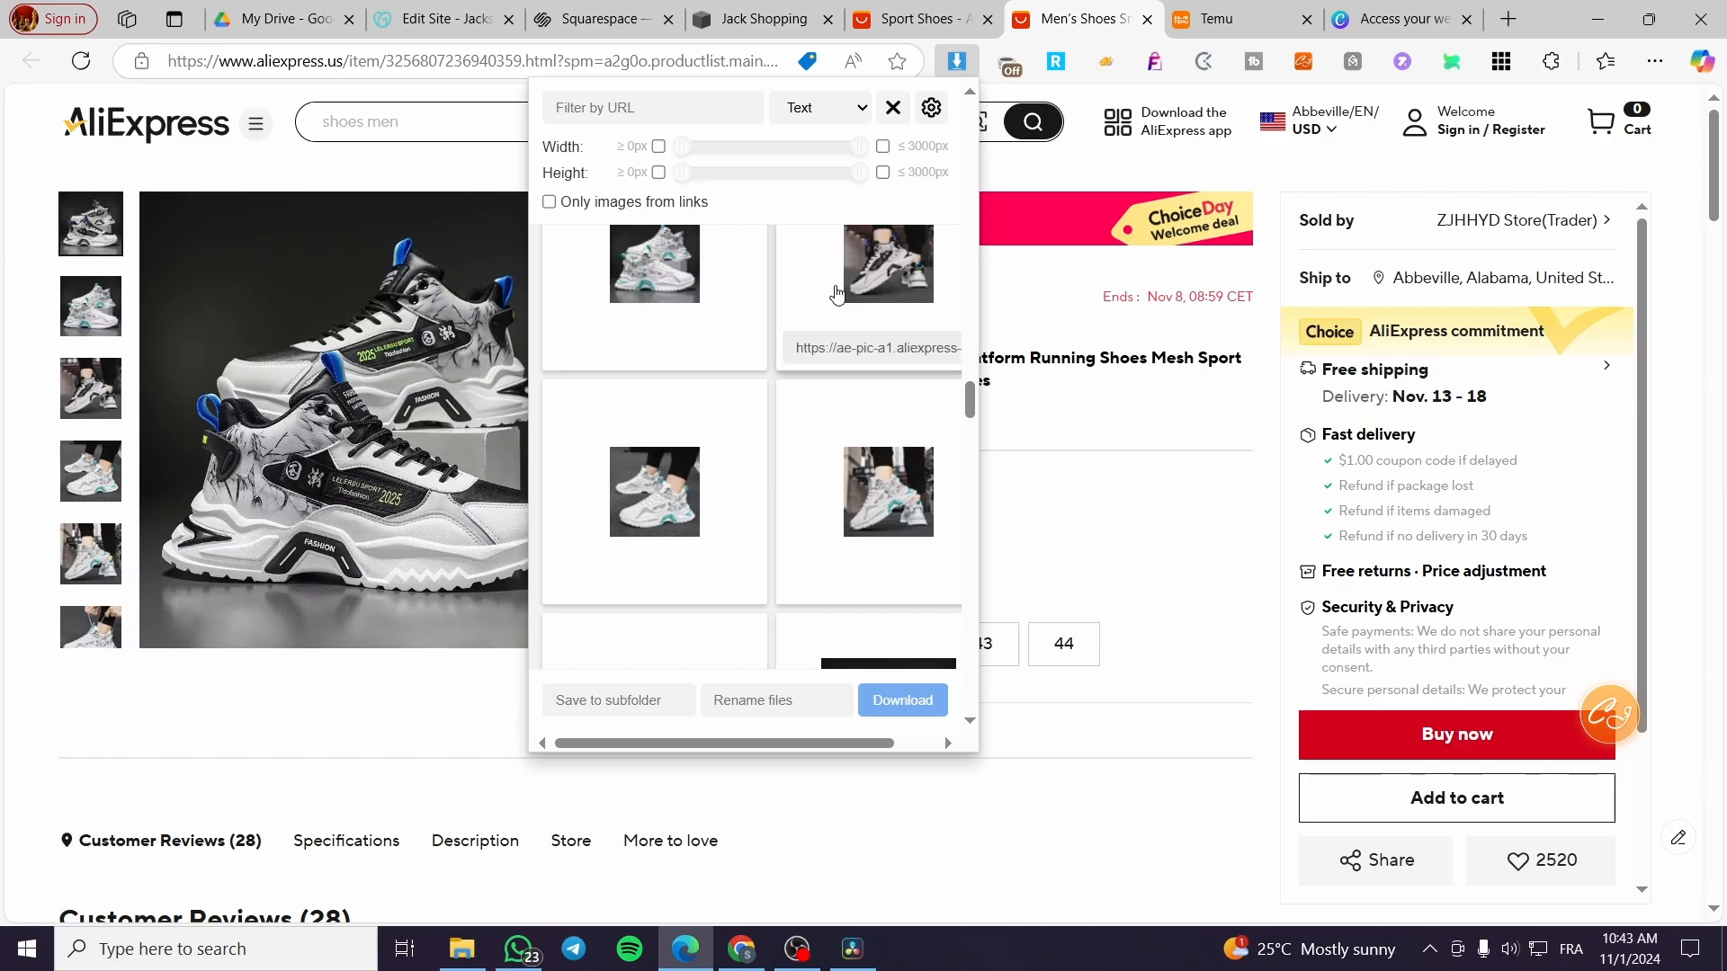
scroll(836, 292, "down", 3)
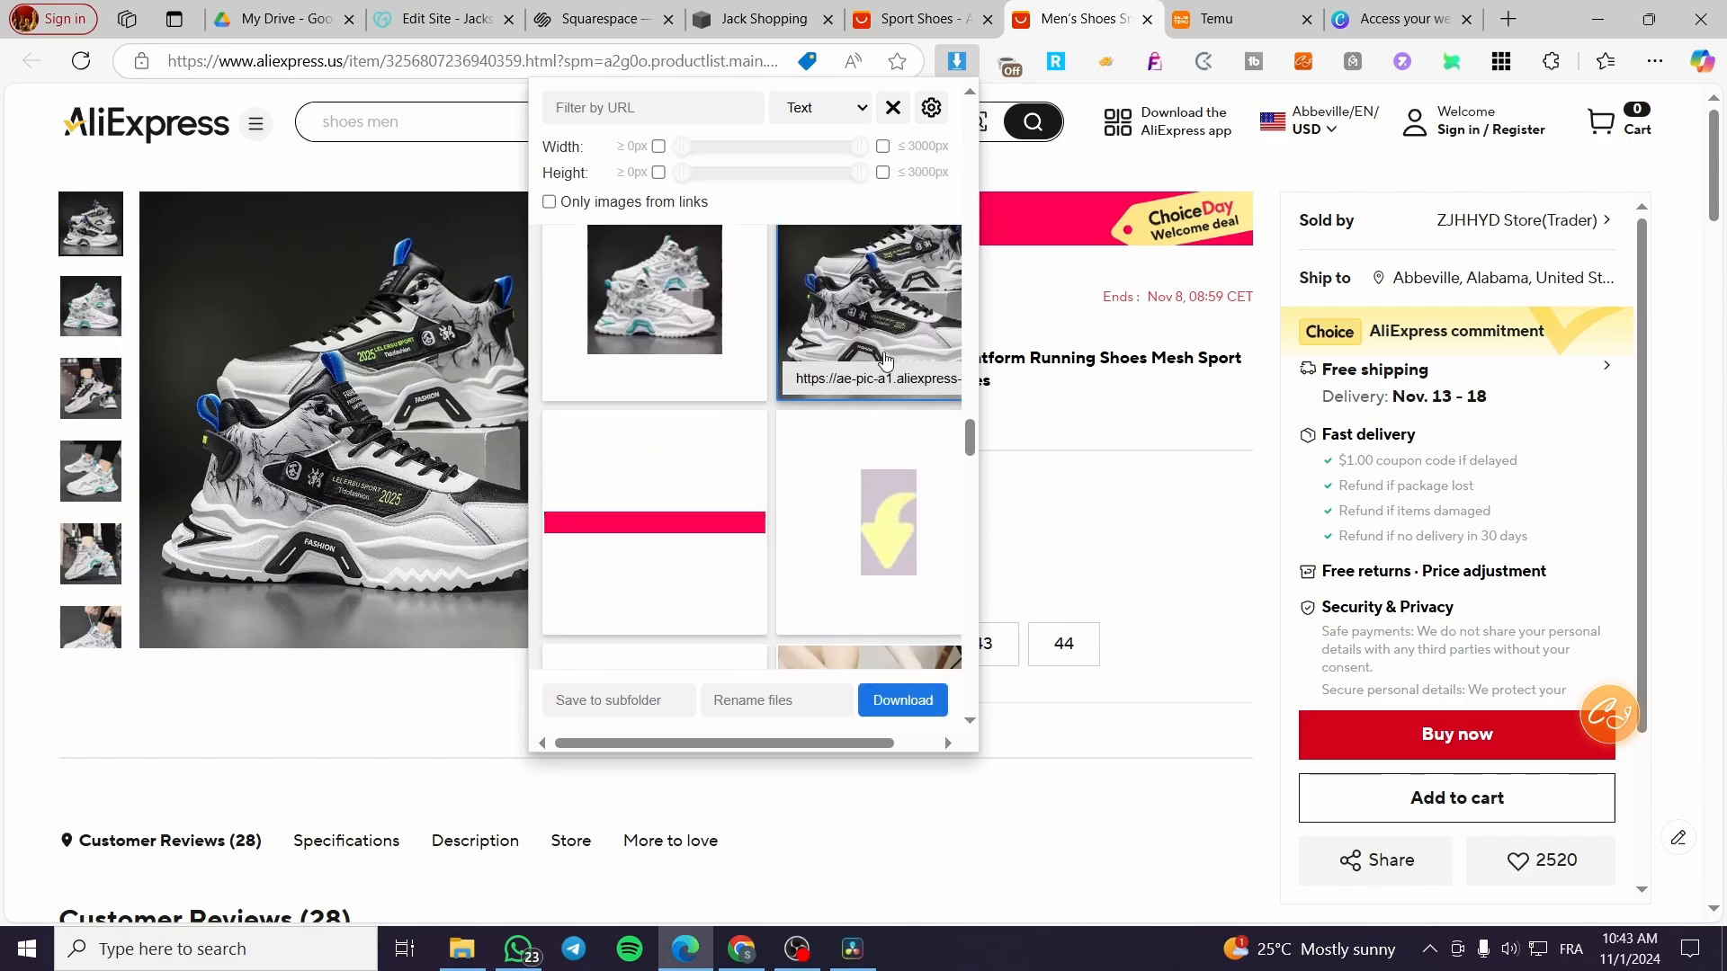
scroll(886, 309, "up", 2)
left_click(886, 521)
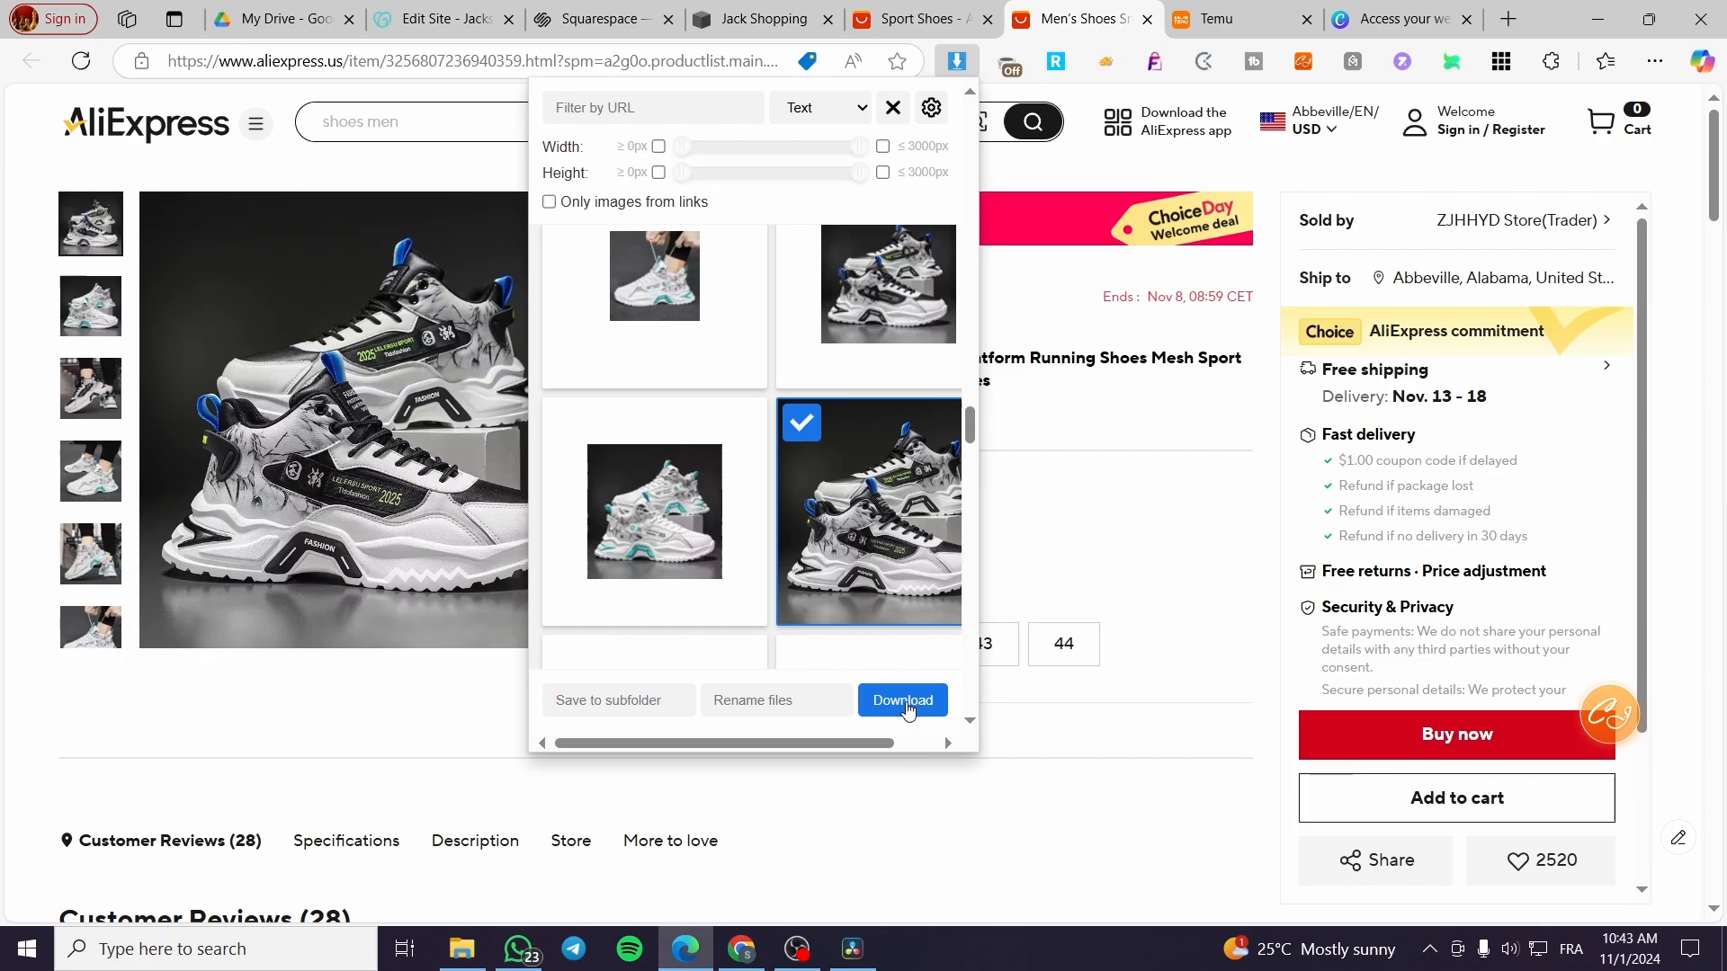
left_click(904, 701)
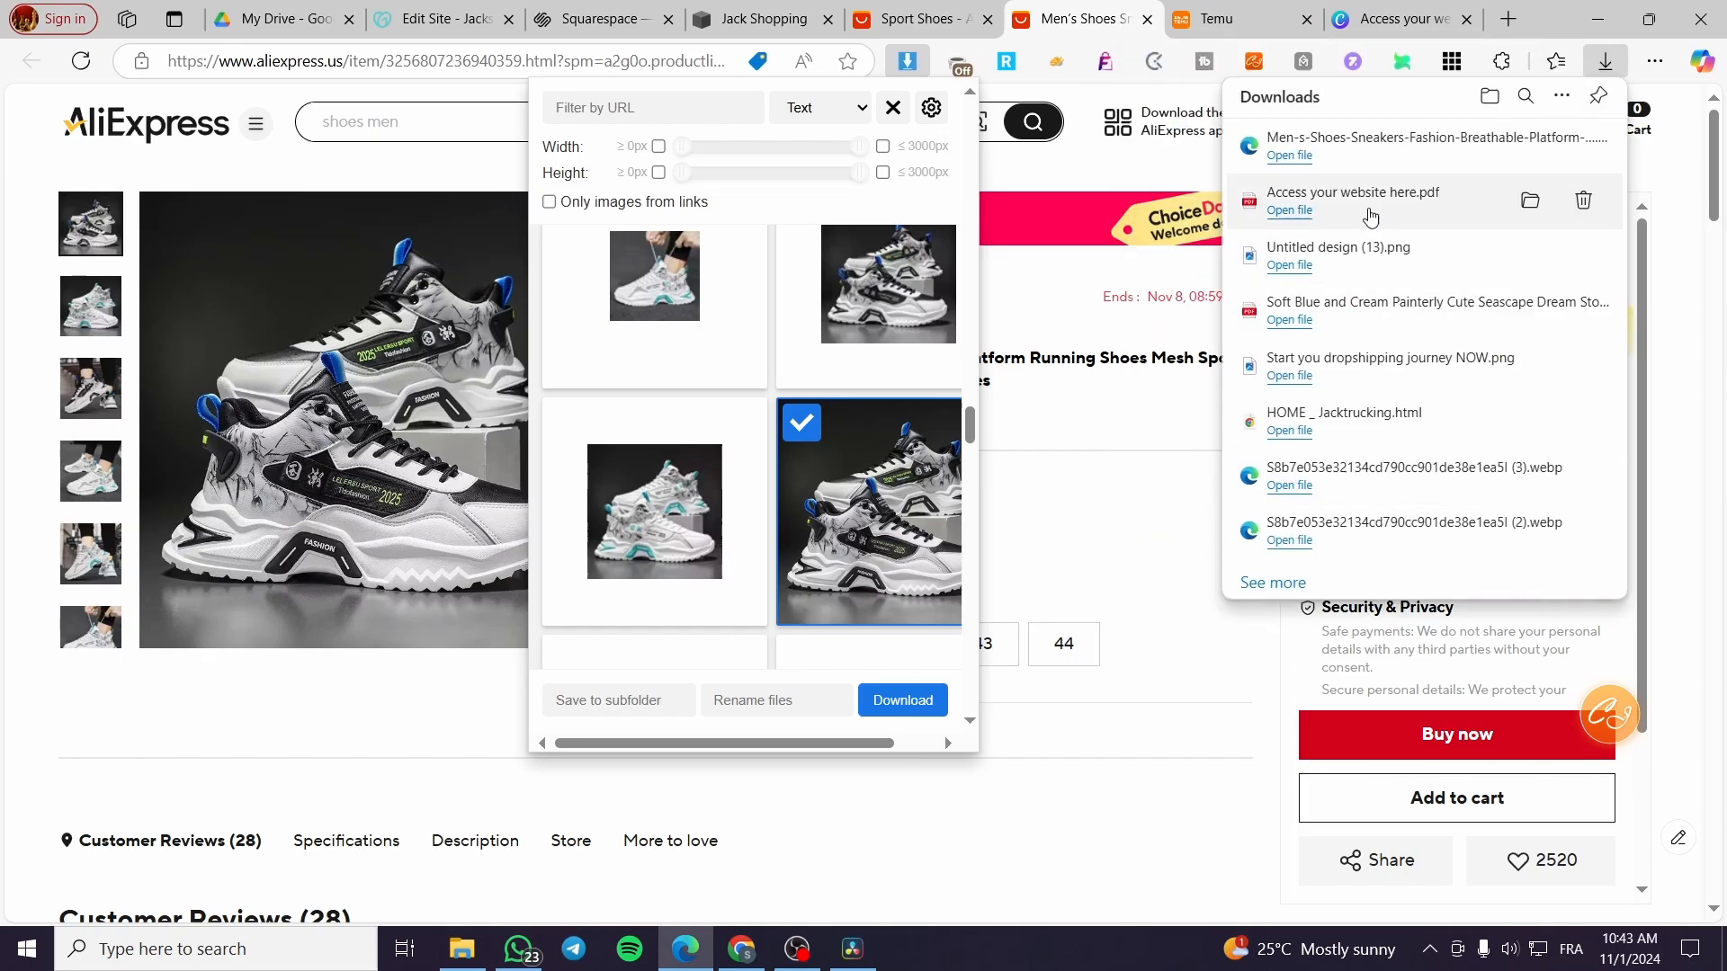
left_click(765, 19)
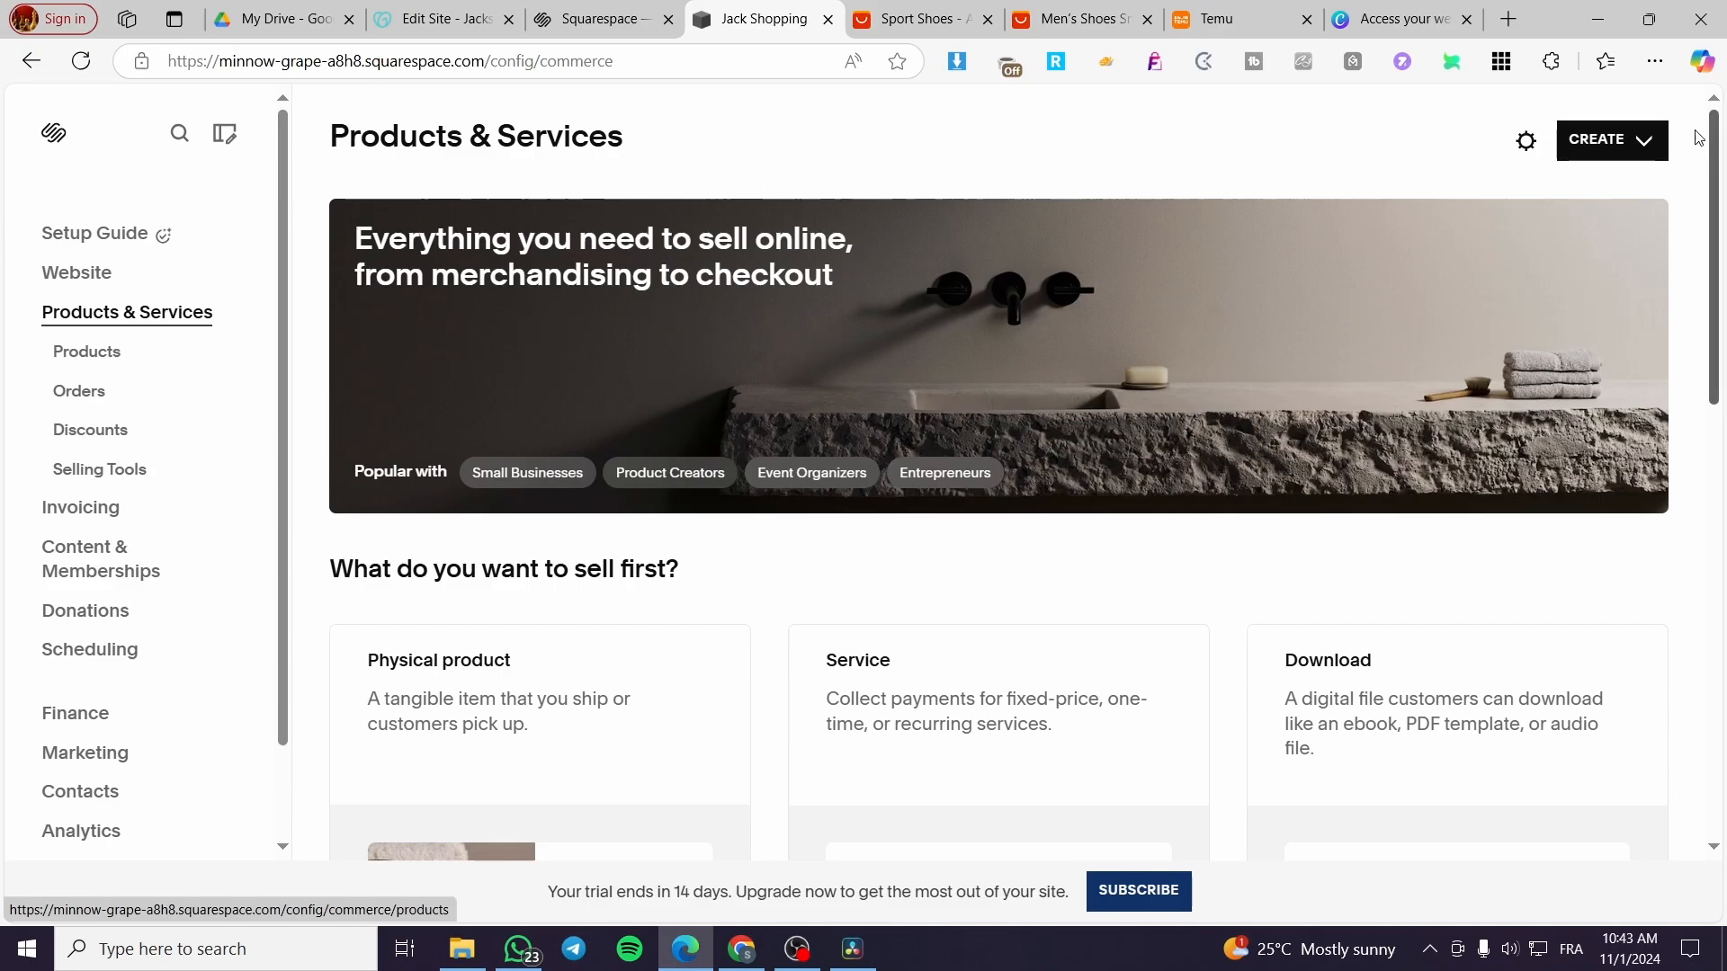
Start a new physical product and try to upload the downloaded Men's Shoes Sneakers image, with the file picker showing all files.
scroll(994, 358, "down", 2)
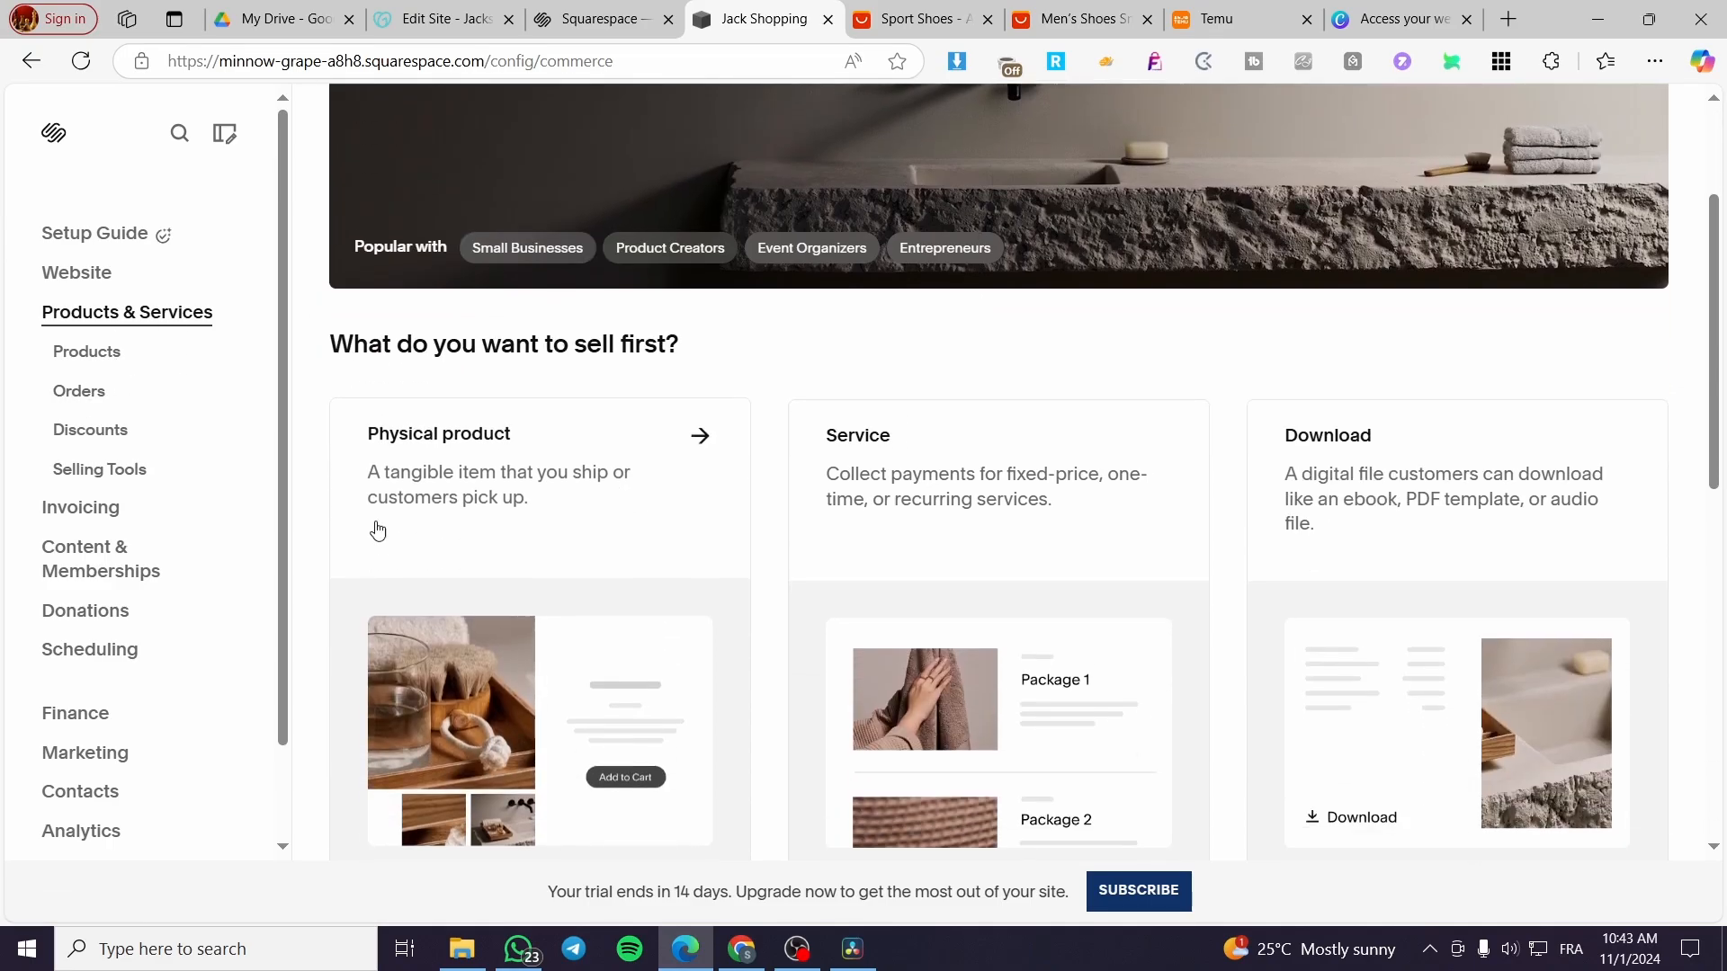
left_click(640, 477)
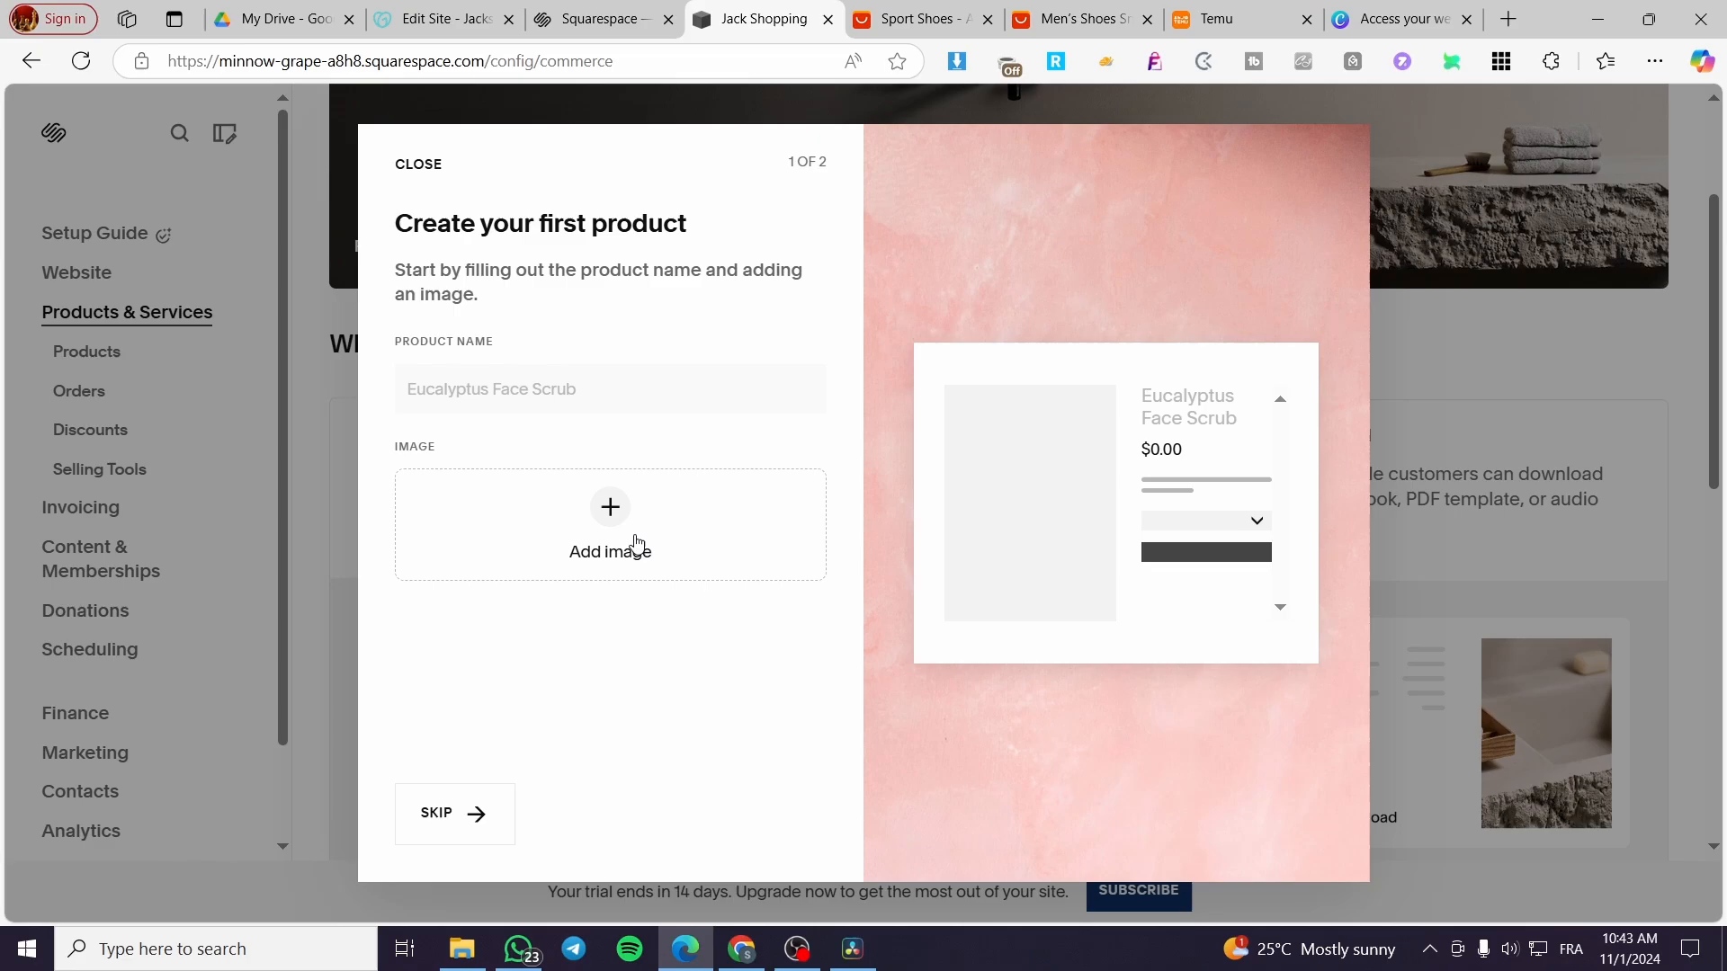
left_click(637, 544)
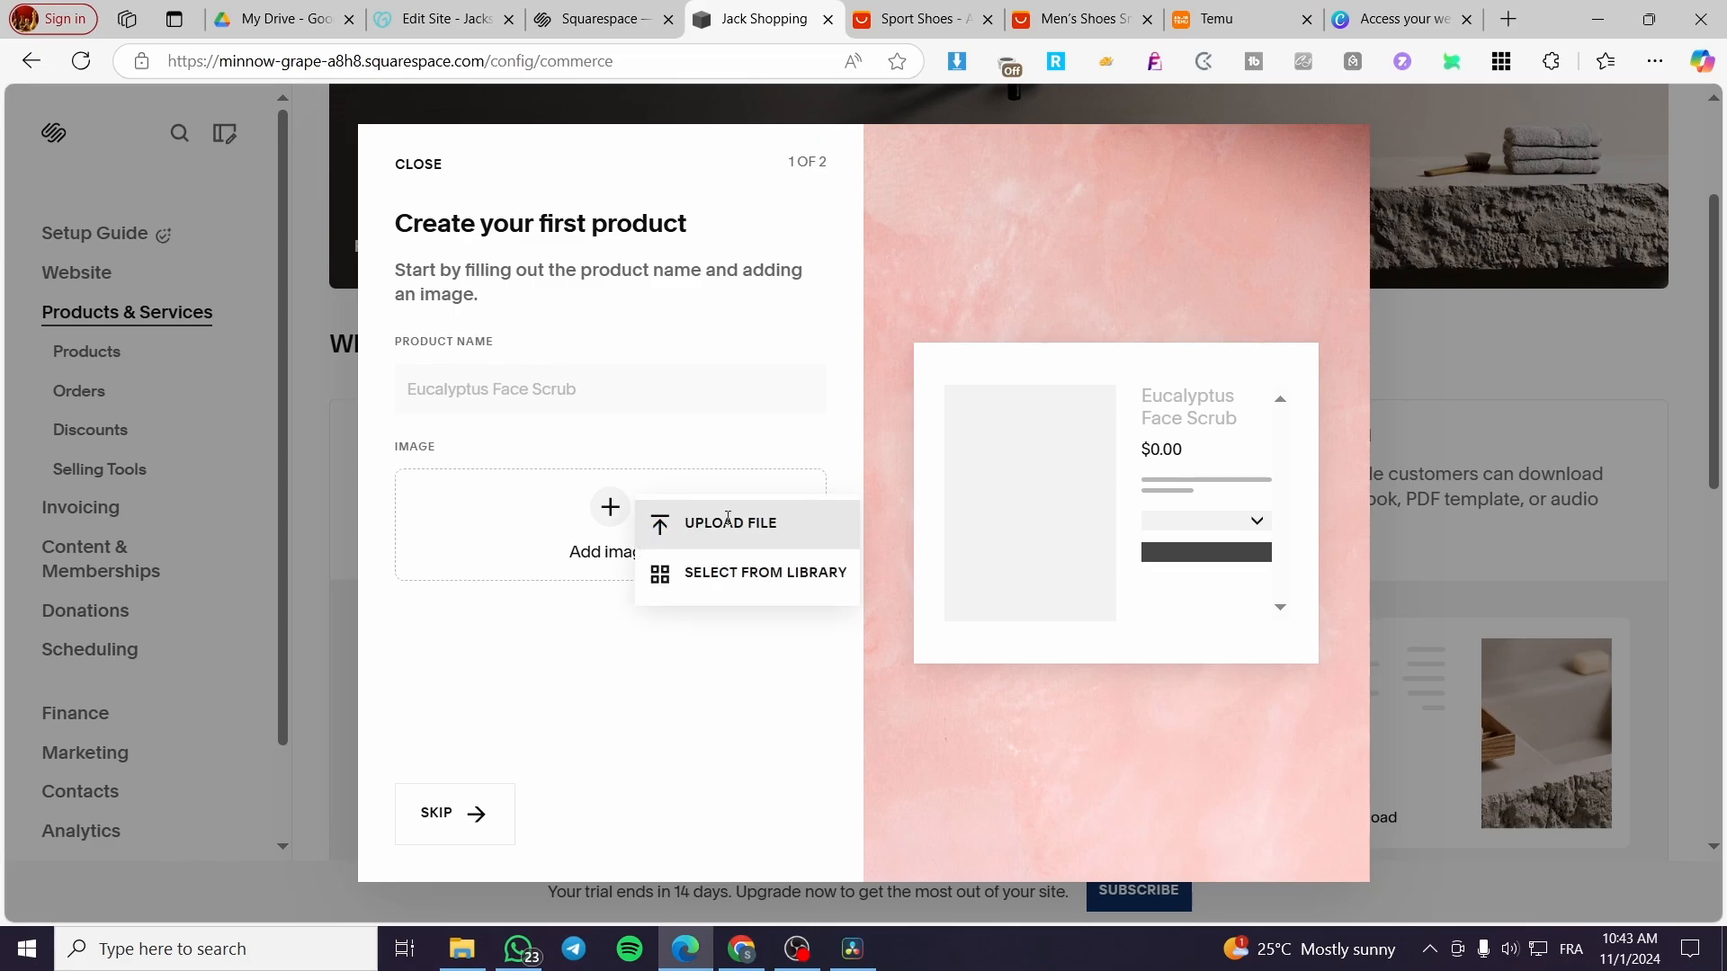
left_click(798, 454)
left_click(614, 522)
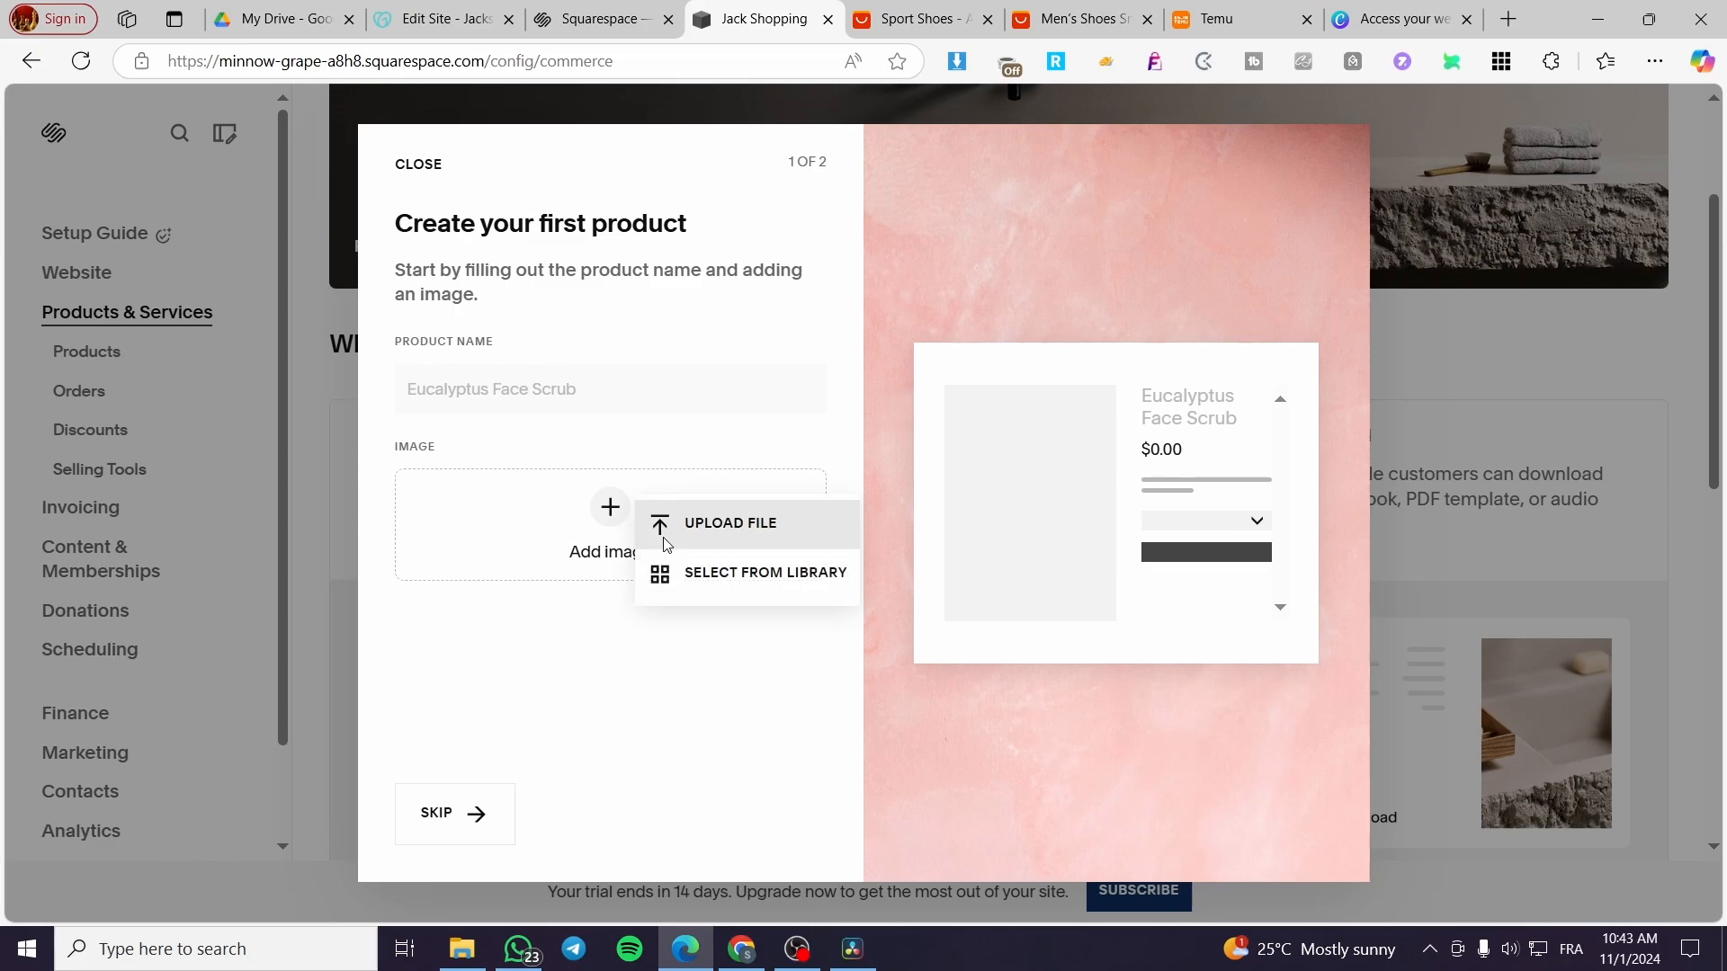
left_click(709, 526)
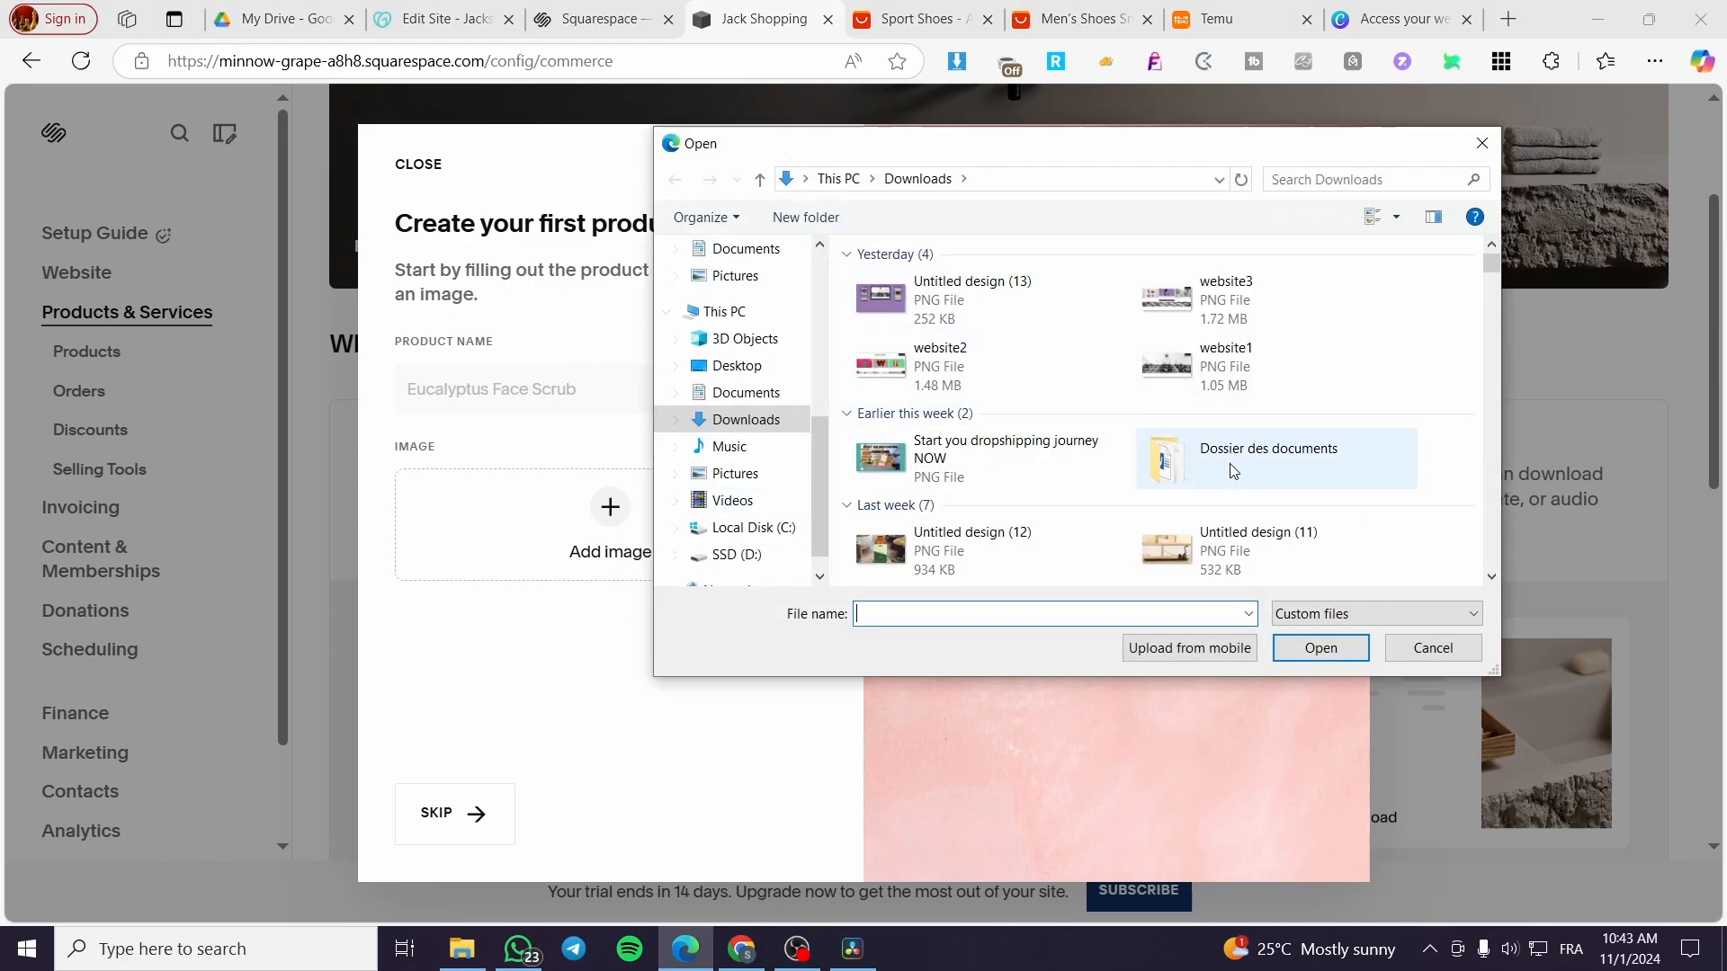
left_click(1376, 614)
left_click(1311, 651)
left_click(976, 307)
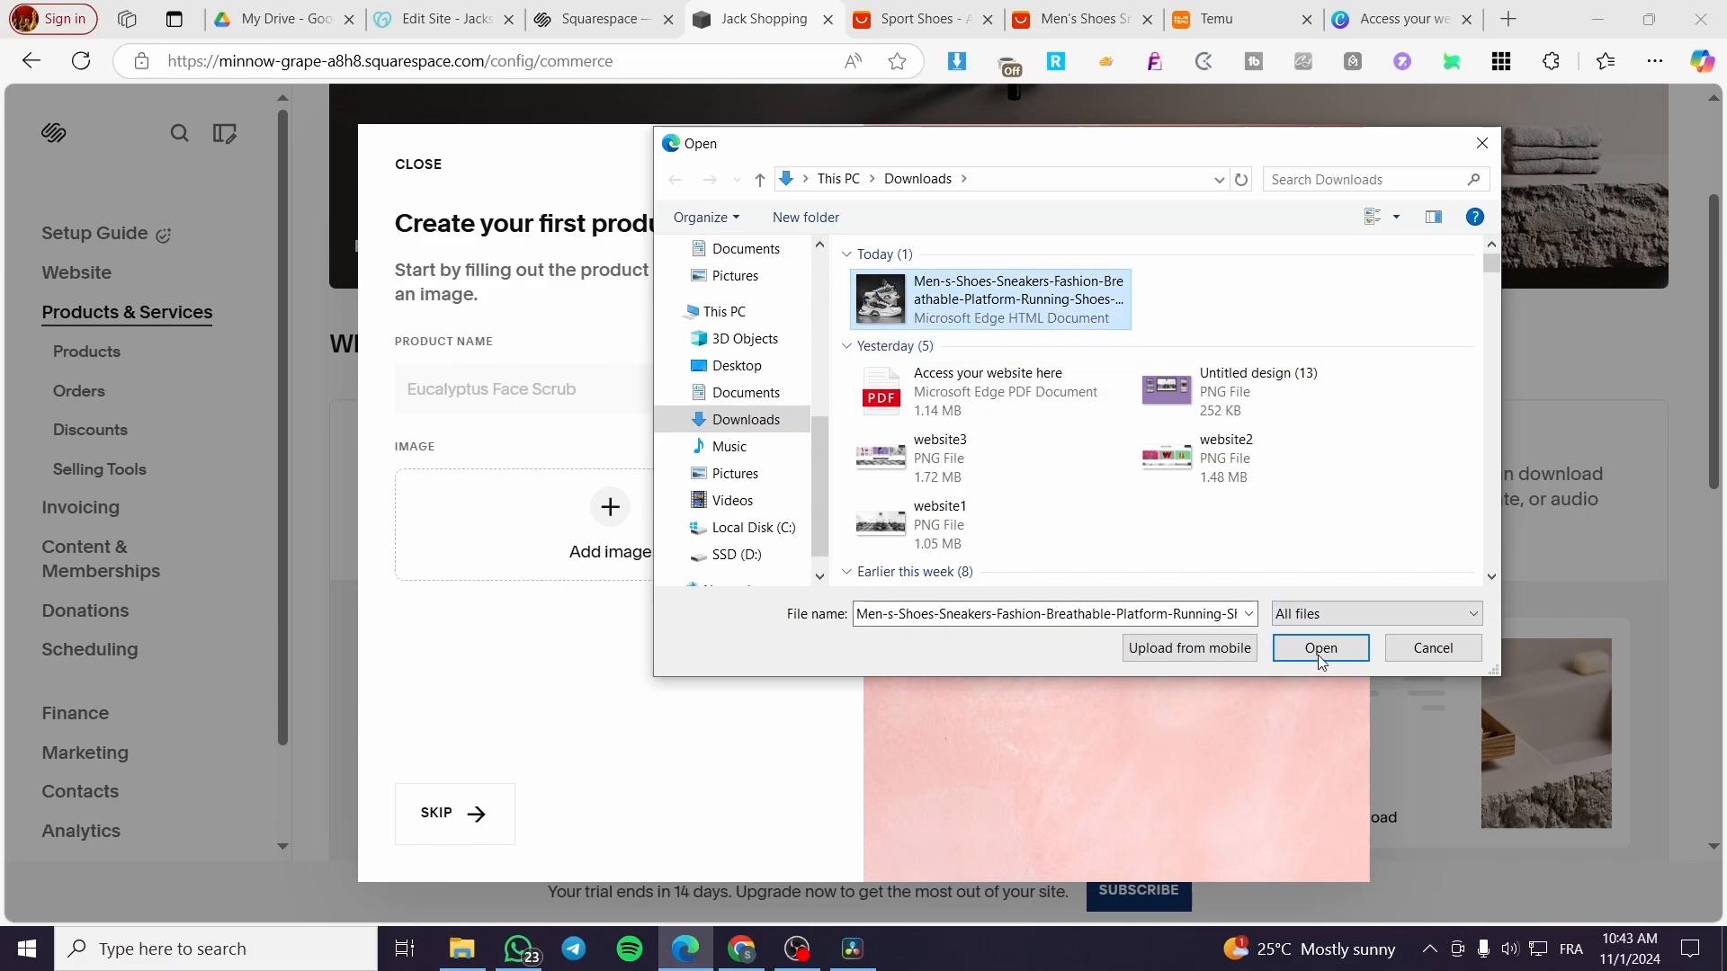
left_click(1320, 663)
left_click(995, 563)
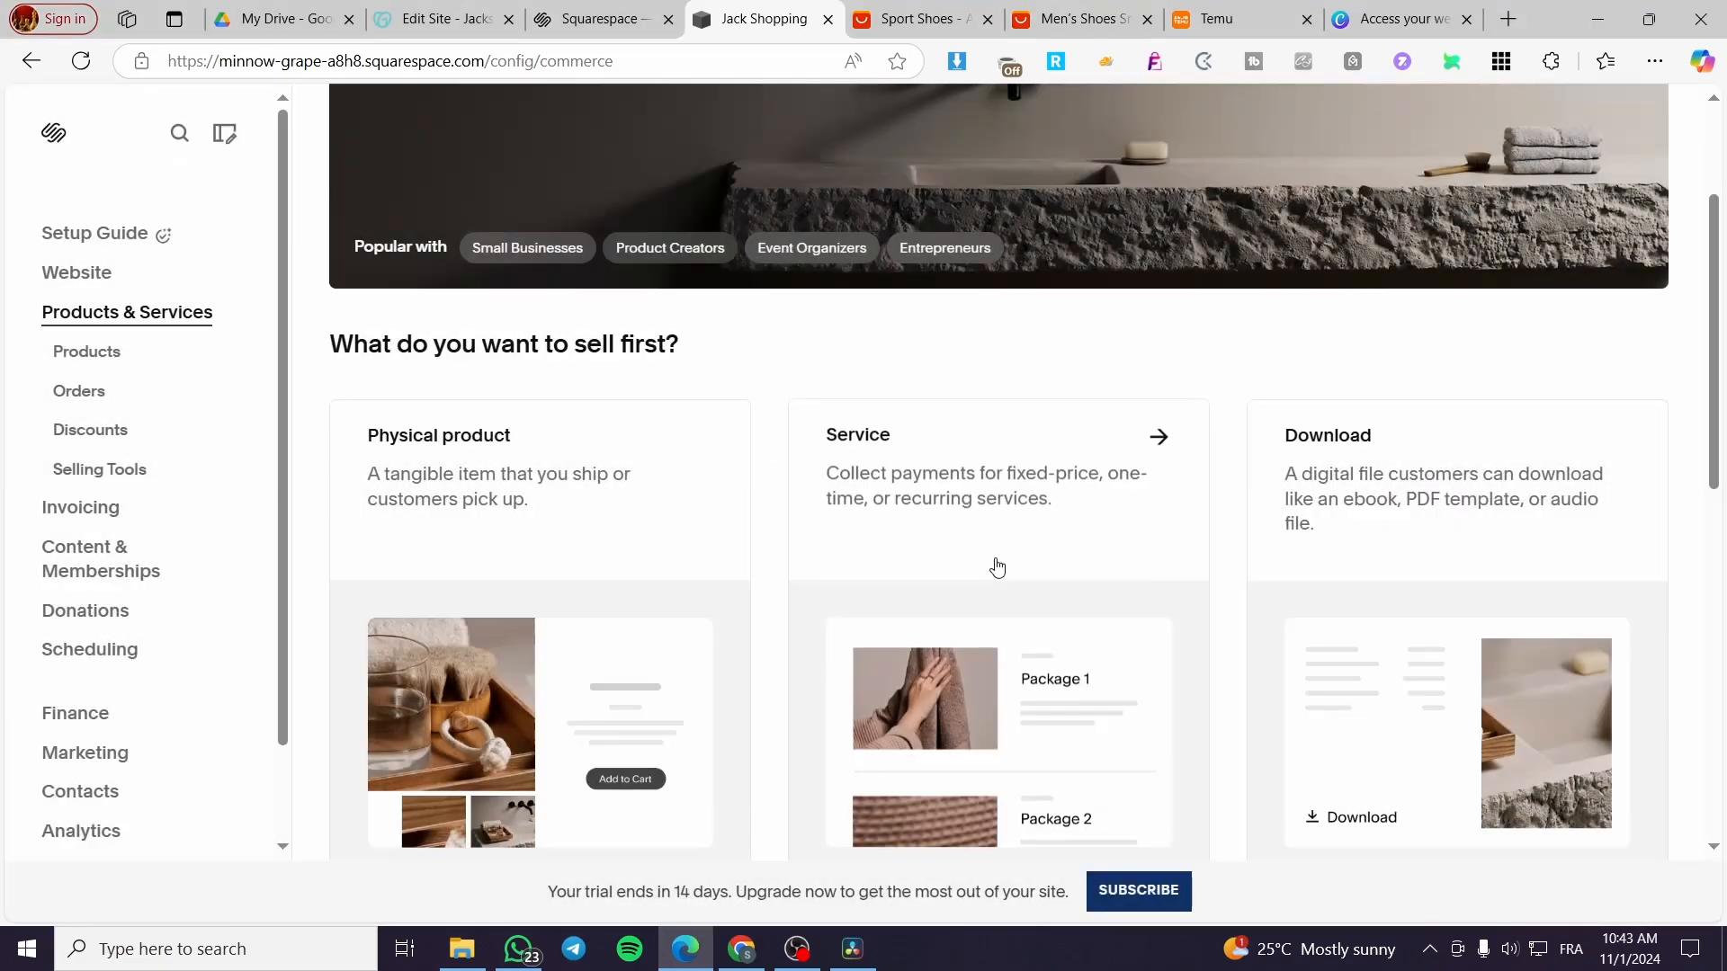
Check the browser's recent downloads for the sneaker image and revisit the sneakers' AliExpress product page.
left_click(1648, 65)
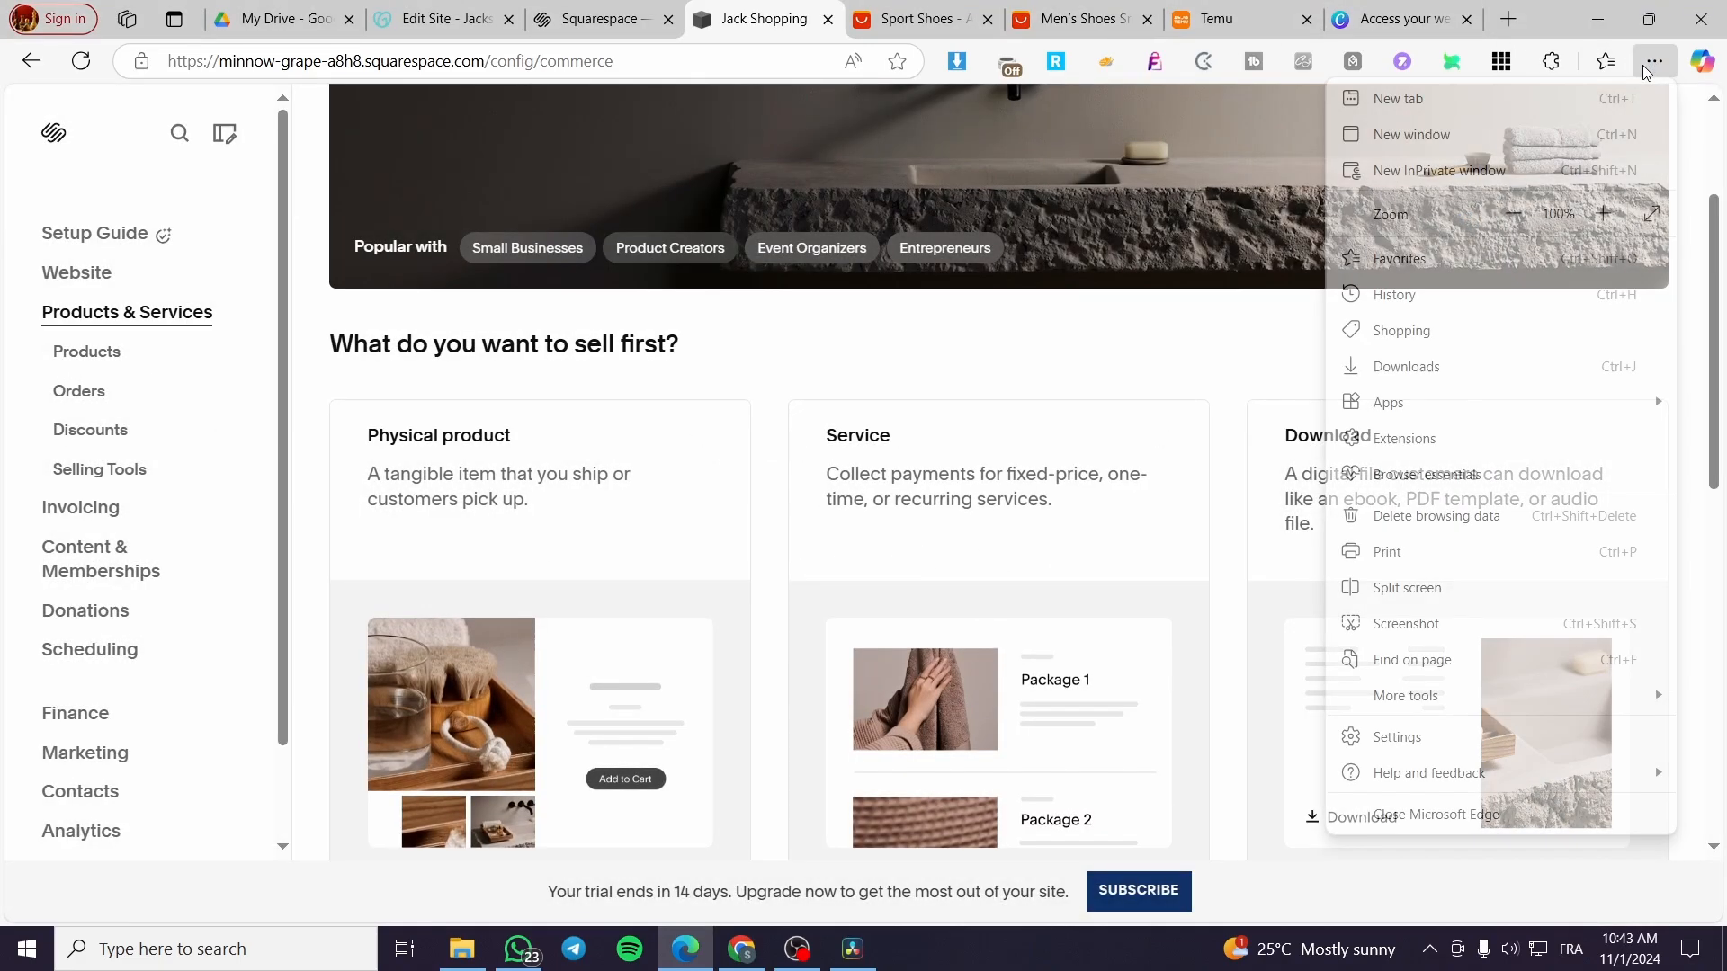
left_click(1417, 364)
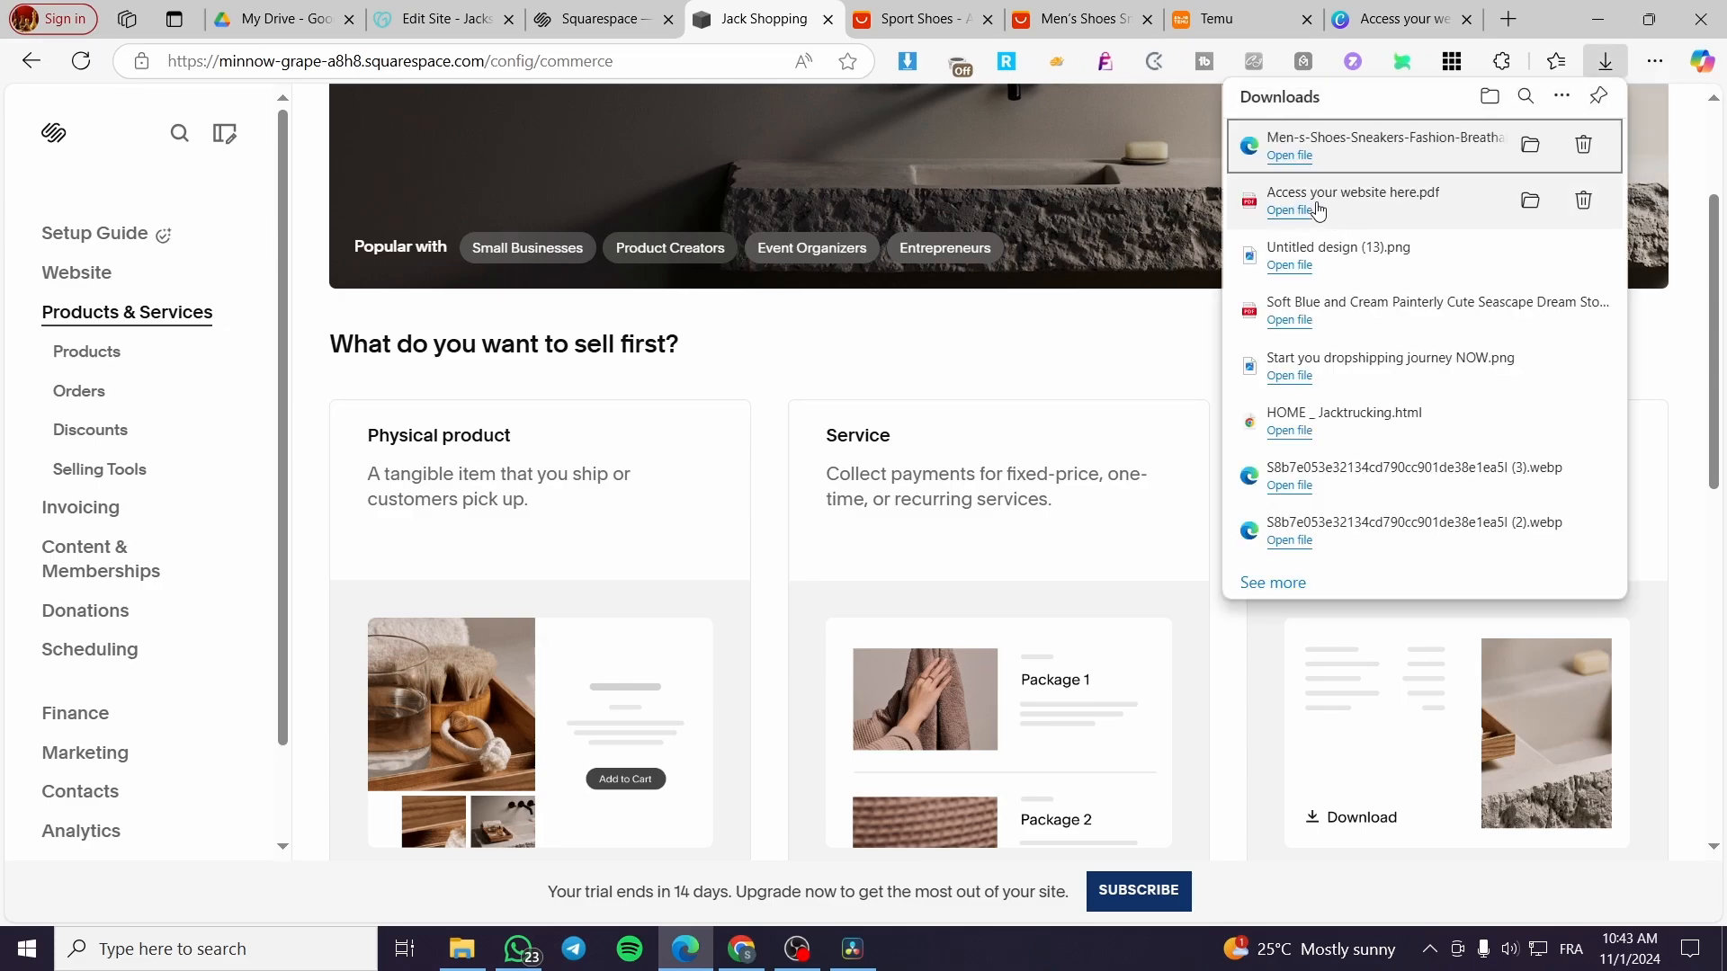
left_click(29, 309)
left_click(958, 11)
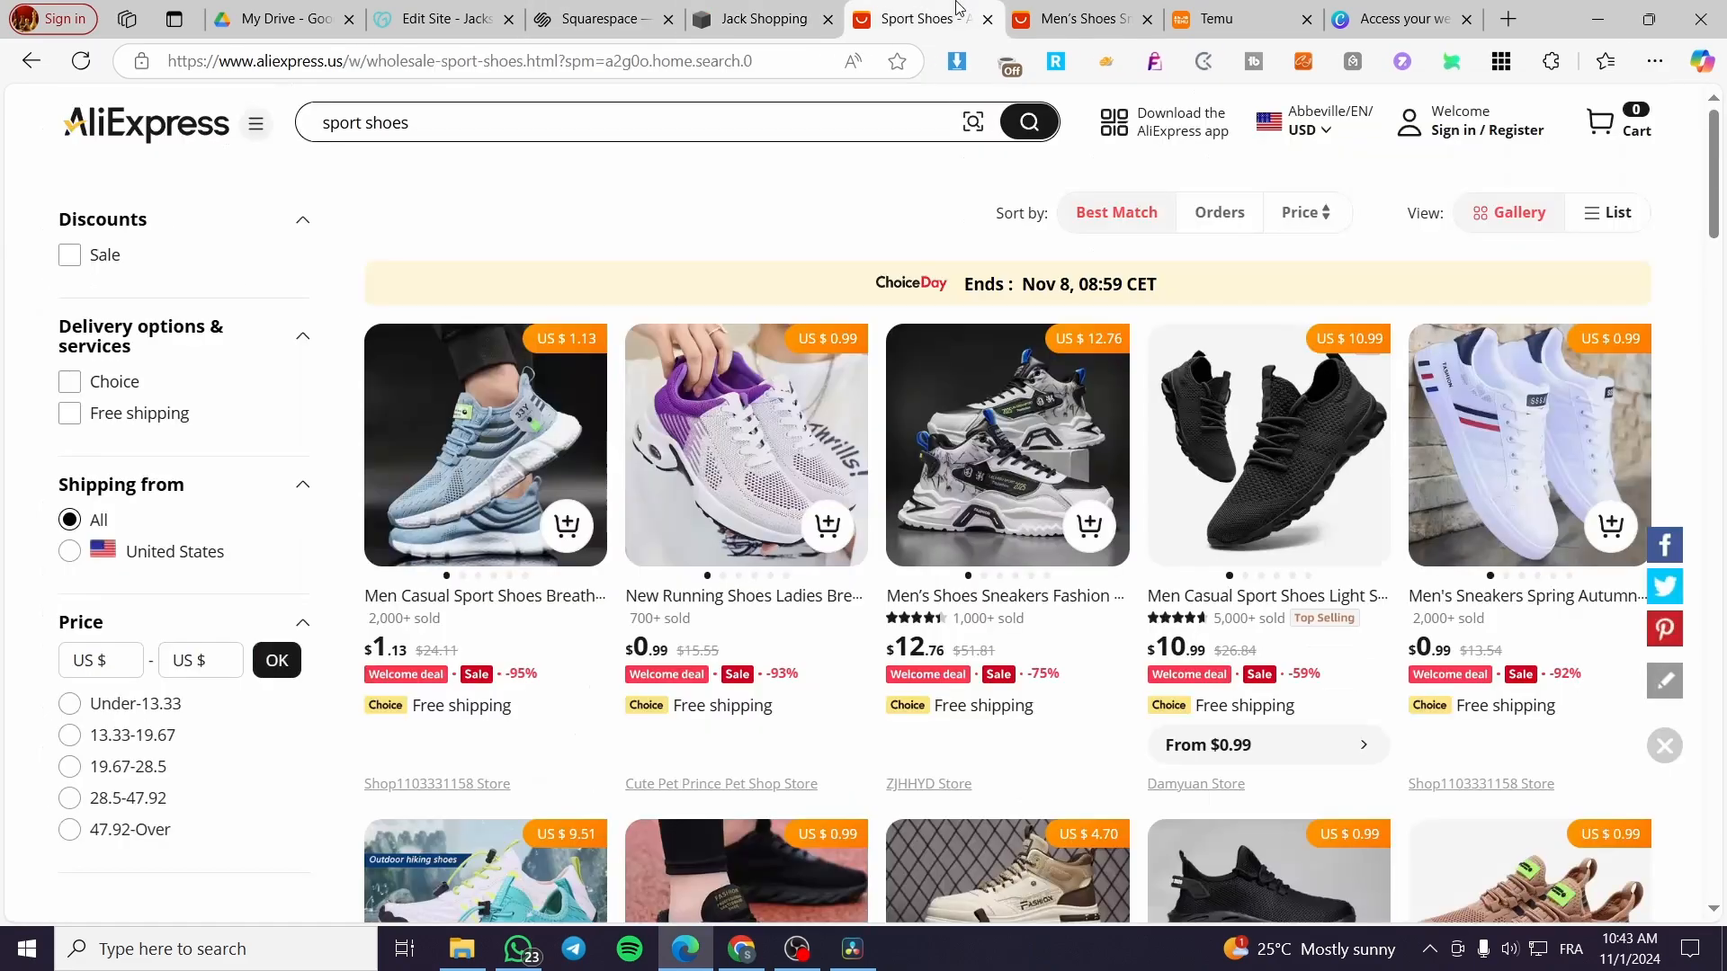
left_click(1075, 18)
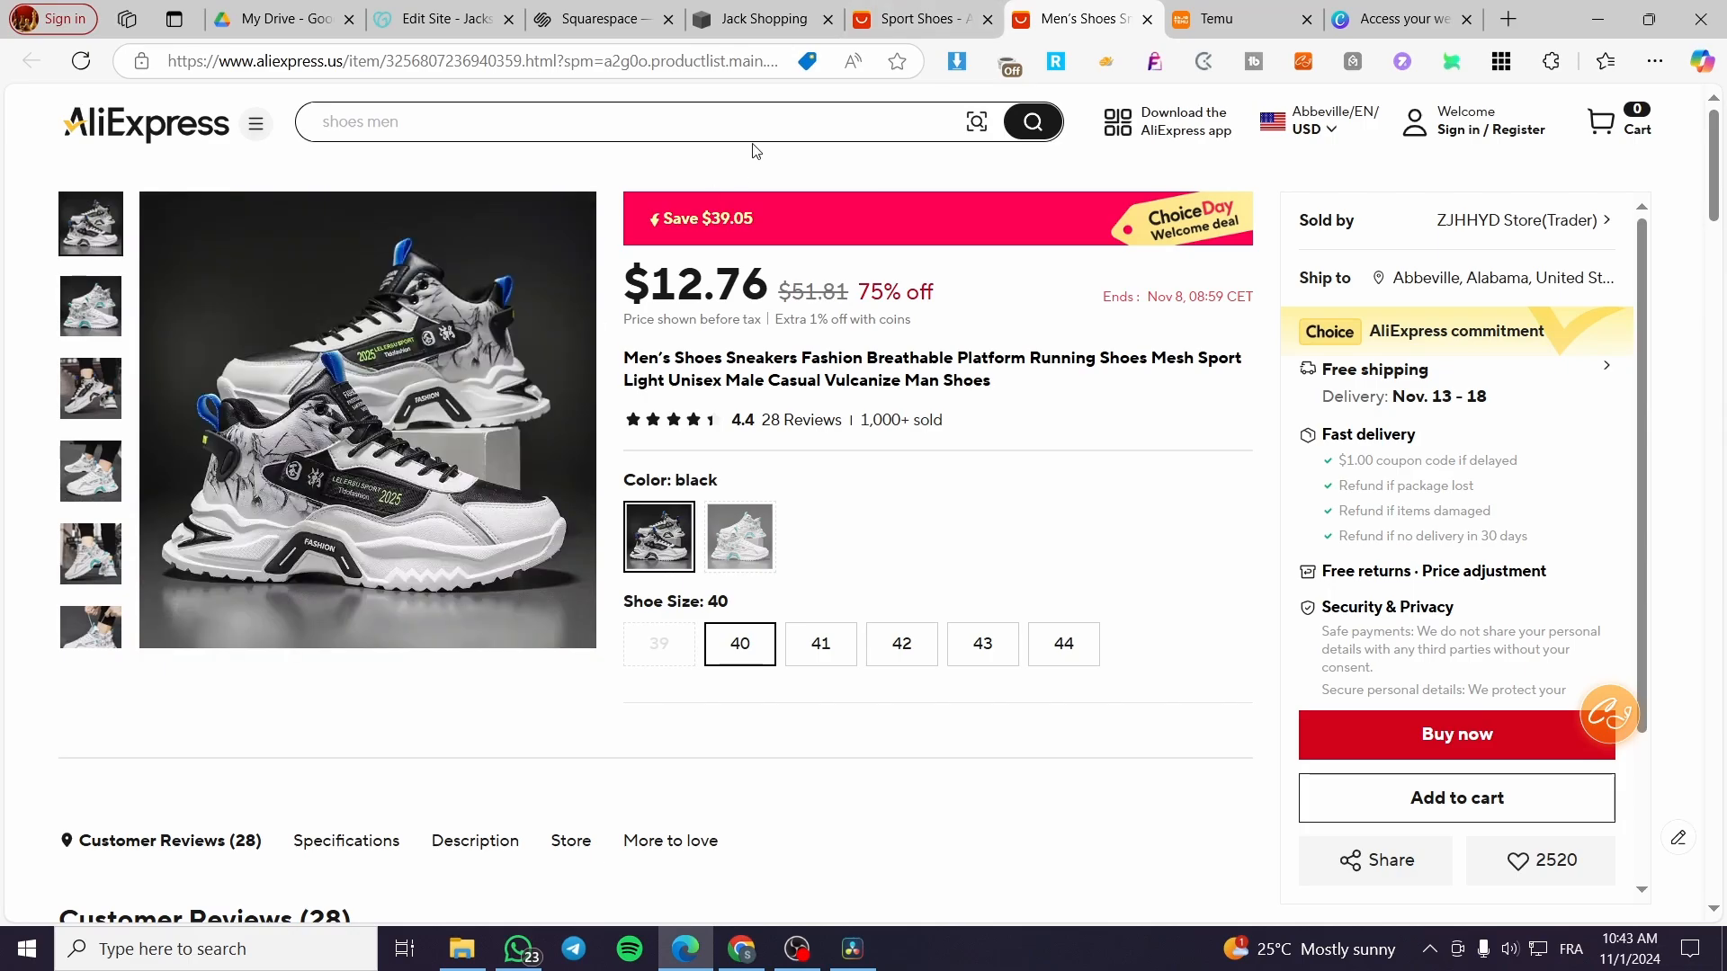
Return to Squarespace, start a new physical product and upload the Untitled design (12) PNG as its image.
left_click(822, 8)
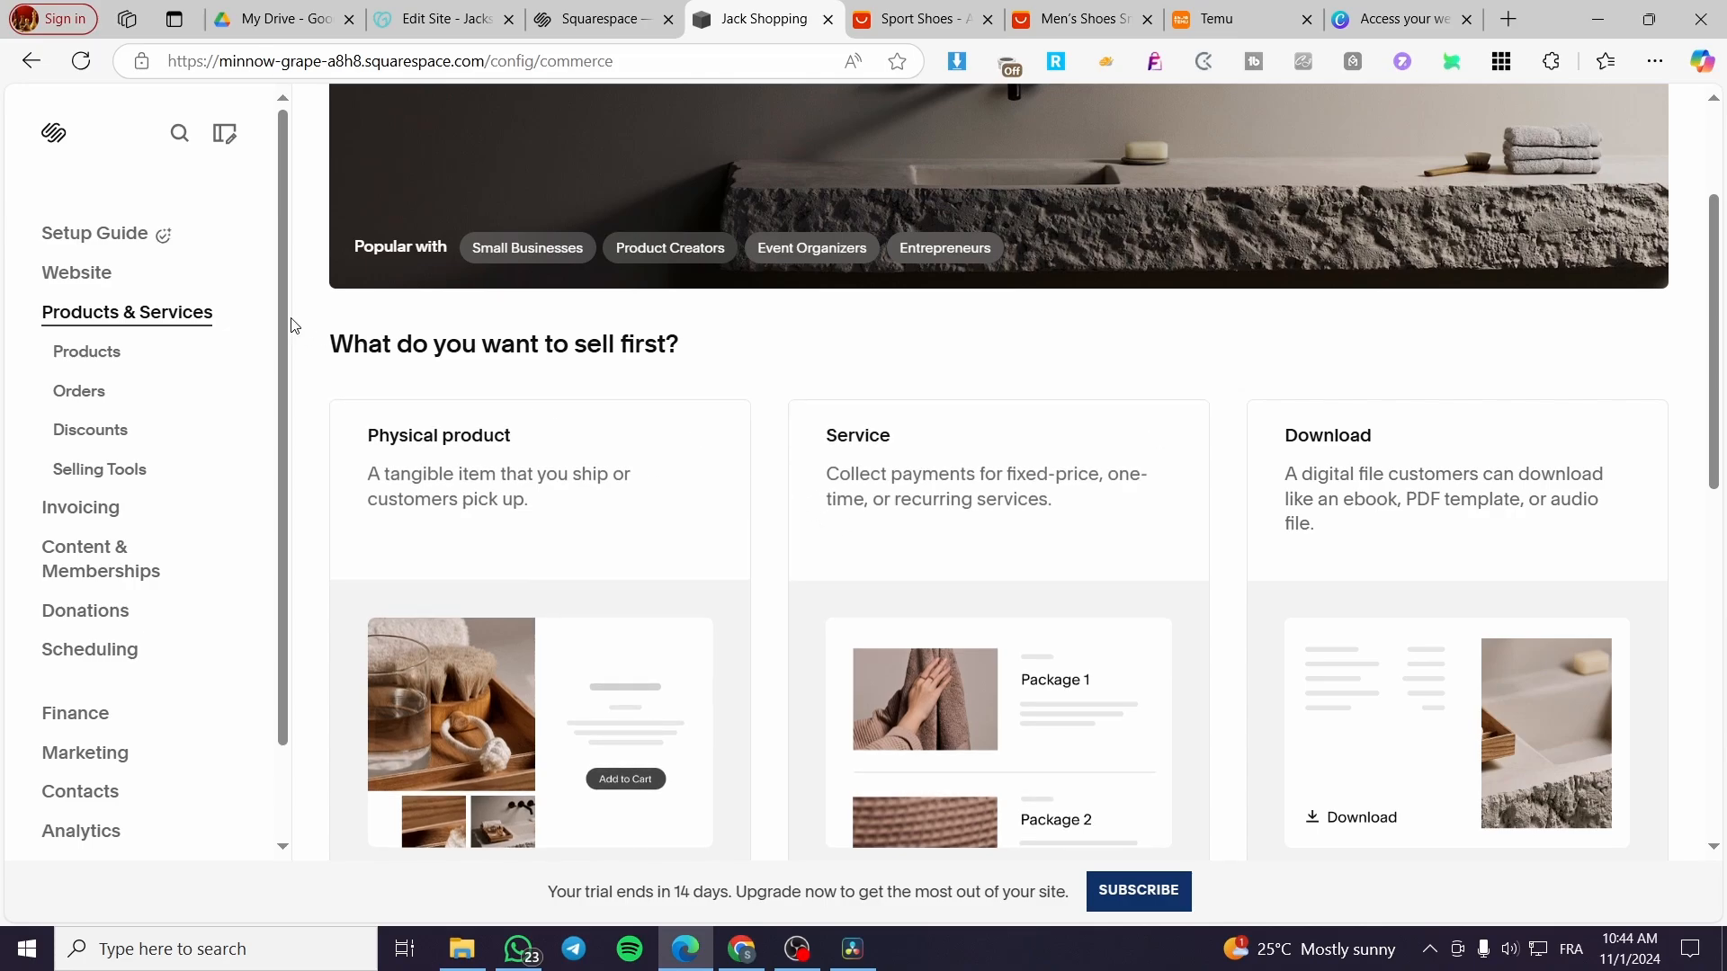
left_click(528, 540)
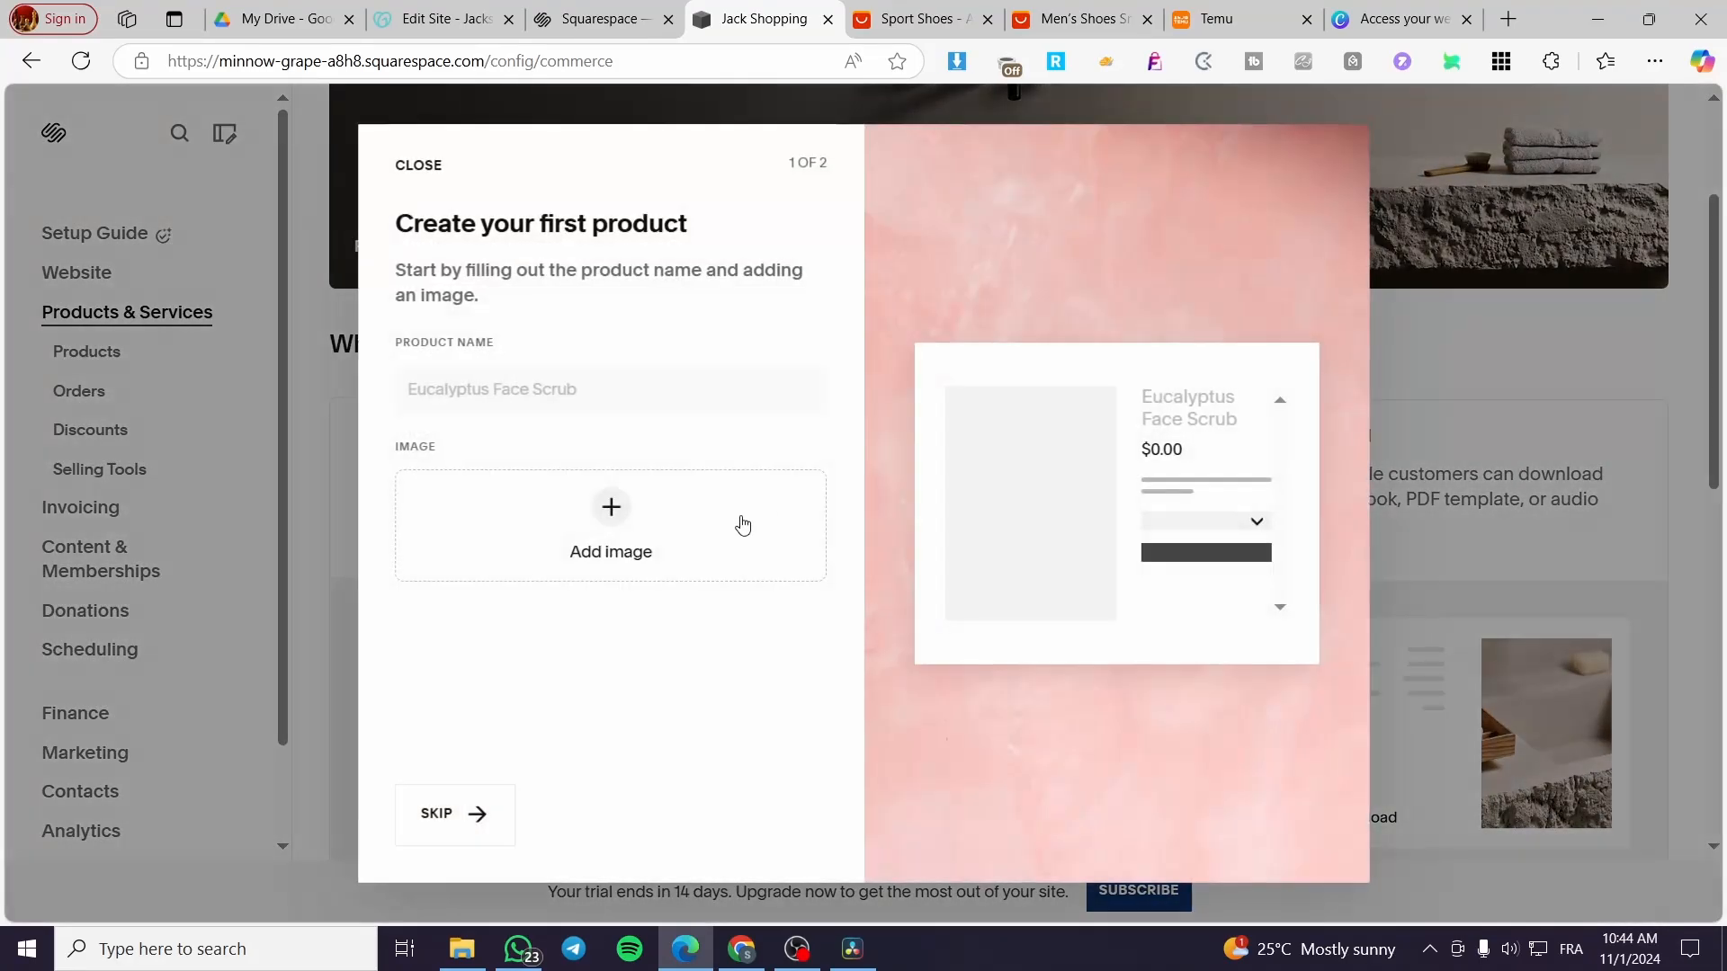
left_click(740, 527)
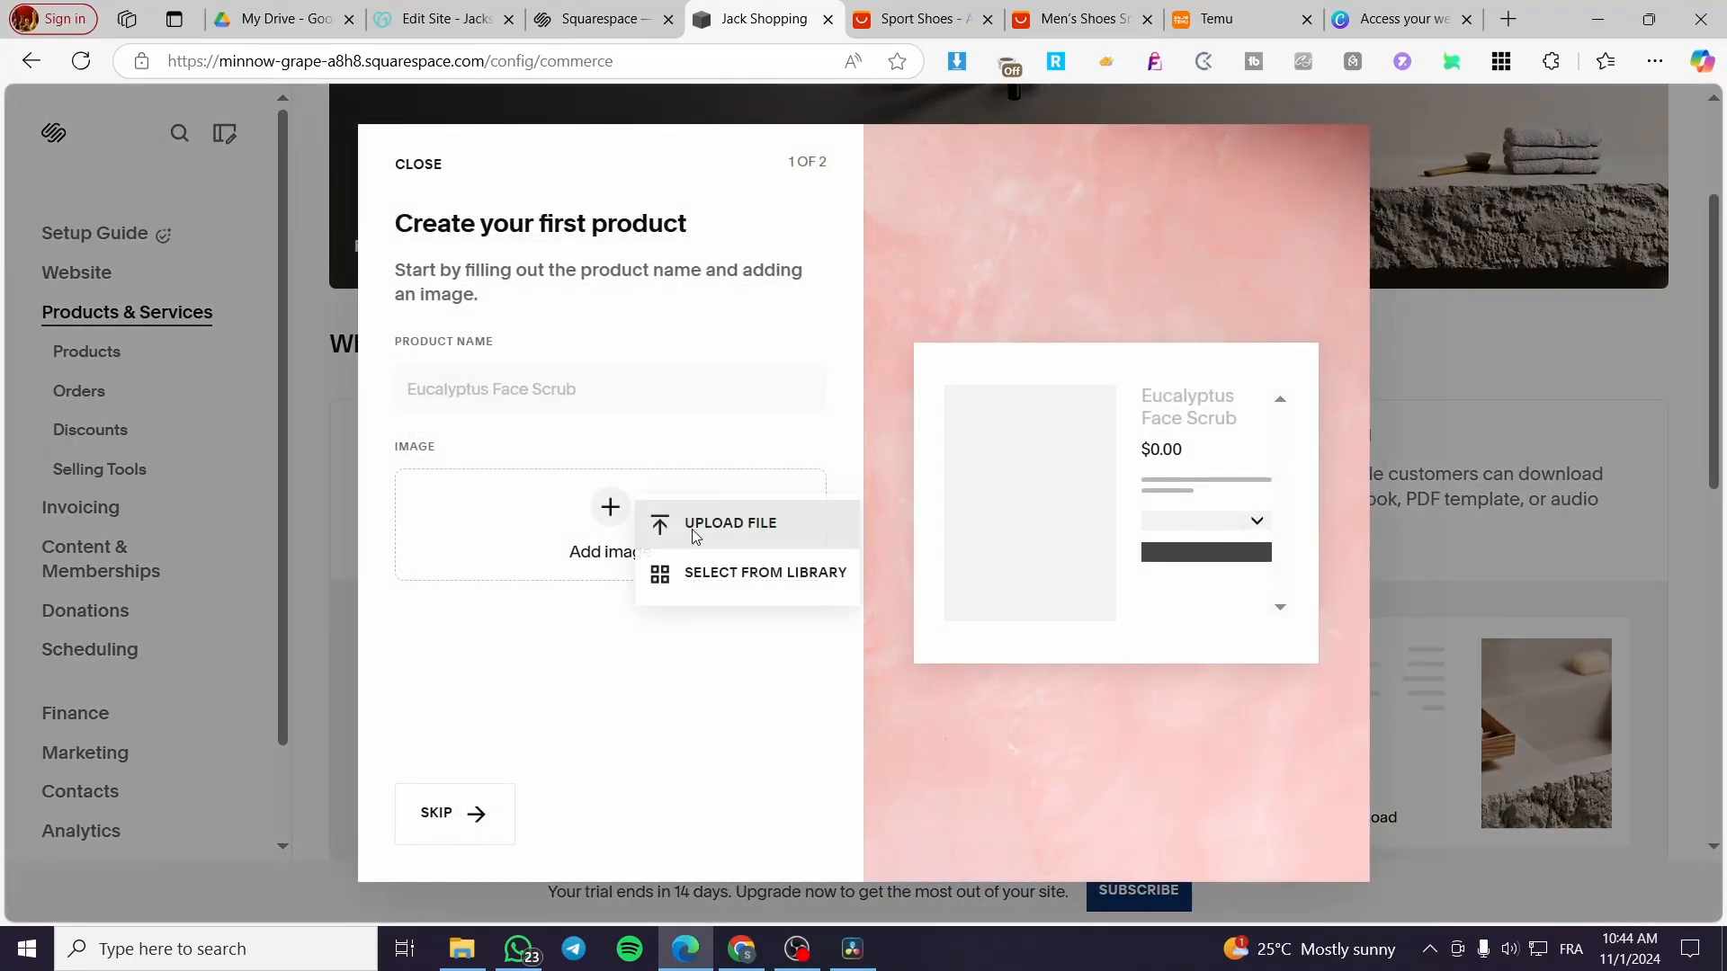
left_click(776, 546)
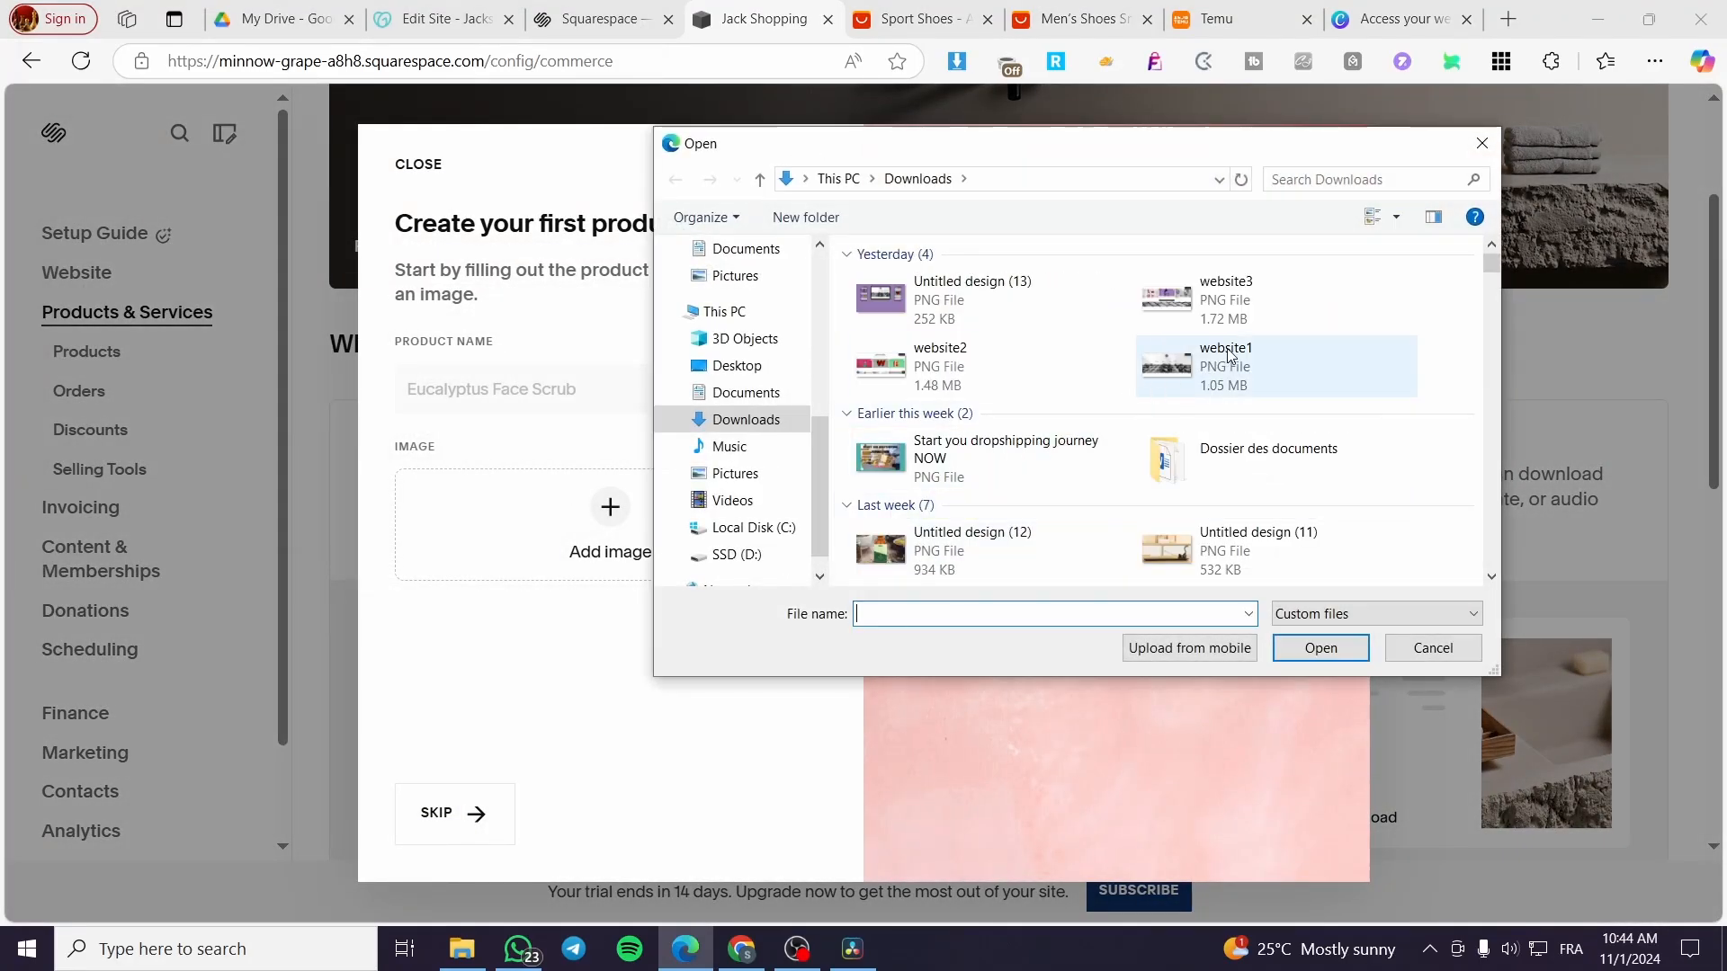
scroll(1246, 319, "down", 3)
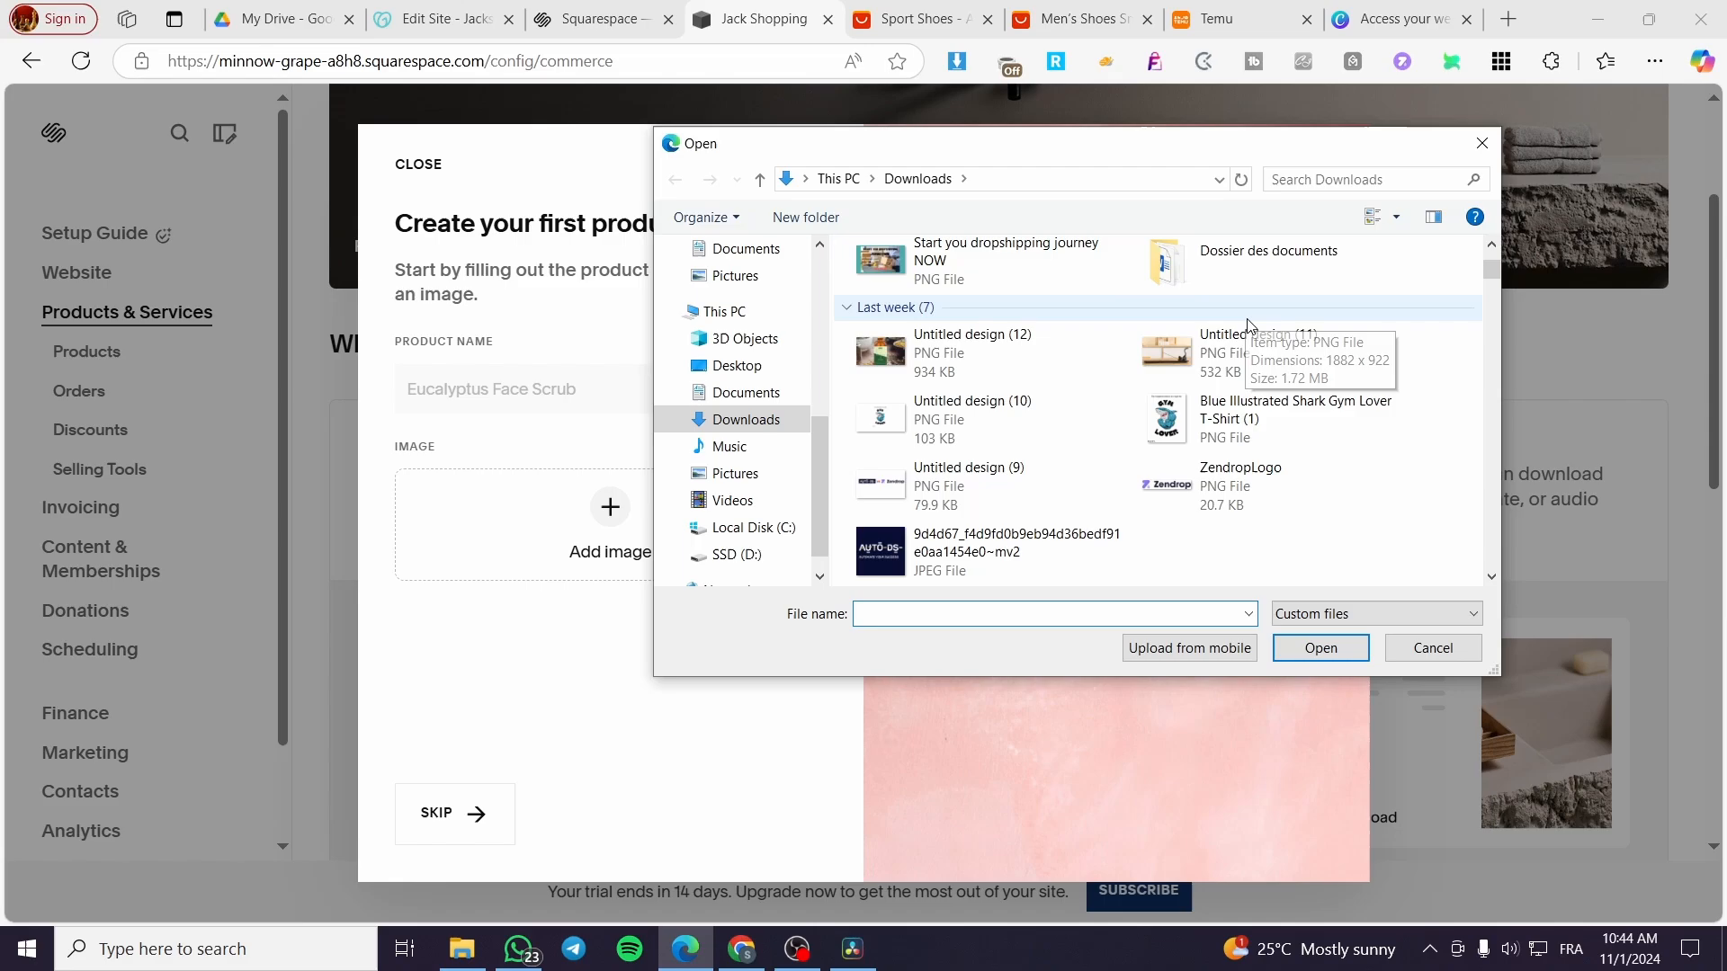
double_click(940, 349)
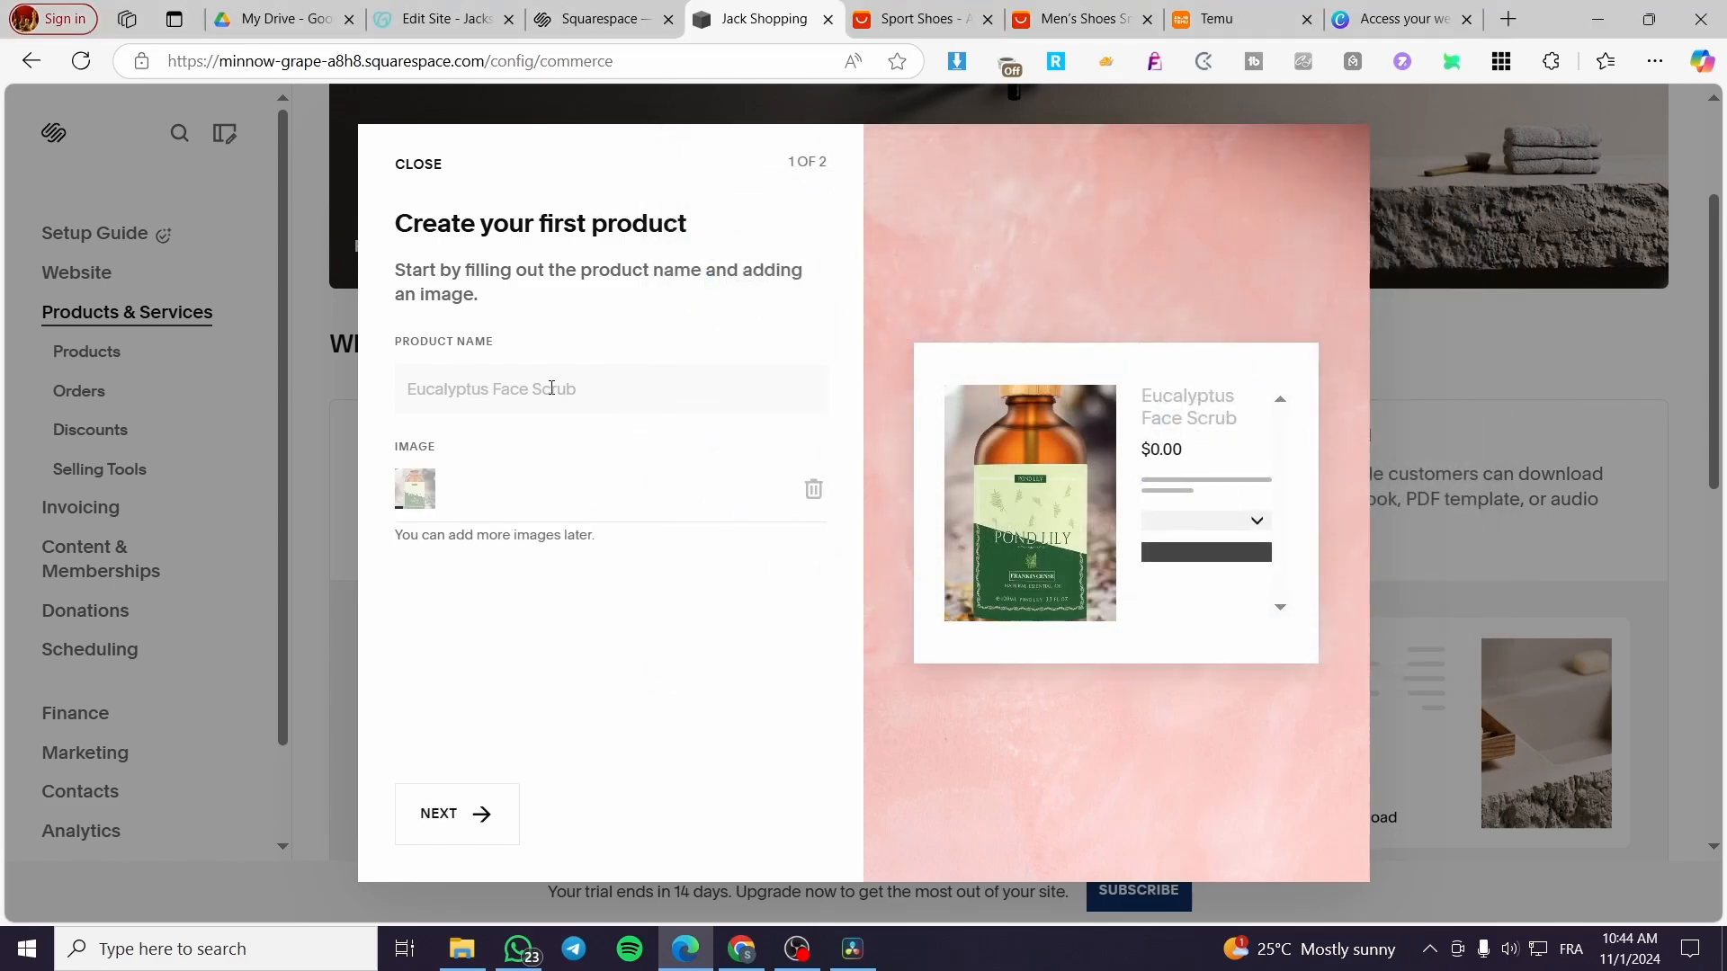
Name the product "Natural Oil for hair growth" and continue to the inventory setup.
left_click(551, 388)
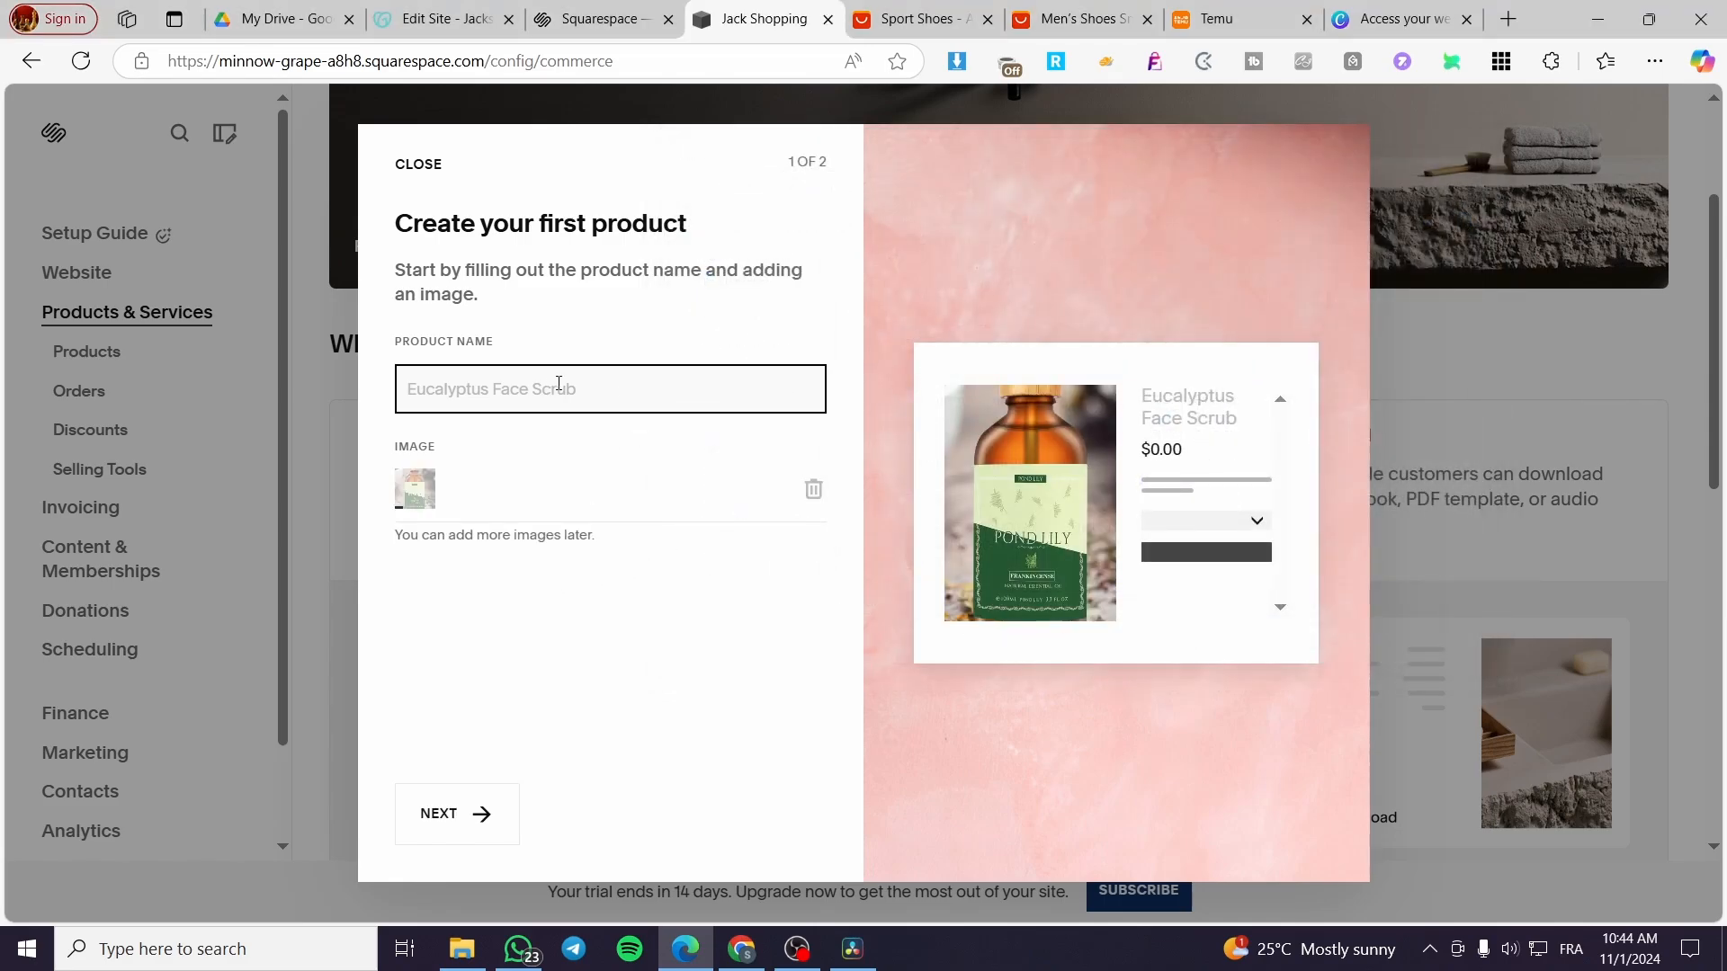
type("Nar")
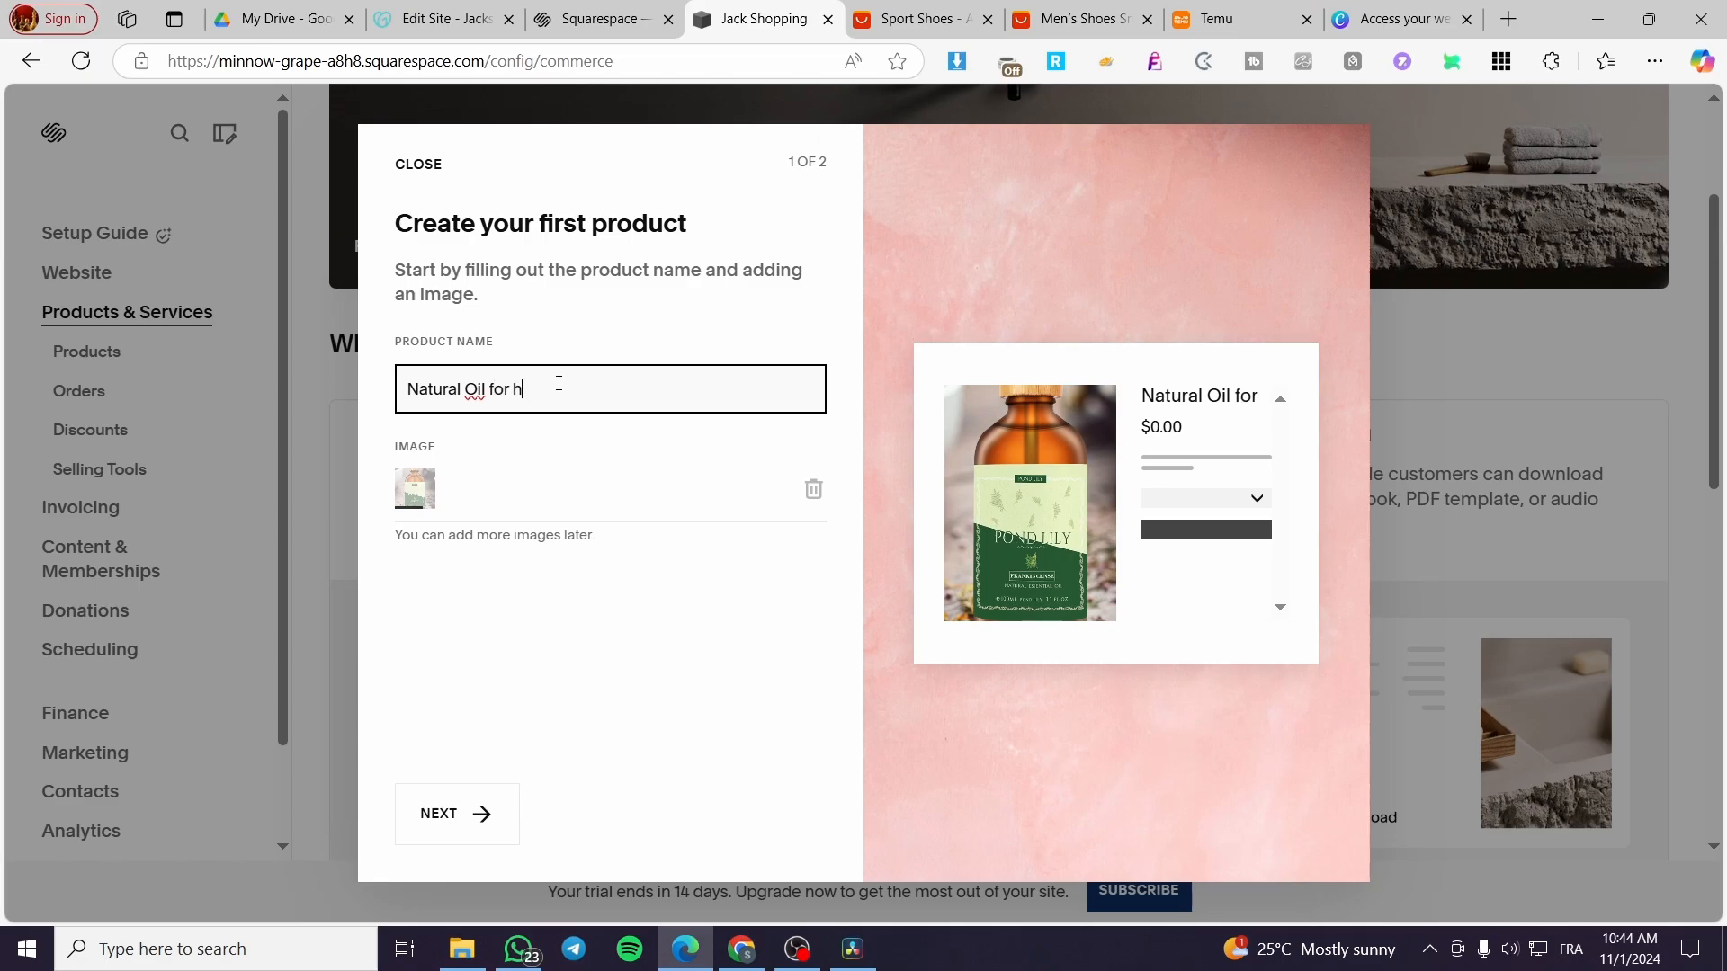
type("air growth")
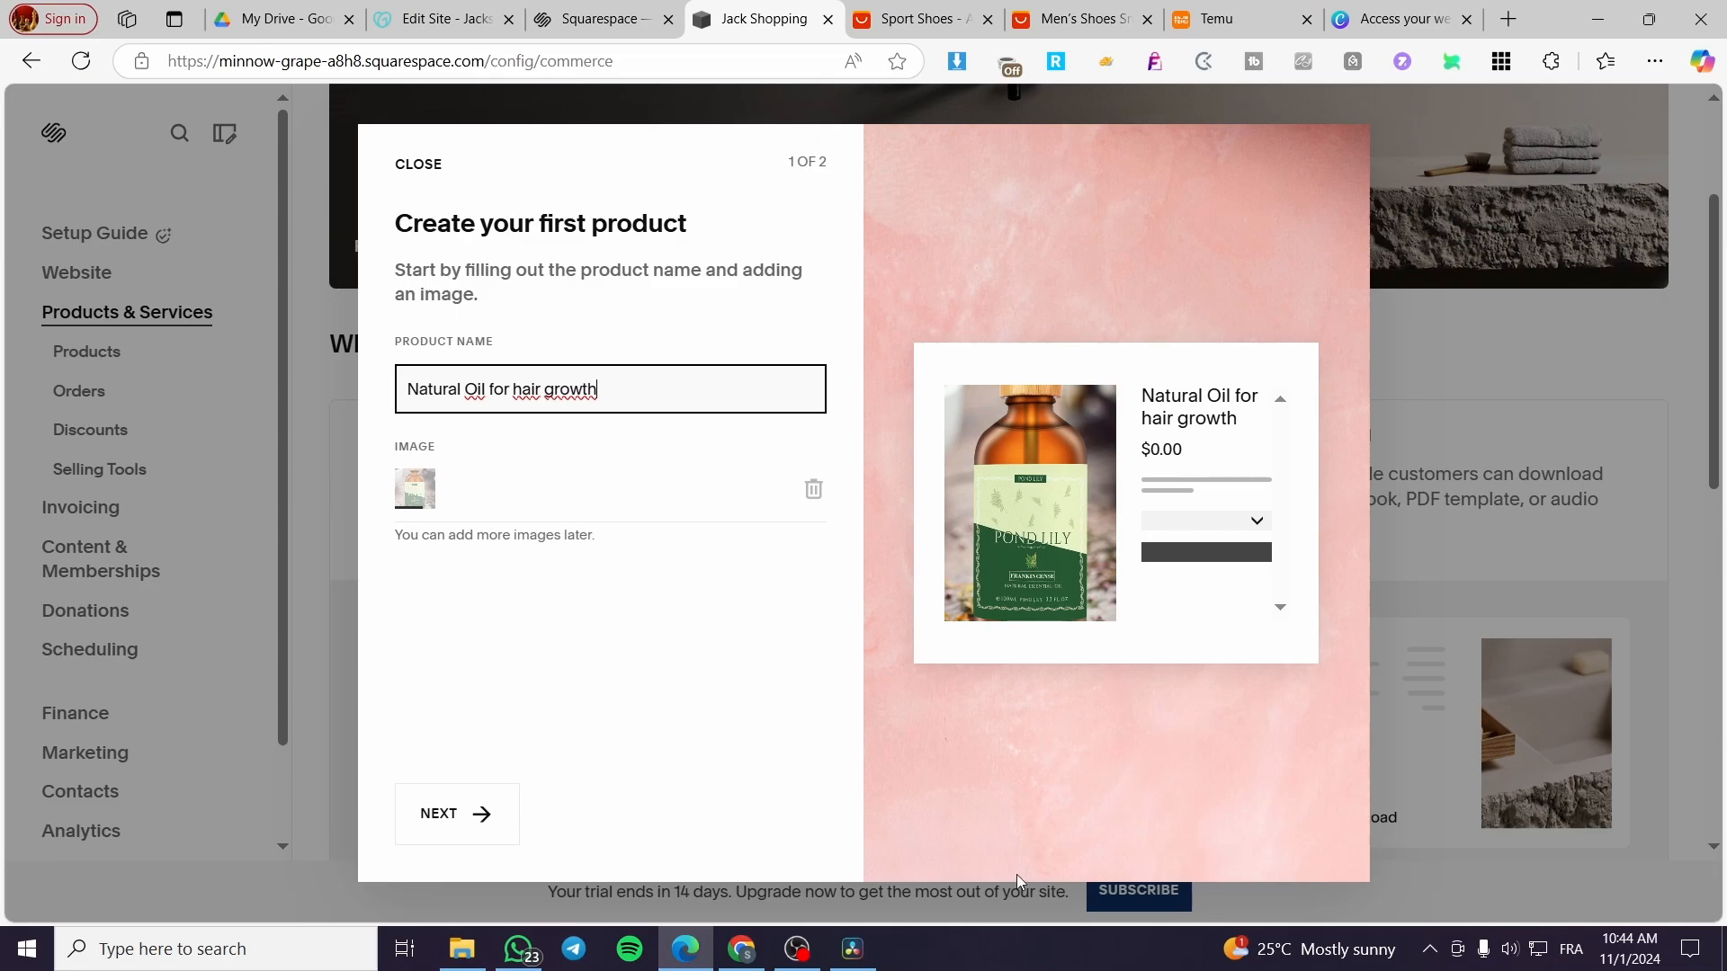
left_click(423, 820)
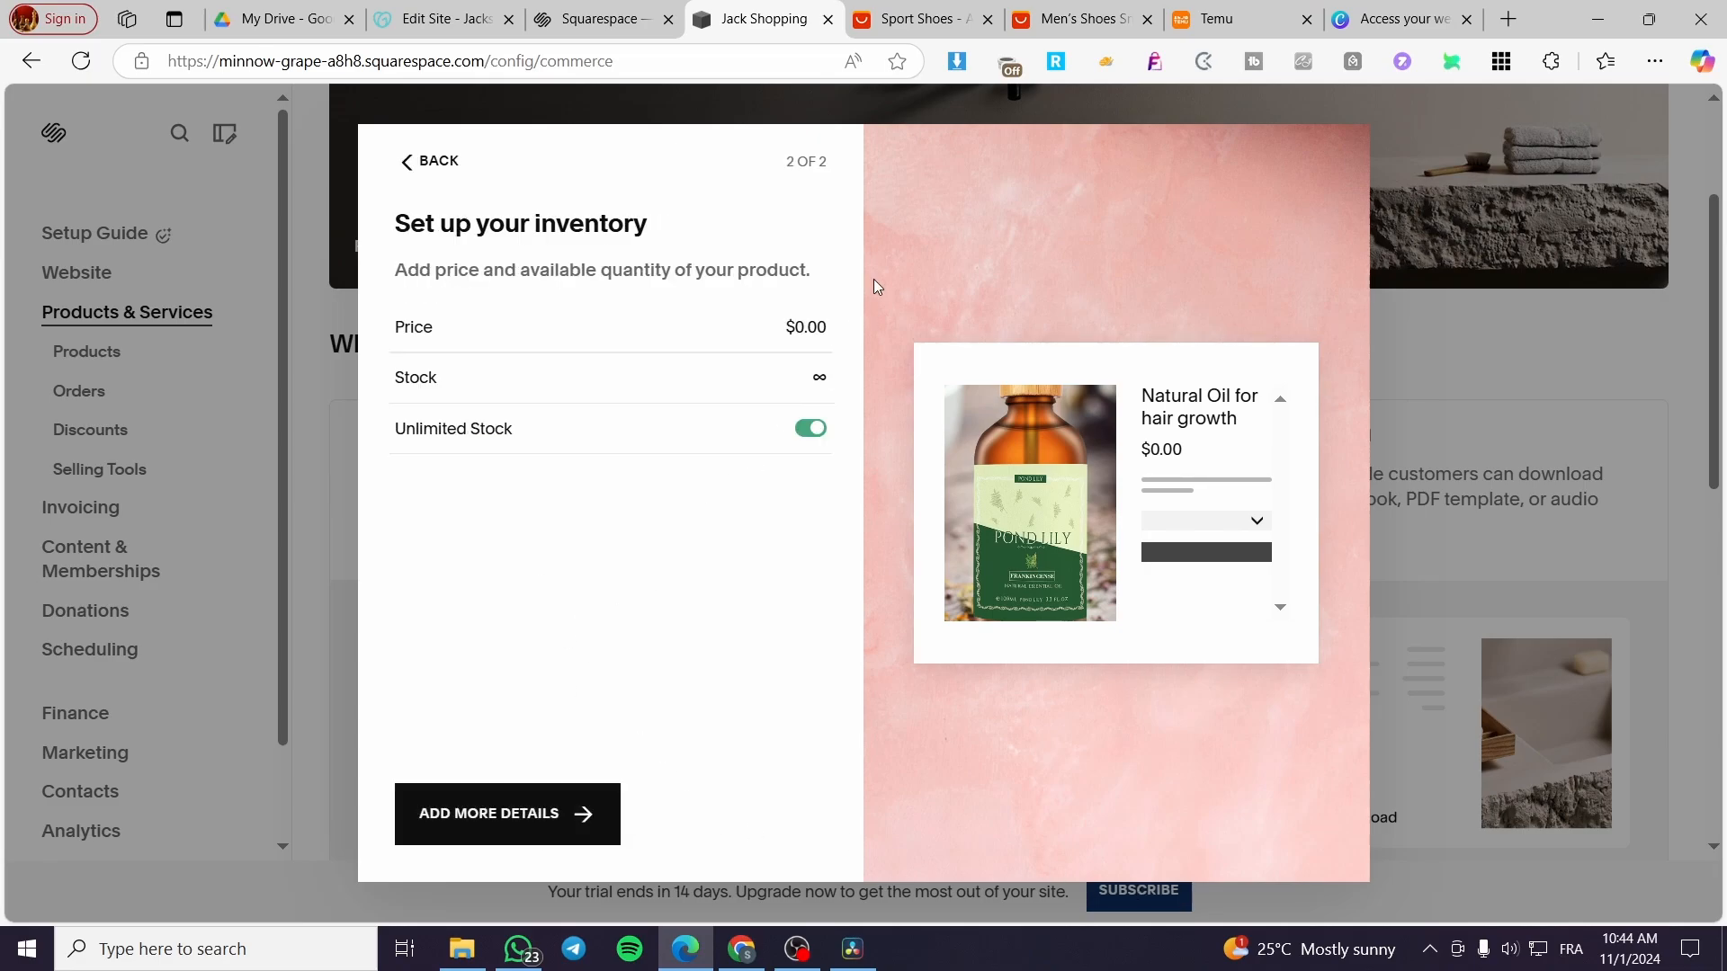
Set the product price to $25.99, keep unlimited stock and continue to the detailed product form.
left_click(808, 330)
type("25.99")
left_click(520, 817)
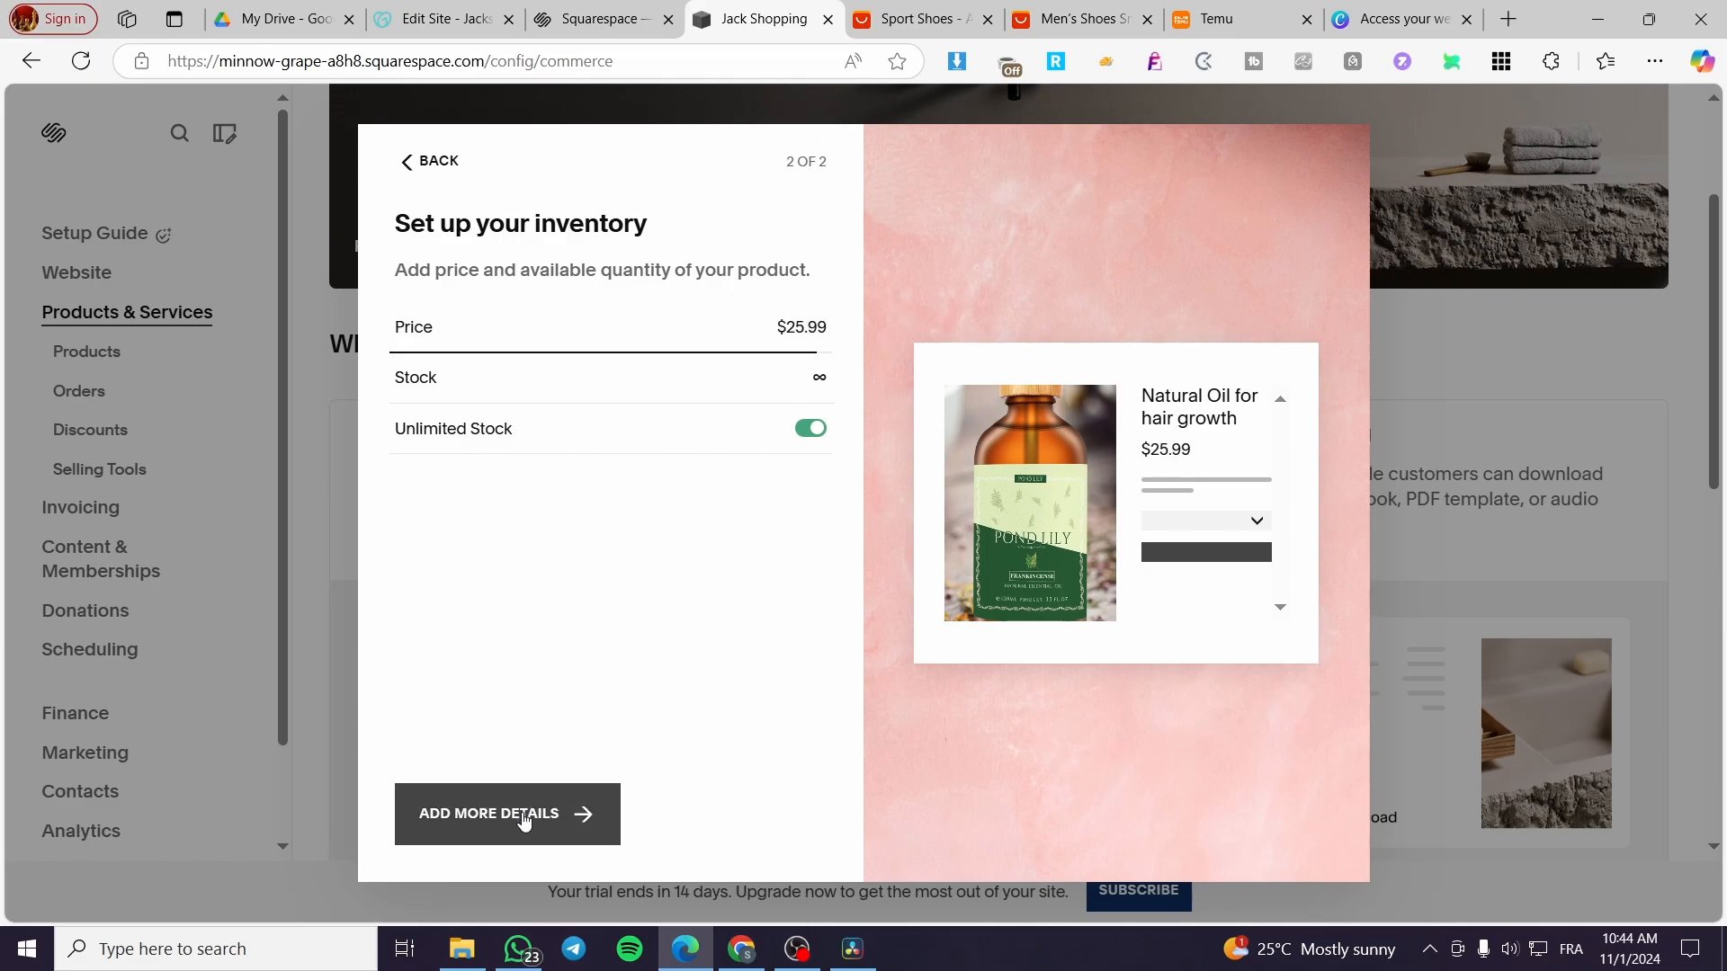
Copy the product name "Natural Oil for hair growth" into the product description.
left_click(640, 499)
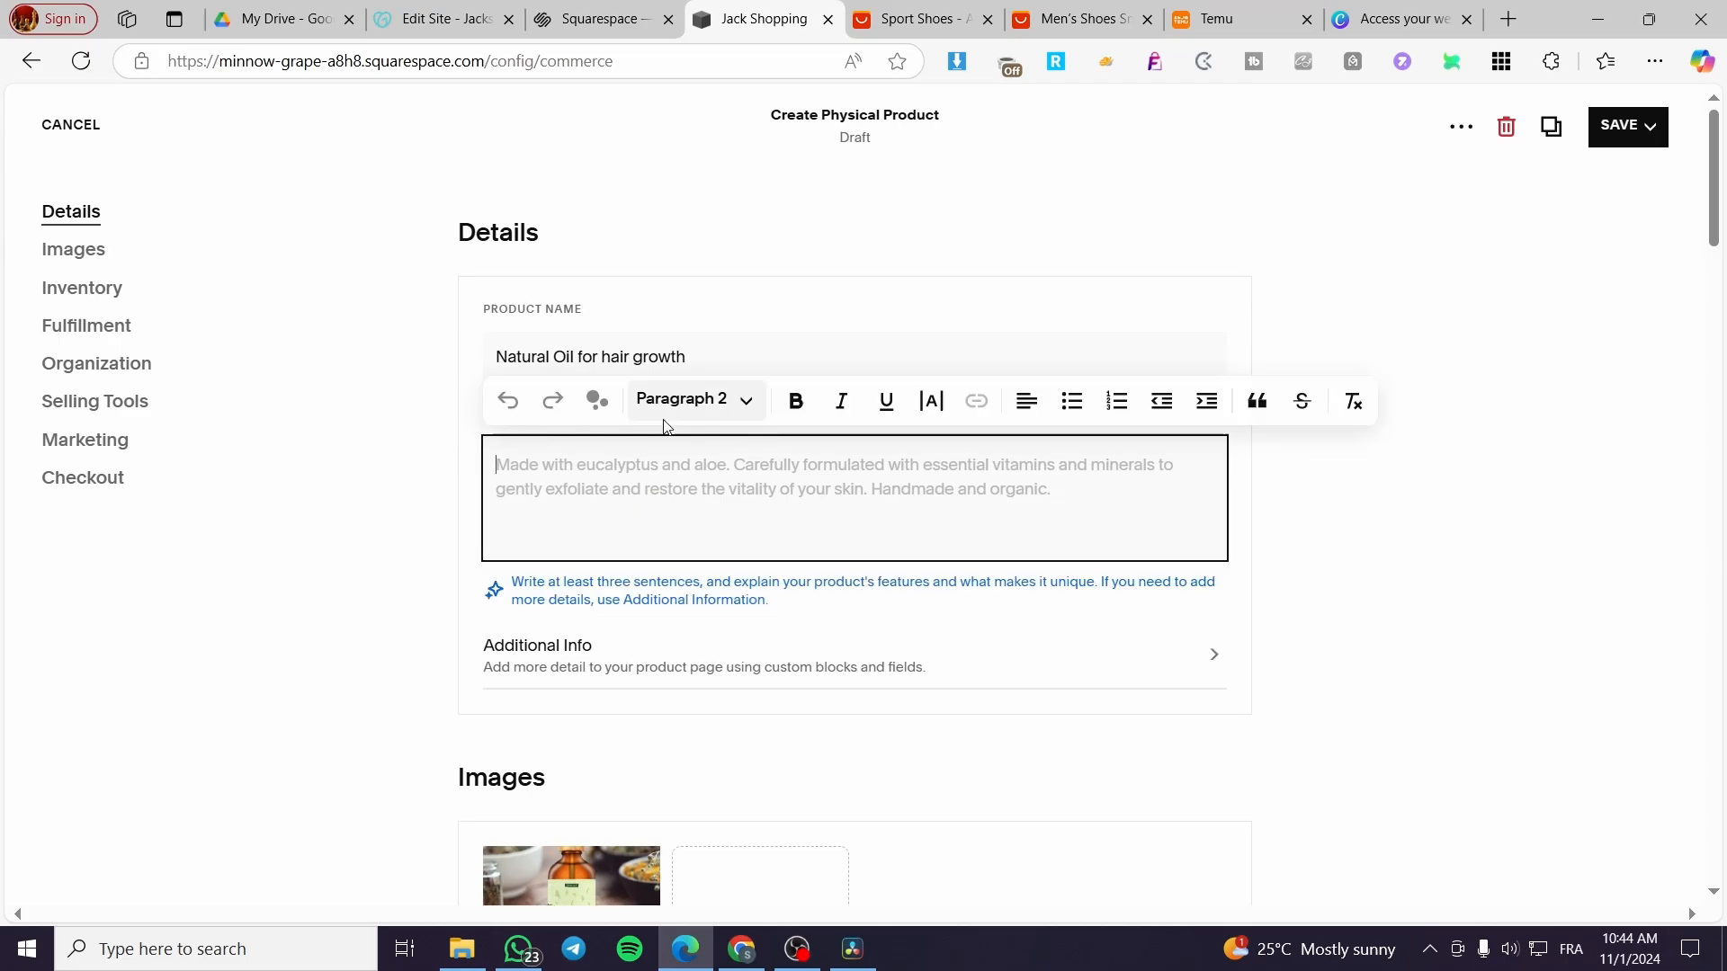
left_click_drag(758, 356, 325, 367)
key("ctrl+c")
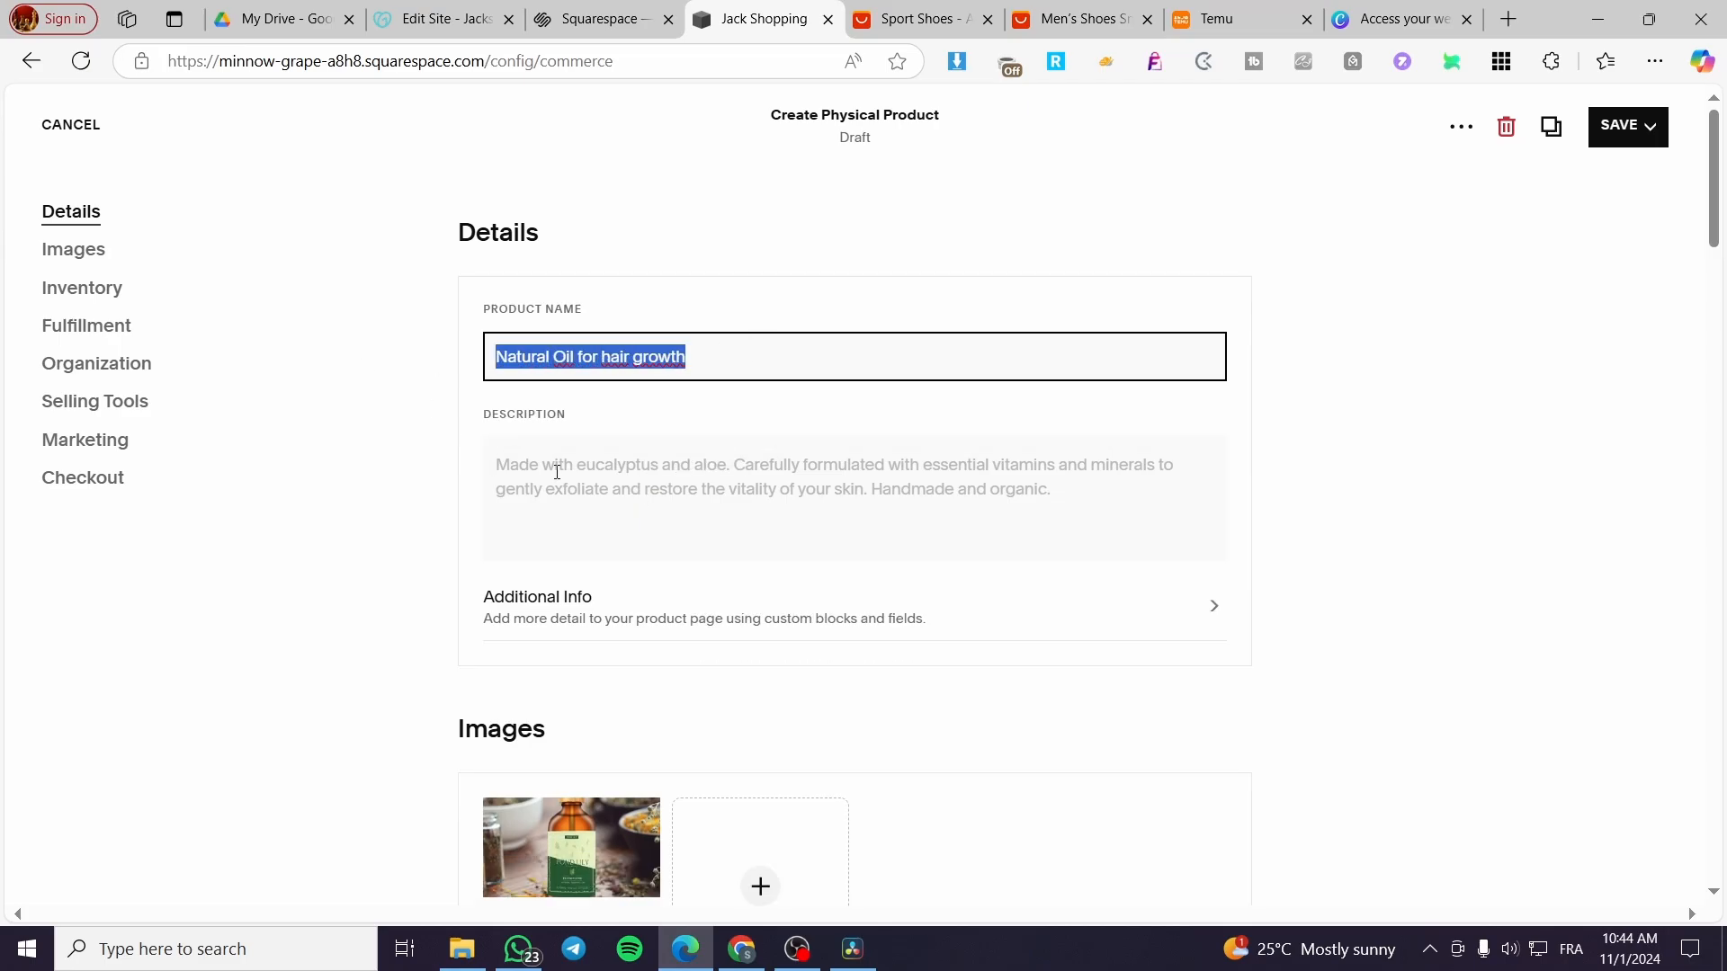
left_click(556, 472)
key("ctrl+v")
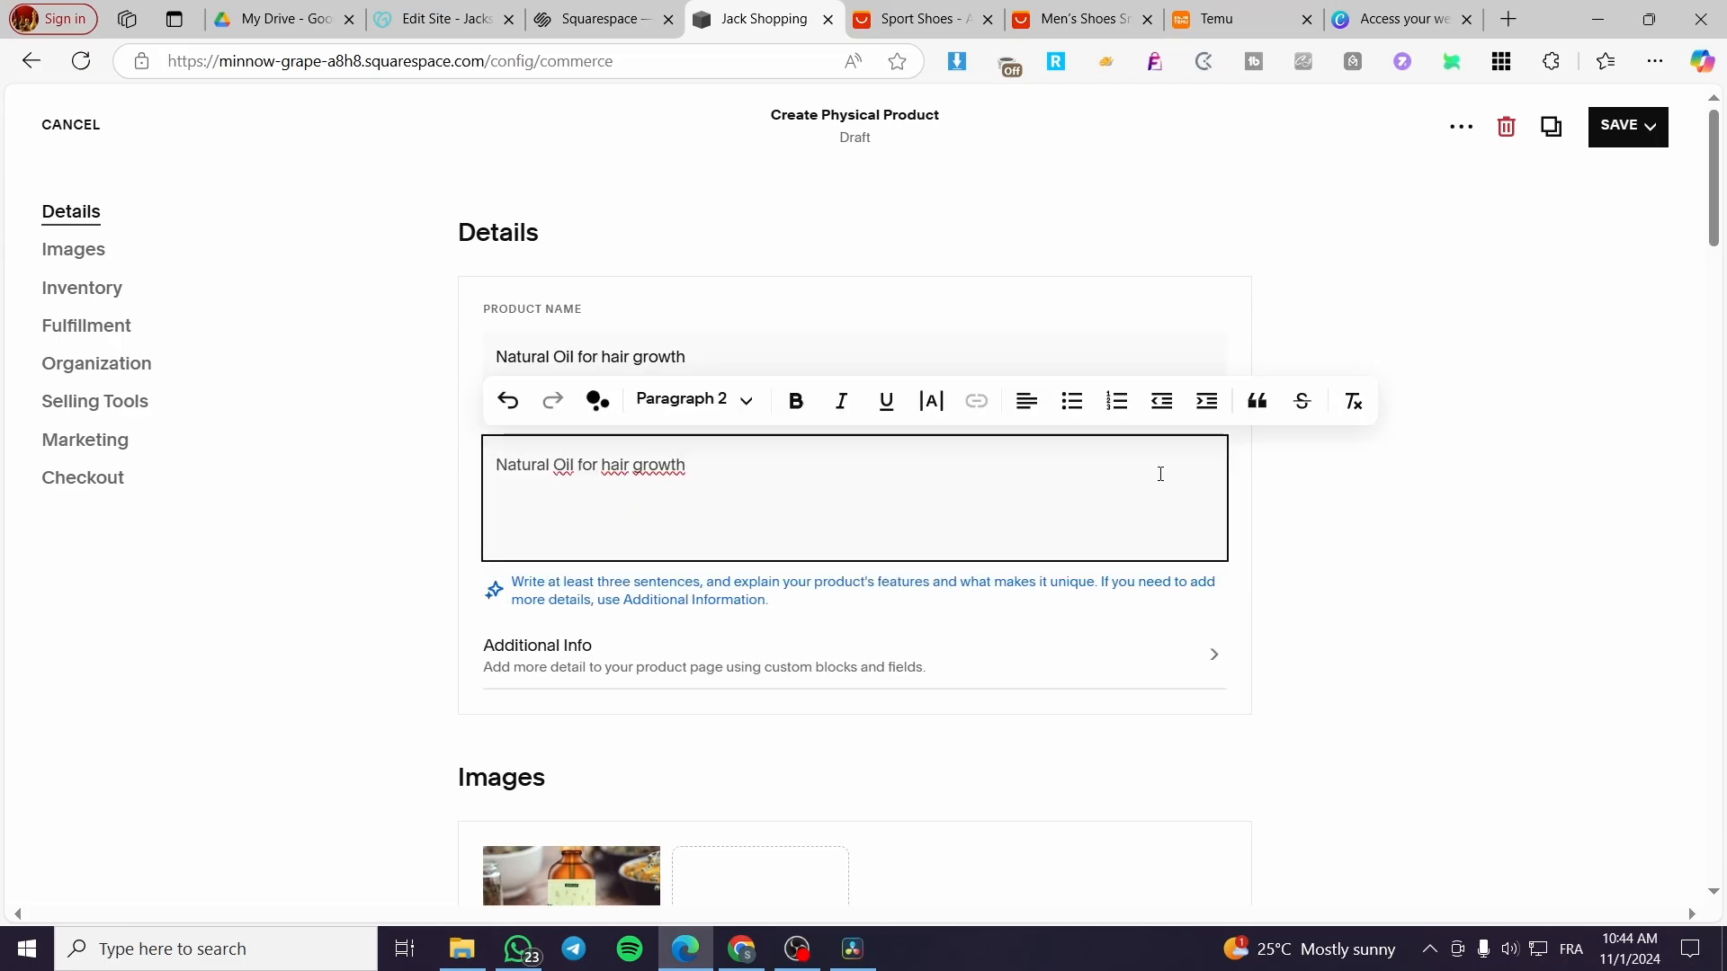
left_click(829, 752)
Put the product on sale with a sale price of $23.99.
scroll(688, 615, "down", 3)
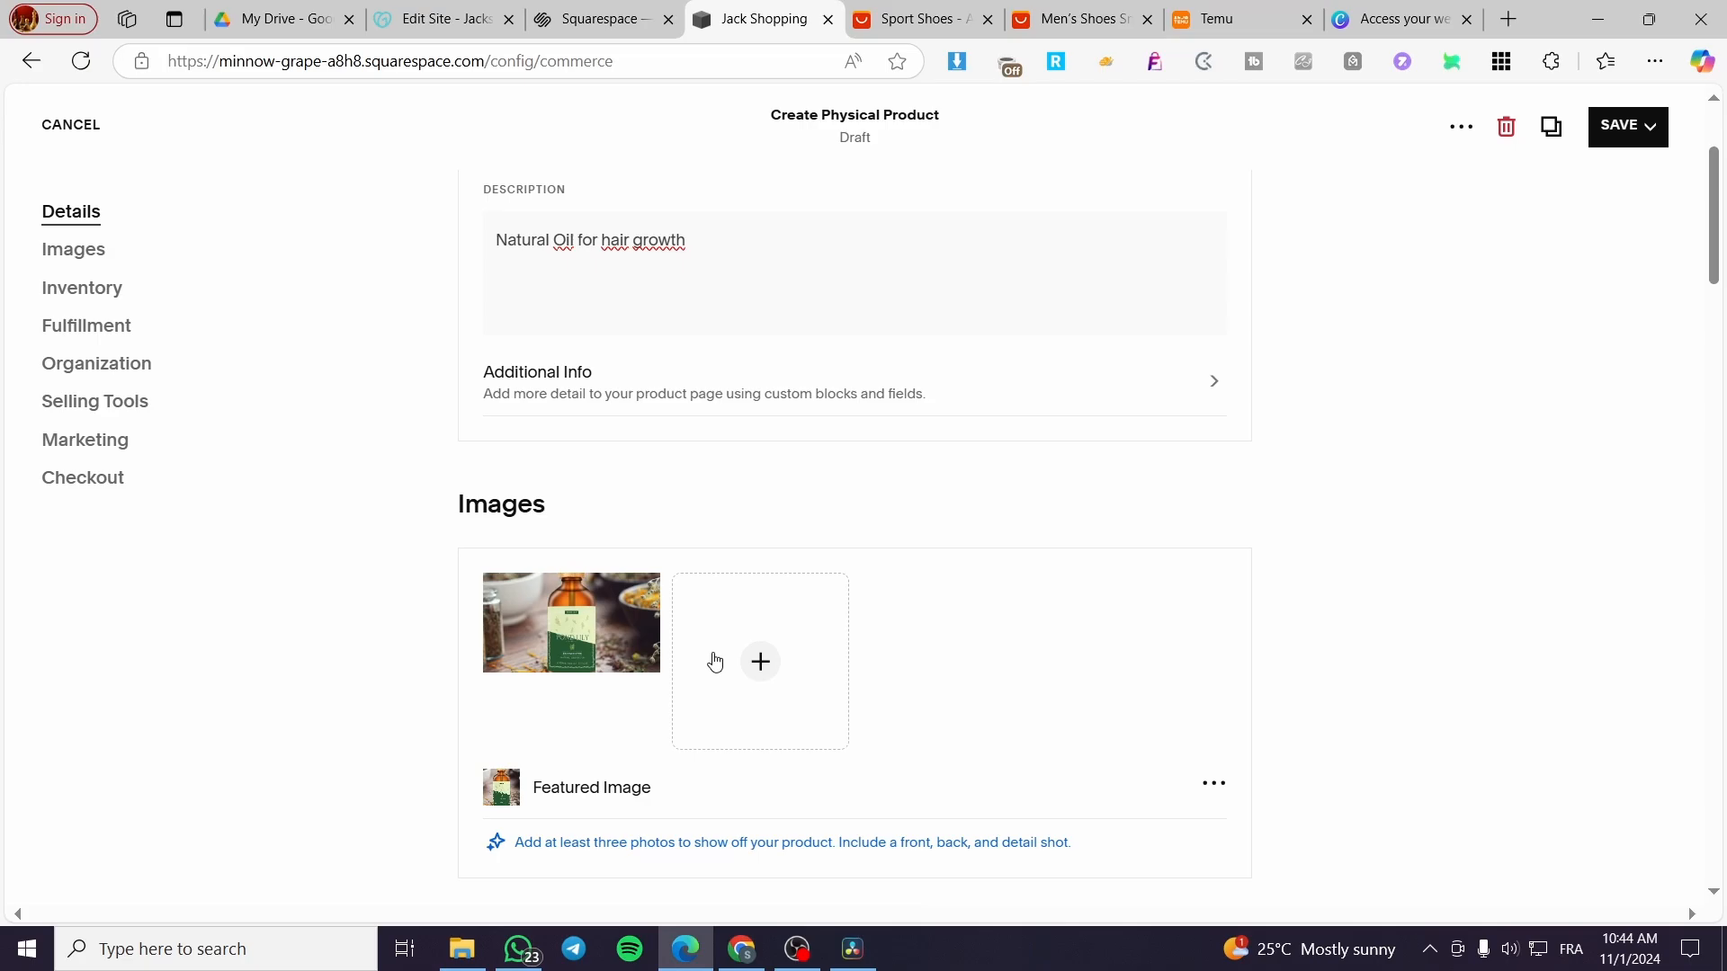
scroll(501, 585, "down", 3)
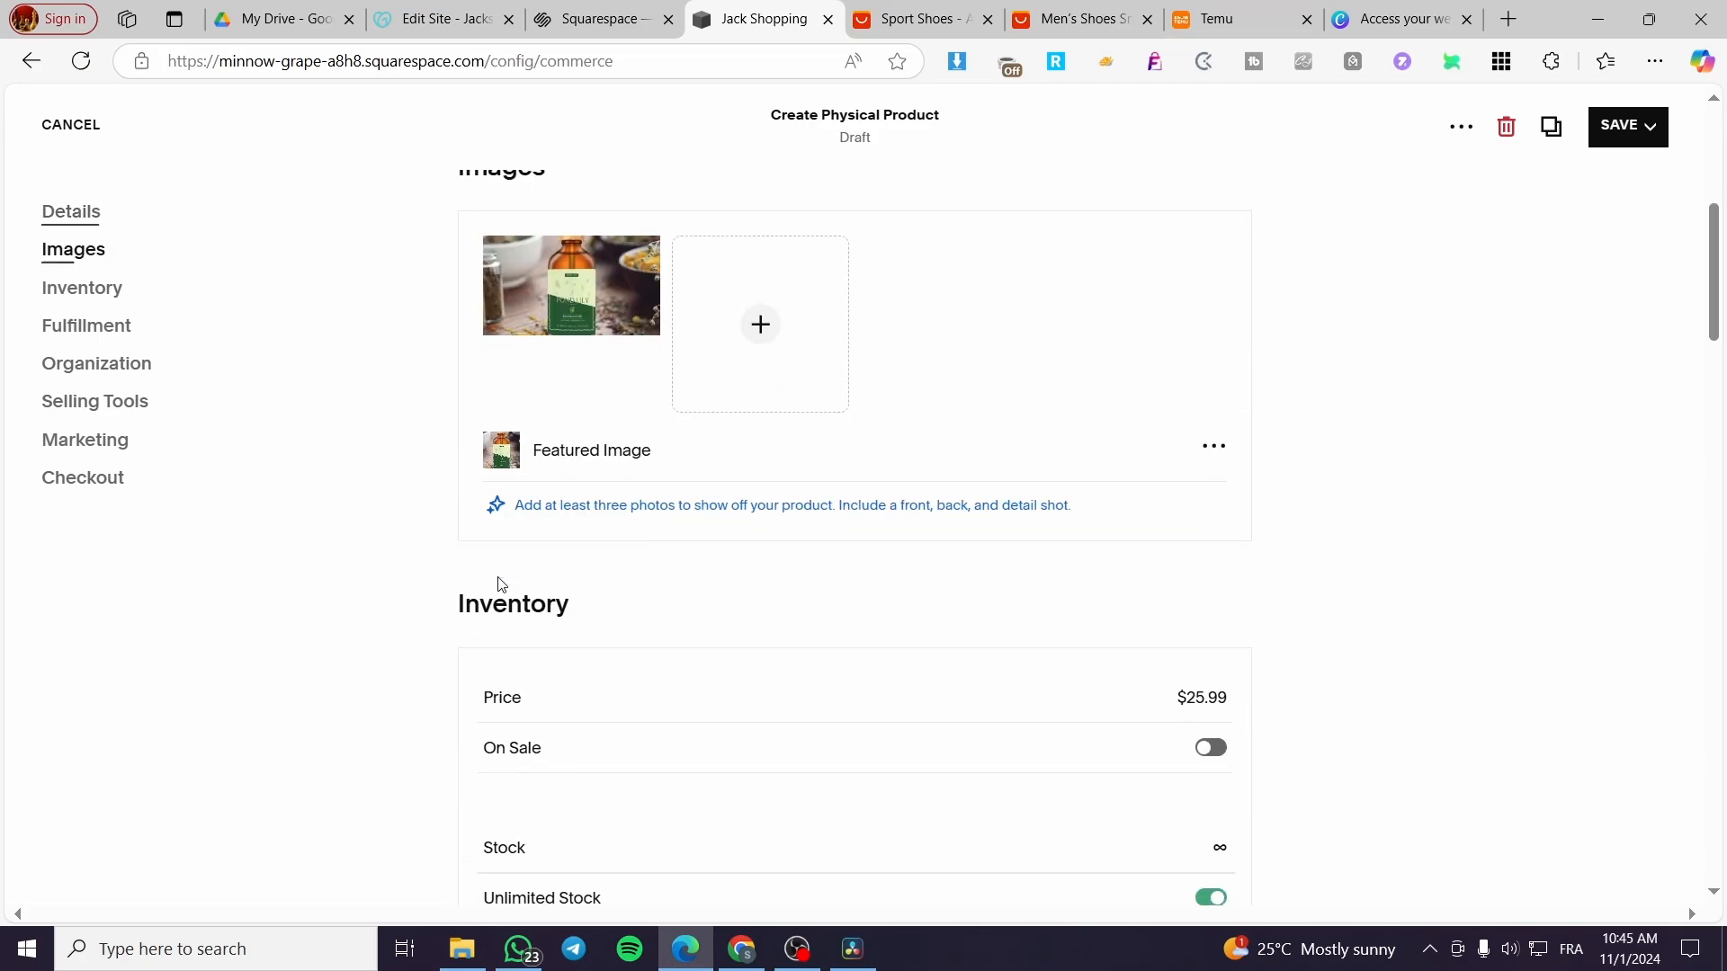
scroll(468, 584, "up", 1)
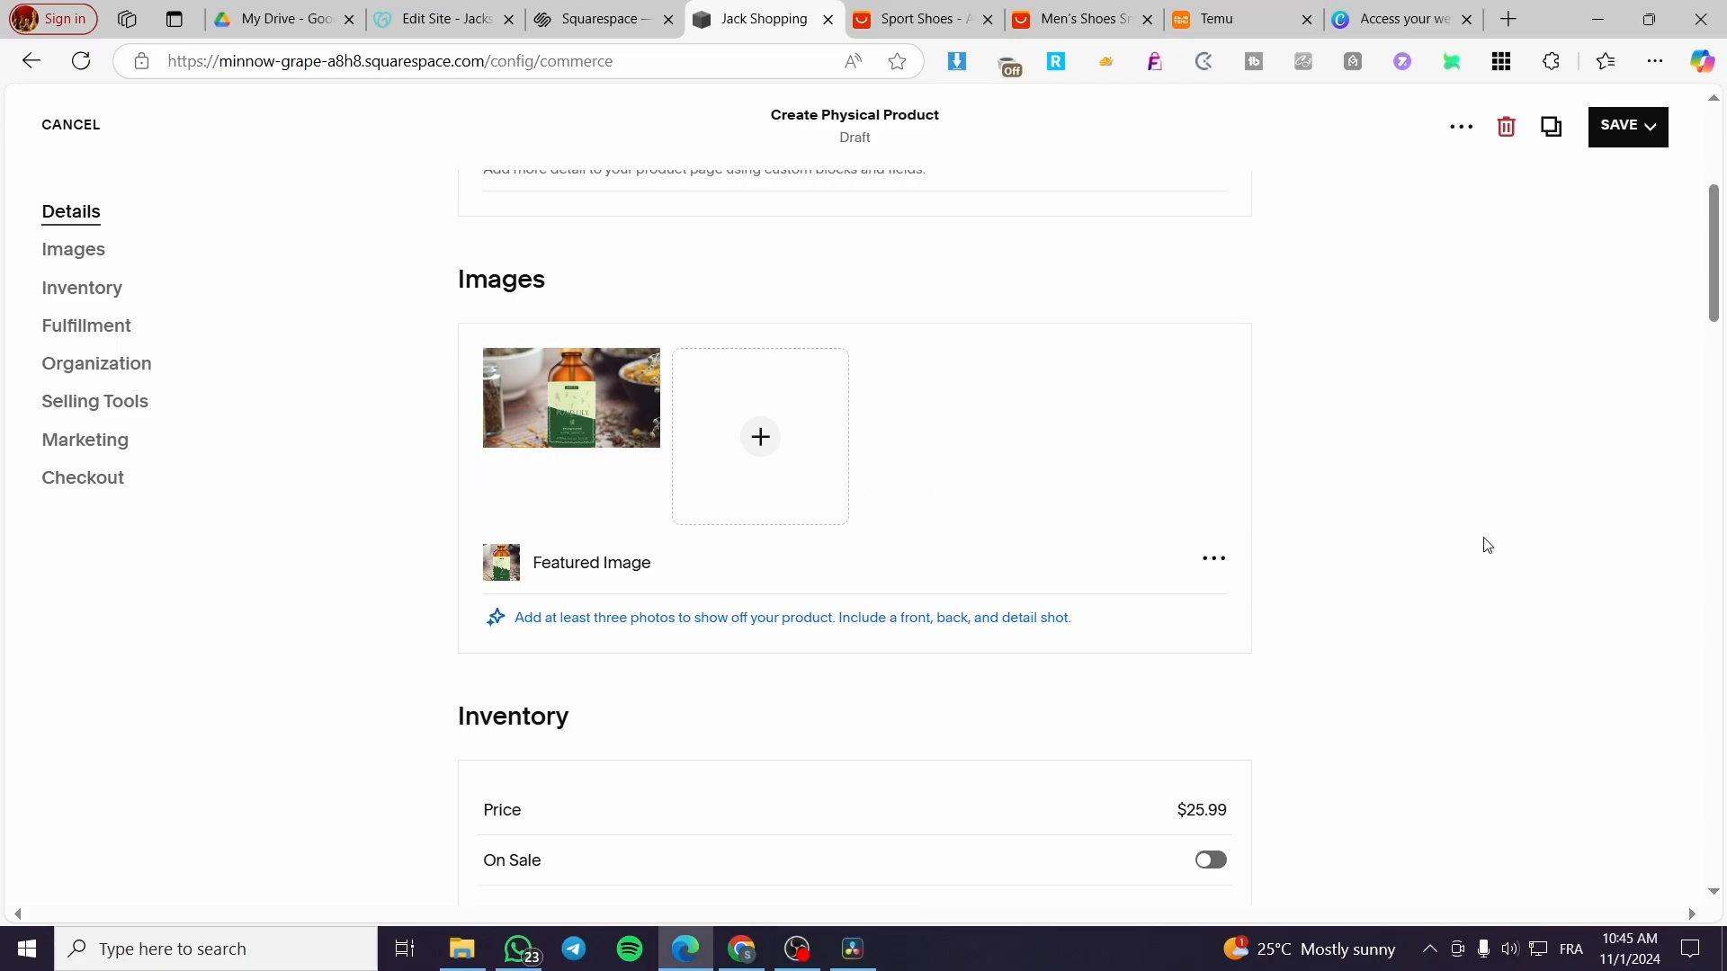
scroll(1338, 504, "down", 4)
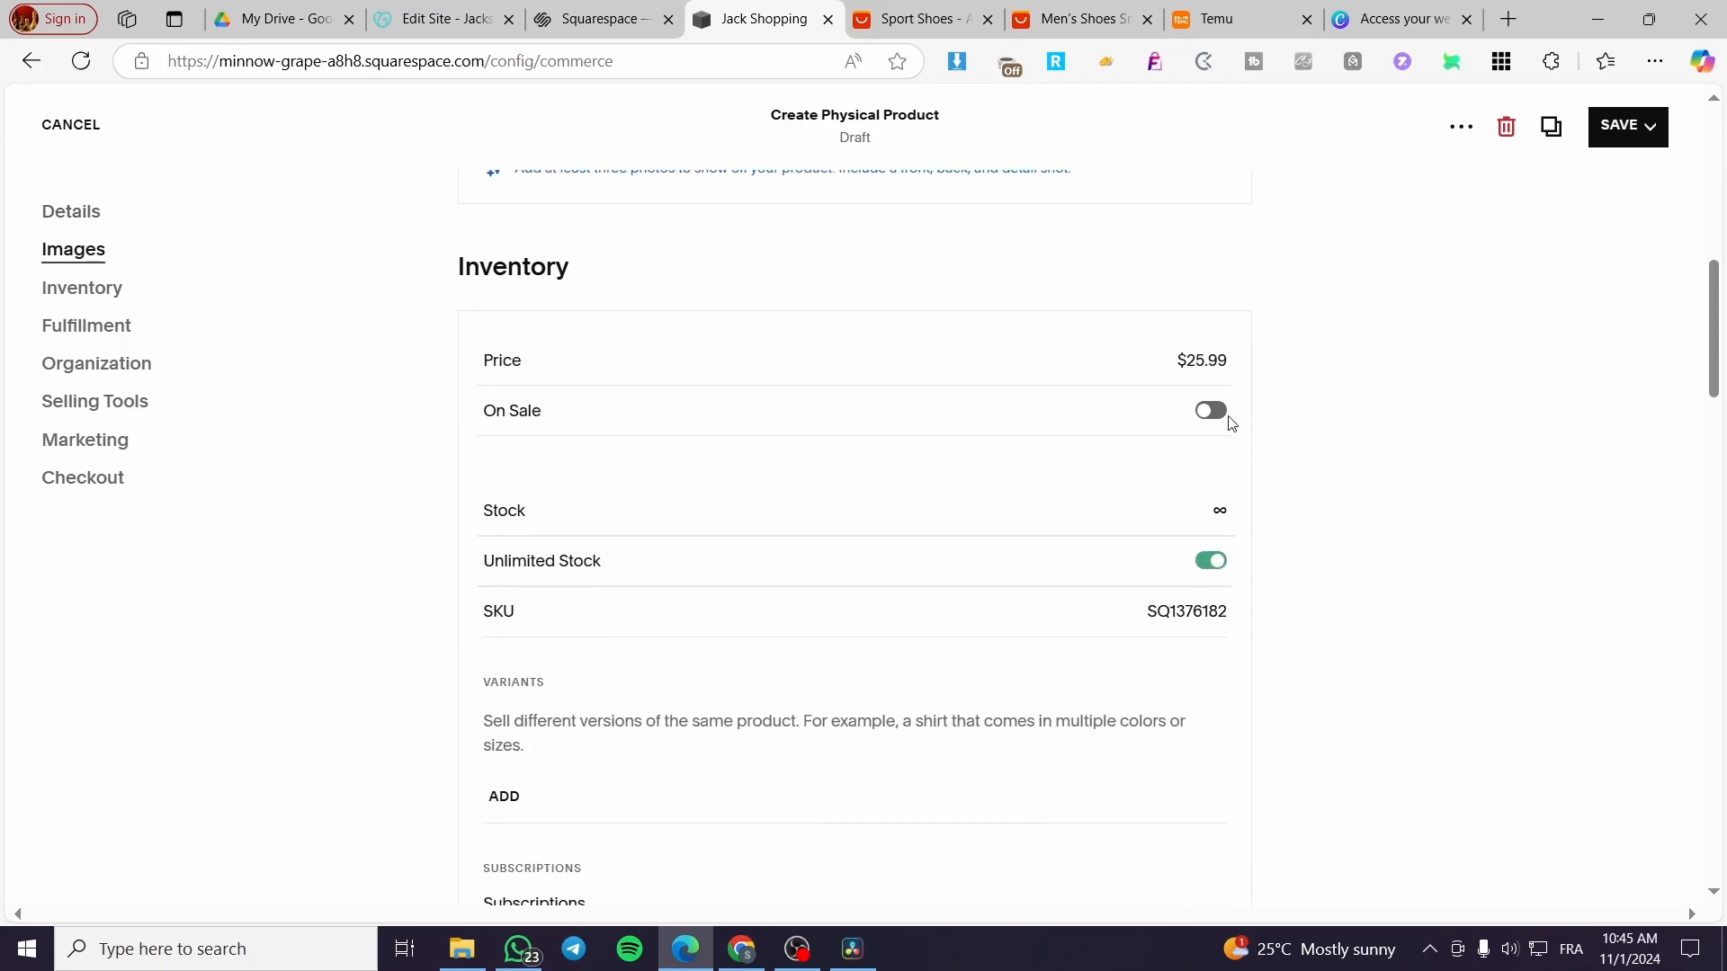
left_click(1216, 415)
left_click(1203, 456)
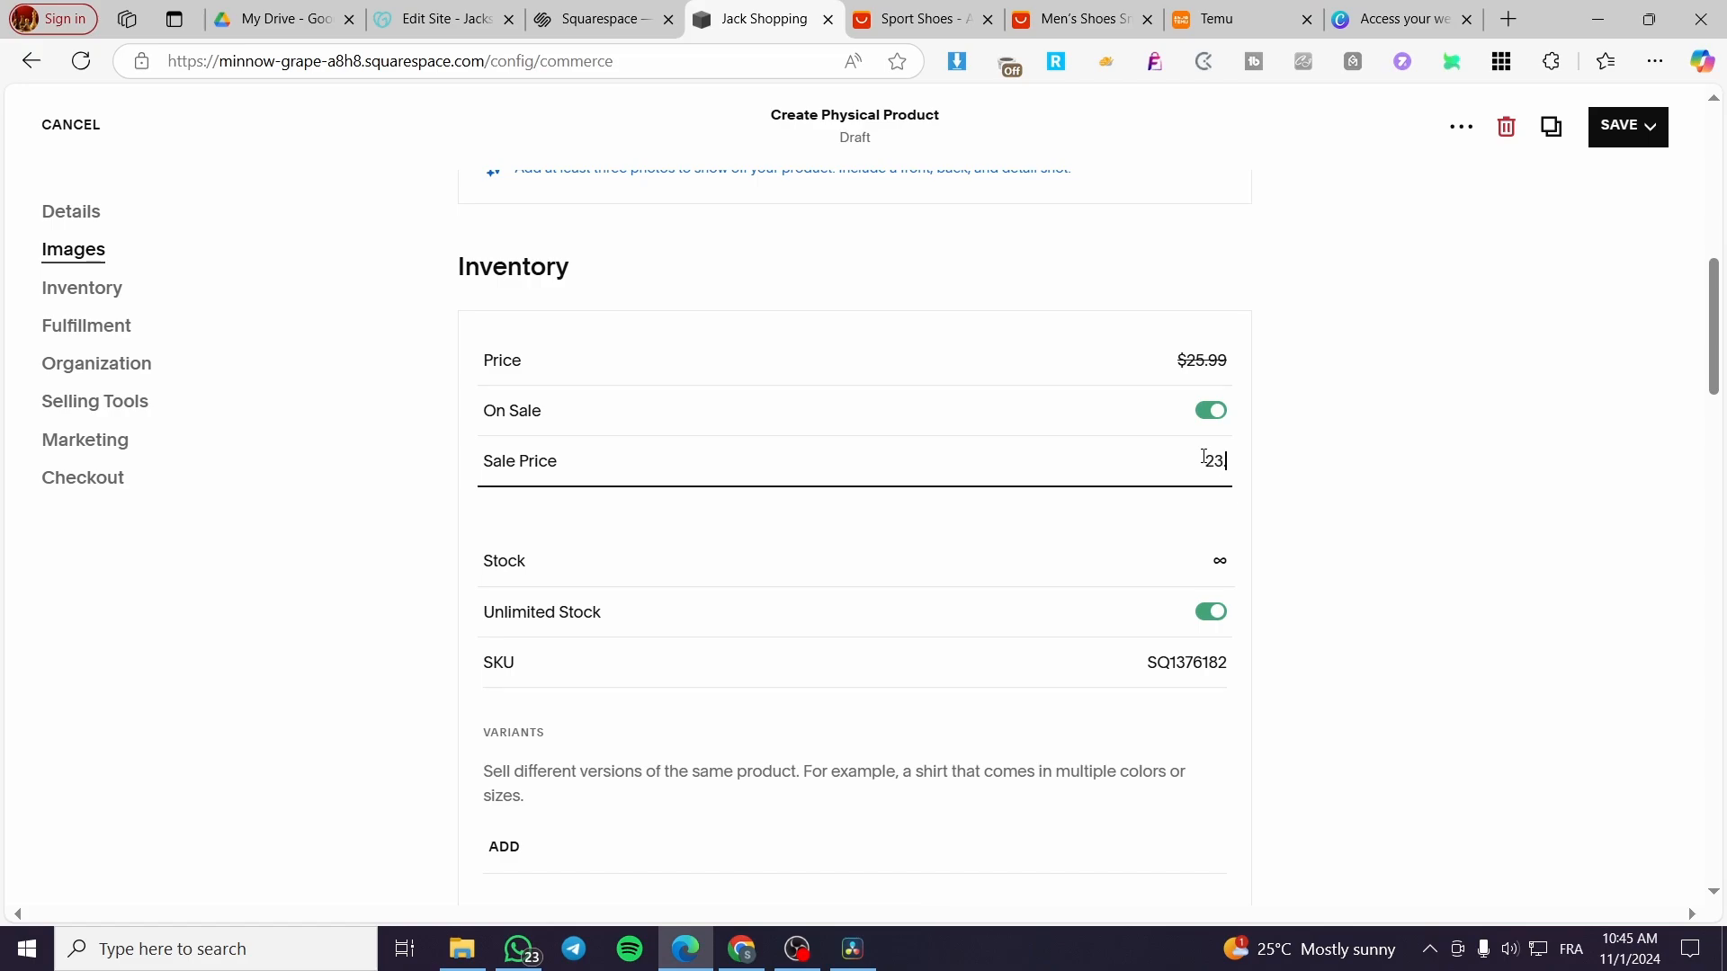
left_click(1473, 474)
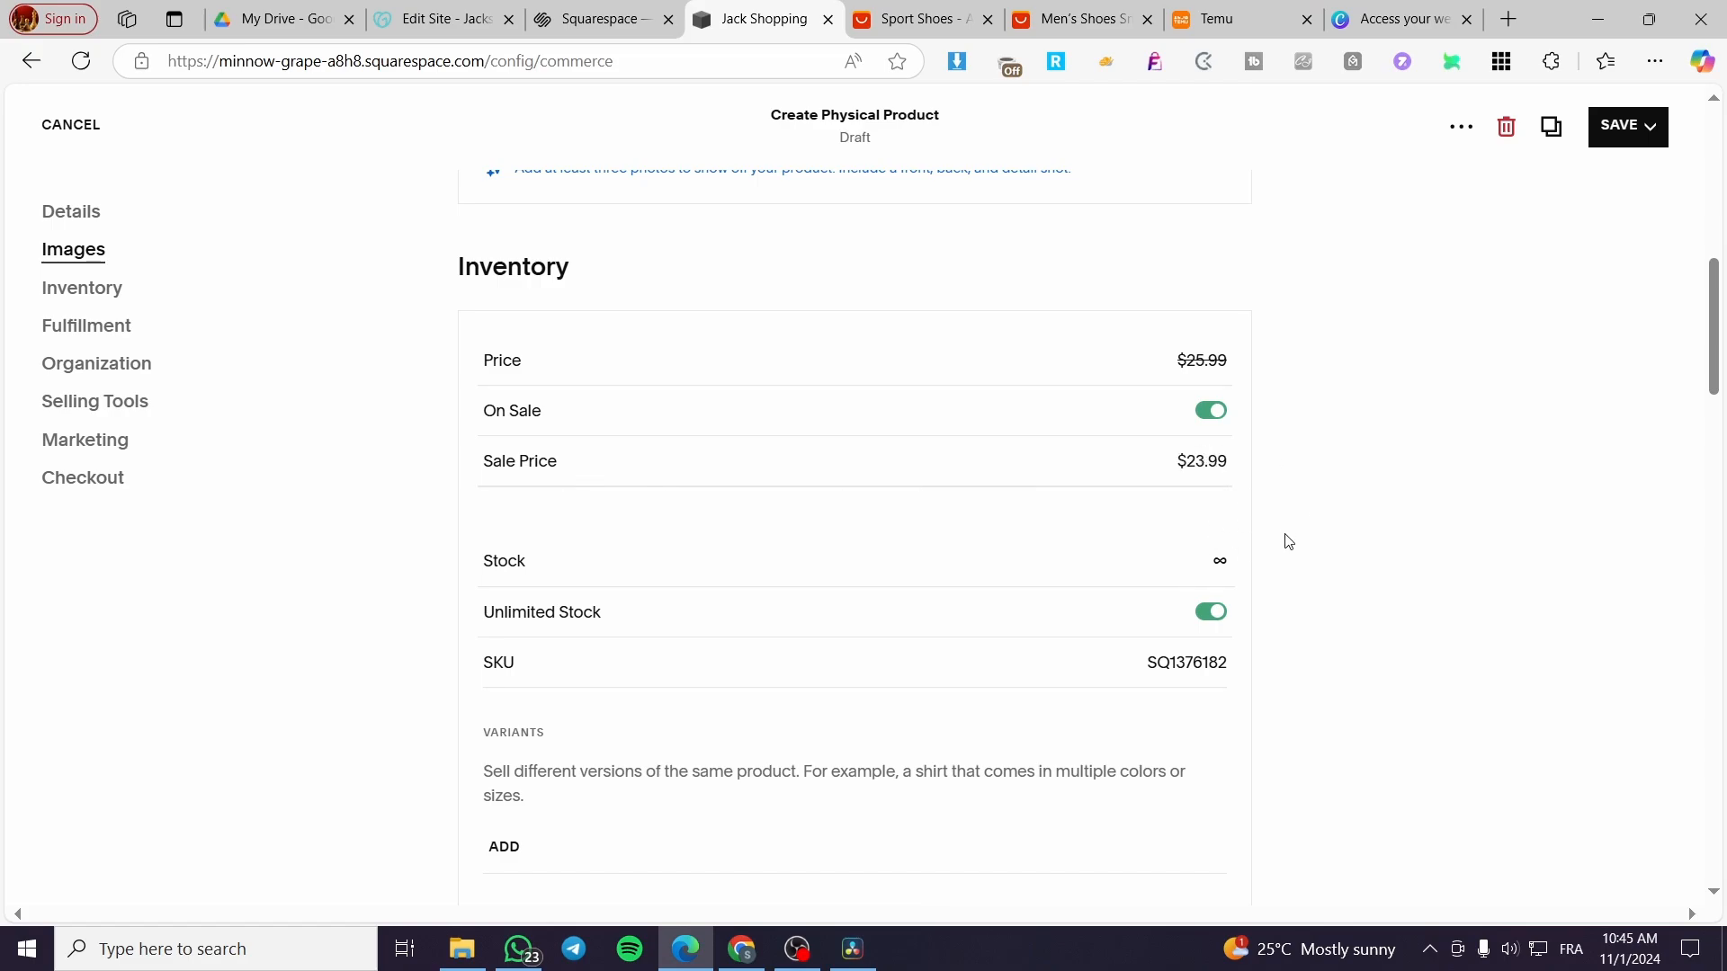
Review the product's images and its stock, SKU, variant, subscription and fulfillment options.
scroll(1241, 517, "down", 2)
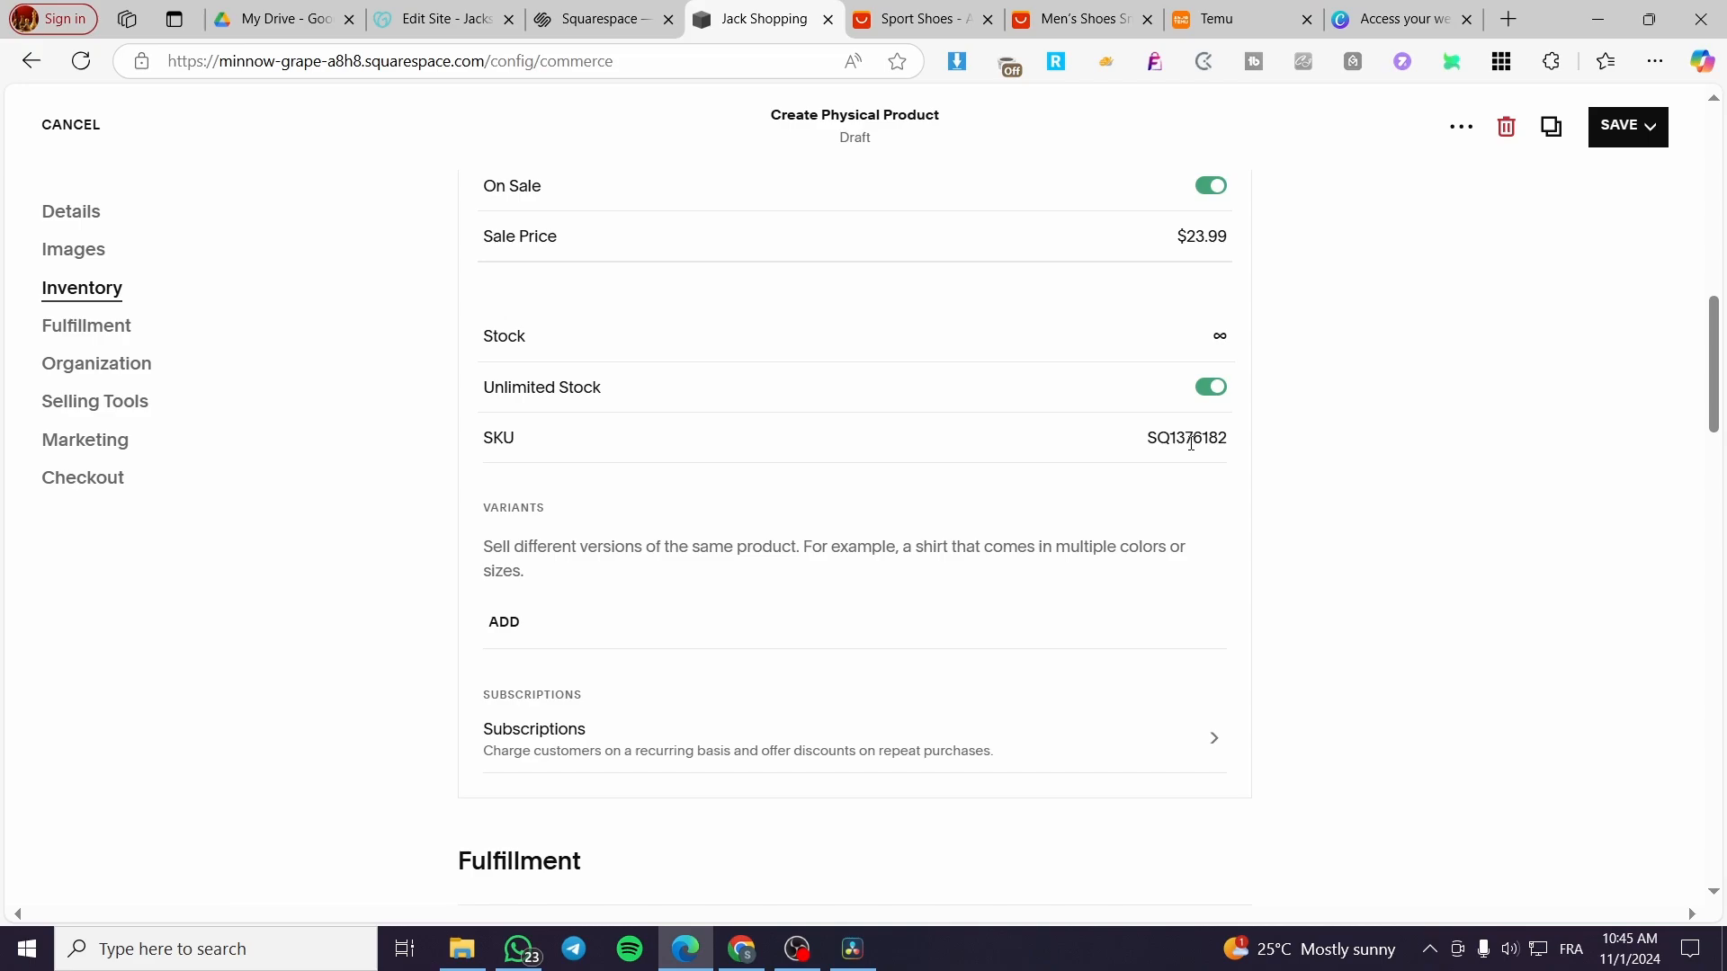
scroll(914, 463, "down", 1)
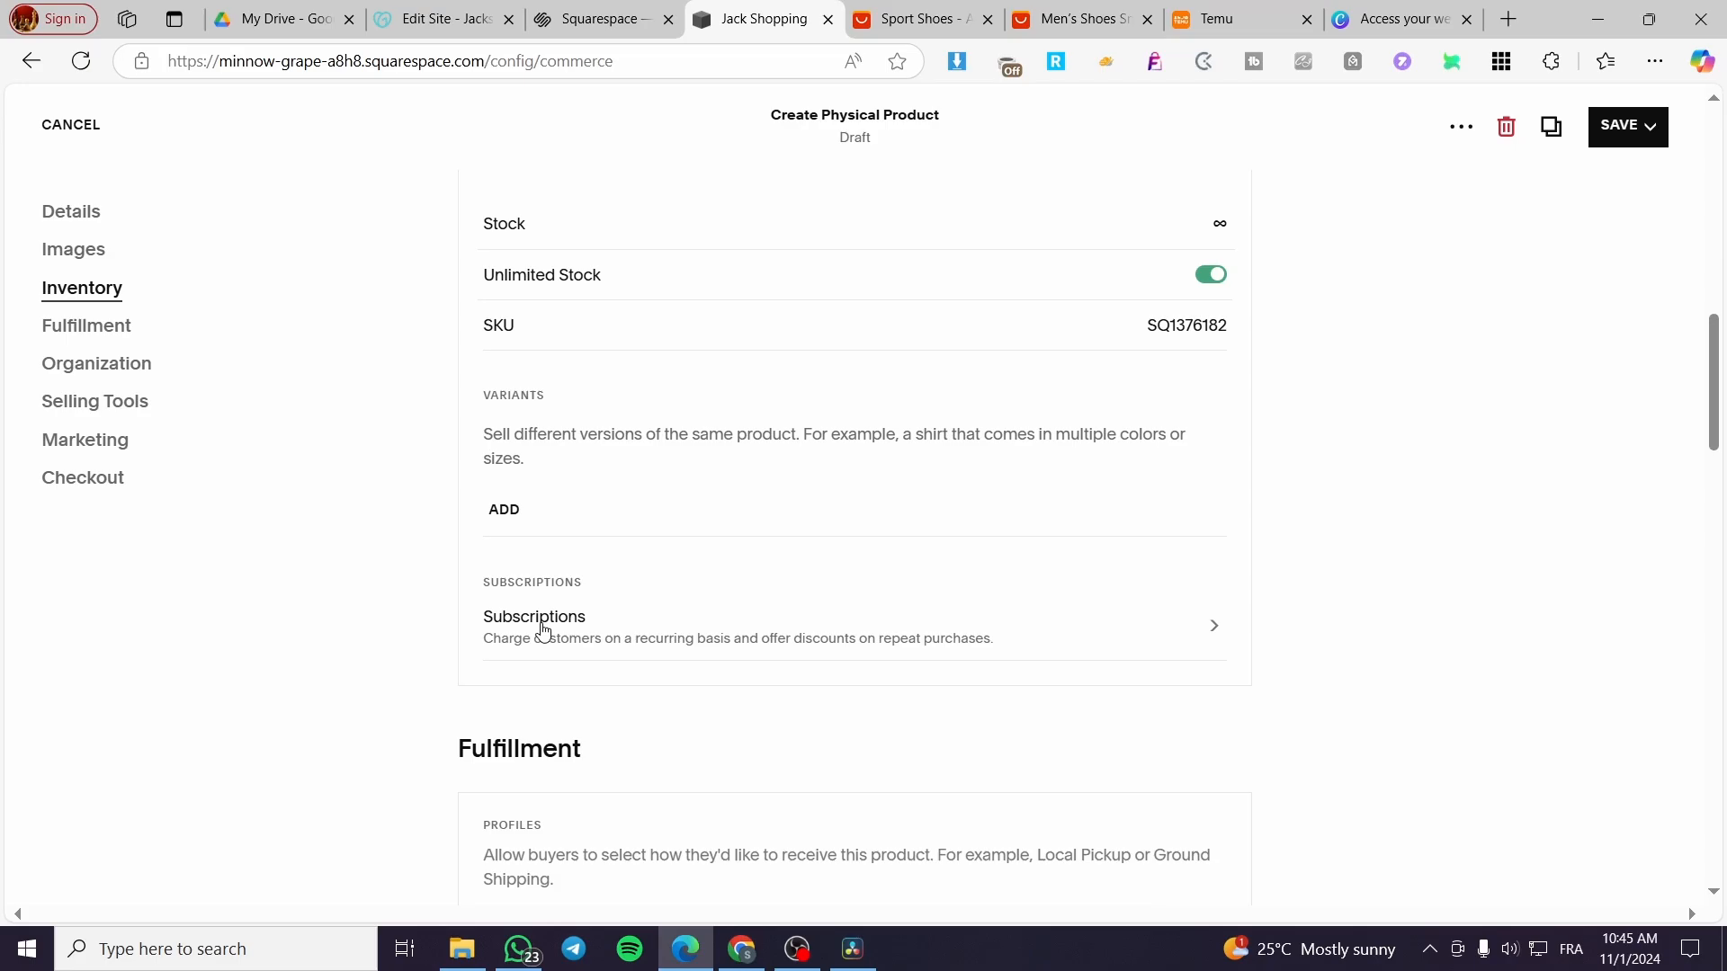
scroll(1386, 597, "up", 8)
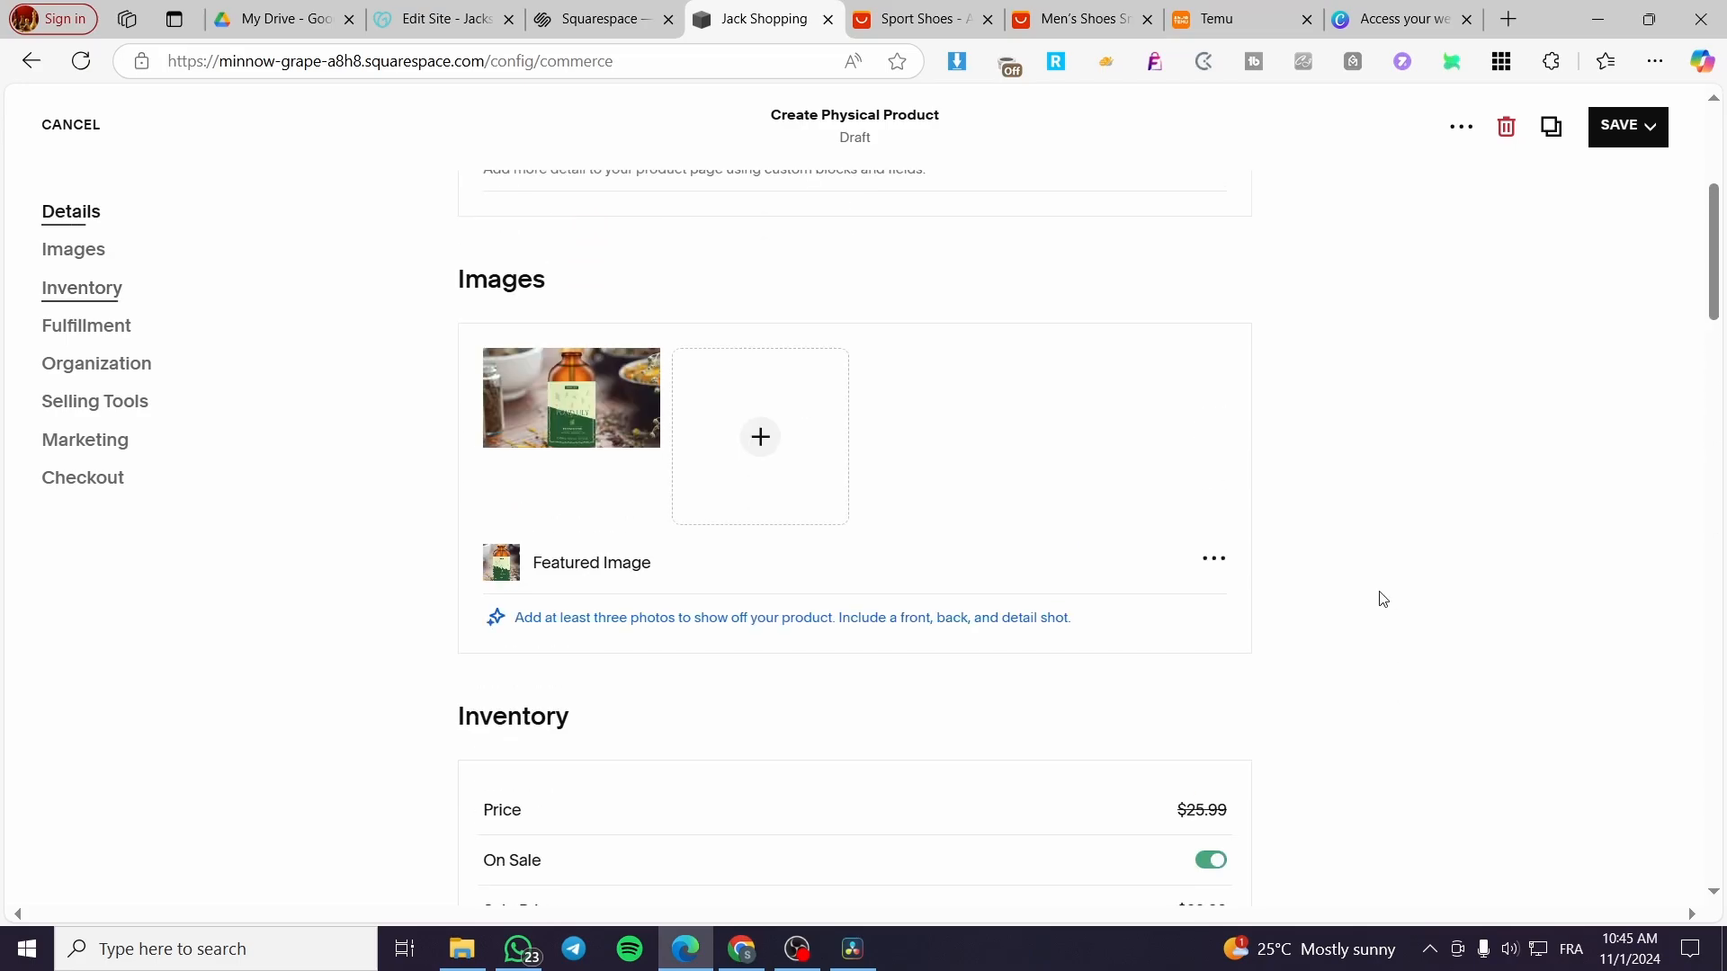
scroll(1376, 598, "down", 7)
scroll(1373, 586, "down", 3)
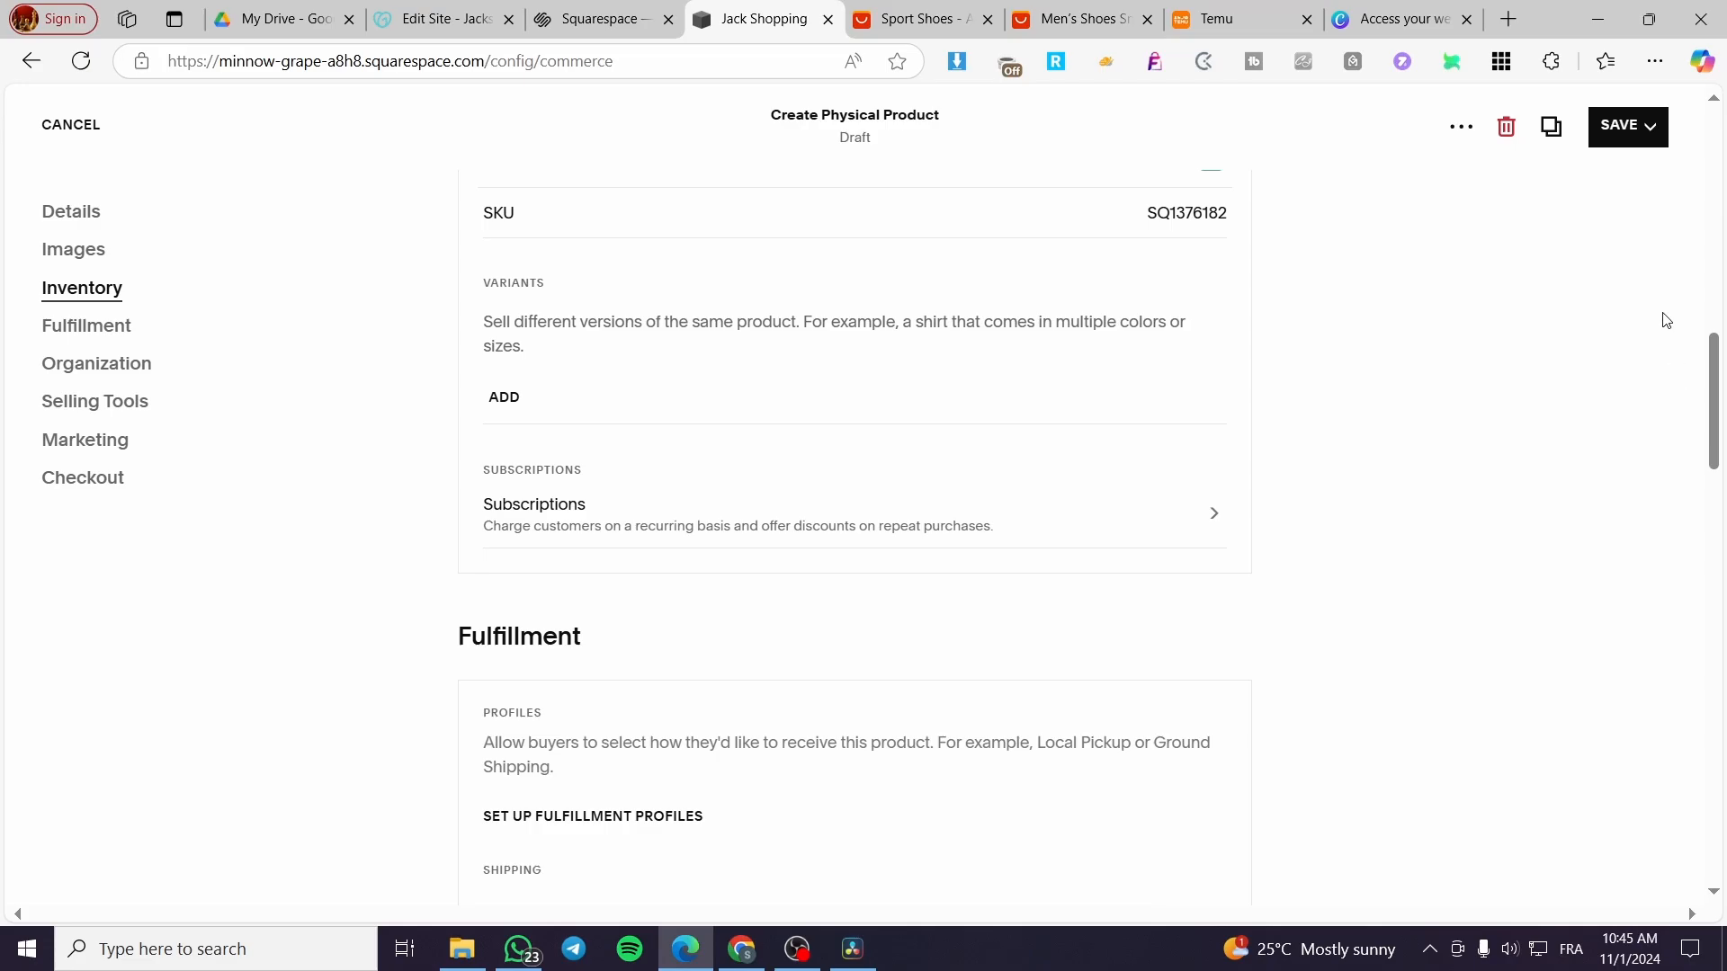
Review the product's inventory, fulfillment, shipping, category, tag and selling tool options.
scroll(1703, 371, "up", 7)
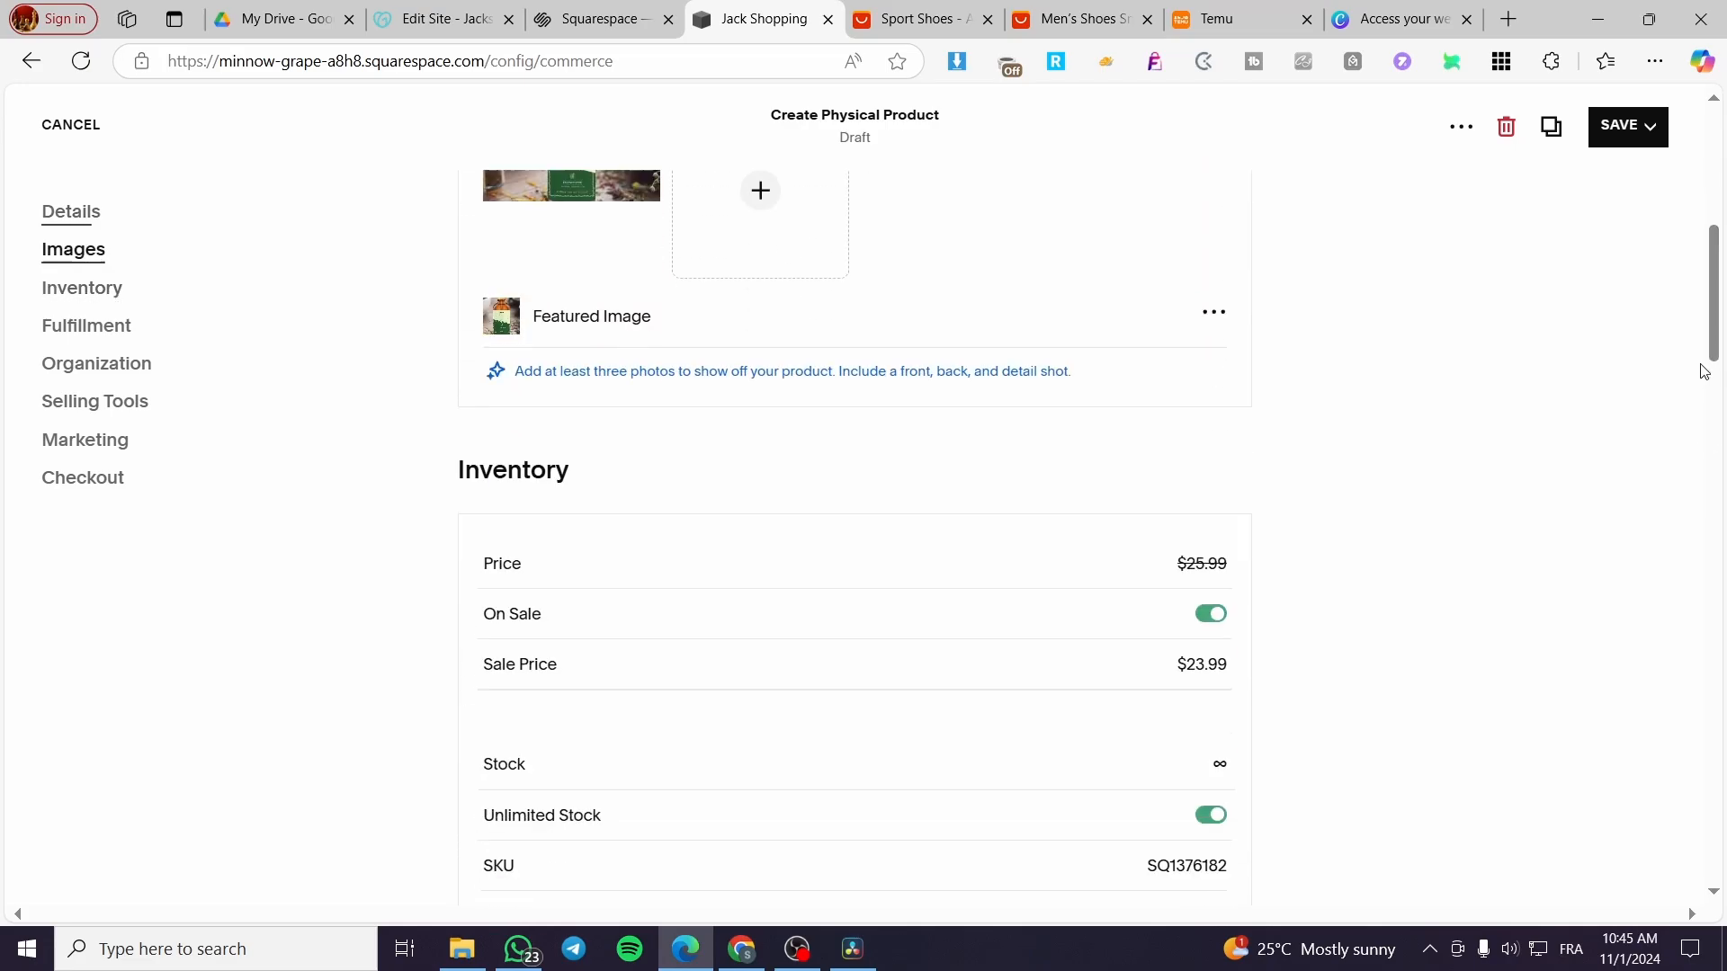
scroll(1703, 372, "down", 7)
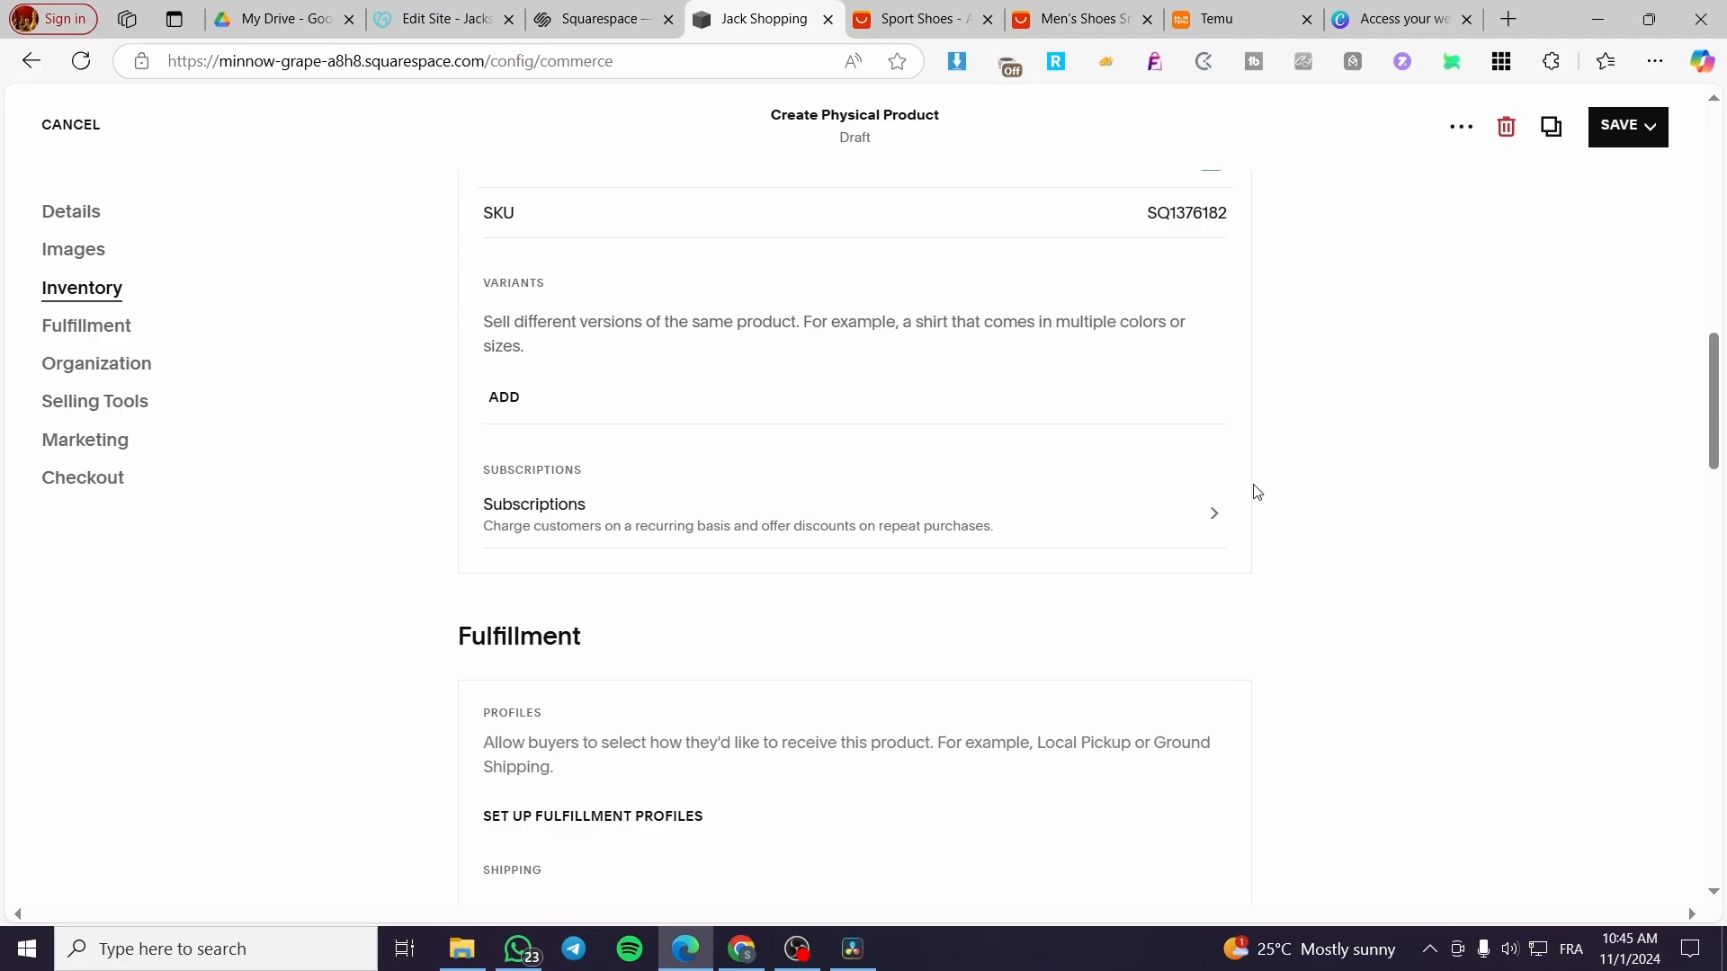
scroll(686, 520, "down", 3)
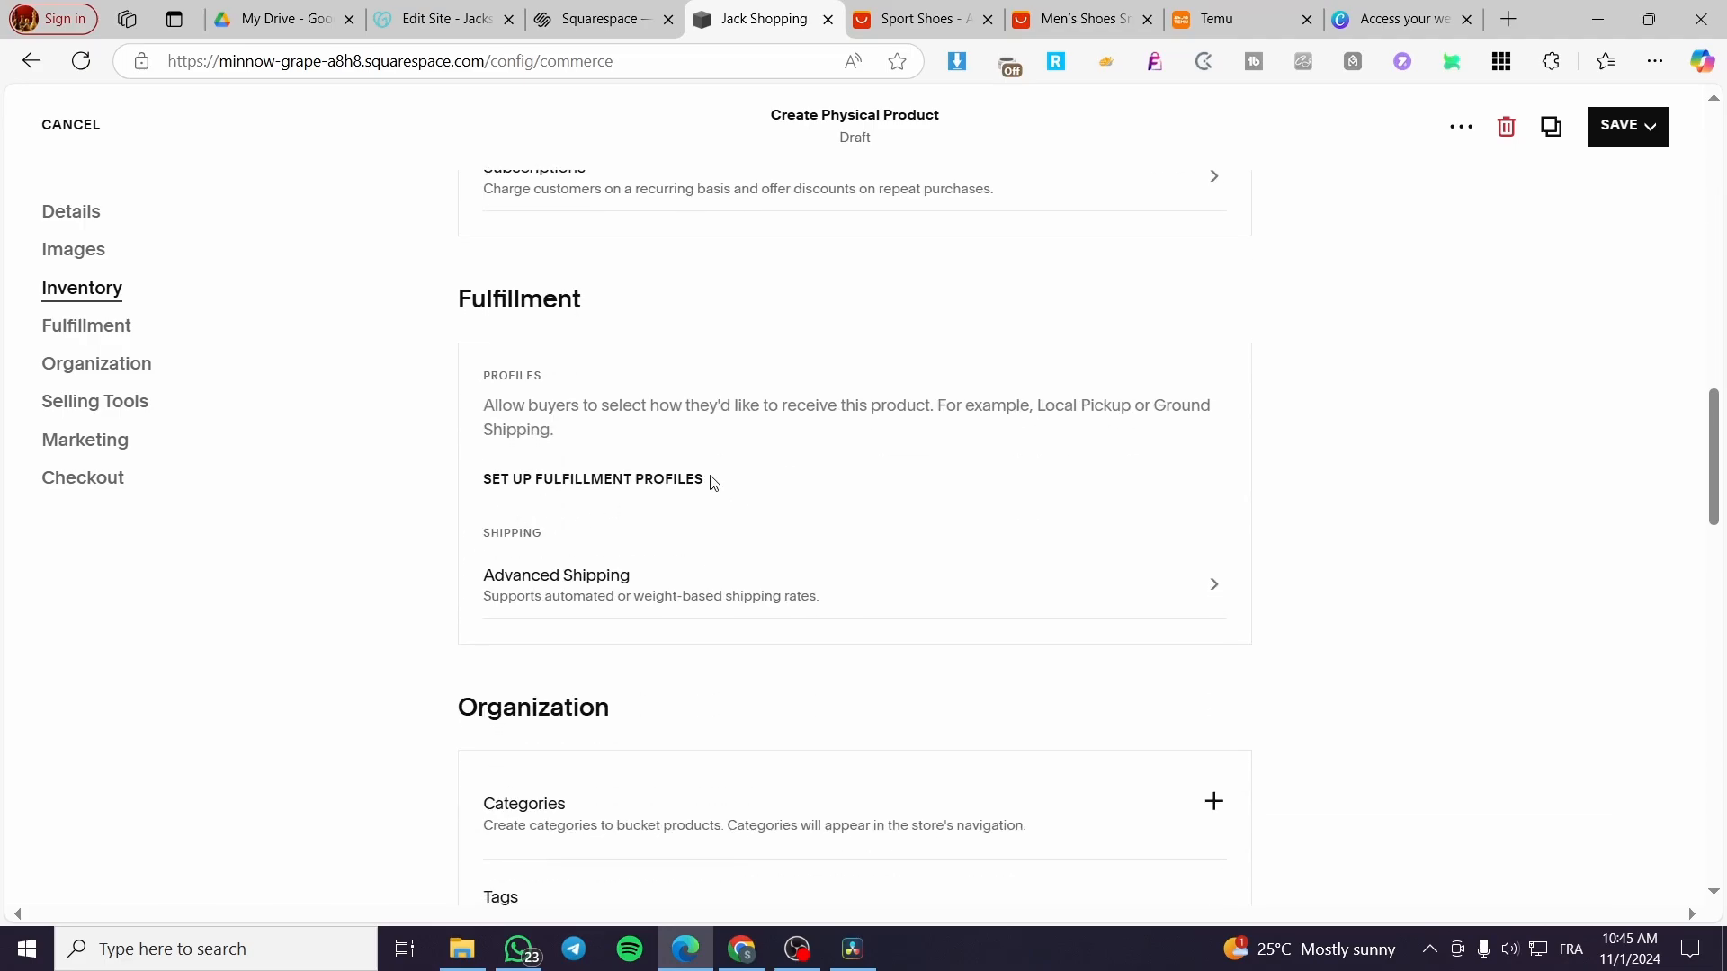
left_click(542, 486)
left_click(832, 560)
scroll(545, 601, "down", 3)
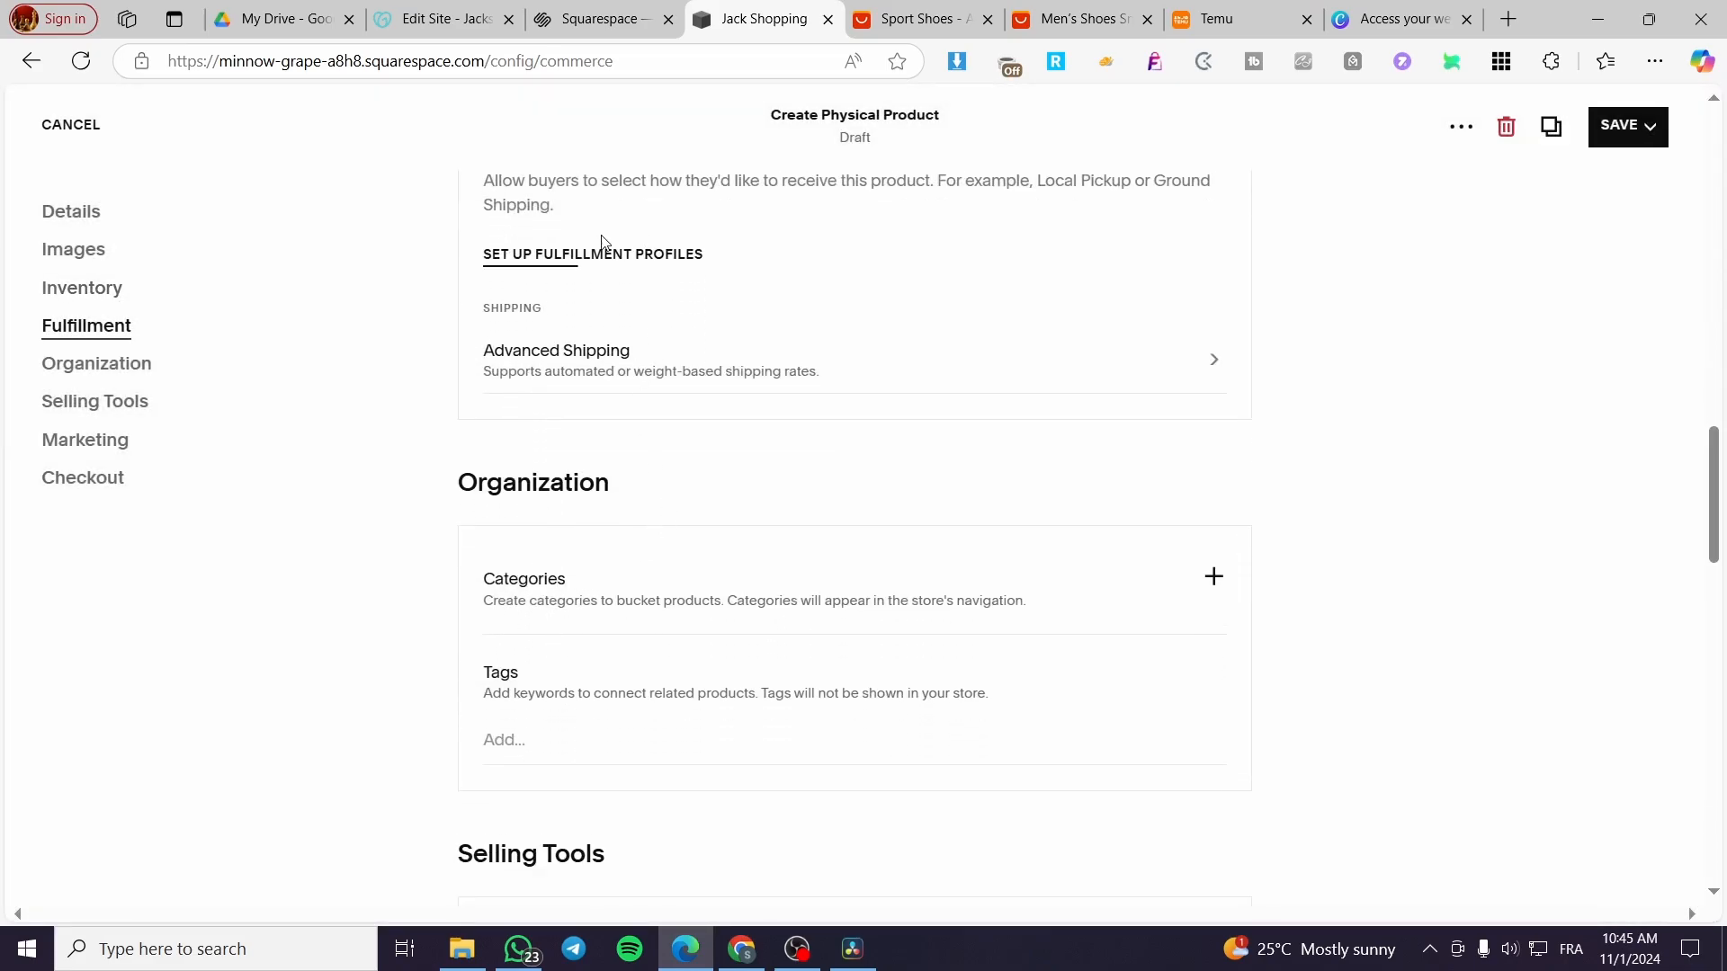
scroll(647, 396, "up", 1)
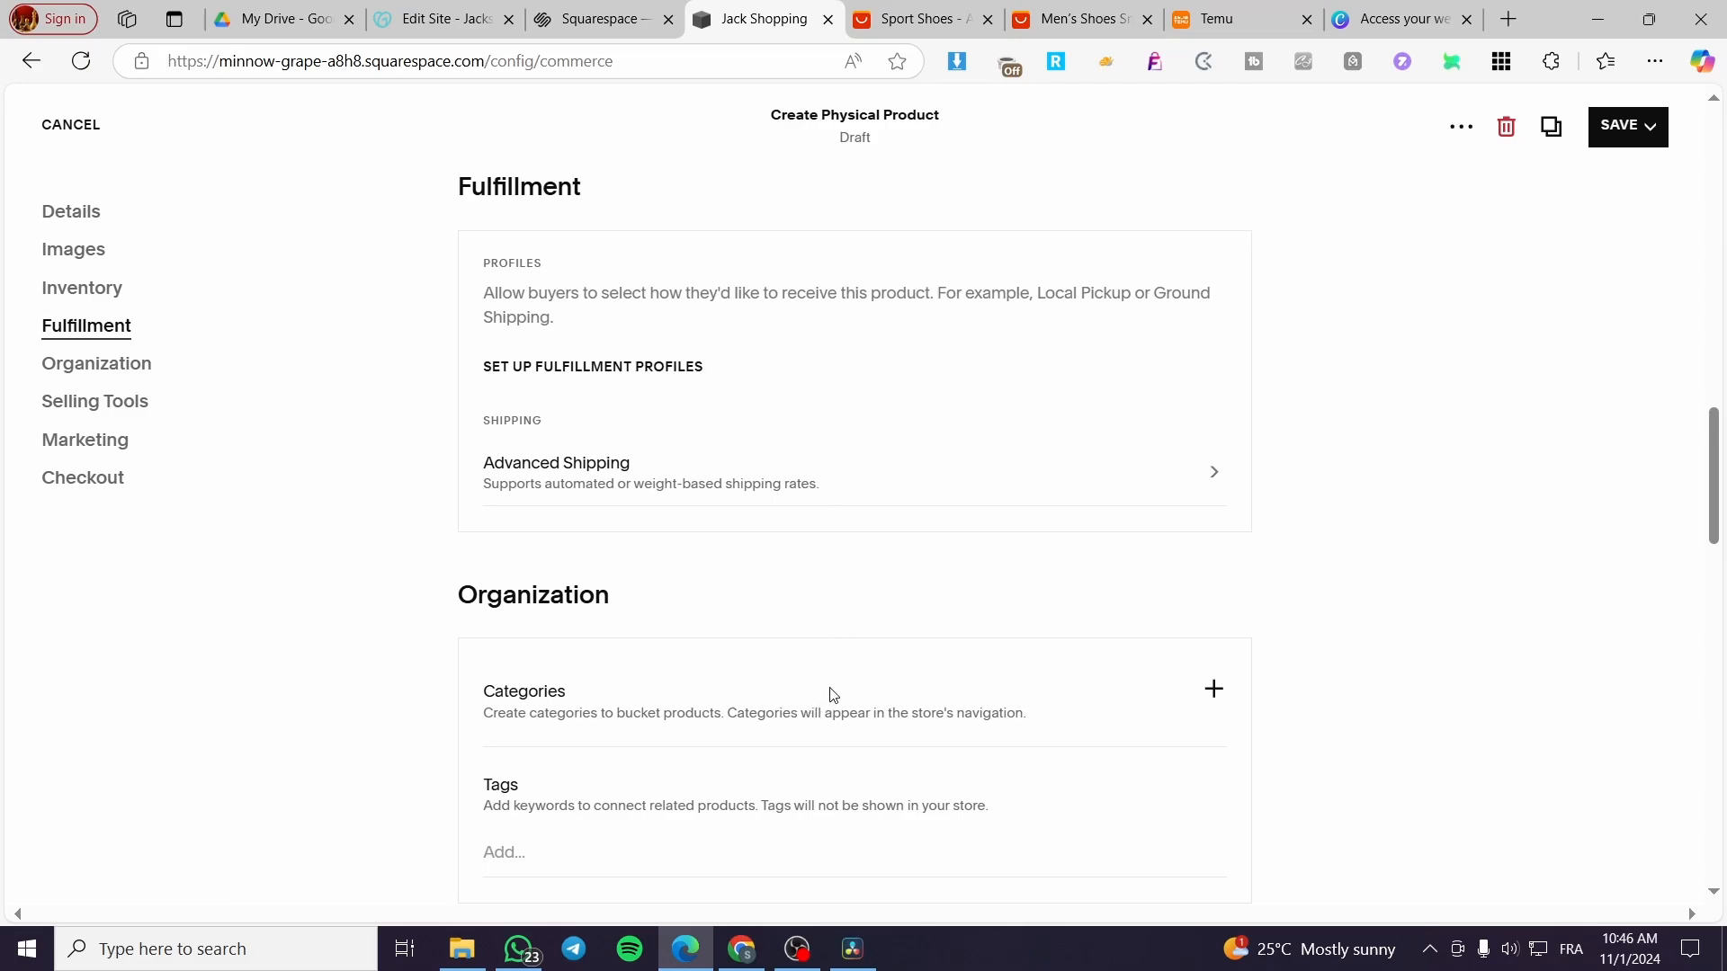
scroll(575, 647, "down", 2)
scroll(548, 482, "down", 2)
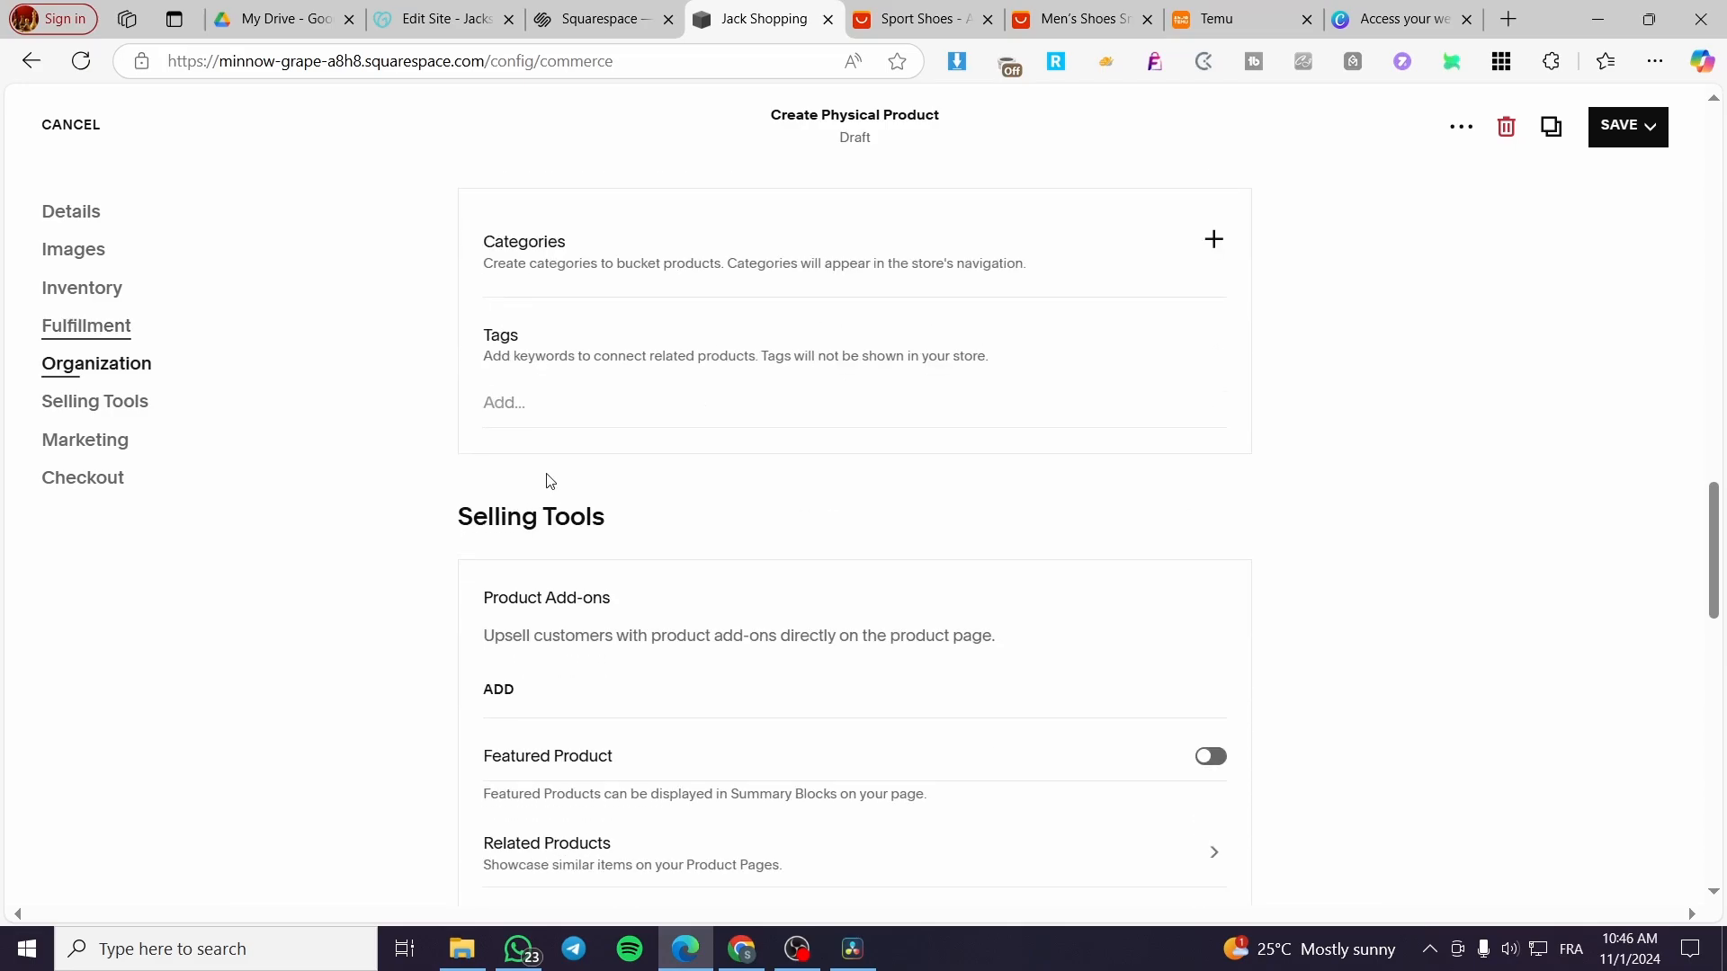
scroll(524, 414, "down", 2)
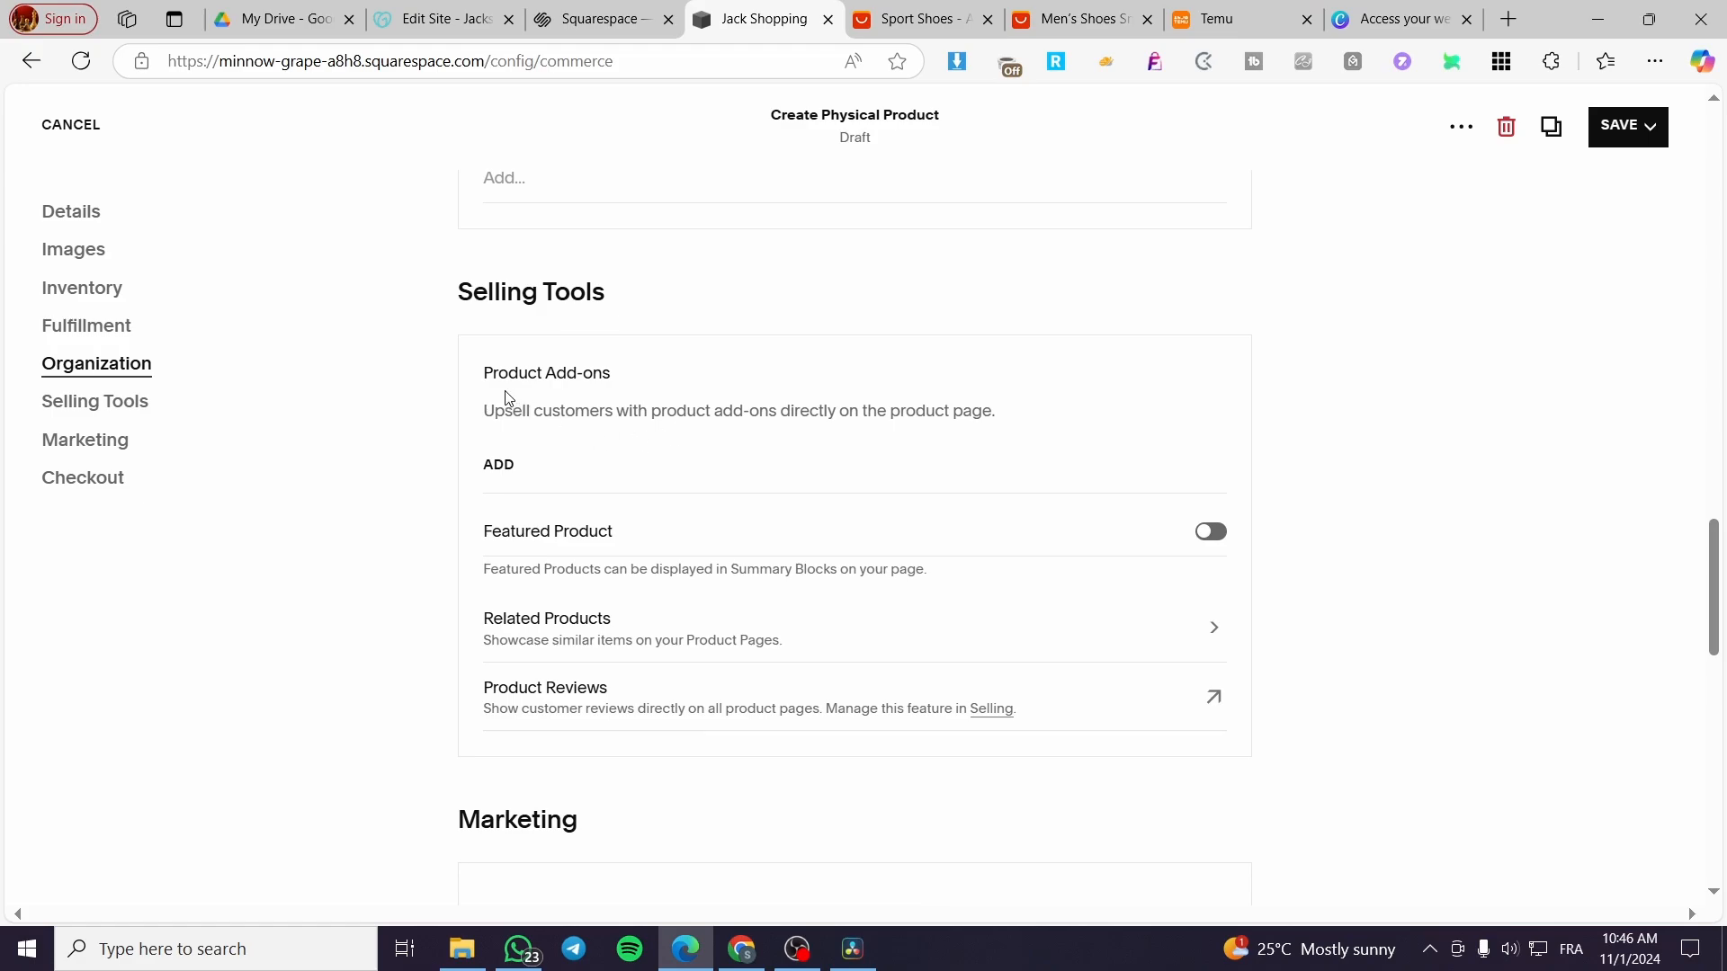
Mark the product as featured and view its Related Products settings without applying any change.
left_click(1216, 537)
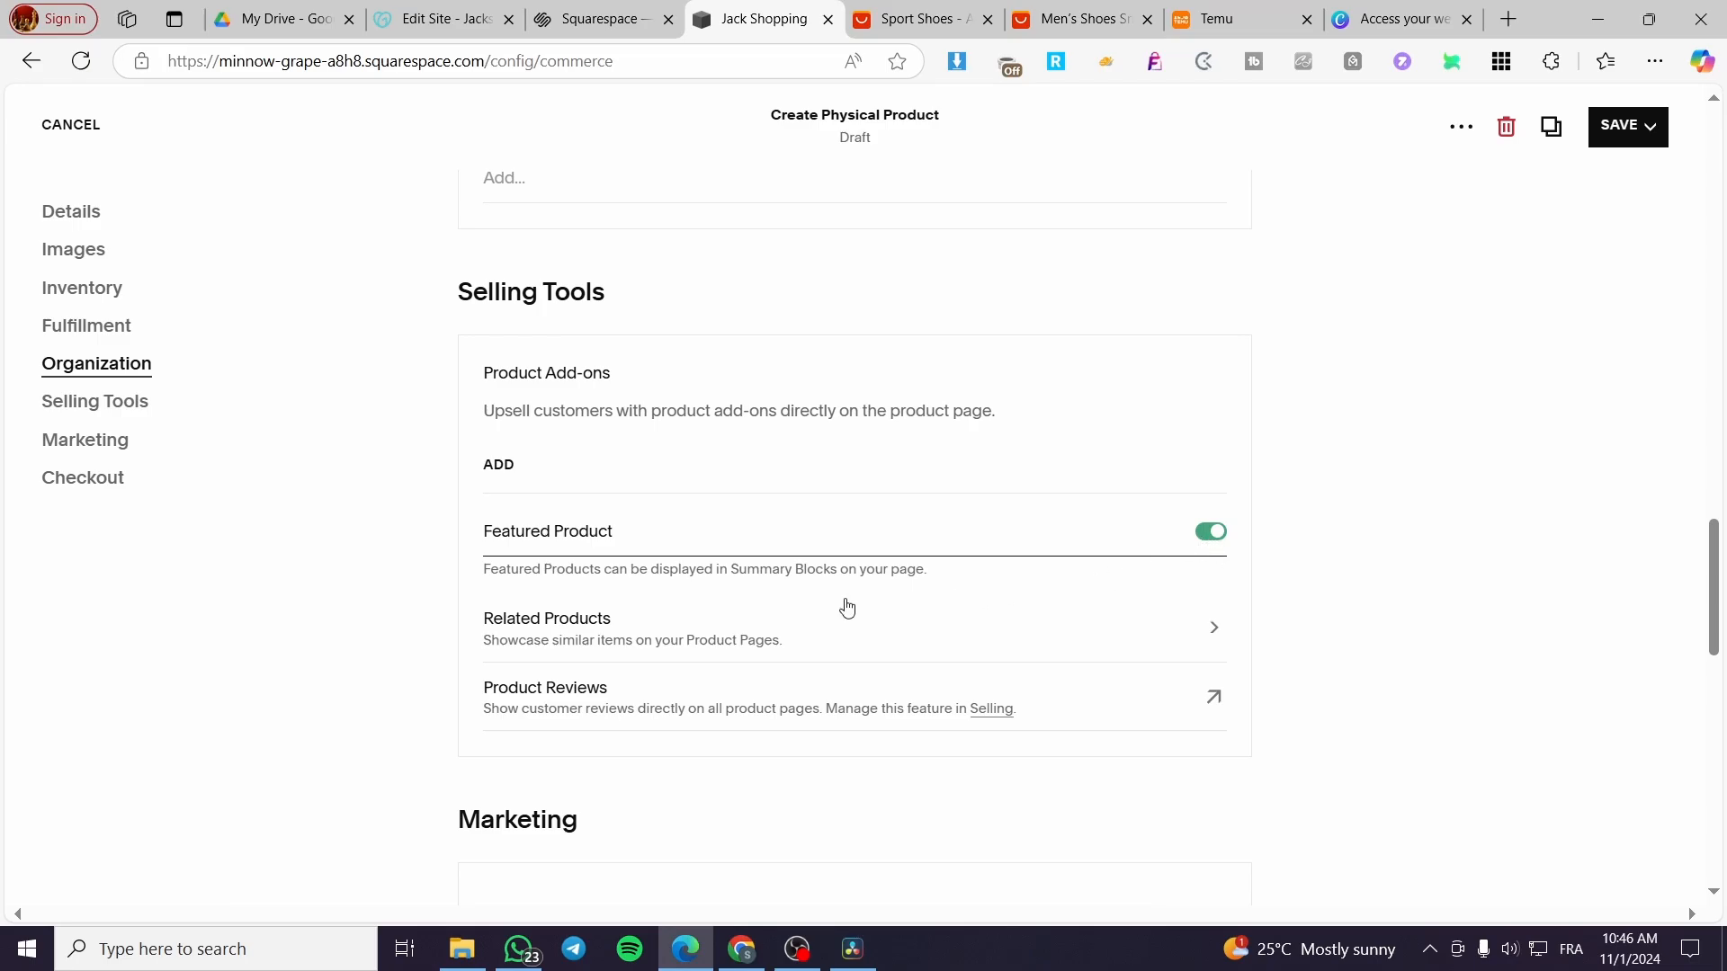
left_click(642, 644)
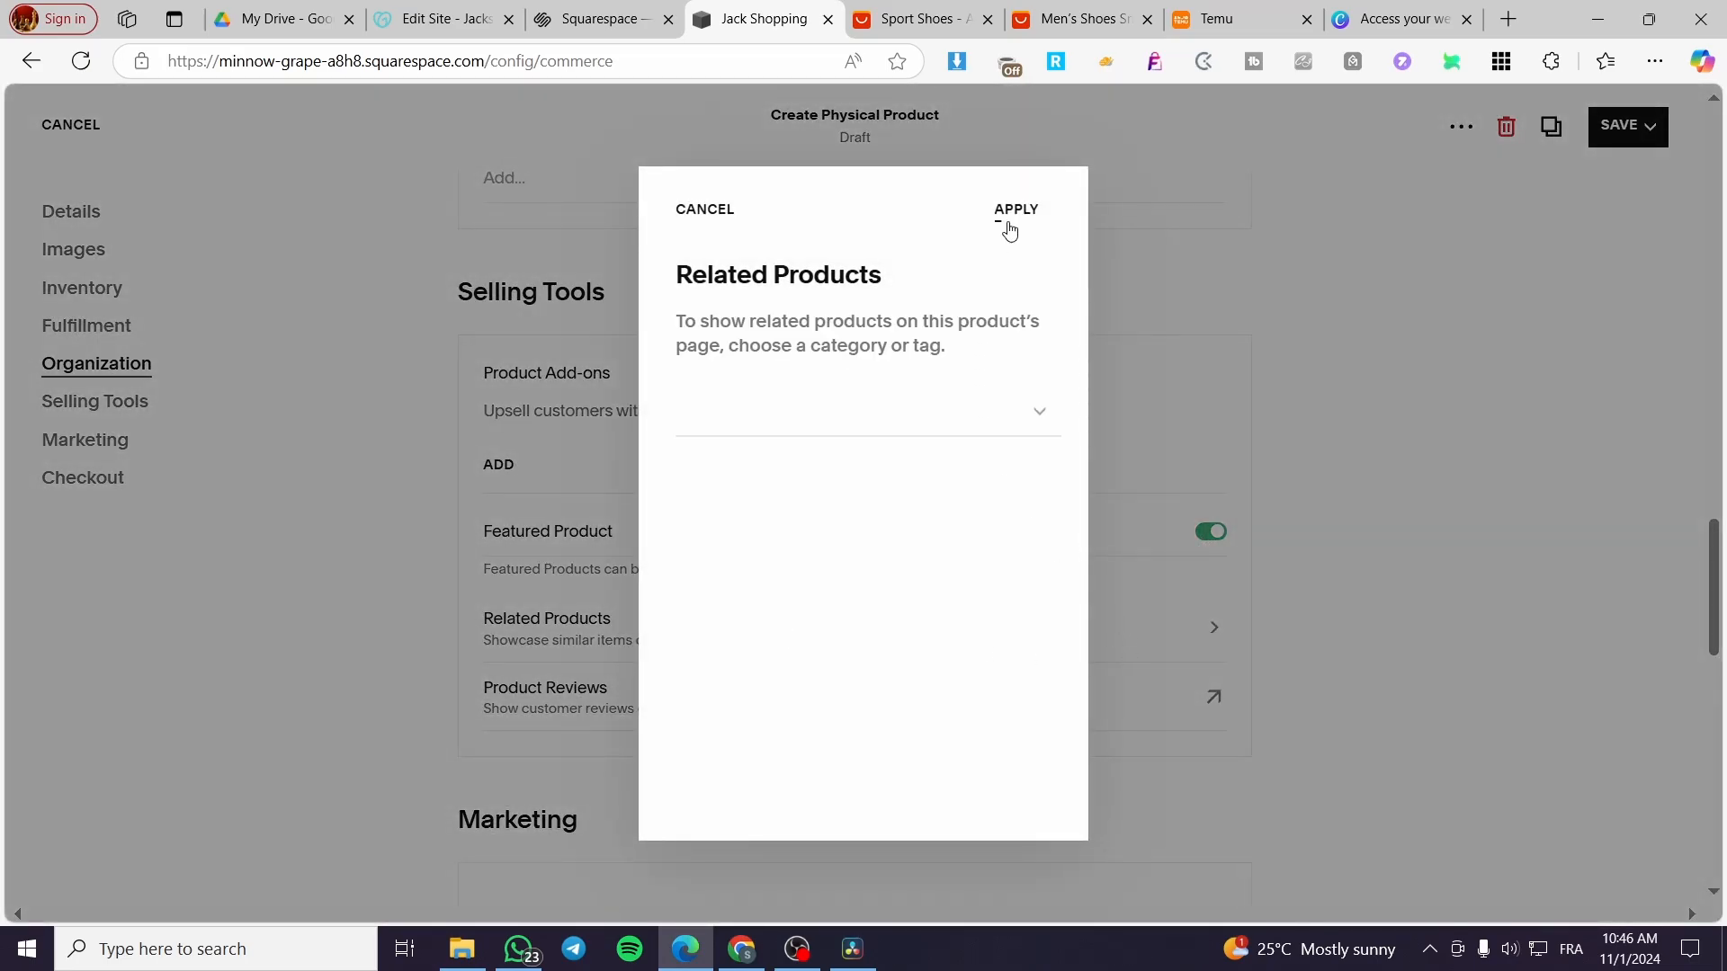
left_click(706, 216)
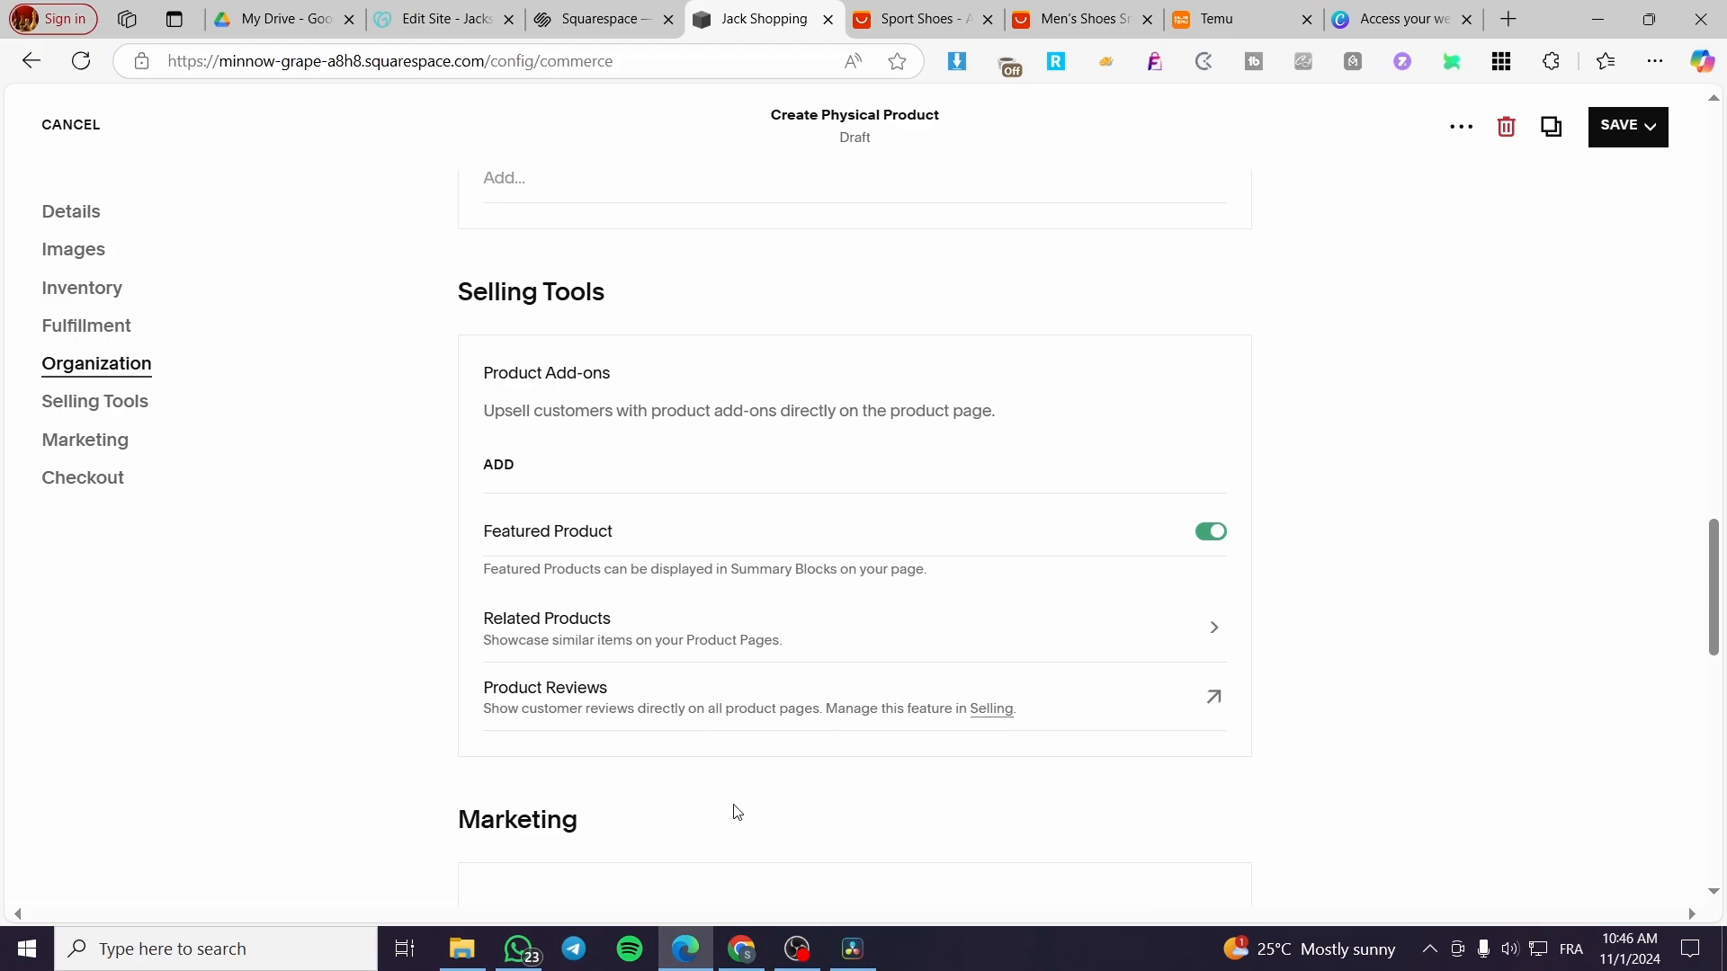
Review the product's SEO and URL listing and its Social Share preview in the marketing settings.
scroll(711, 792, "down", 5)
scroll(675, 504, "down", 3)
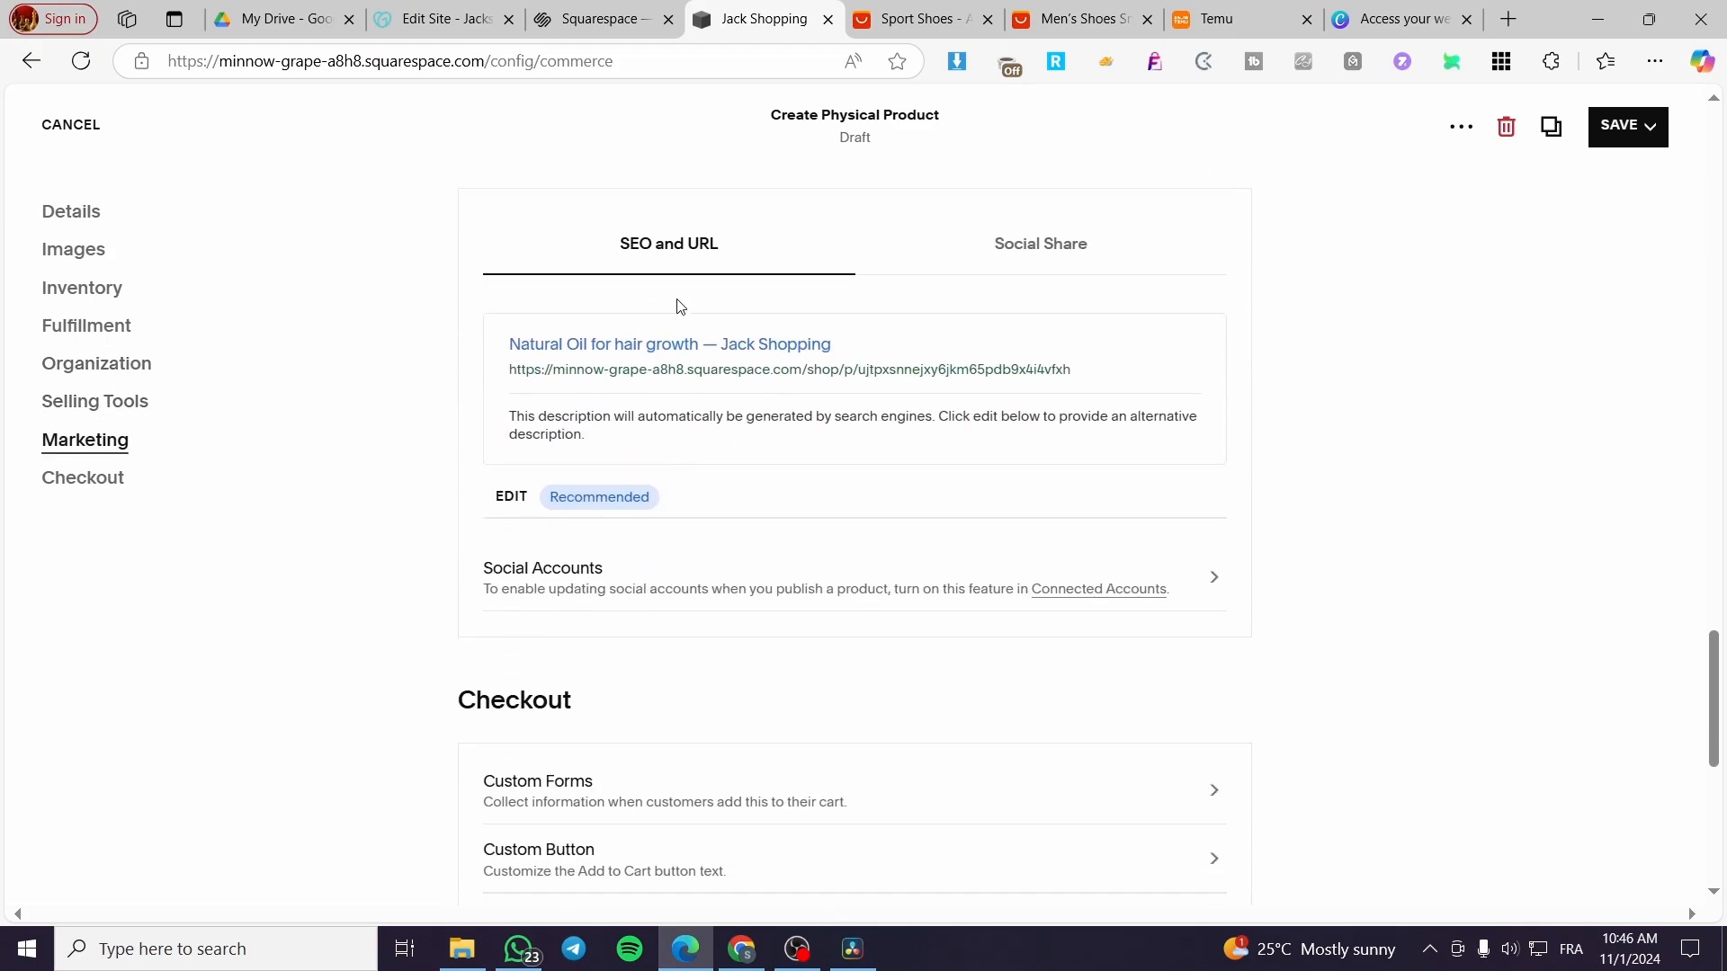
scroll(675, 303, "up", 1)
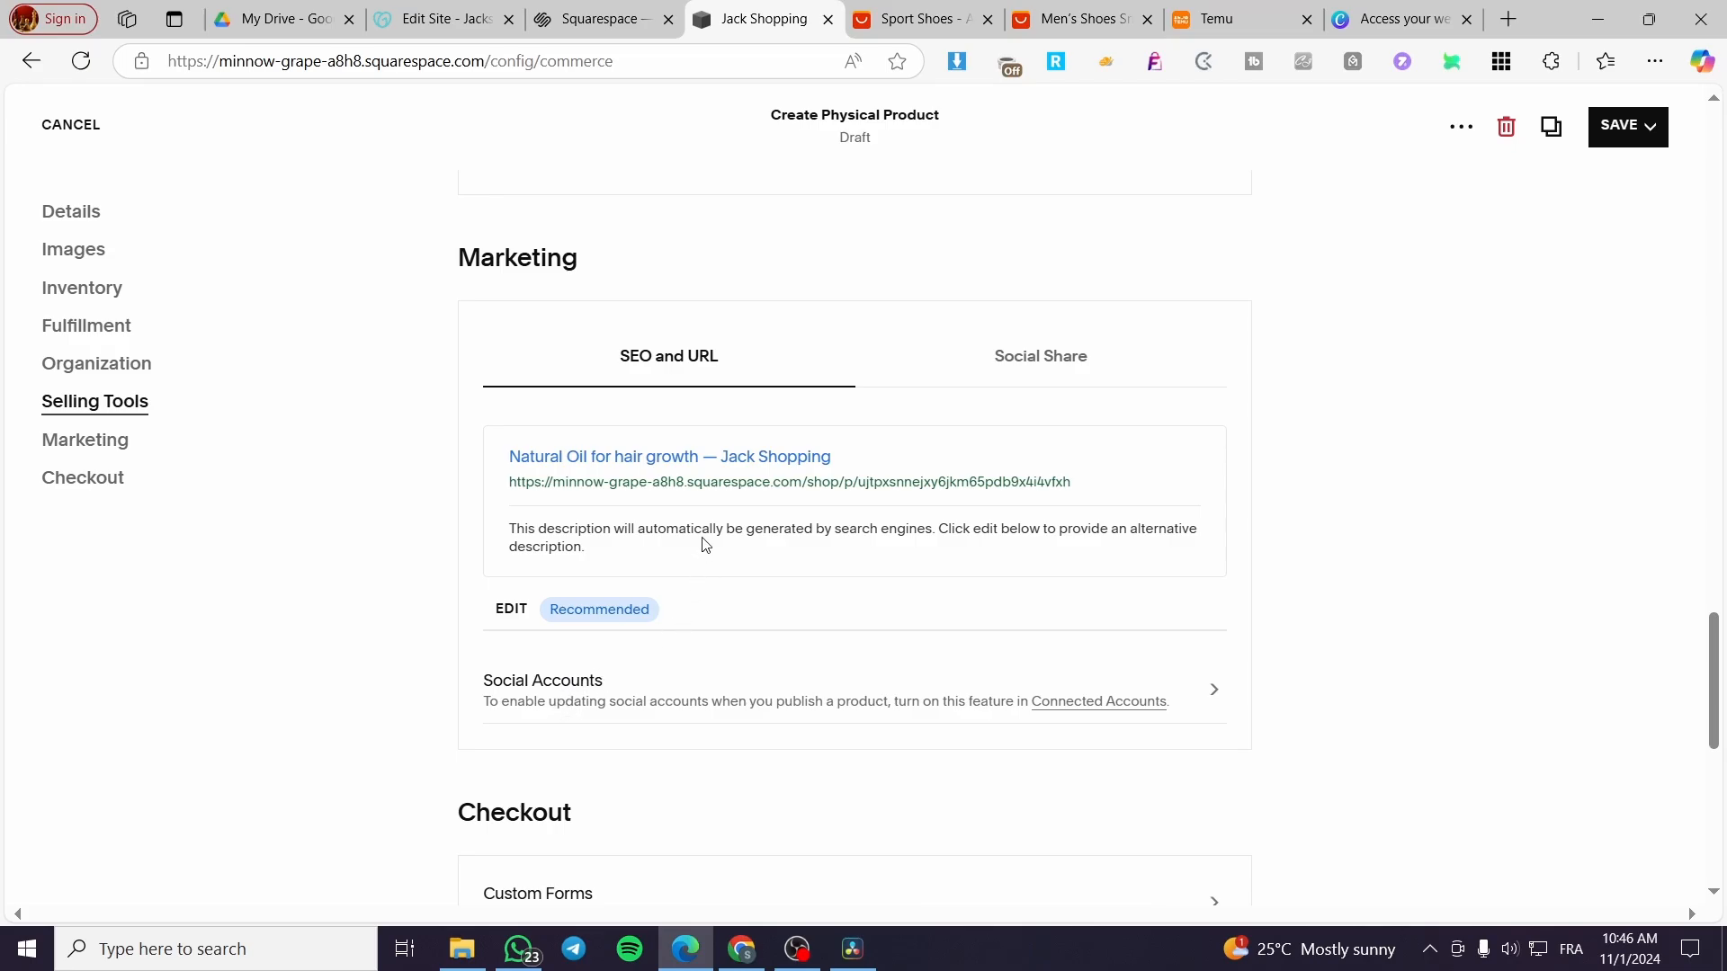
left_click_drag(512, 456, 879, 462)
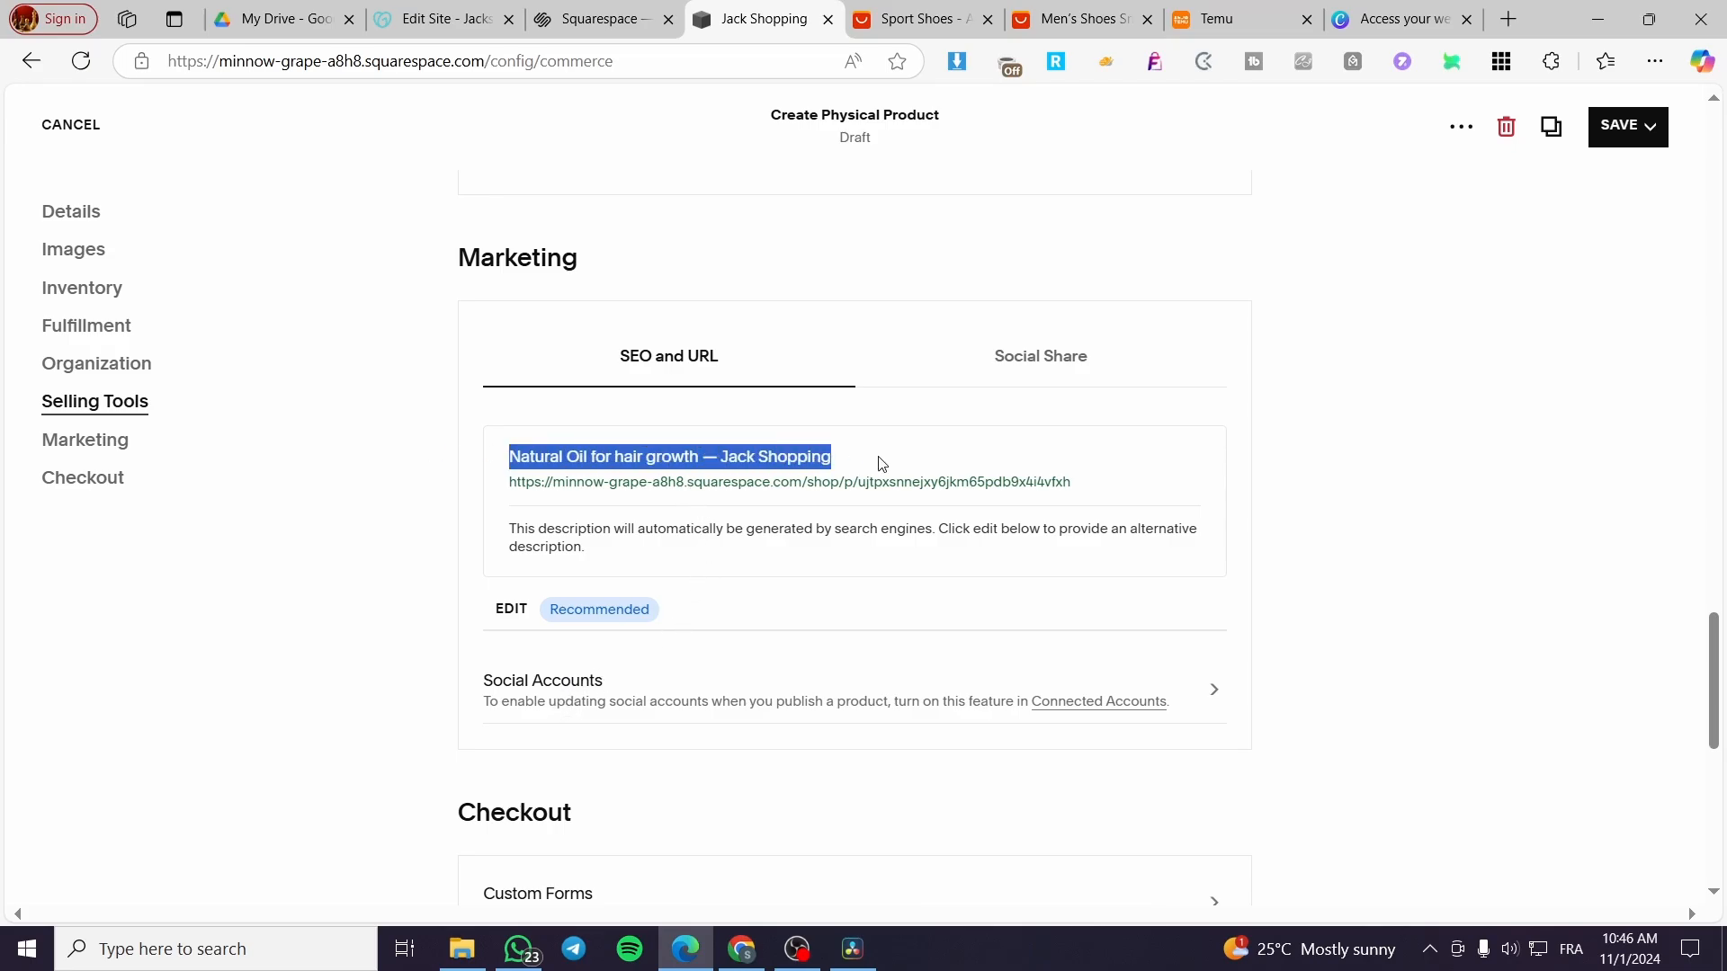
left_click(741, 447)
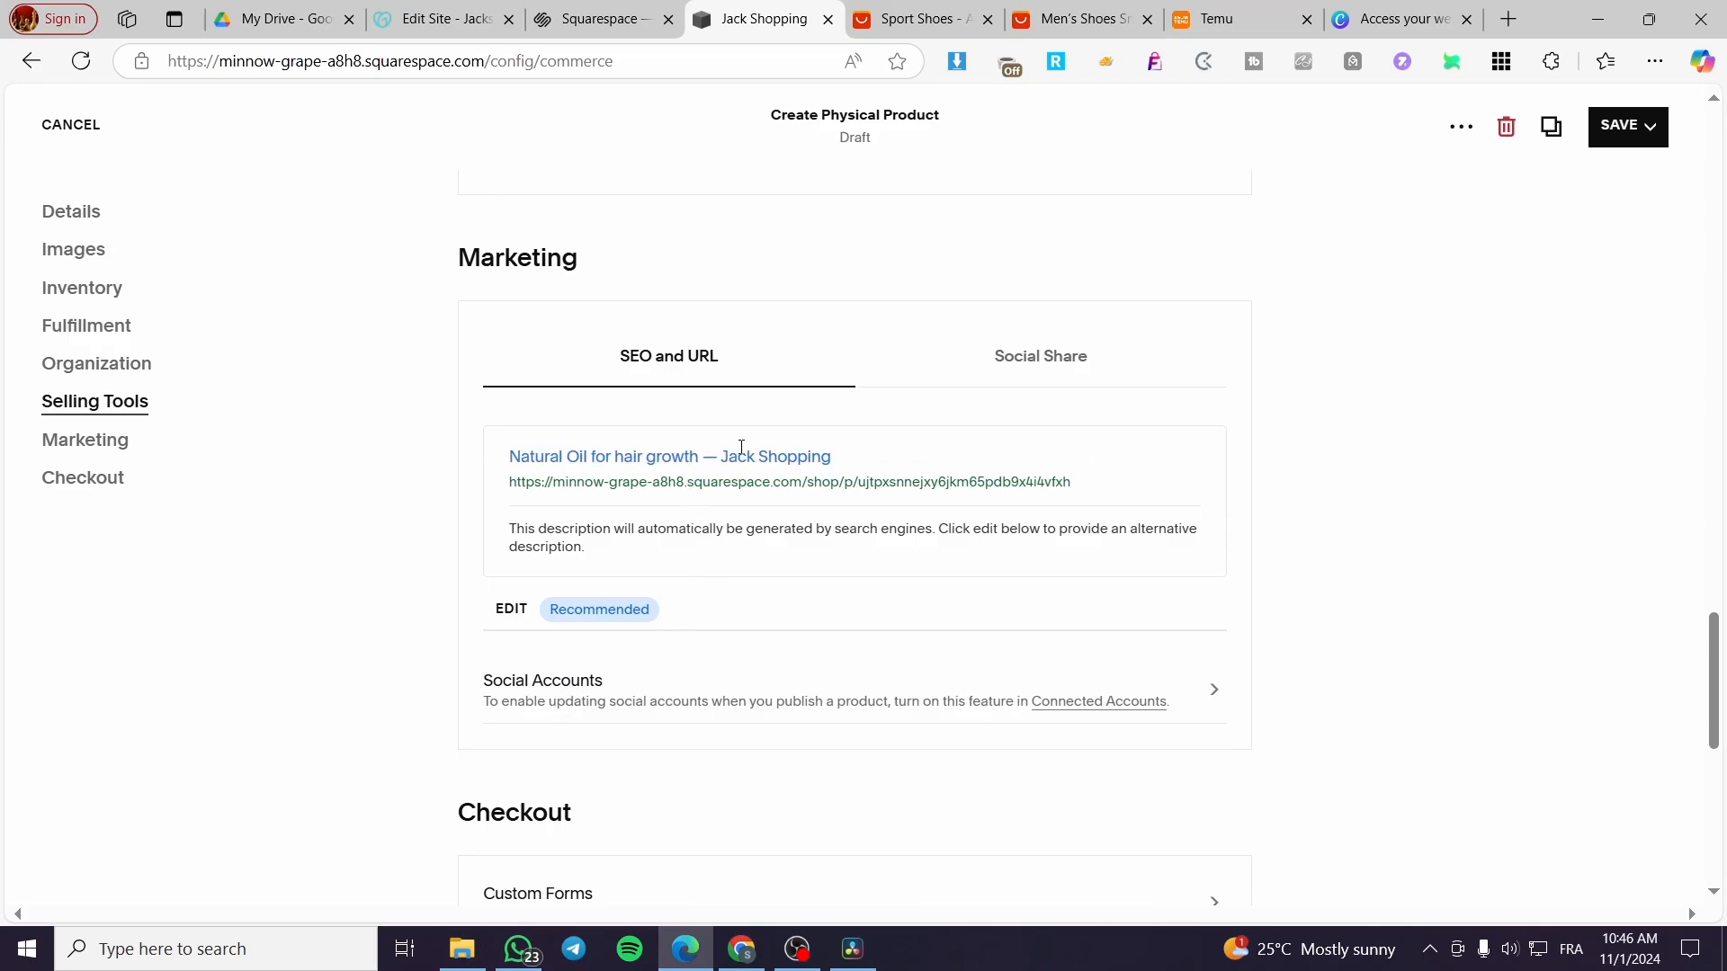
left_click(1048, 373)
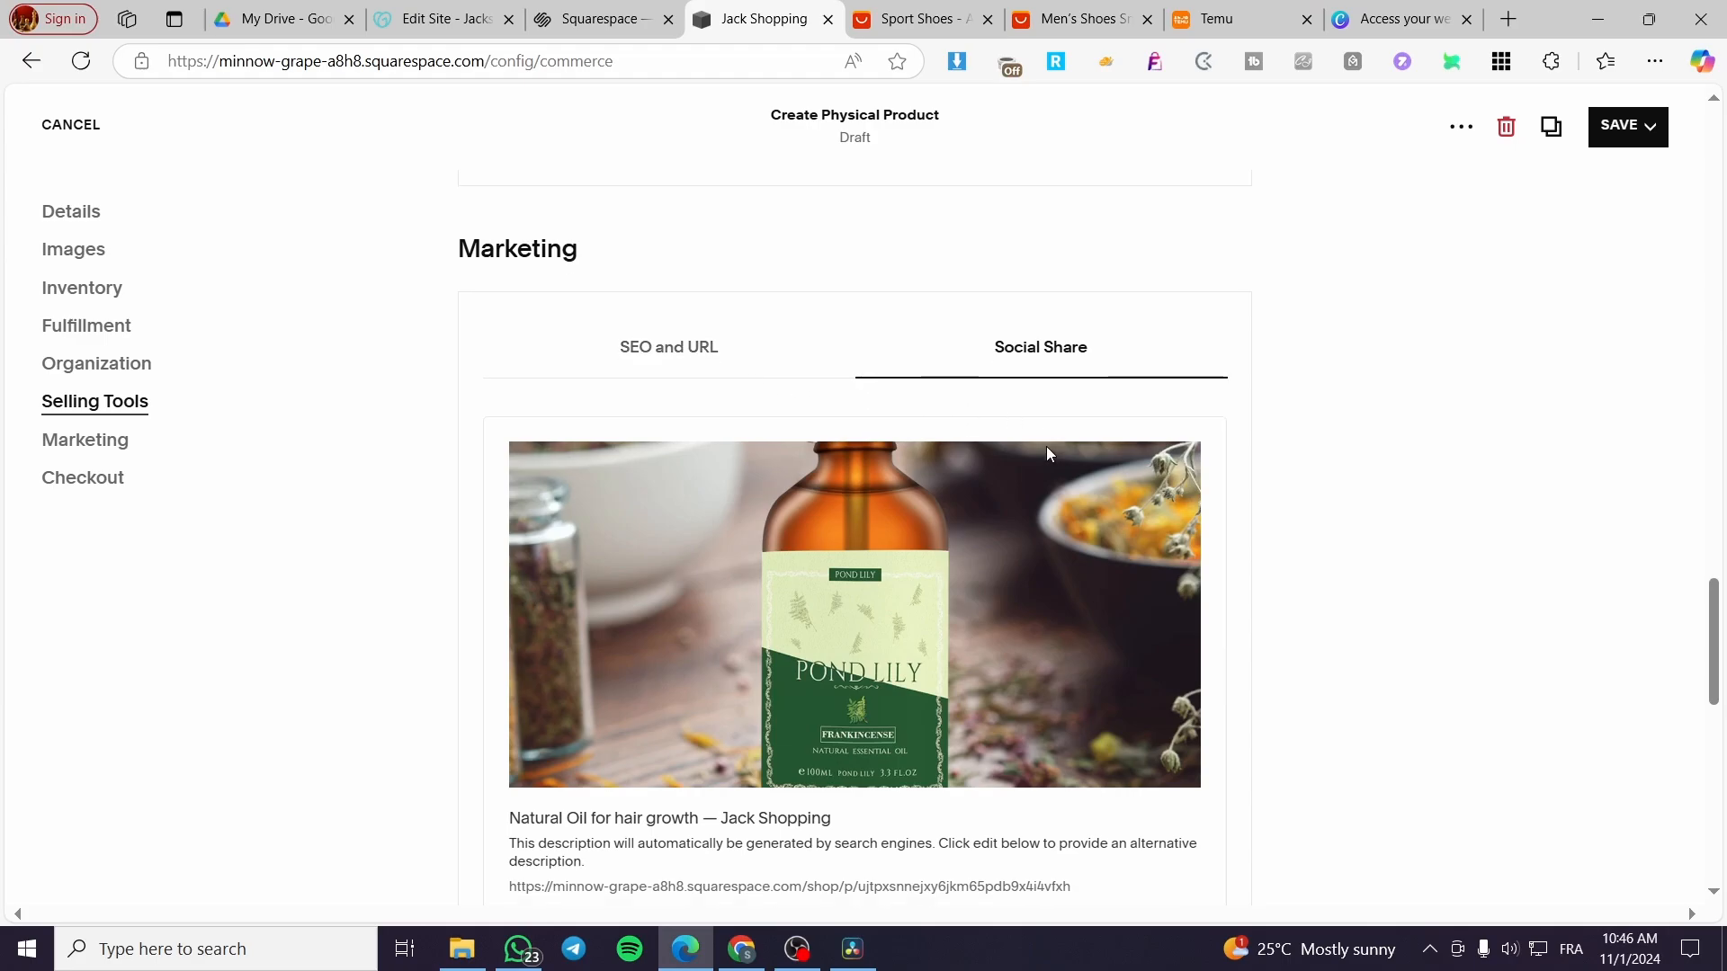
scroll(580, 409, "down", 1)
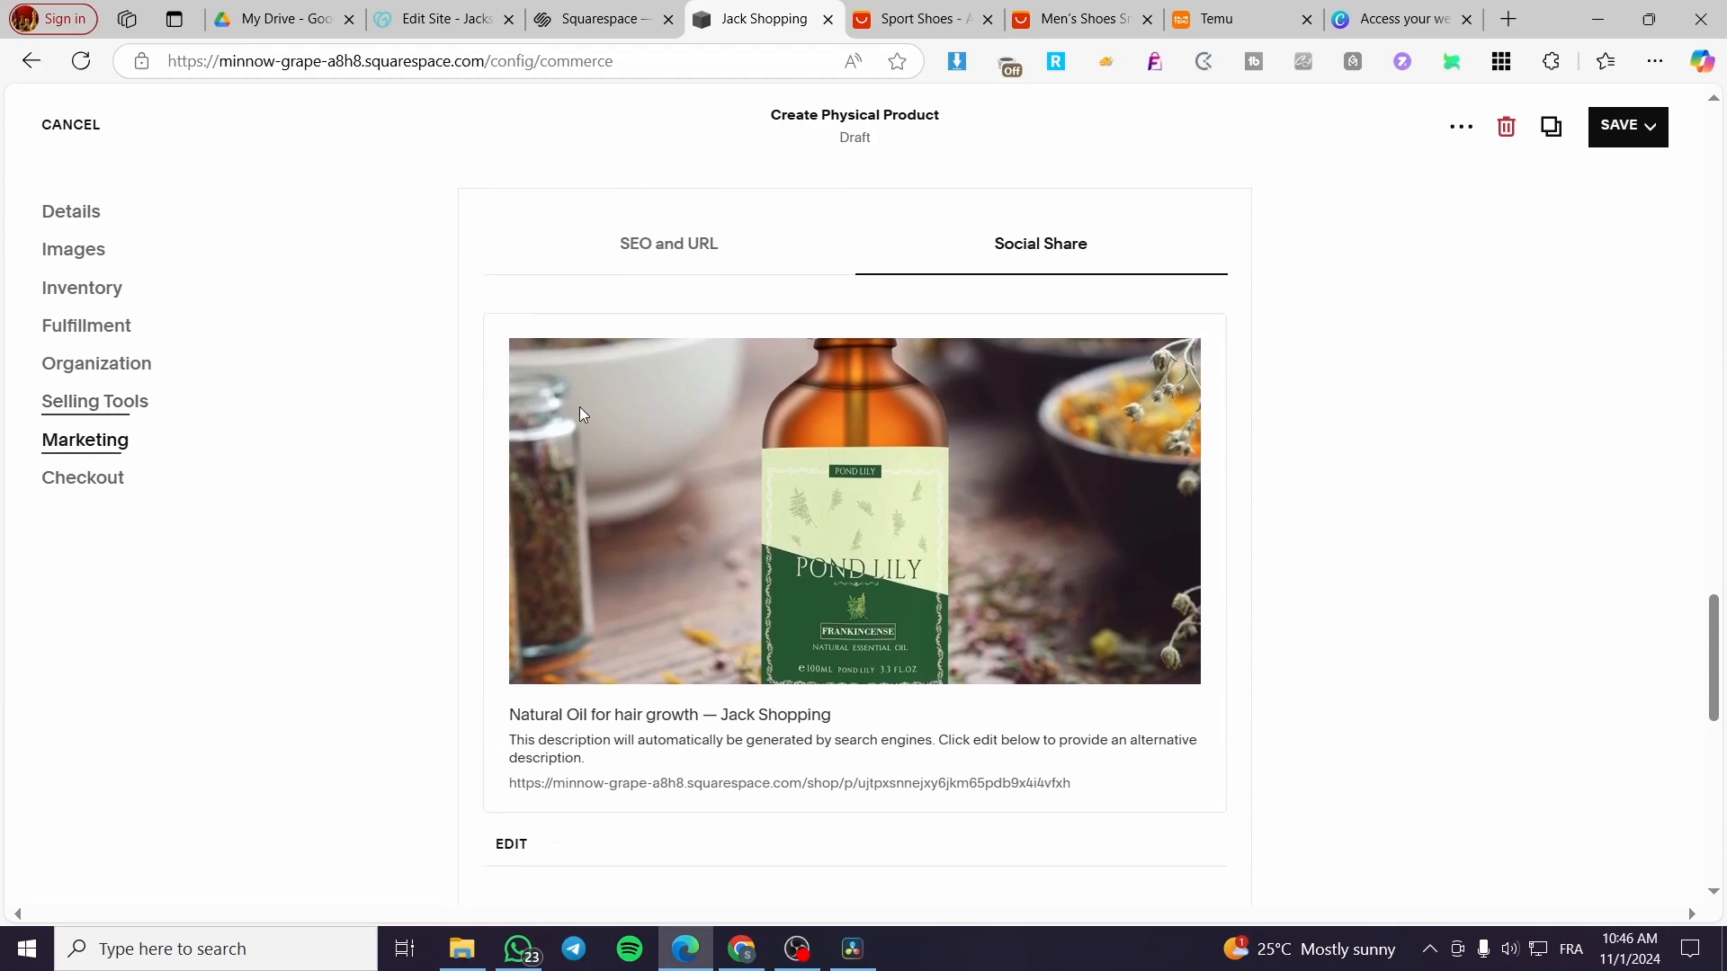
left_click(634, 262)
Check the custom form options for the product's checkout and close them without creating a form.
scroll(1125, 445, "down", 5)
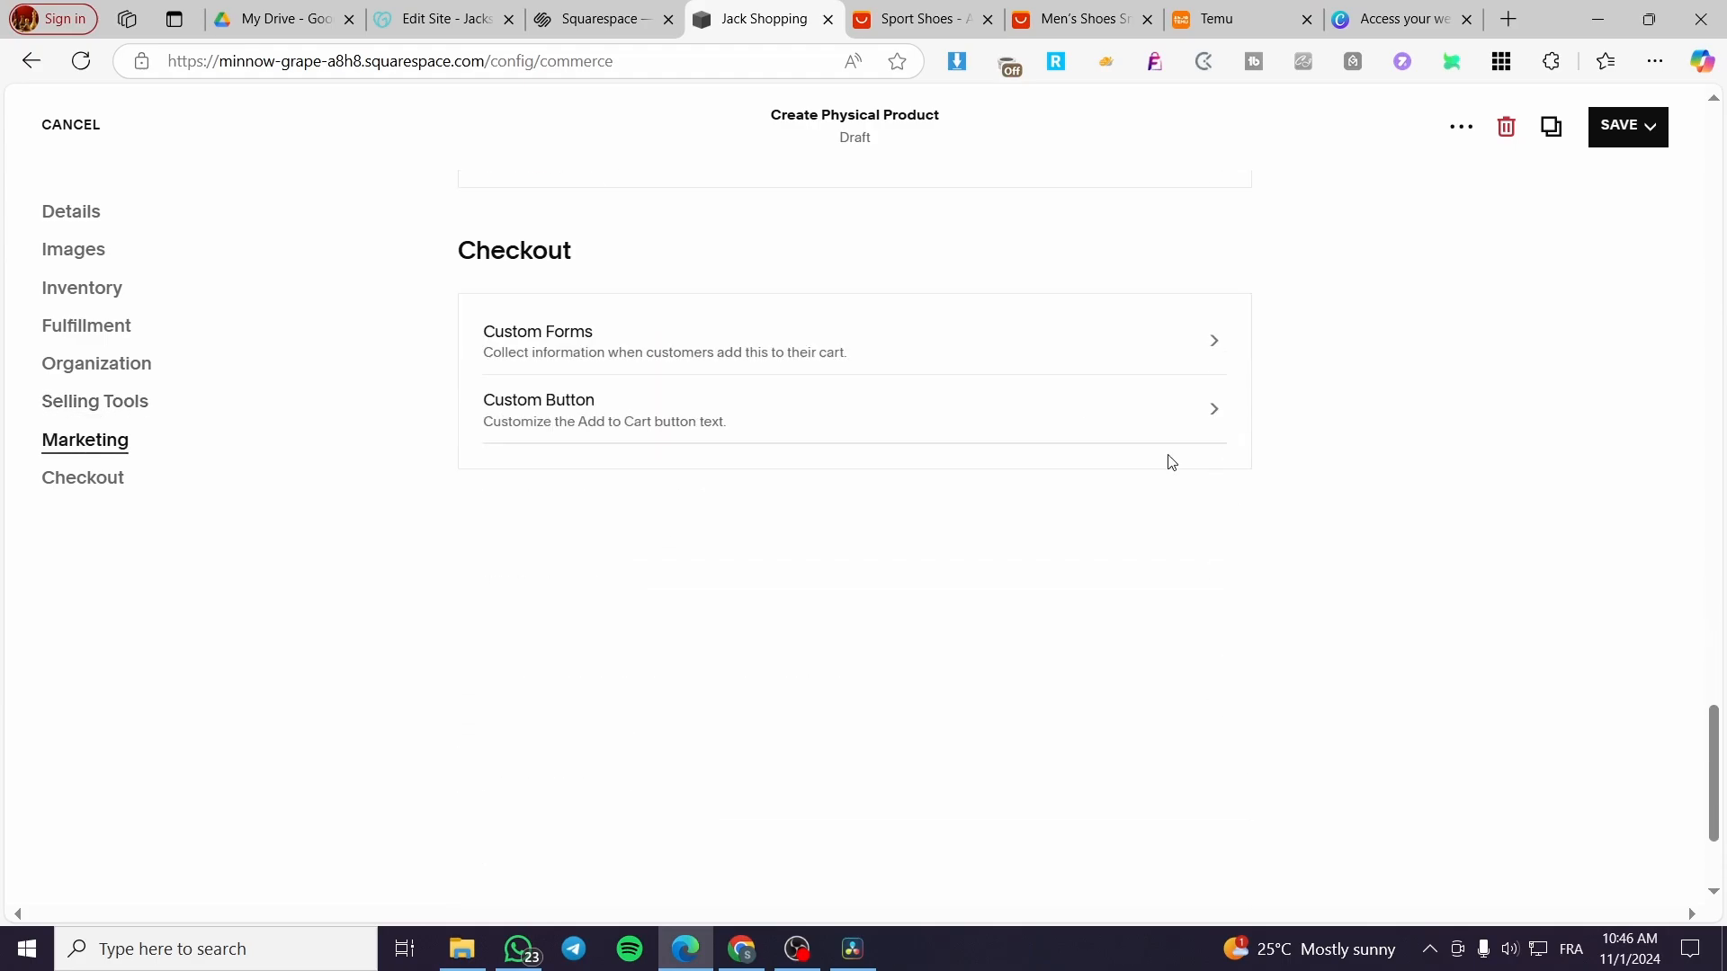
left_click(540, 347)
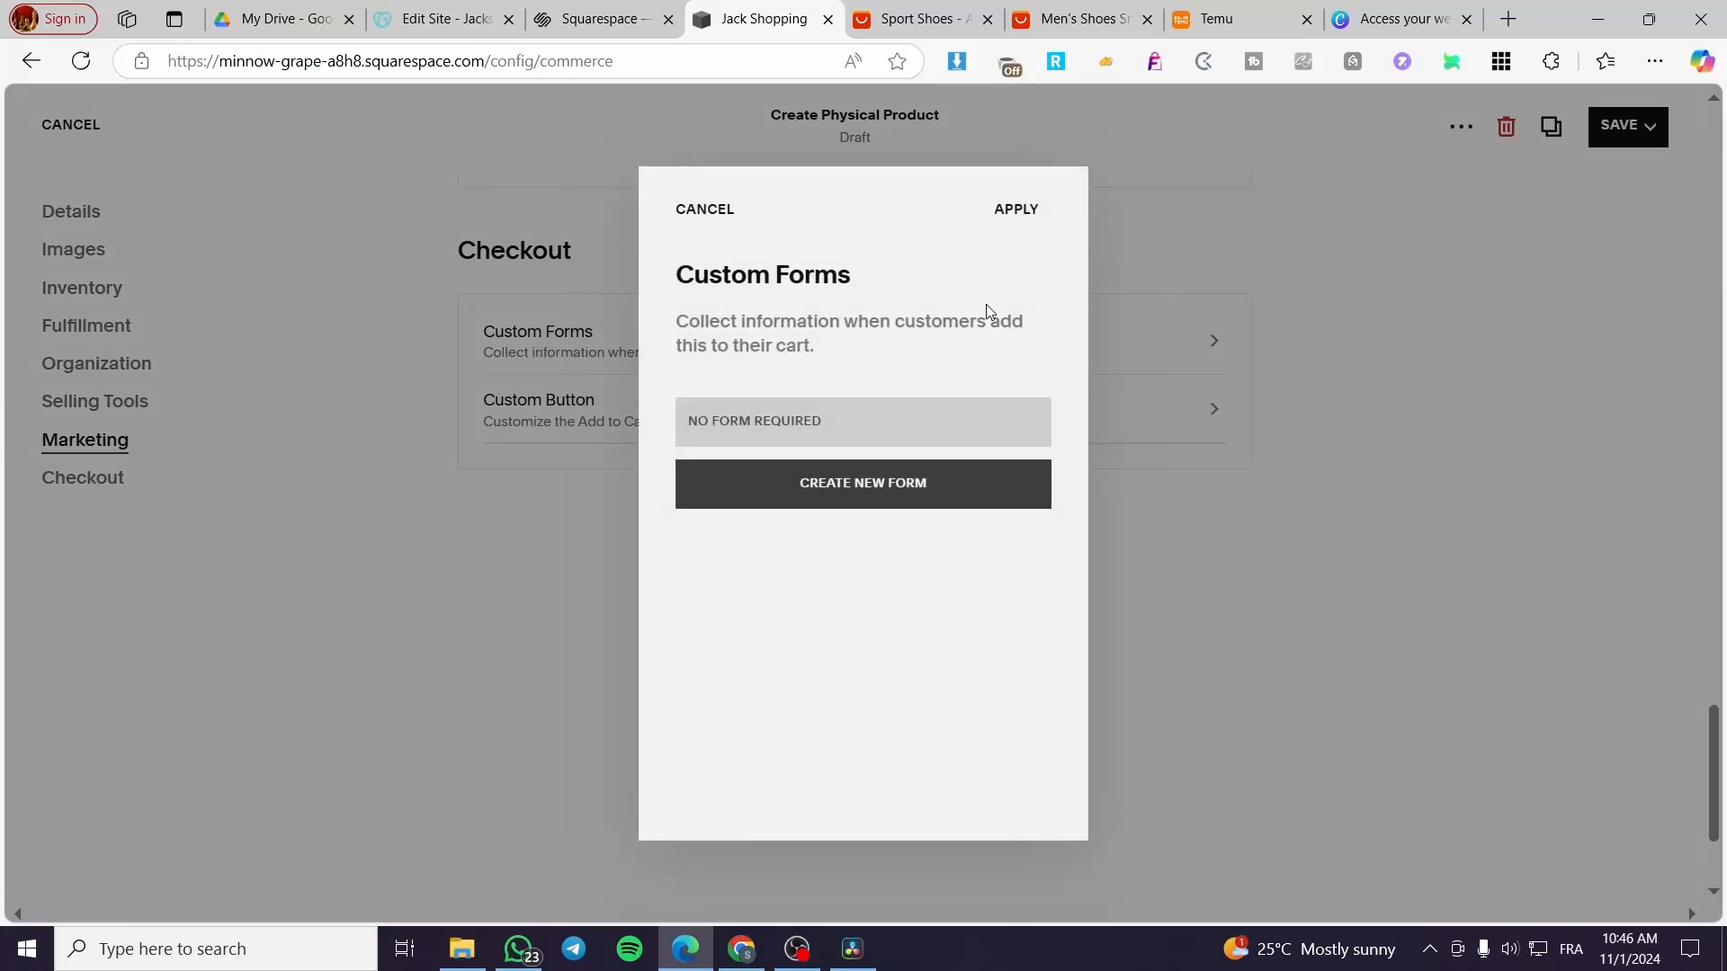
left_click(705, 210)
left_click(987, 559)
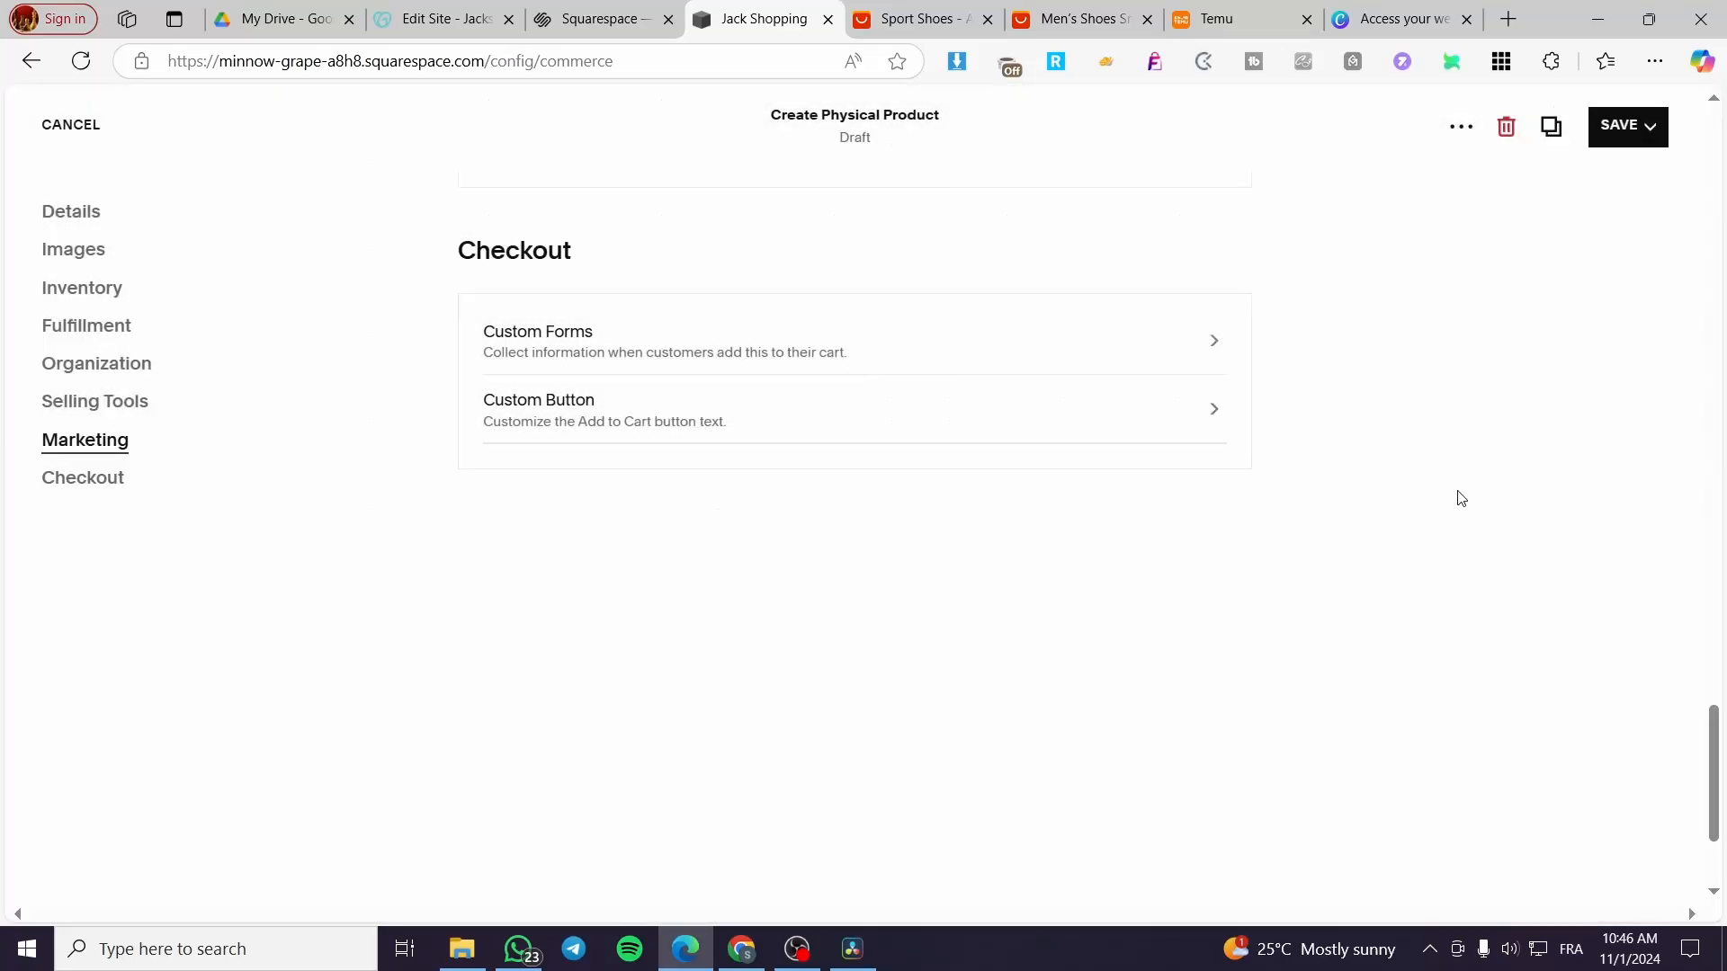
Leave the physical product editor and discard the unsaved product.
scroll(1457, 494, "up", 15)
scroll(1440, 594, "up", 10)
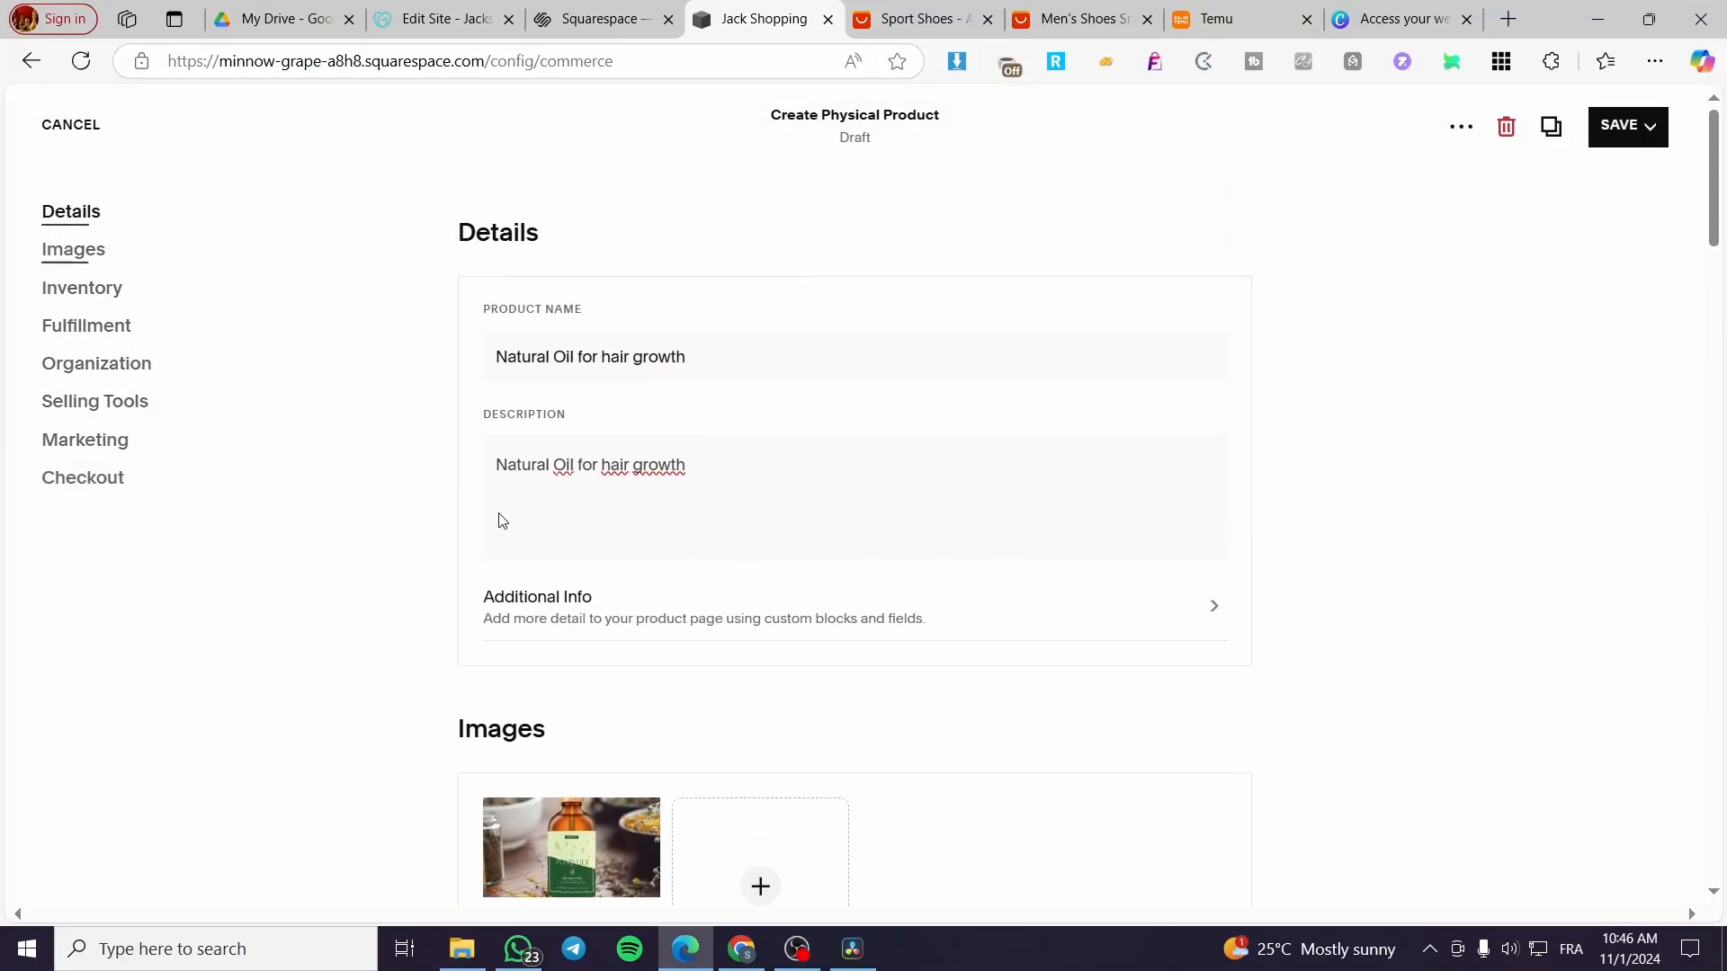
left_click(65, 126)
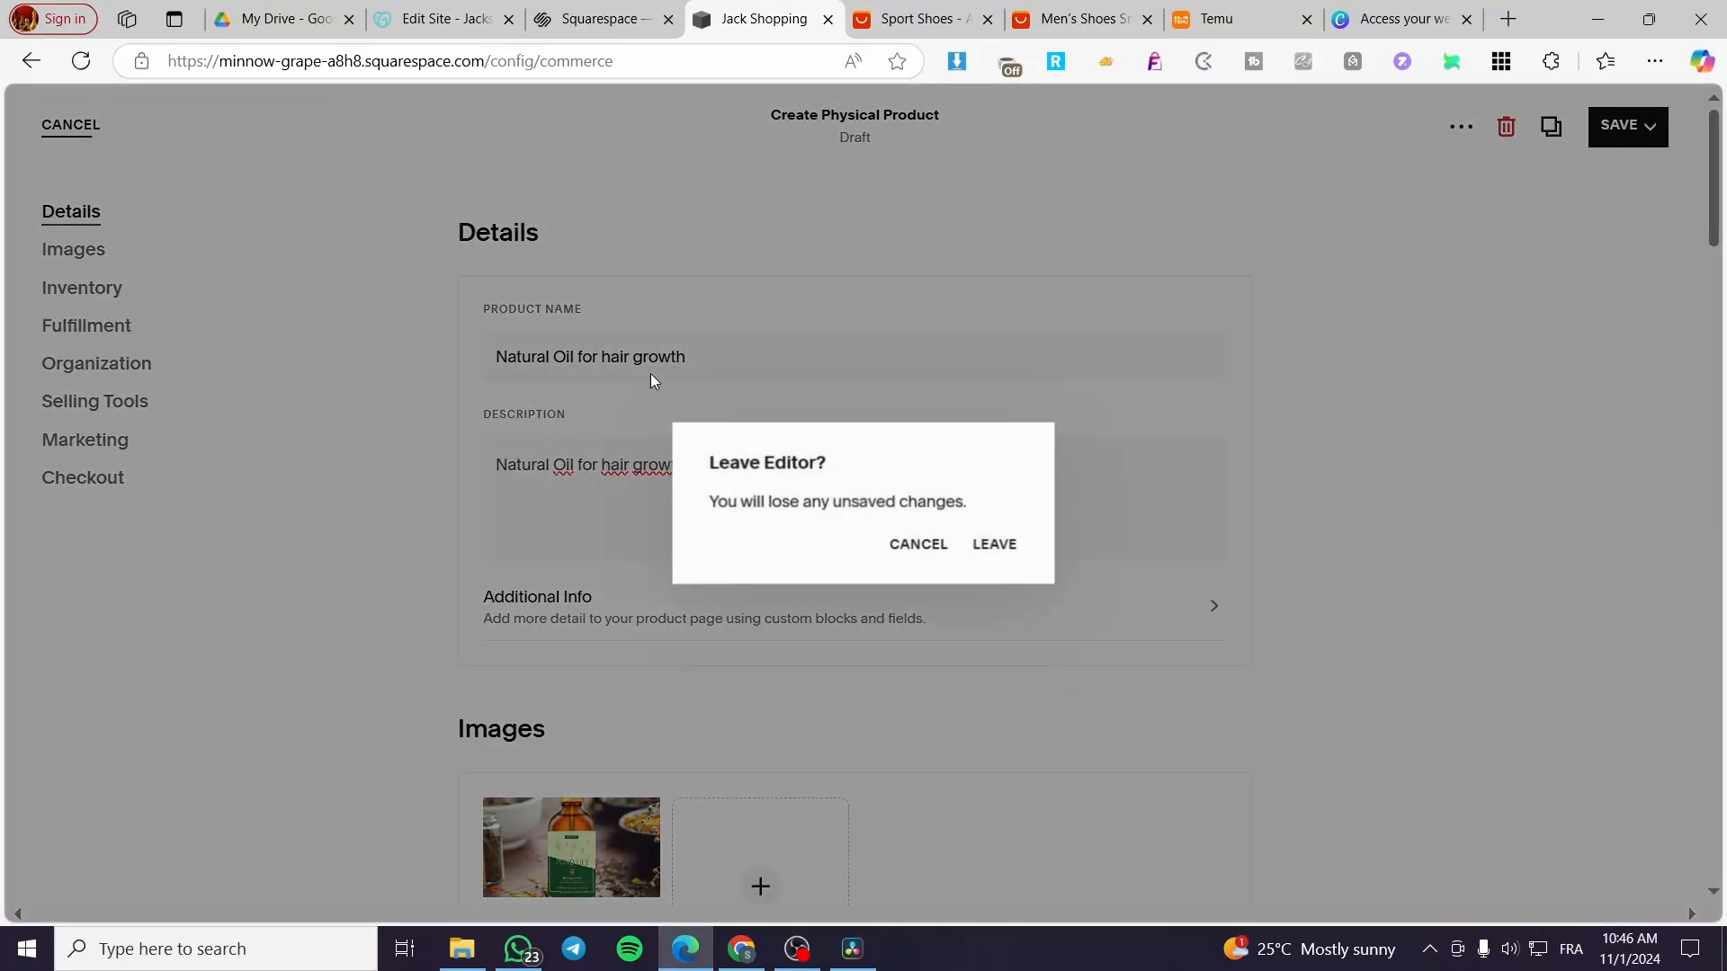
left_click(1004, 550)
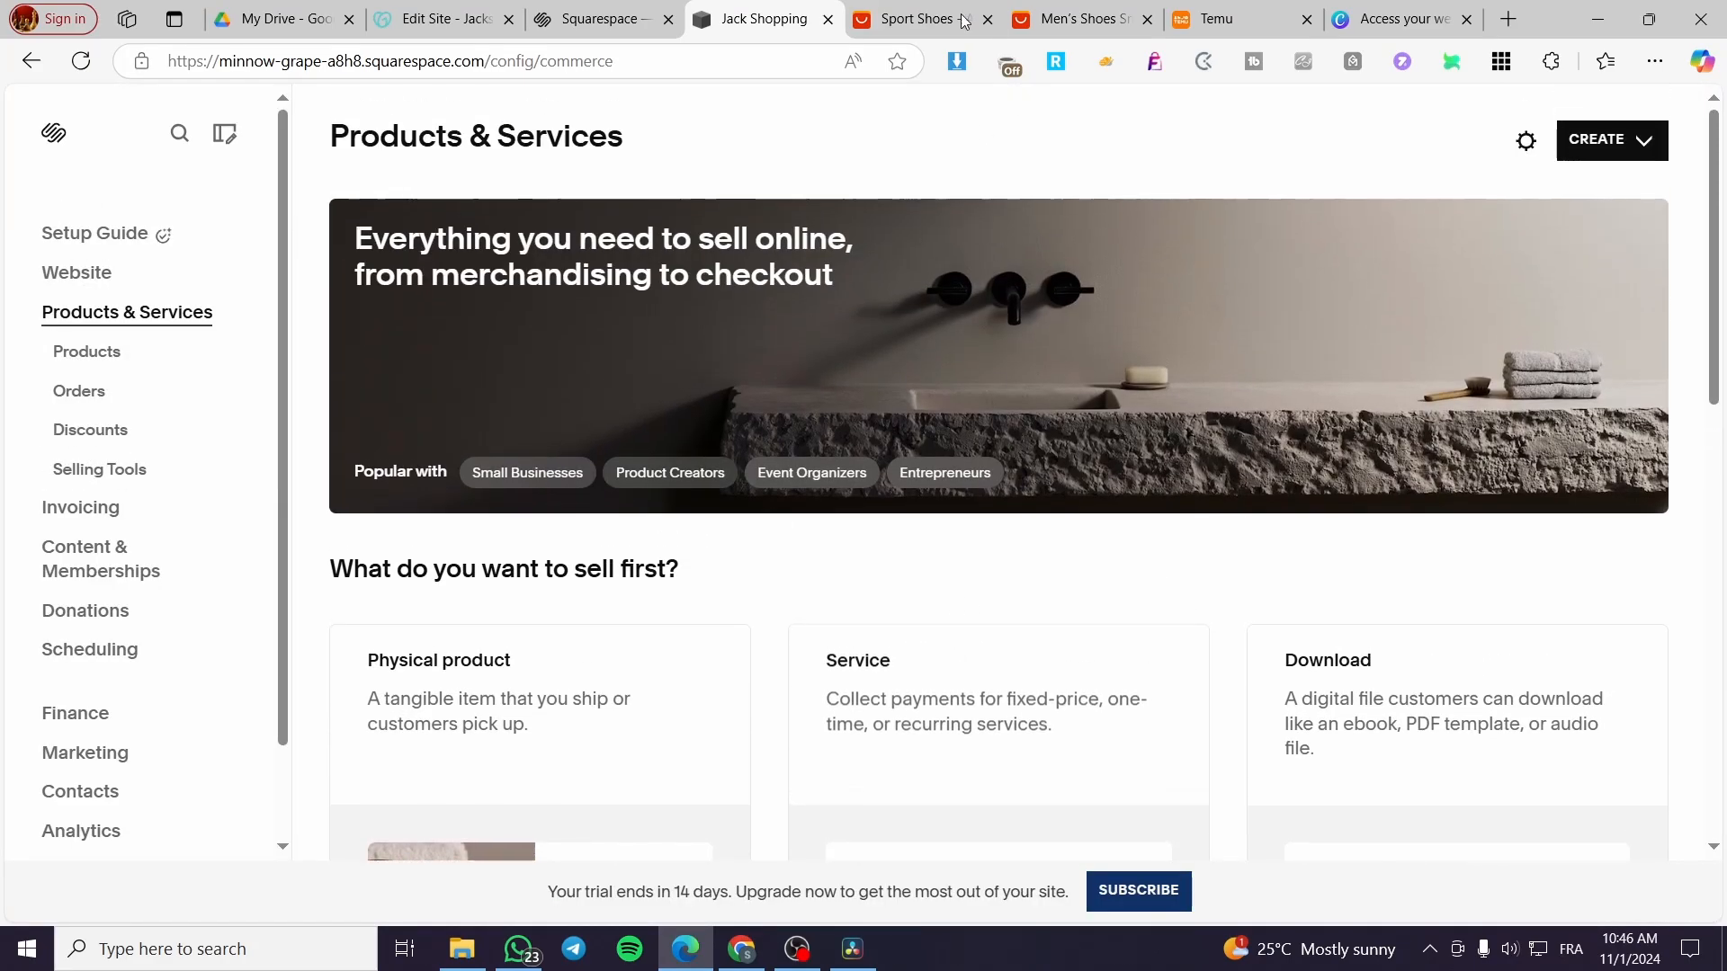
Switch to the supplier sites and look over the sport shoes listings on AliExpress and Temu.
left_click(918, 18)
left_click(743, 9)
left_click(911, 10)
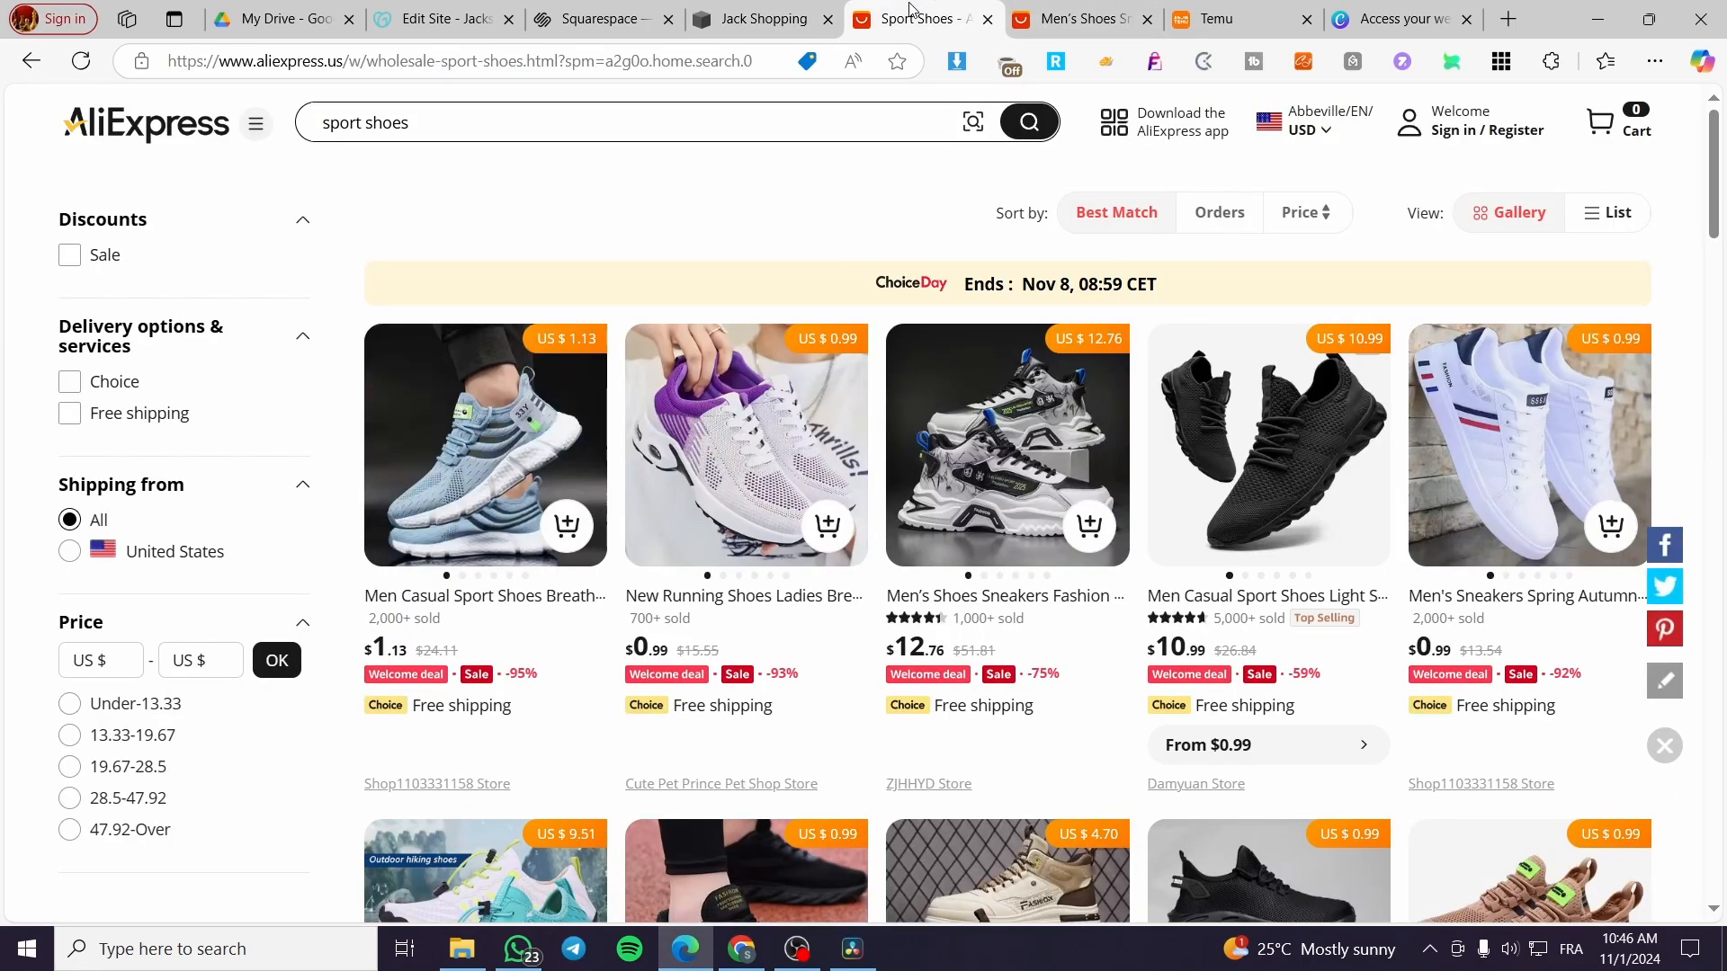
key("ctrl+Tab")
key("ctrl+Tab")
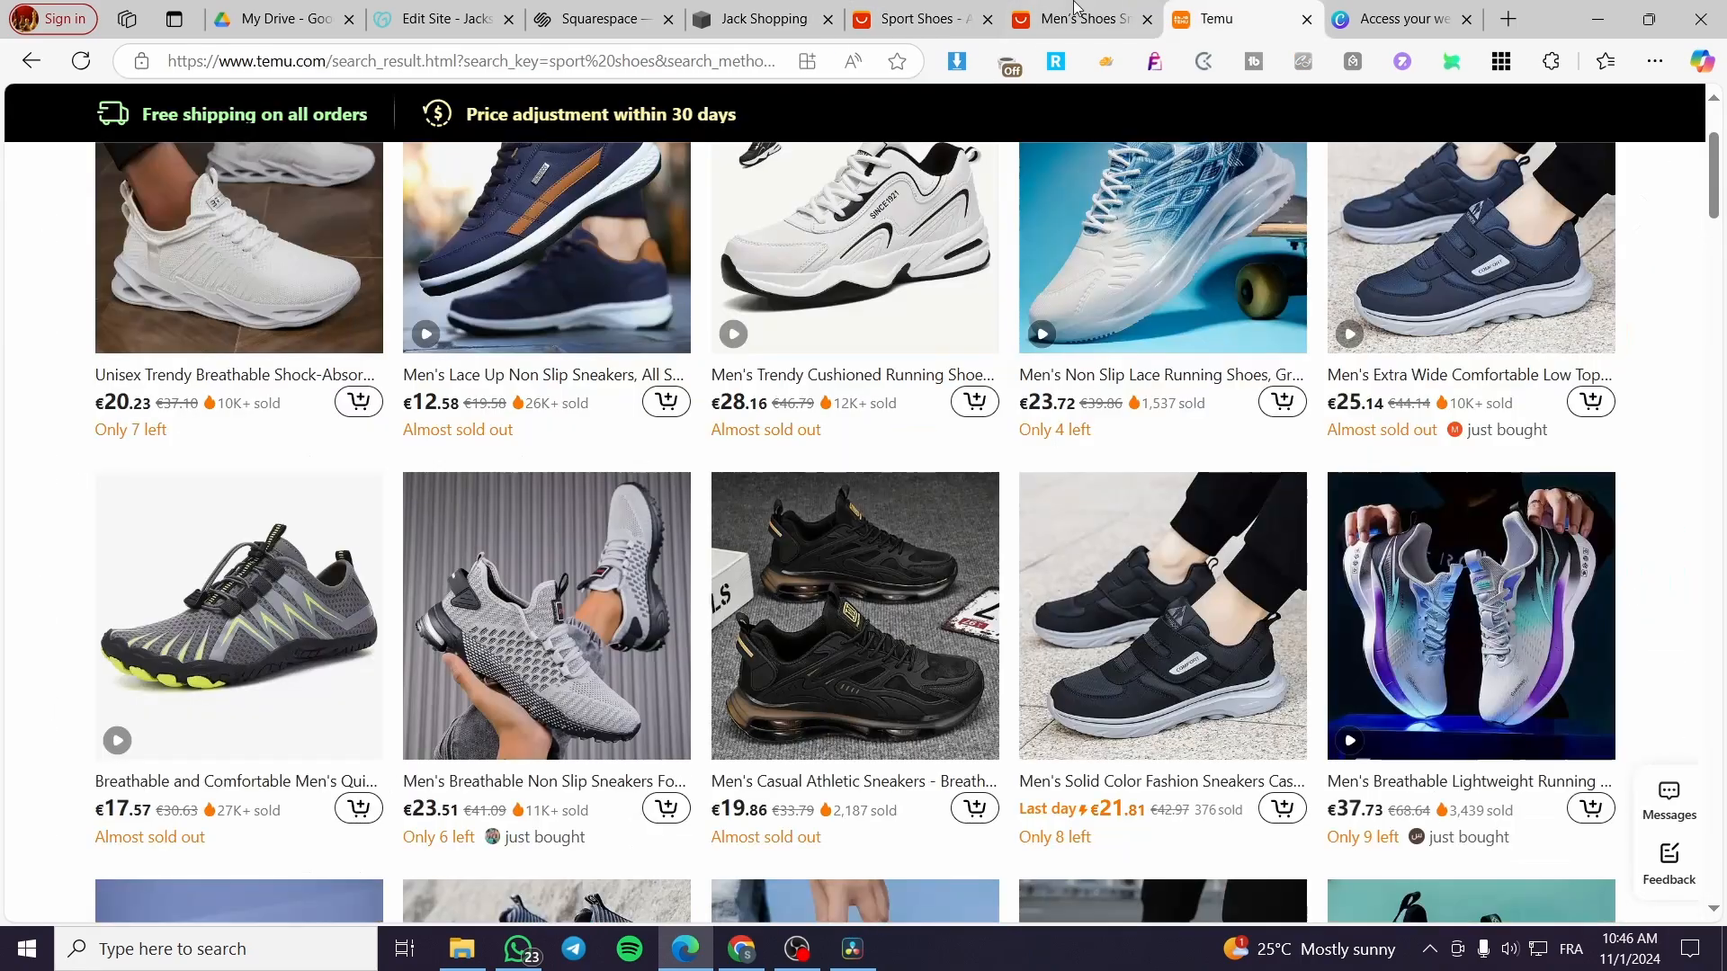
left_click(930, 11)
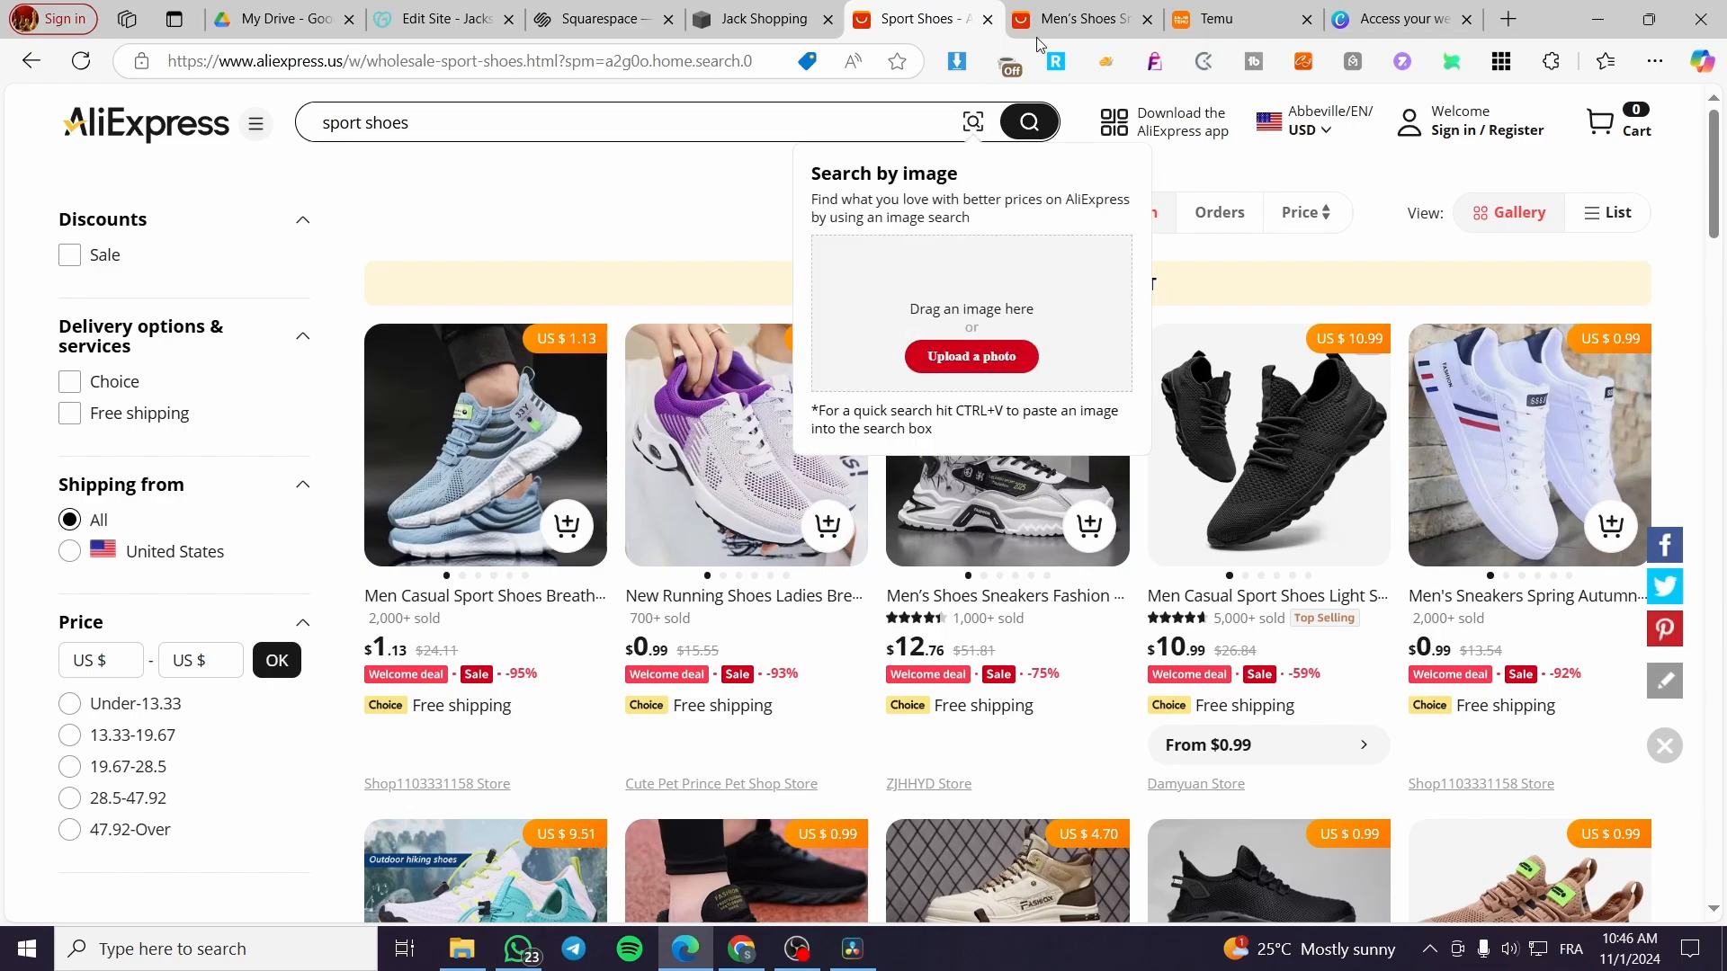
Examine the AliExpress men's running sneakers page and its description, then return to the sport shoes search results.
key("ctrl+Tab")
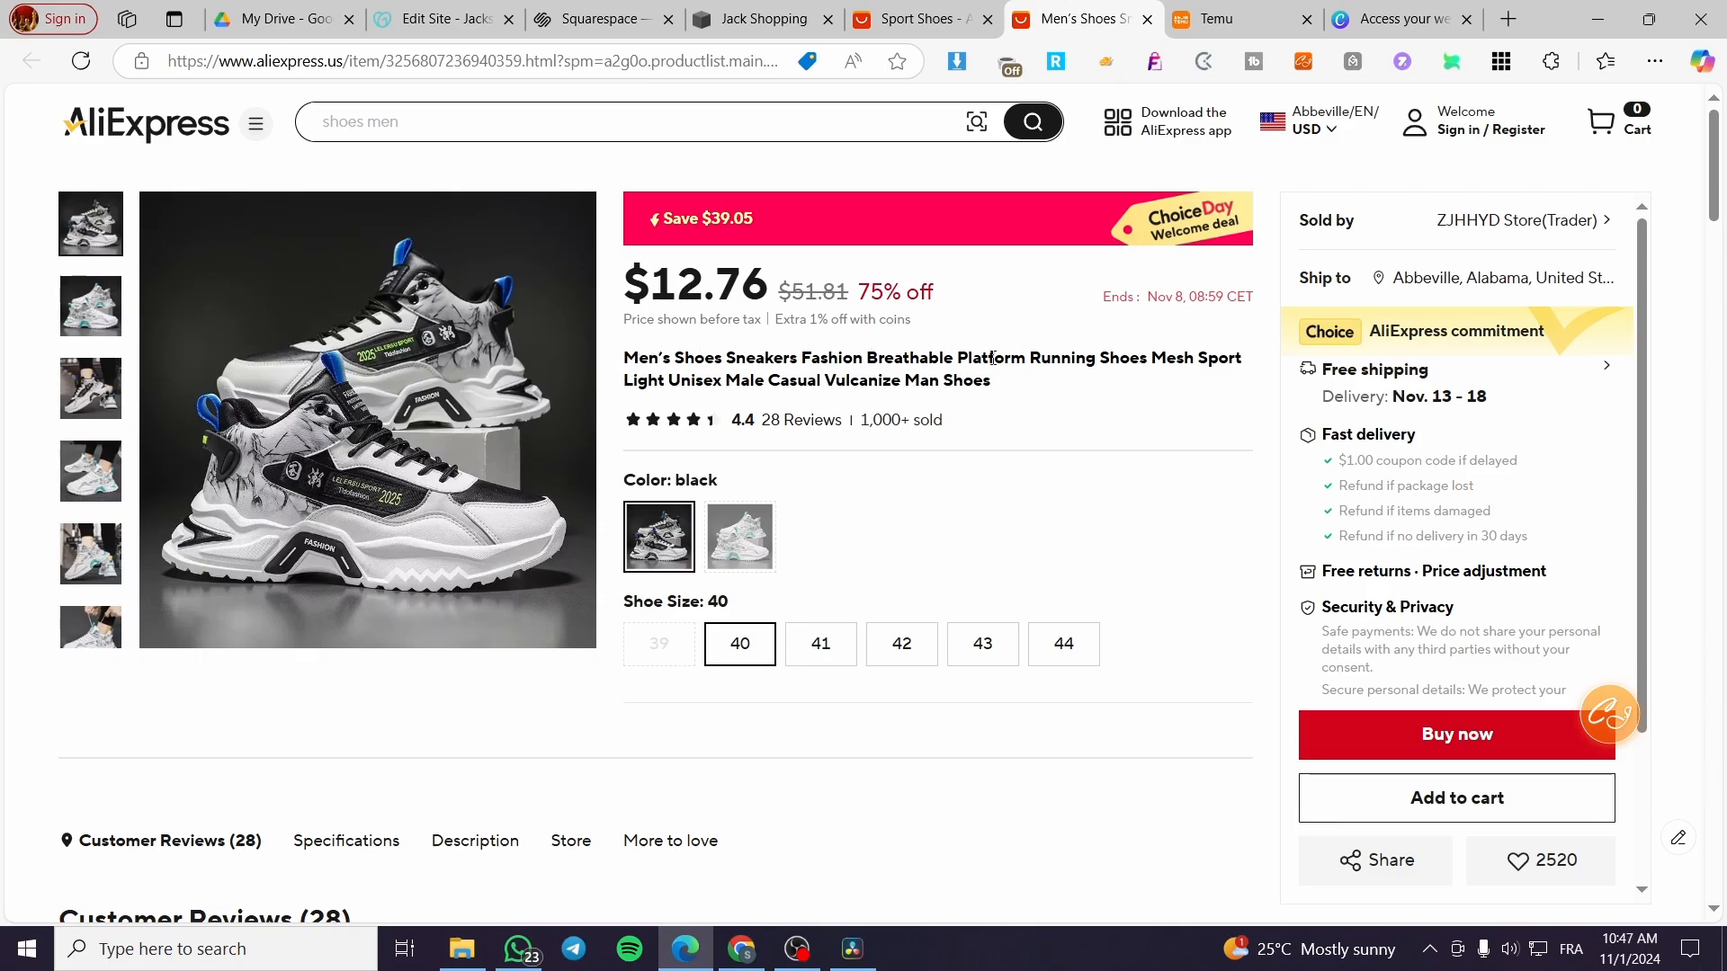
scroll(706, 458, "down", 3)
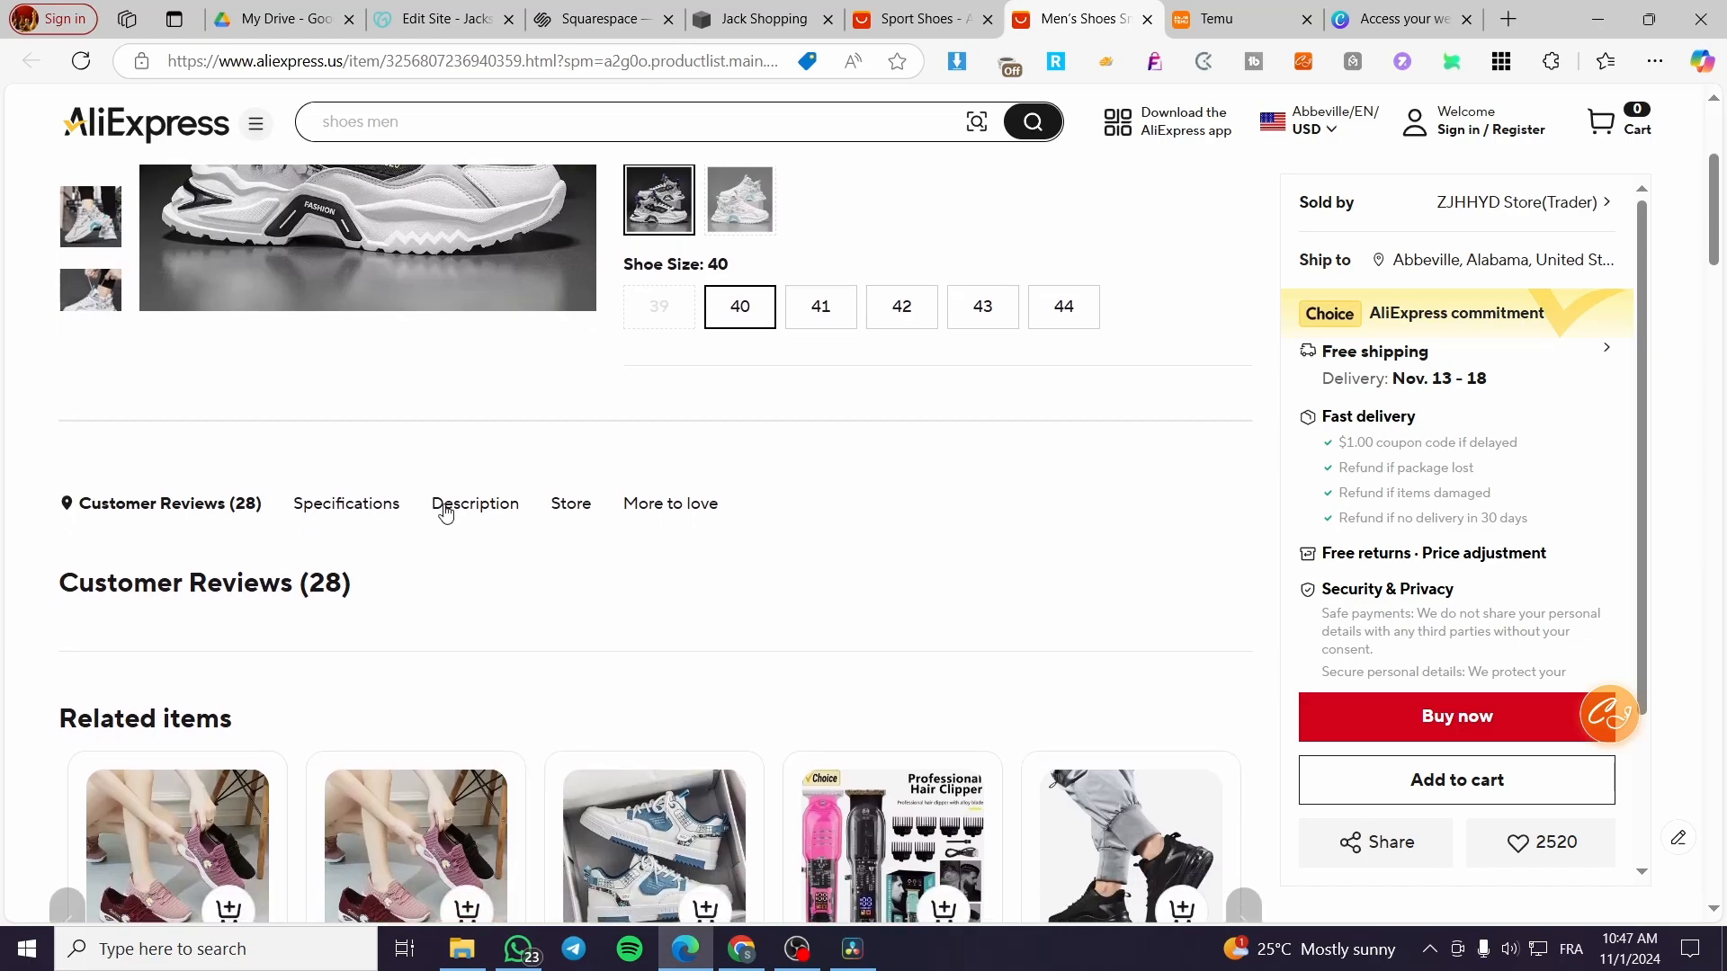
left_click(450, 503)
left_click_drag(65, 360, 990, 742)
left_click(1070, 681)
scroll(1070, 681, "down", 3)
scroll(1071, 681, "down", 5)
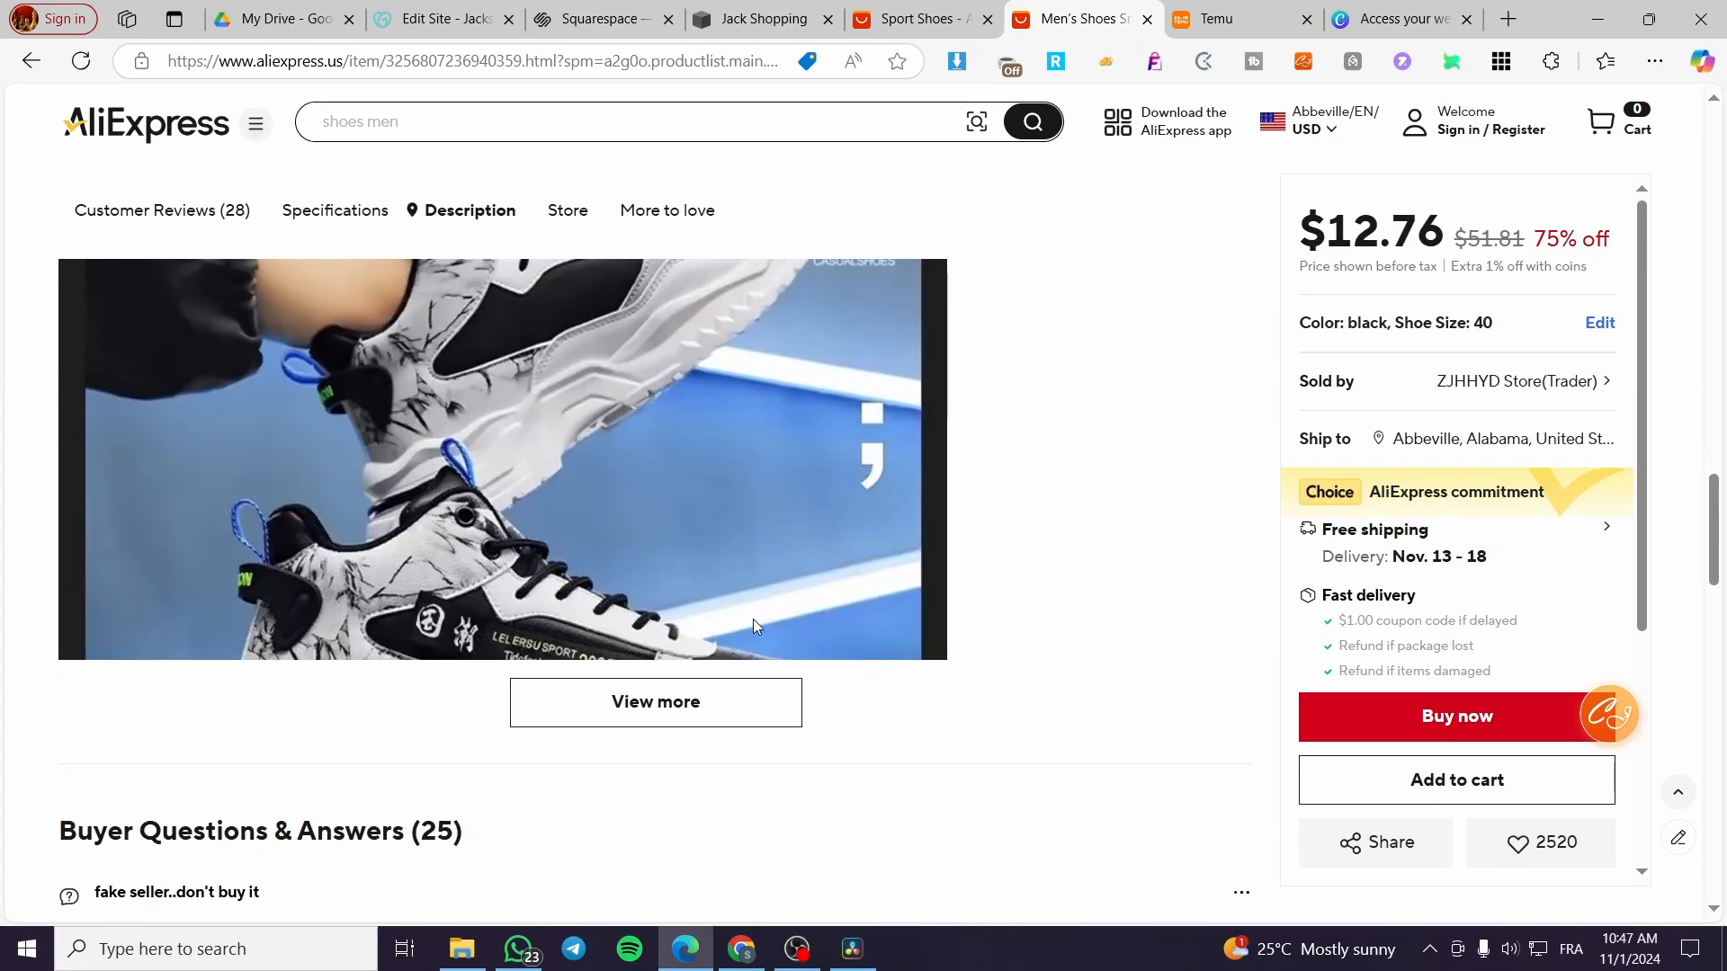
scroll(667, 446, "down", 5)
scroll(1185, 430, "up", 6)
left_click(920, 18)
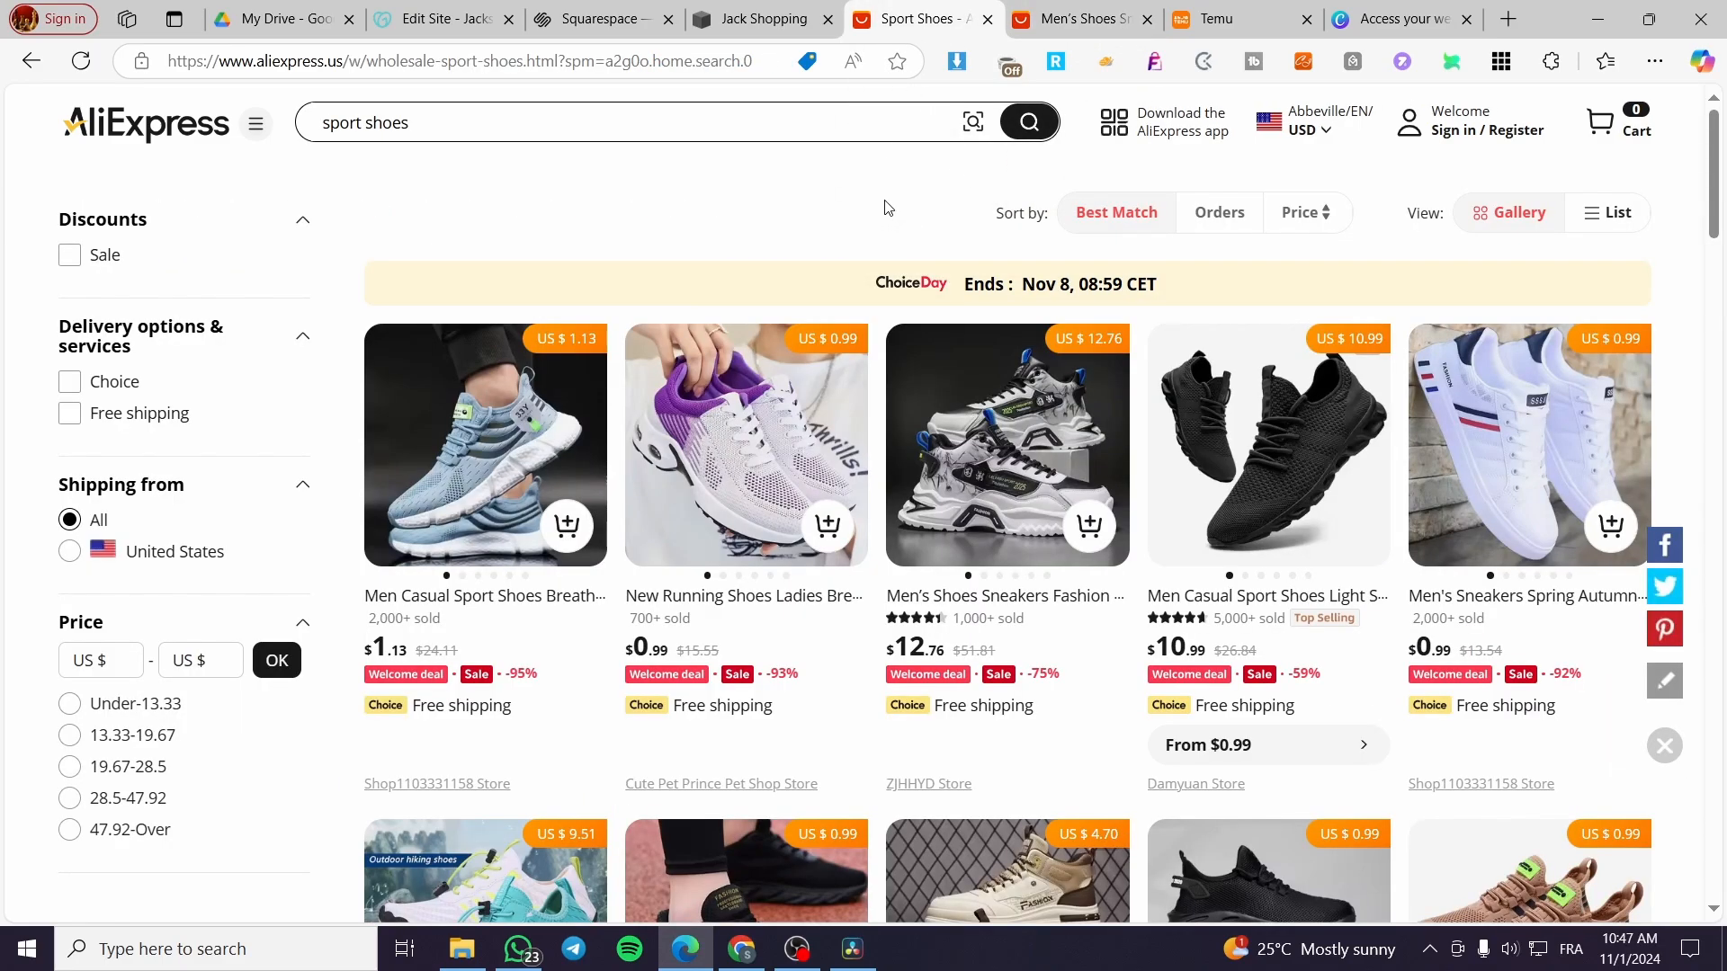
Switch back to Squarespace and view the Jack Shopping website's Shop page with its sample products.
left_click(765, 18)
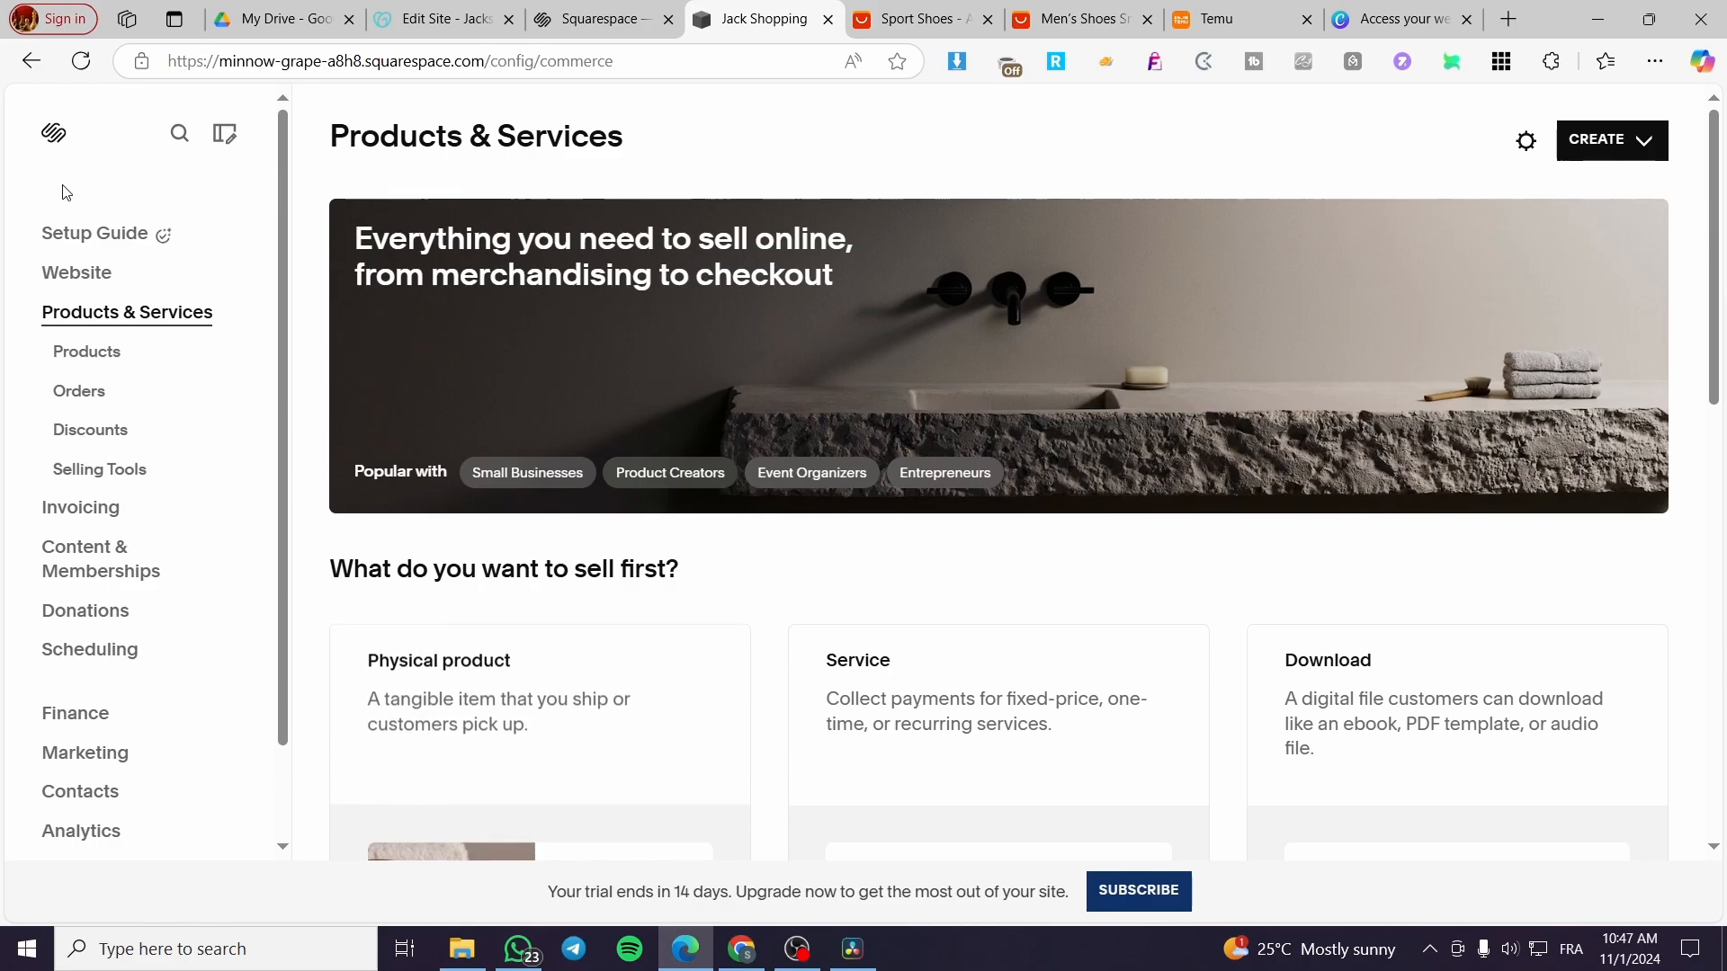
left_click(77, 273)
scroll(537, 520, "down", 4)
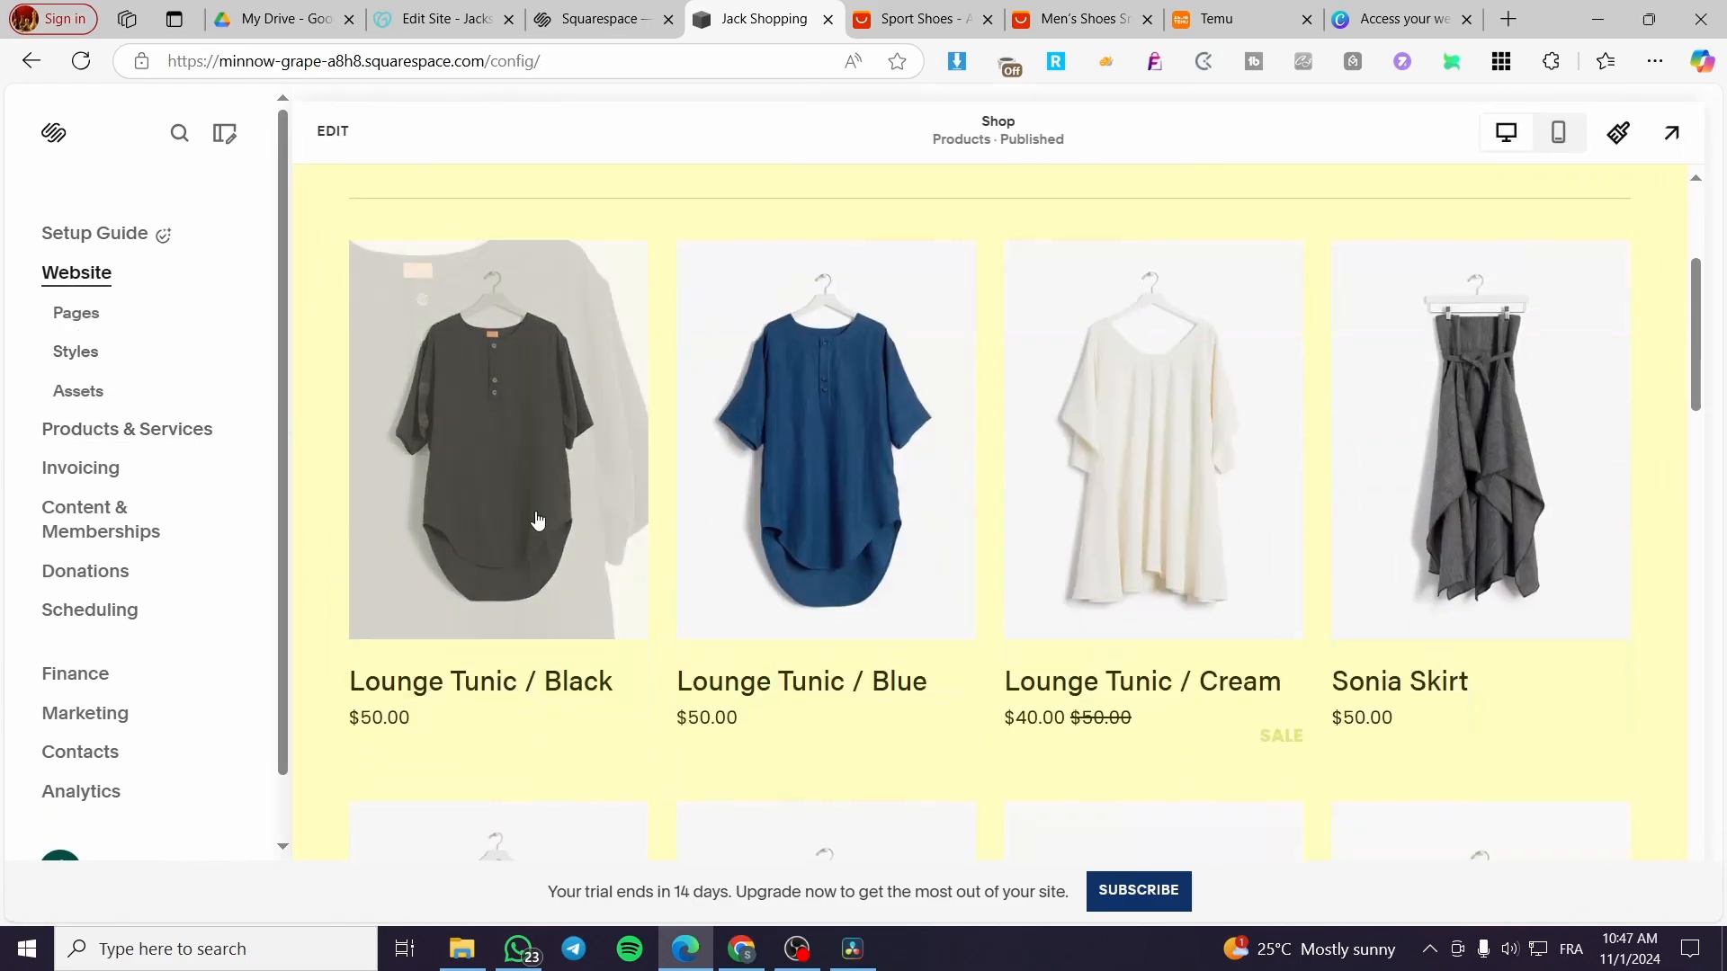
scroll(989, 522, "up", 4)
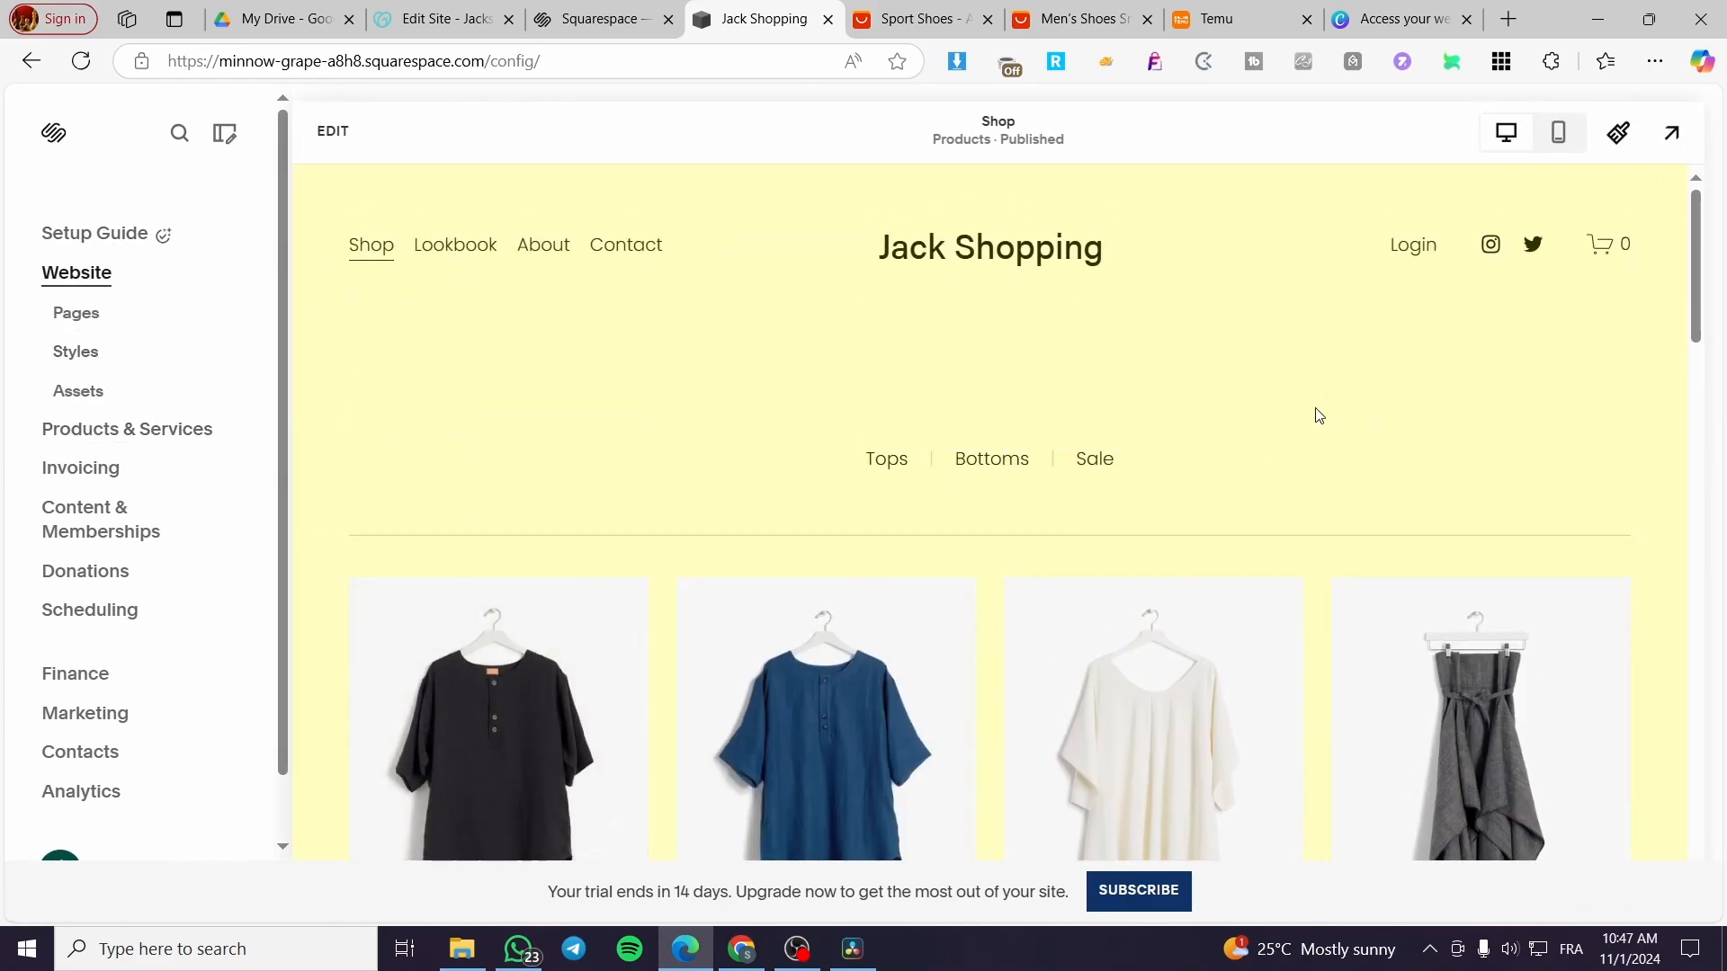